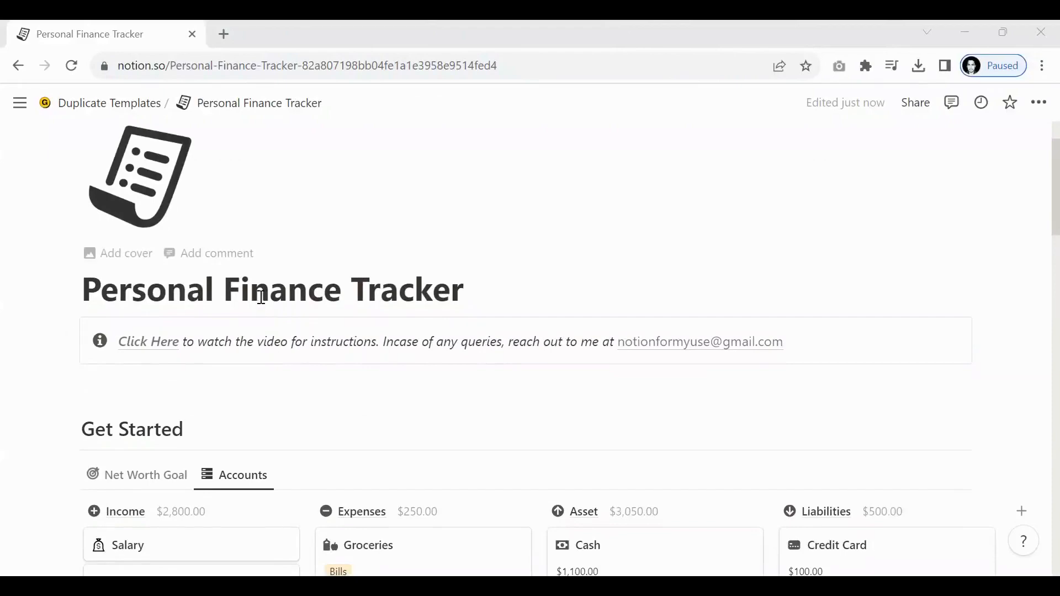
# Review the Get Started section, examining its Net Worth Goal view and the account groups in its Accounts view
pyautogui.scroll(-3, 314, 304)
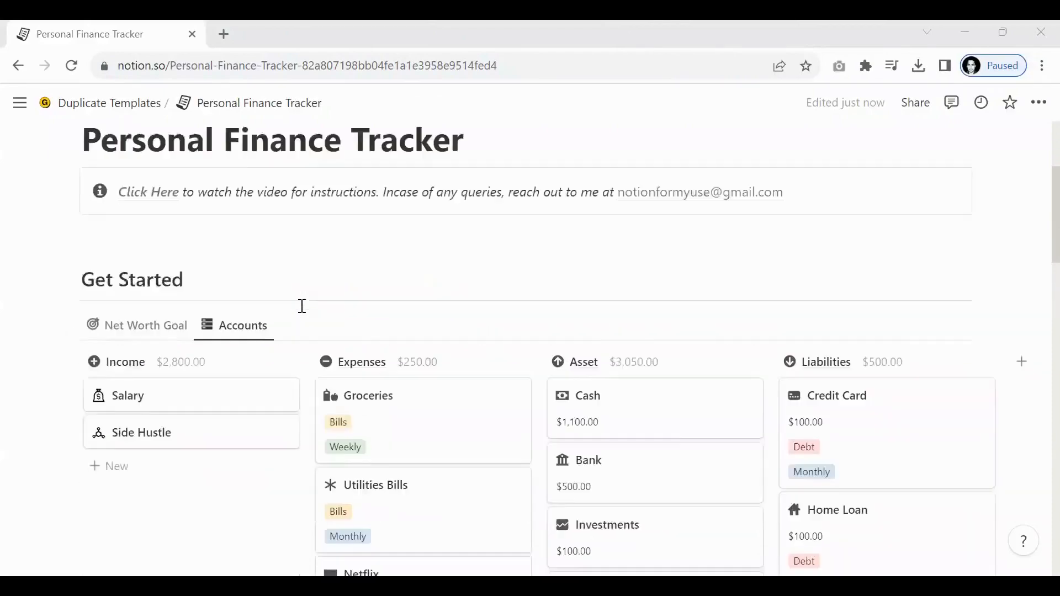
pyautogui.scroll(-3, 380, 266)
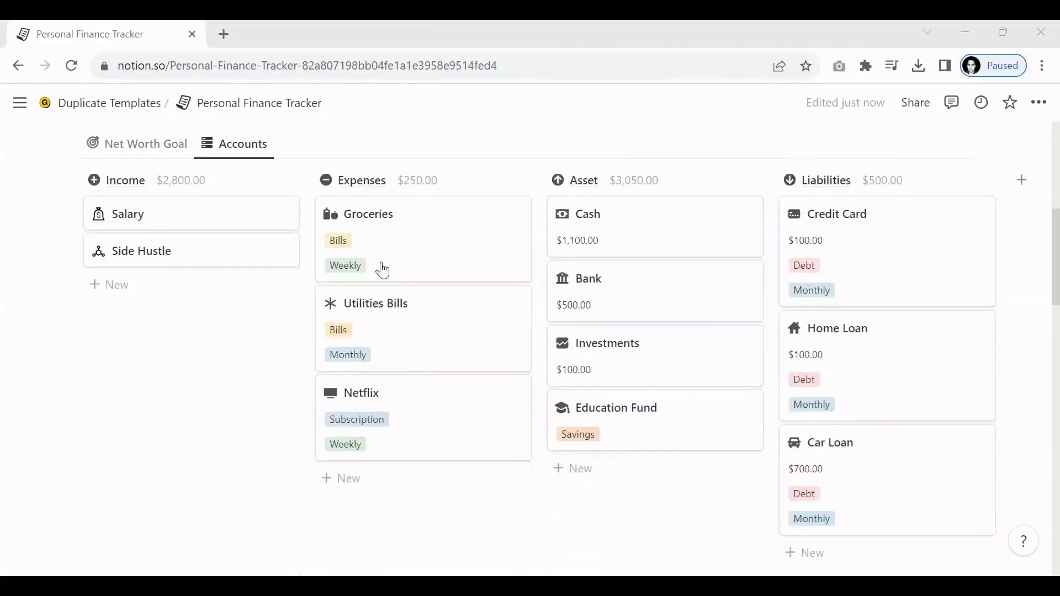
pyautogui.scroll(3, 290, 282)
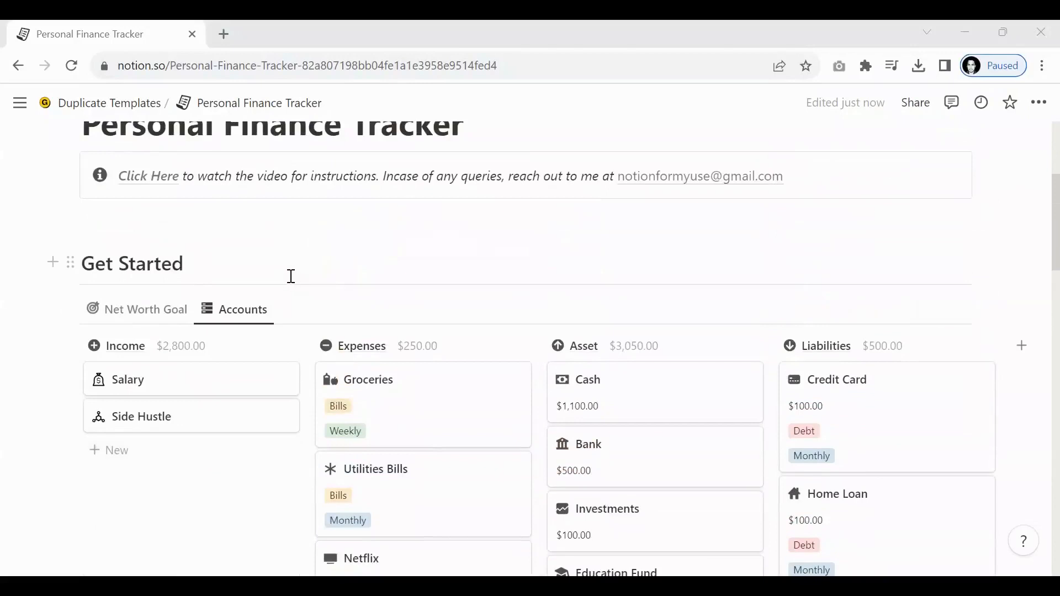
pyautogui.click(142, 314)
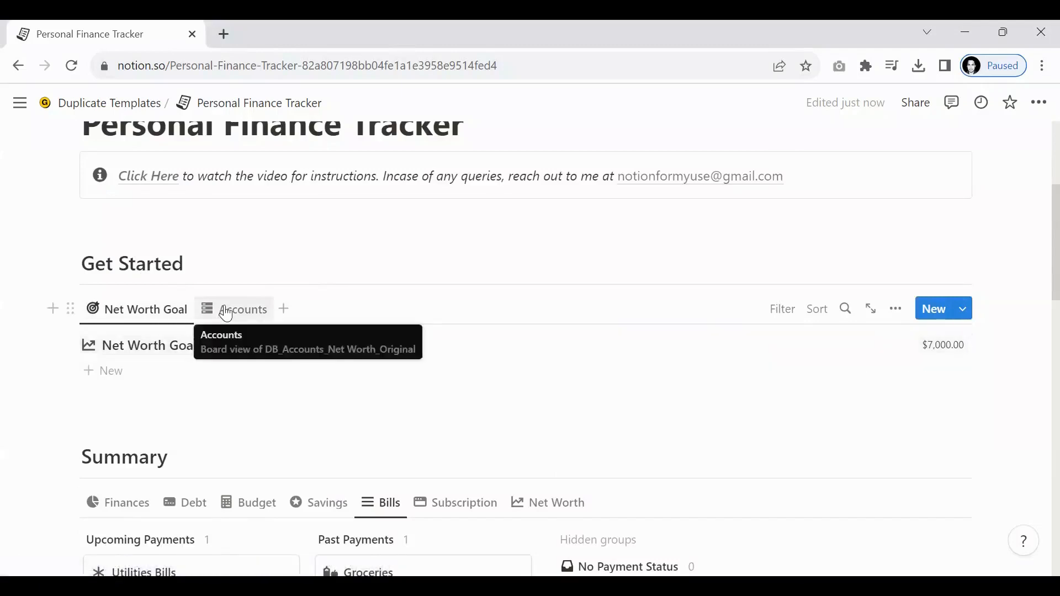
pyautogui.click(243, 310)
pyautogui.scroll(-2, 375, 293)
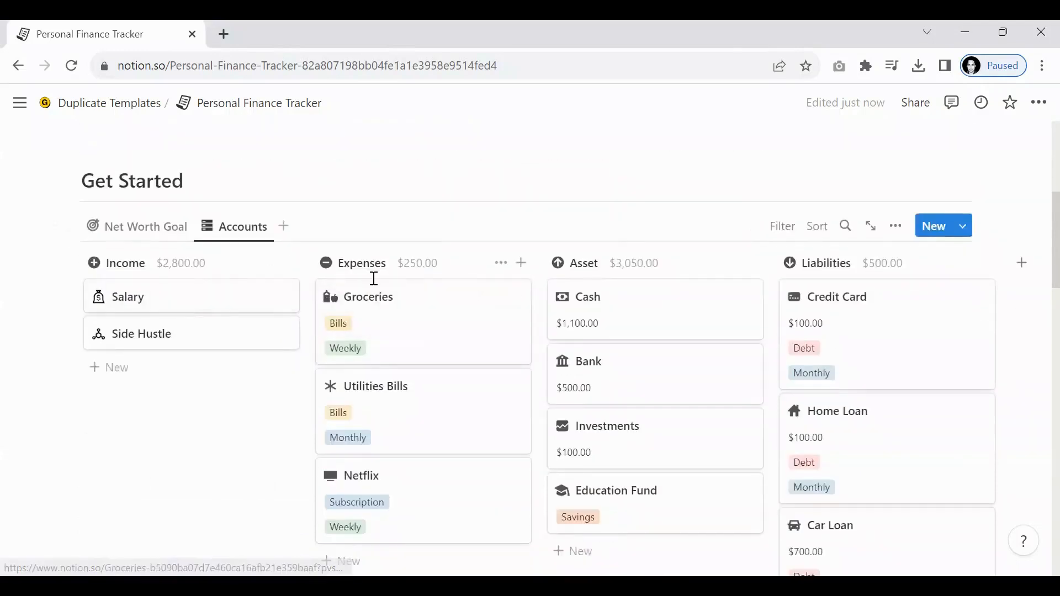
pyautogui.scroll(-3, 785, 298)
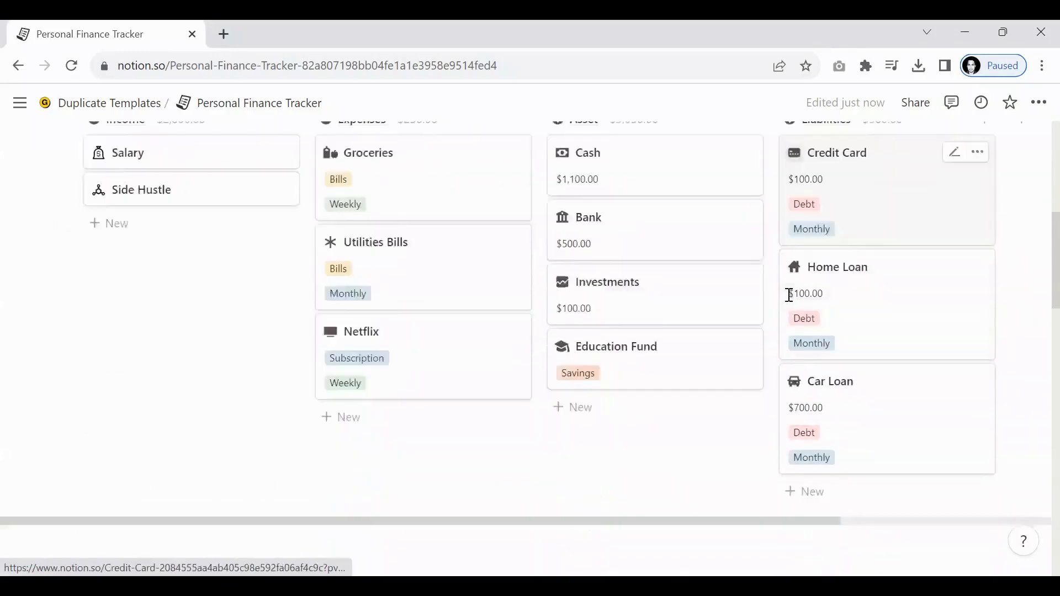
pyautogui.scroll(2, 705, 294)
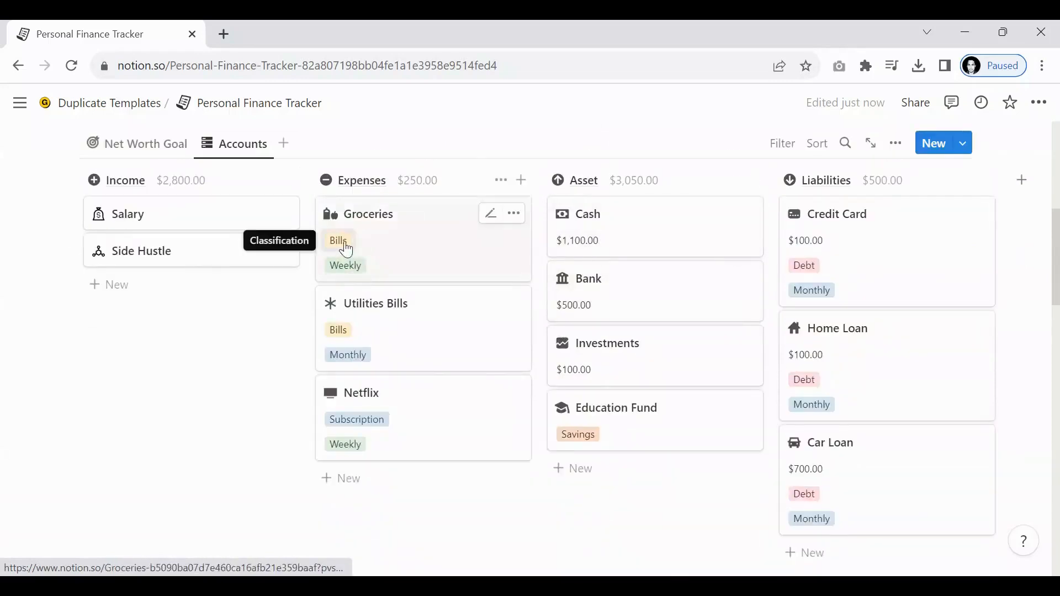
# Examine the income, expense, asset and liability accounts in the Summary section's Finances view
pyautogui.scroll(-7, 434, 265)
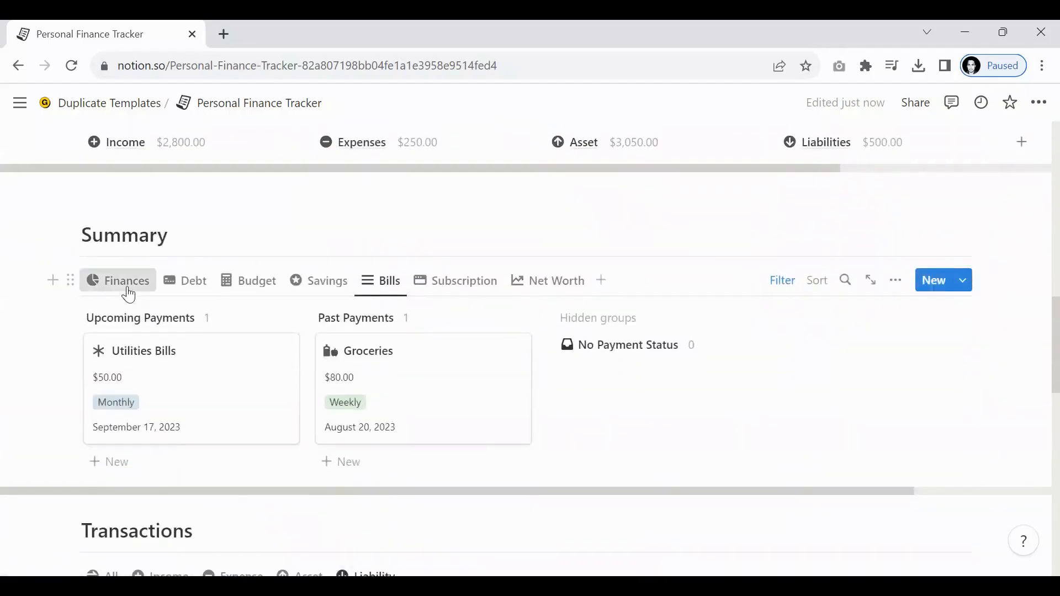
pyautogui.click(129, 292)
pyautogui.scroll(-2, 245, 344)
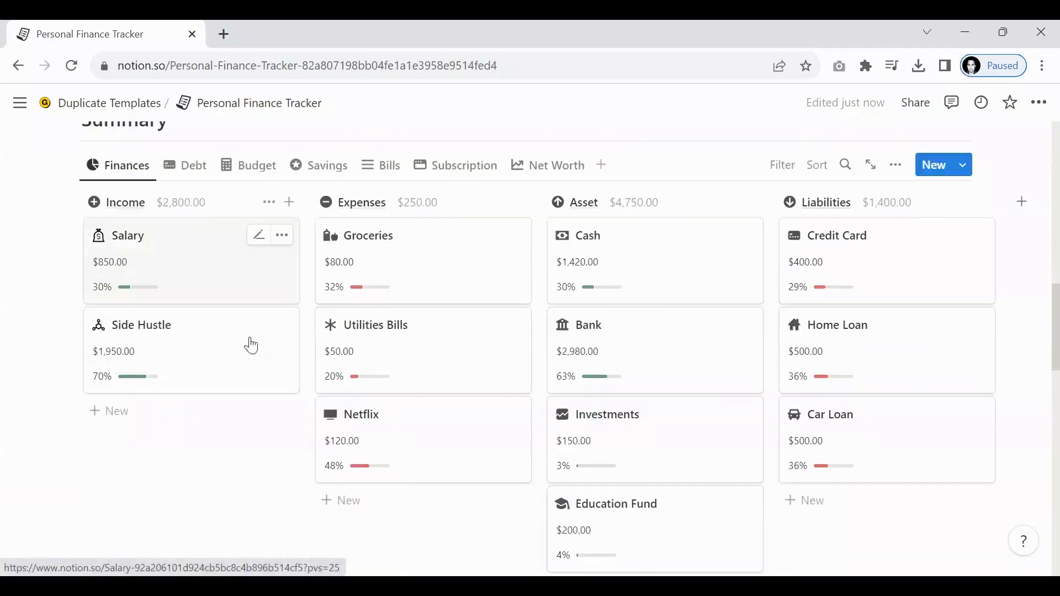
pyautogui.scroll(-1, 251, 345)
pyautogui.scroll(2, 196, 254)
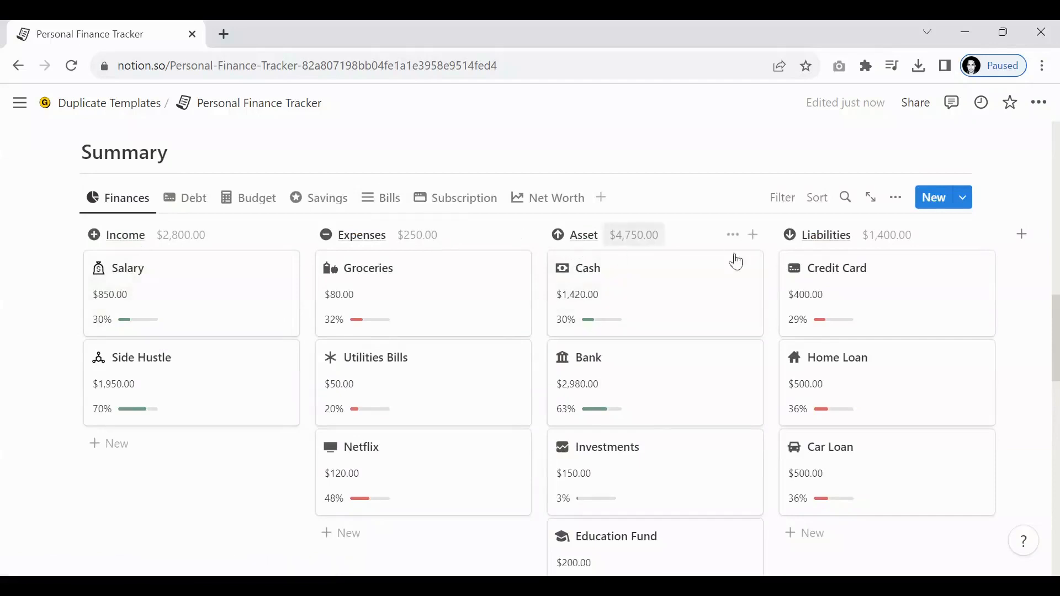
pyautogui.scroll(-3, 741, 312)
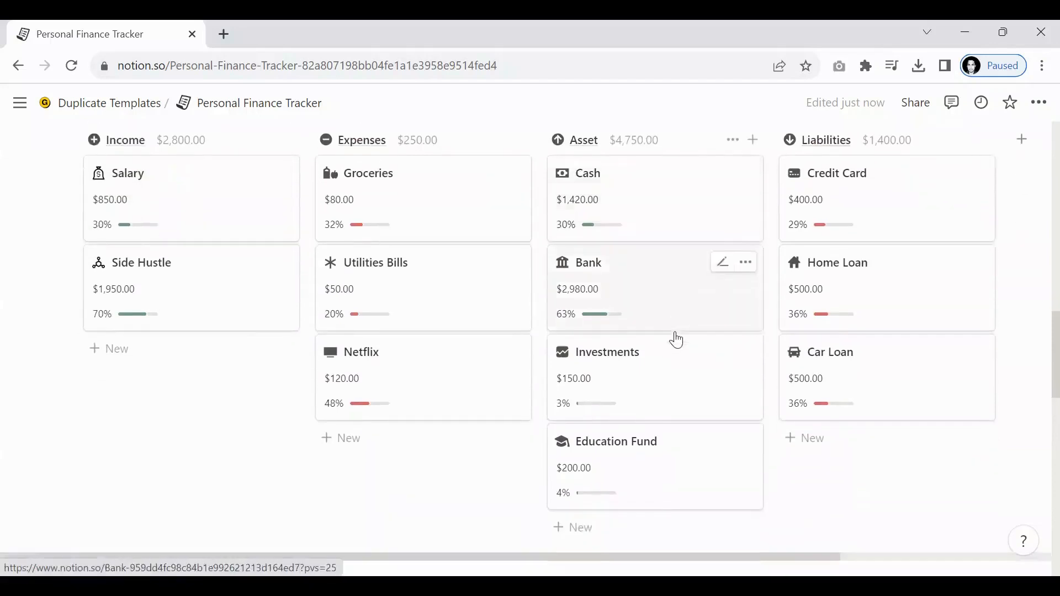
pyautogui.scroll(3, 191, 255)
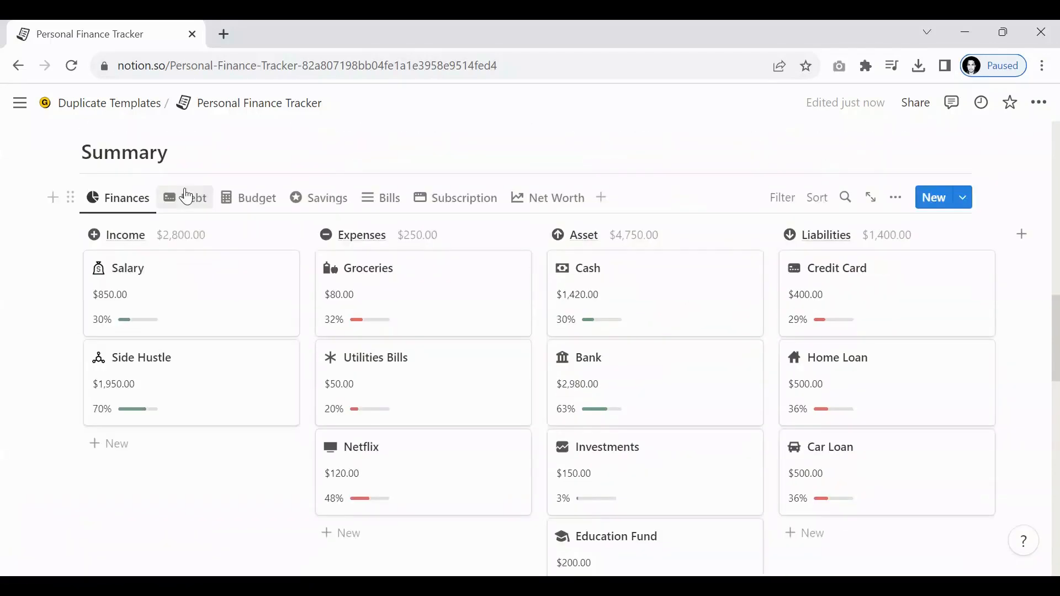
# Examine the Summary section's Debt view and the expense and income groups in its Budget view
pyautogui.click(180, 200)
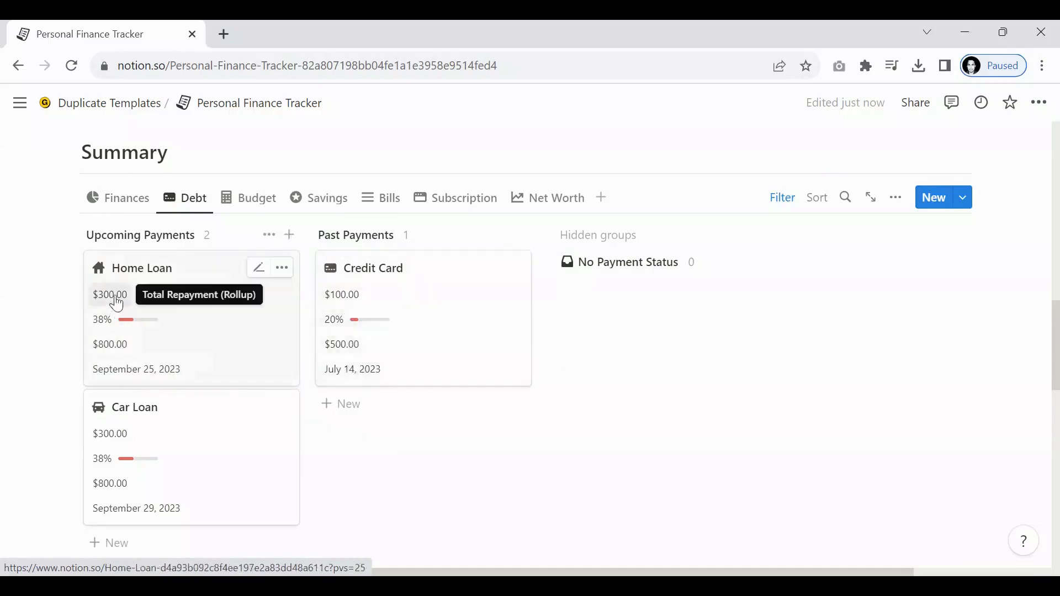
pyautogui.click(253, 198)
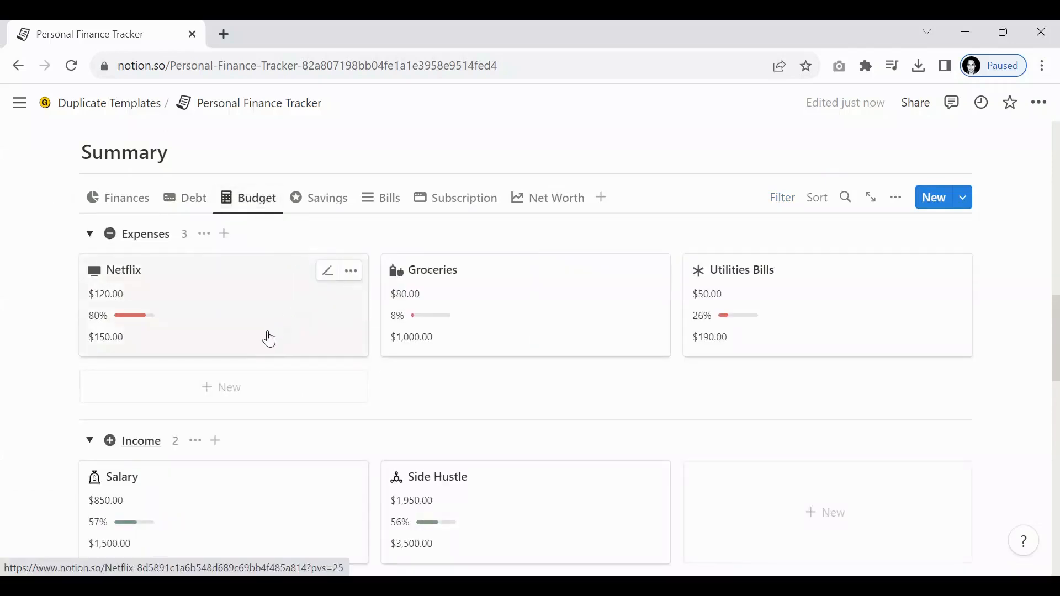
pyautogui.scroll(-2, 272, 335)
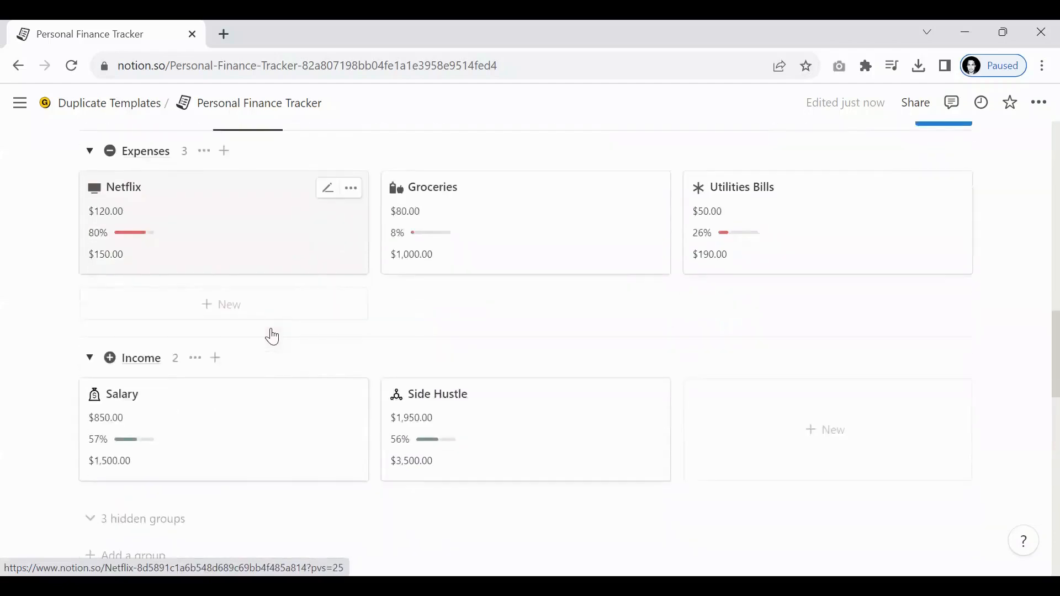
pyautogui.scroll(3, 273, 331)
# Look through the Summary section's Savings, Bills and Subscription views
pyautogui.click(310, 293)
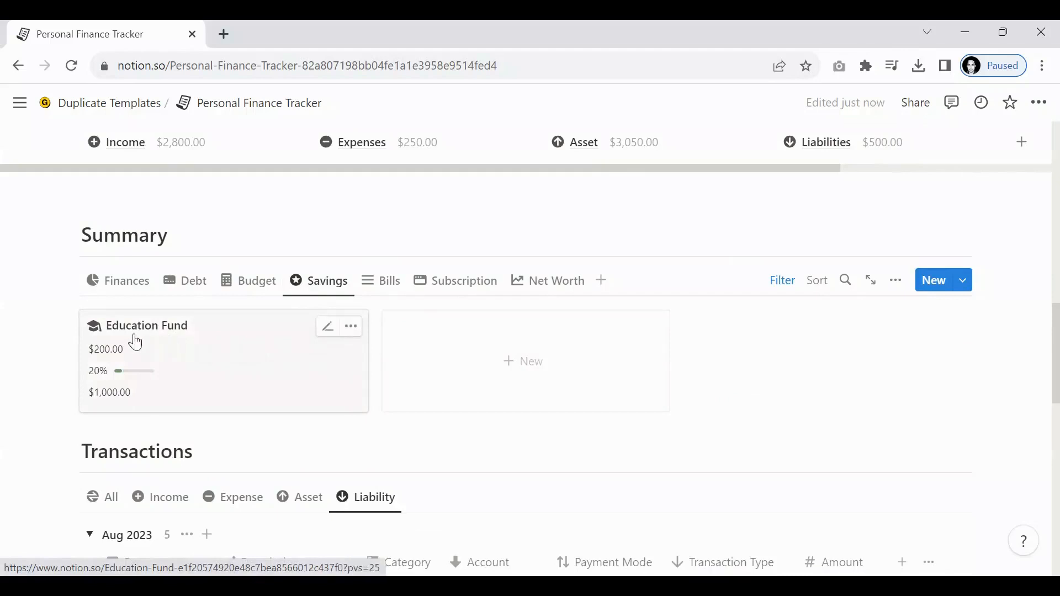
pyautogui.click(388, 292)
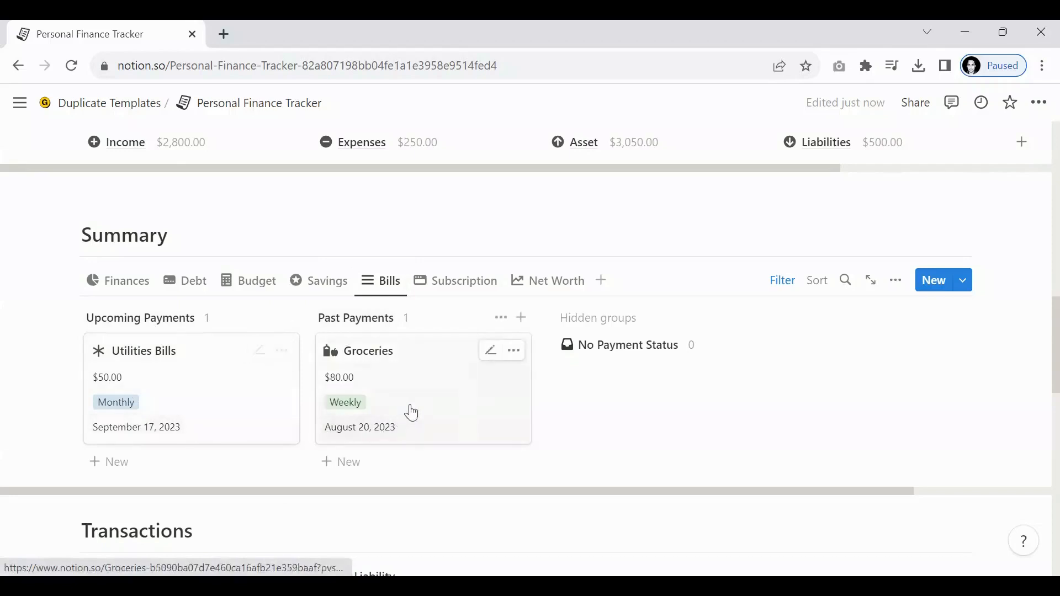
pyautogui.click(448, 292)
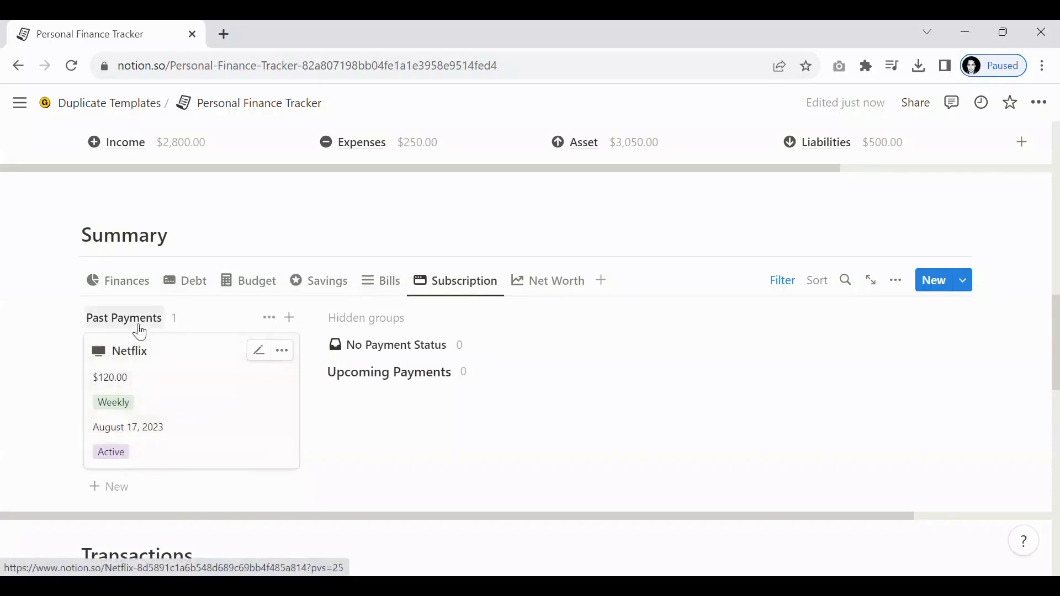
# Examine the Summary section's Net Worth view alongside the Transactions table, ending on the Finances view
pyautogui.click(530, 291)
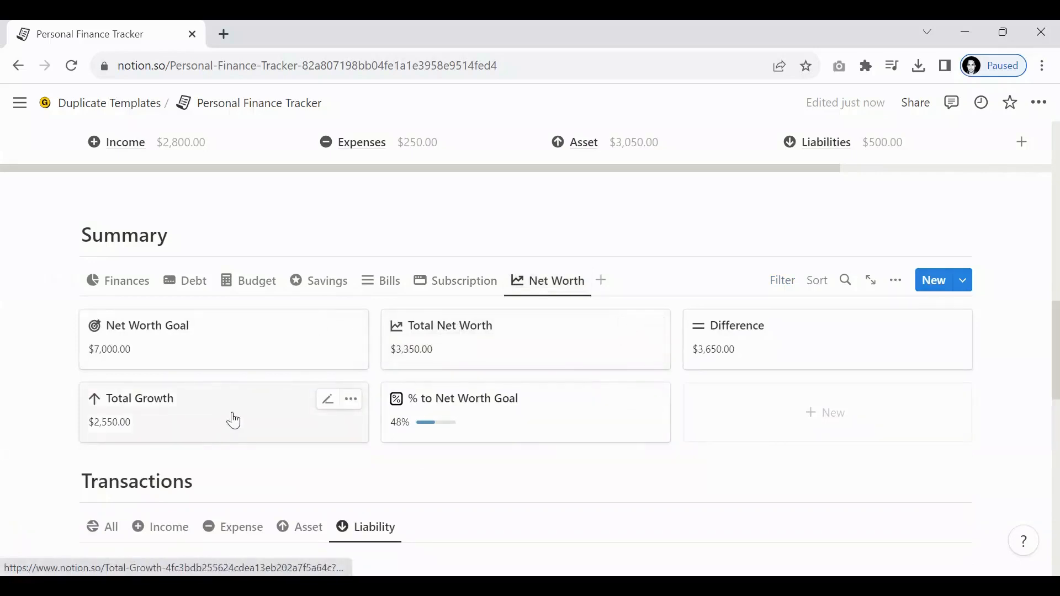
pyautogui.scroll(-5, 260, 365)
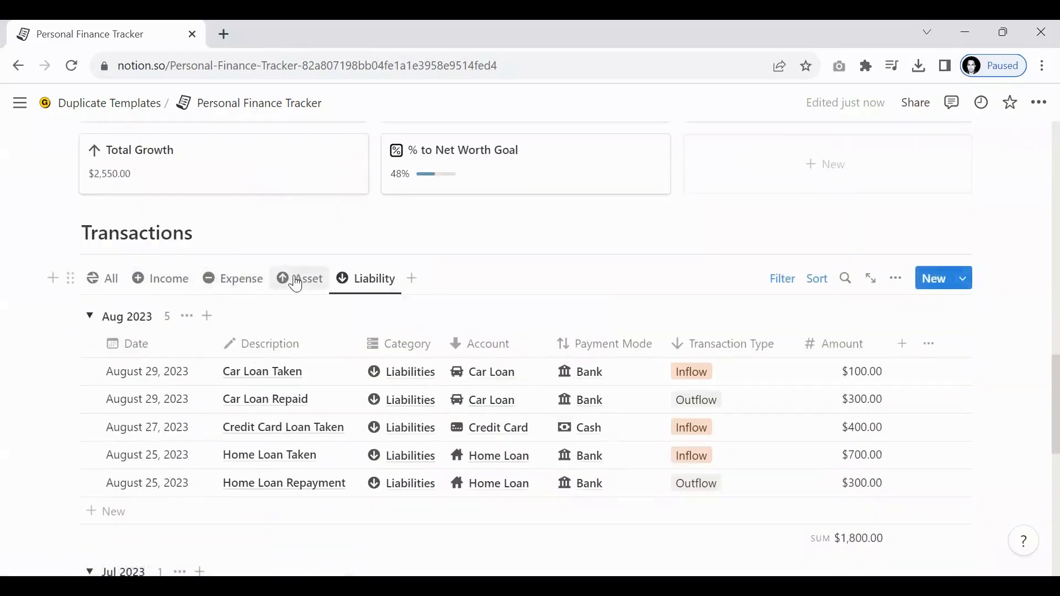
pyautogui.scroll(3, 407, 378)
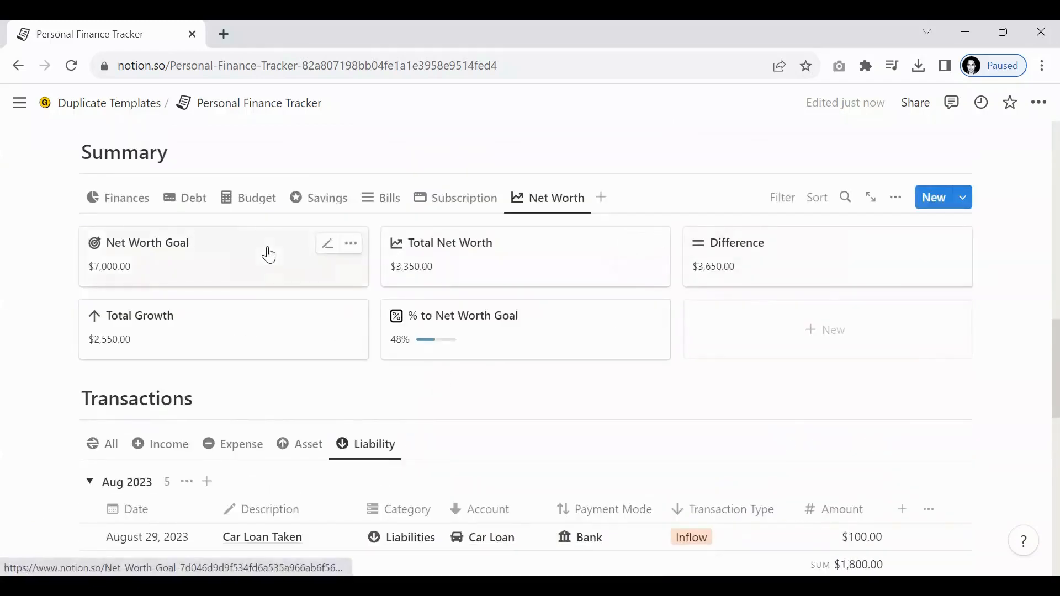
pyautogui.scroll(-2, 445, 343)
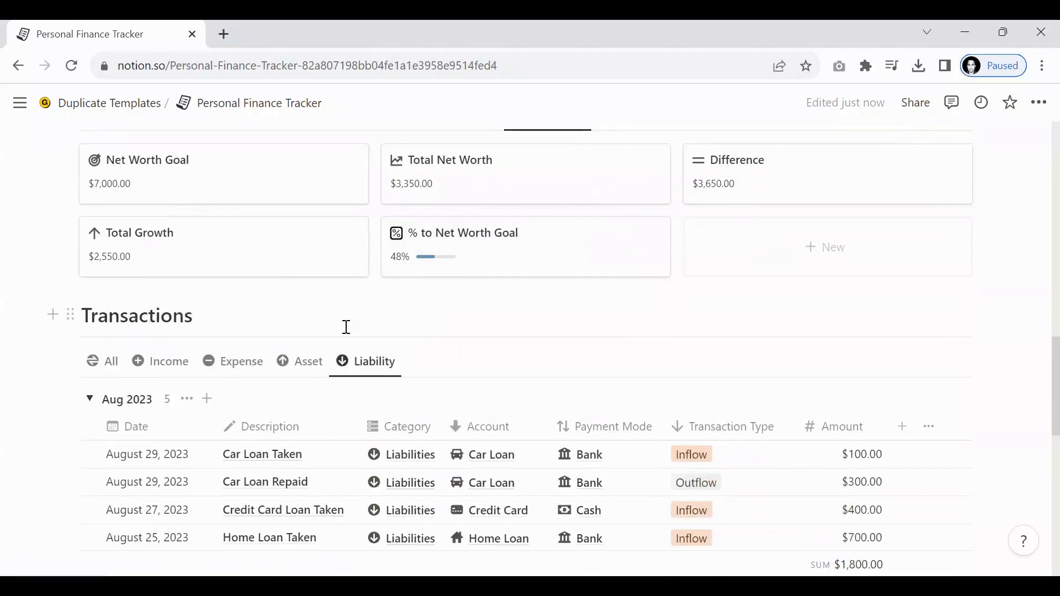
pyautogui.scroll(3, 346, 327)
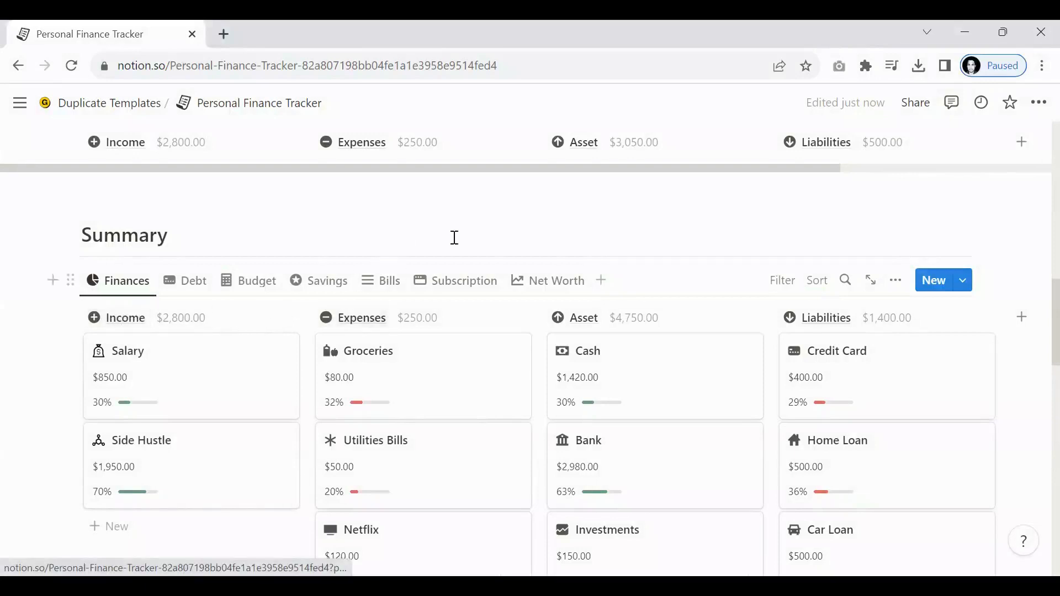
pyautogui.click(541, 292)
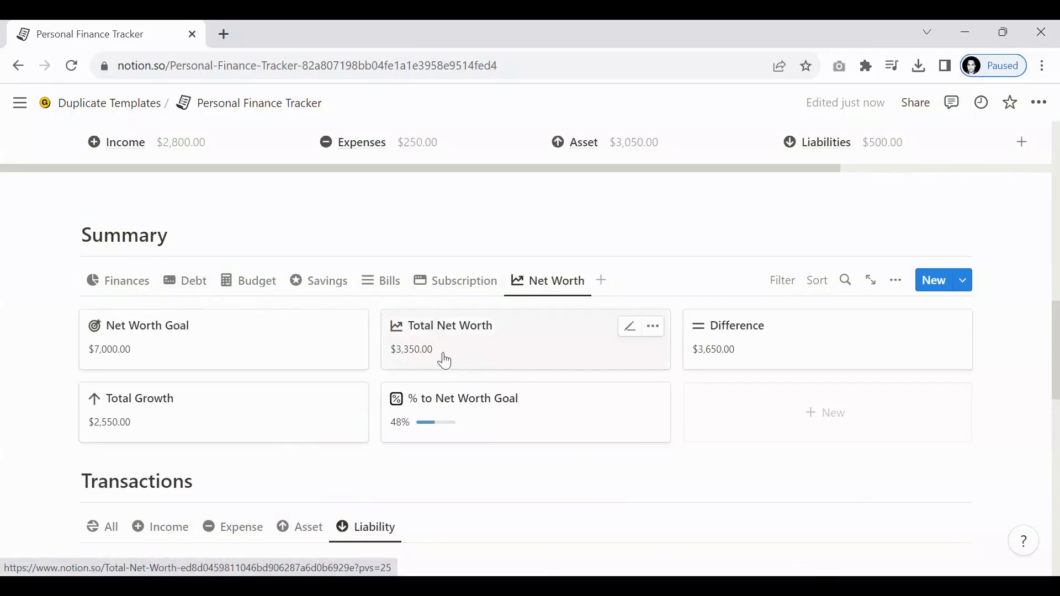
pyautogui.click(122, 291)
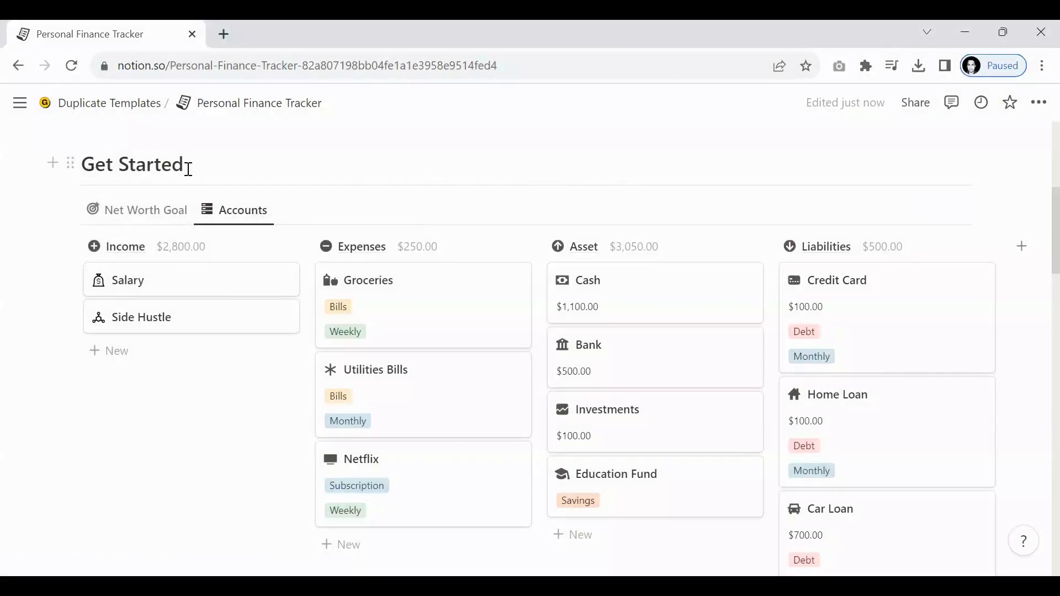
# Re-enter the name of the first Income account in the Accounts view as "Salary"
pyautogui.scroll(-2, 220, 276)
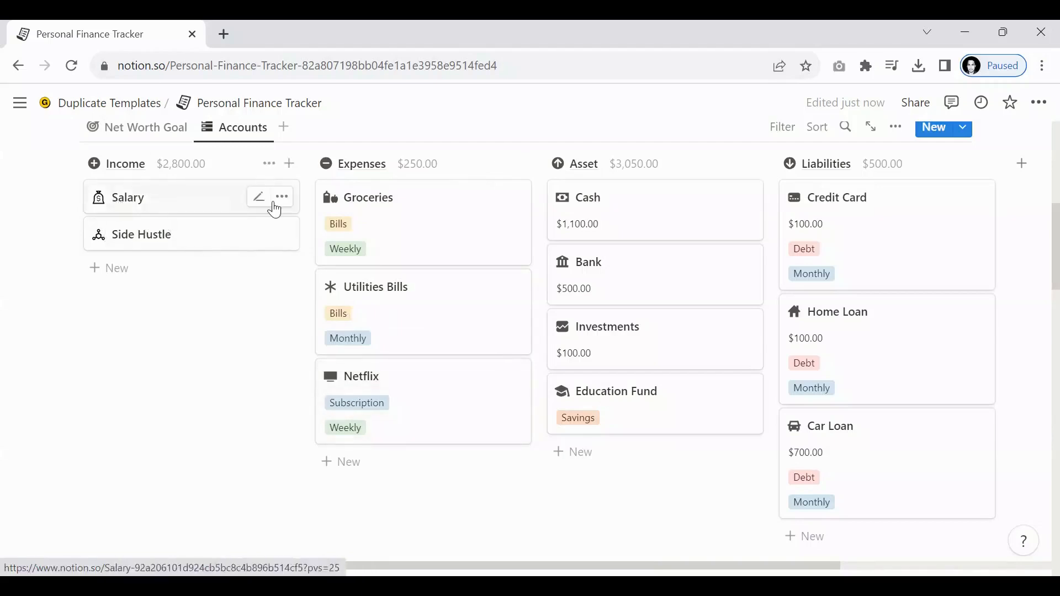
pyautogui.click(260, 199)
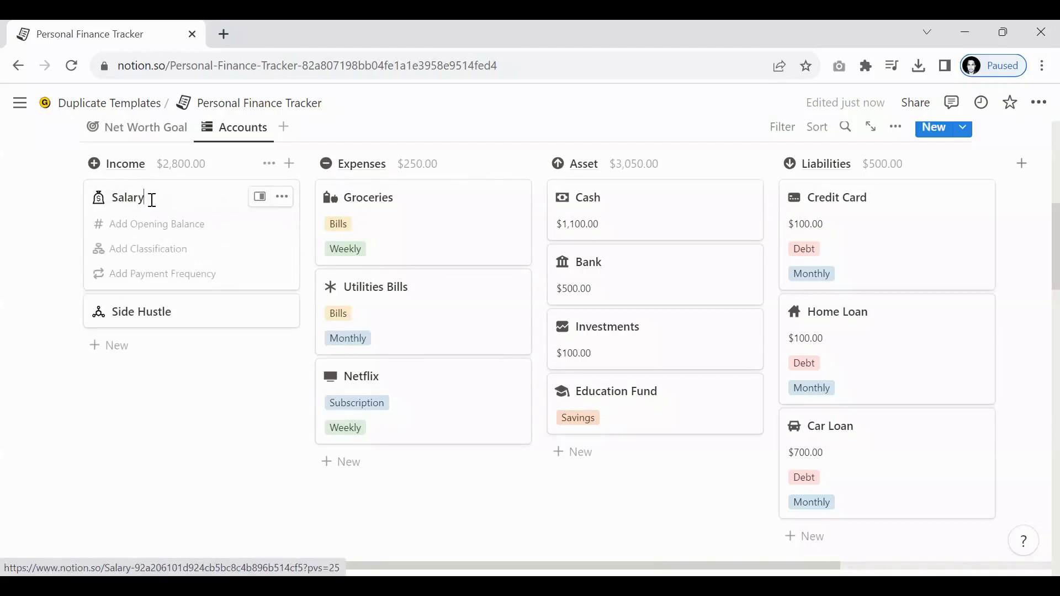
pyautogui.moveTo(153, 200); pyautogui.dragTo(114, 197)
pyautogui.write('Sa')
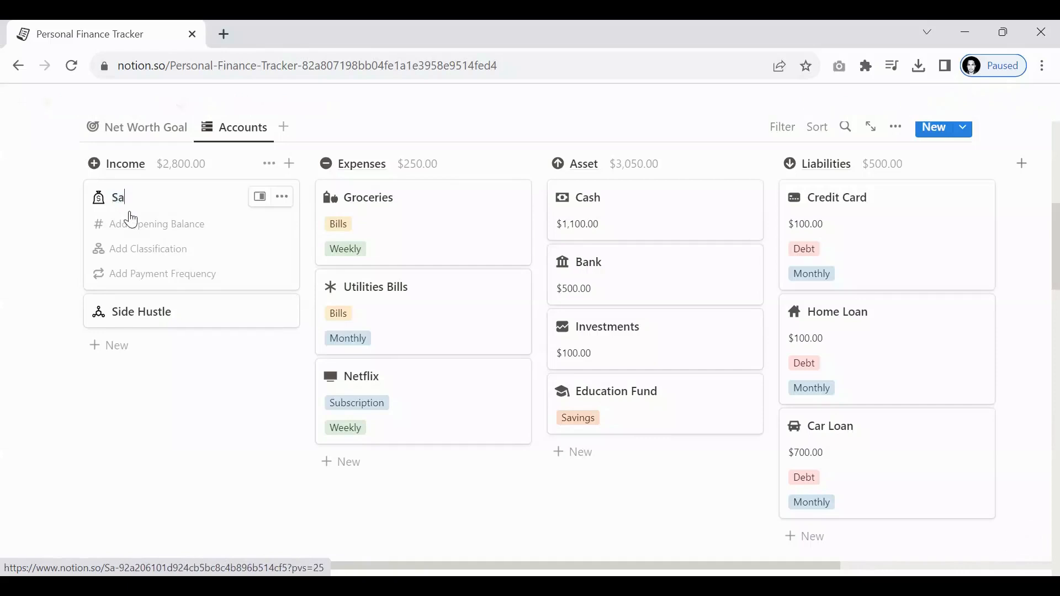
pyautogui.write('l')
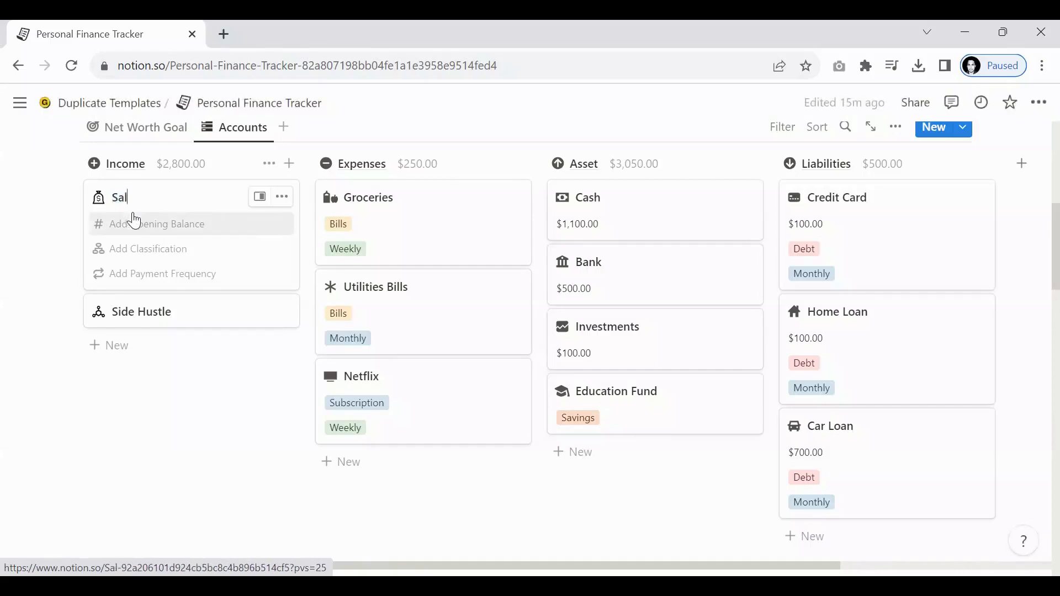
pyautogui.write('ary')
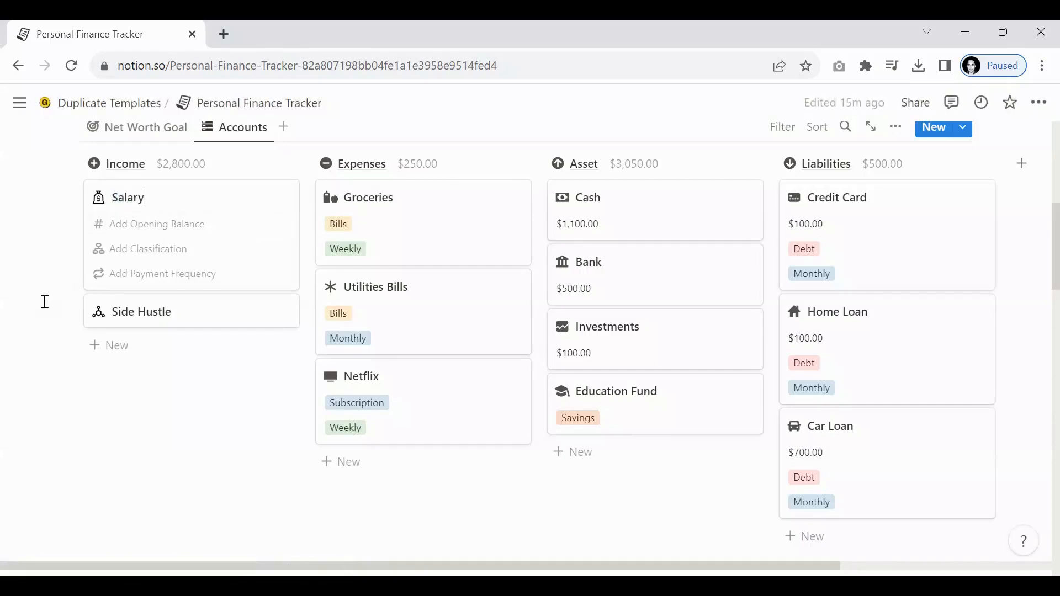
pyautogui.click(47, 298)
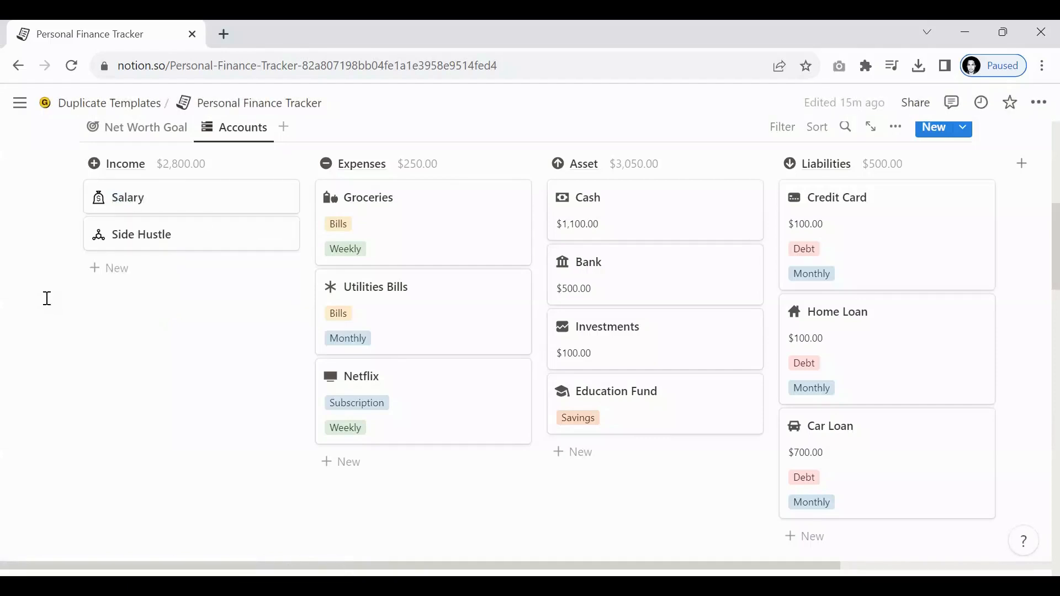
# Add a blank account to the Income group and delete it again
pyautogui.click(121, 279)
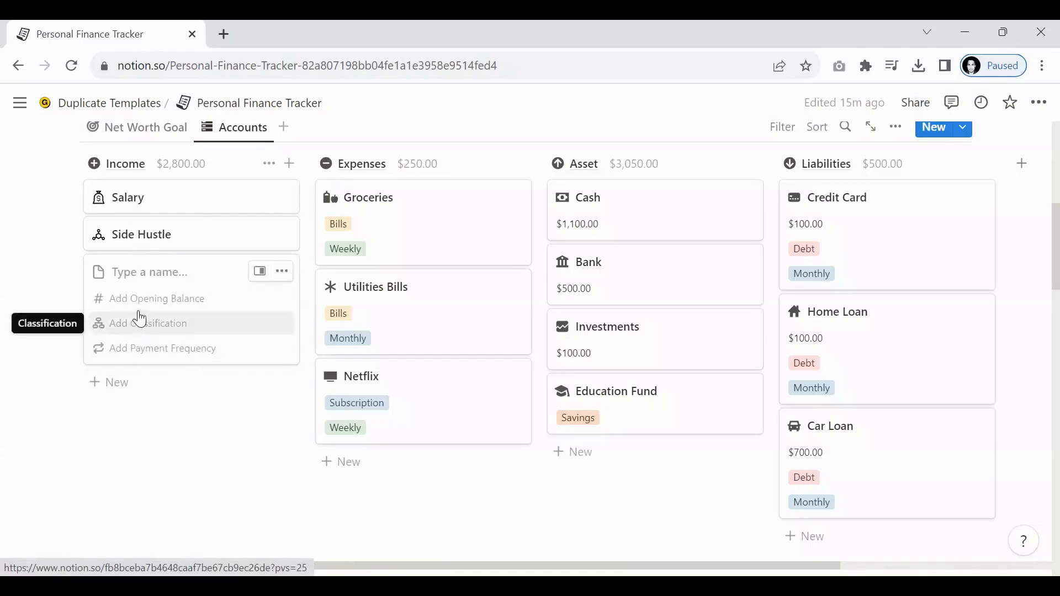
pyautogui.click(279, 276)
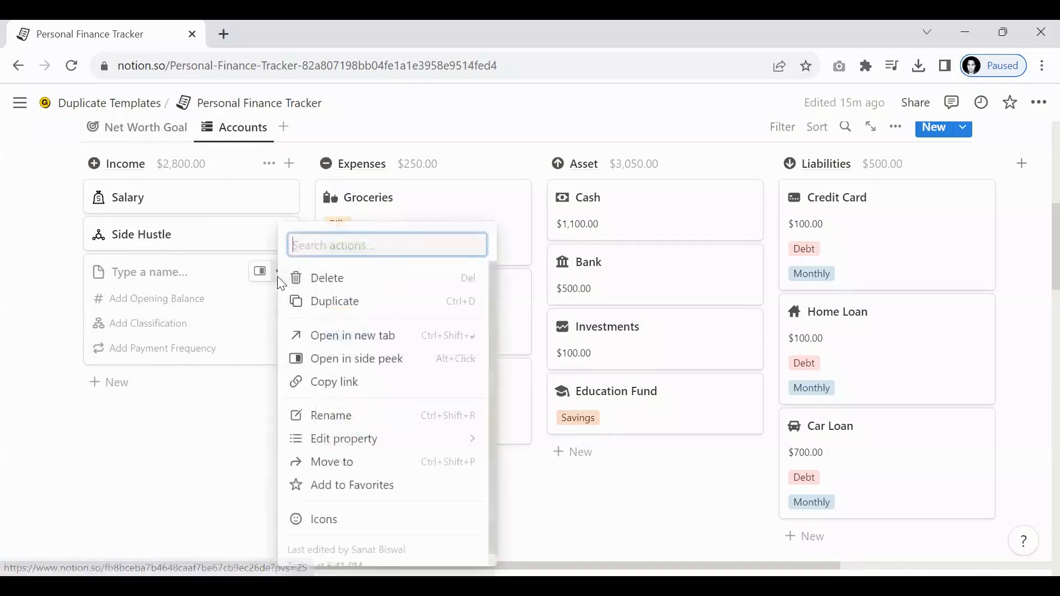
pyautogui.click(315, 283)
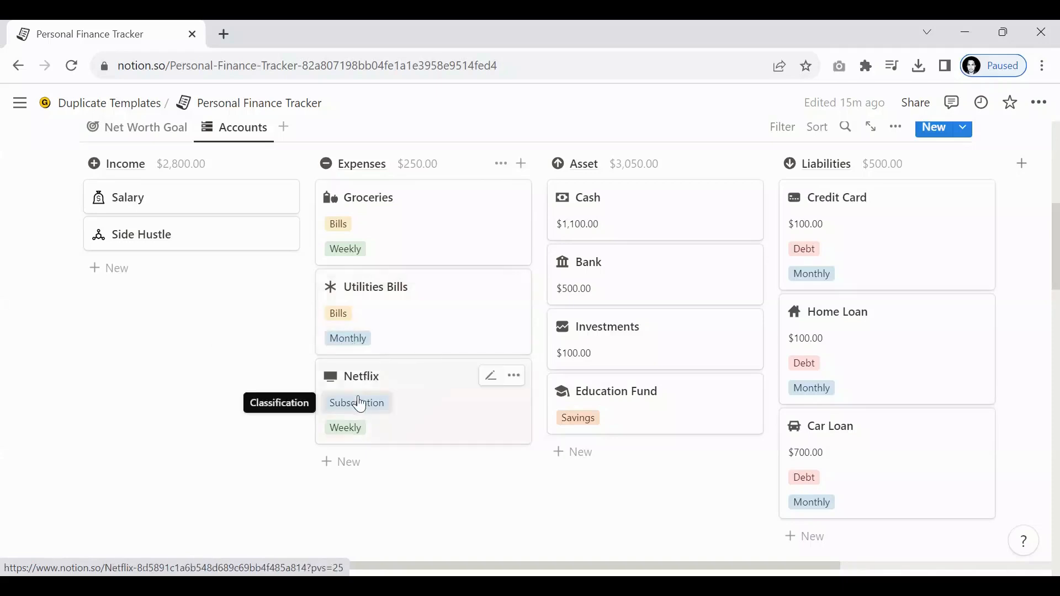
# Change the Netflix expense account's payment frequency to Annually
pyautogui.click(350, 429)
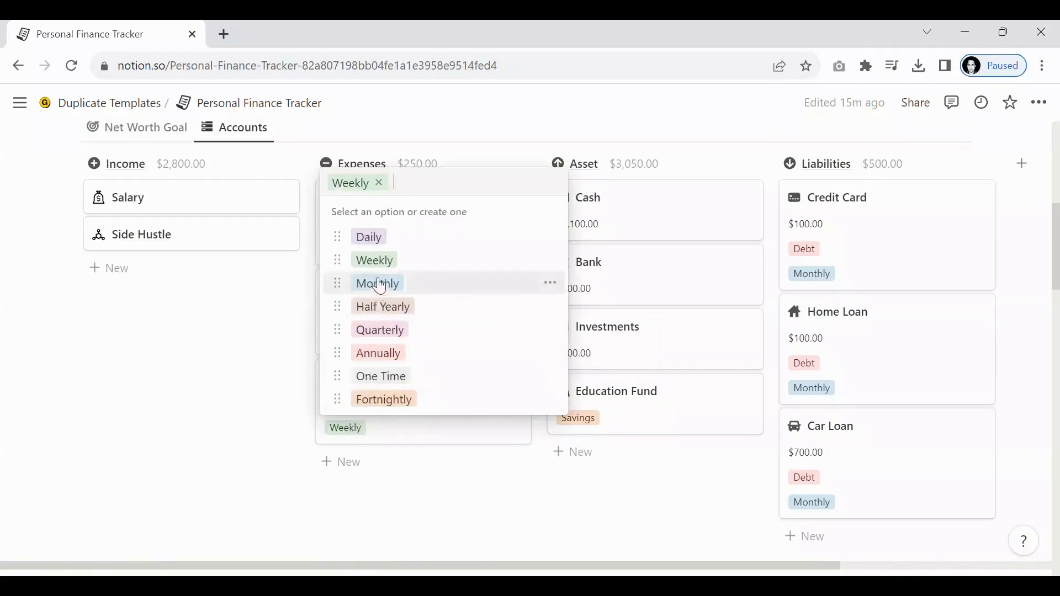
pyautogui.click(381, 365)
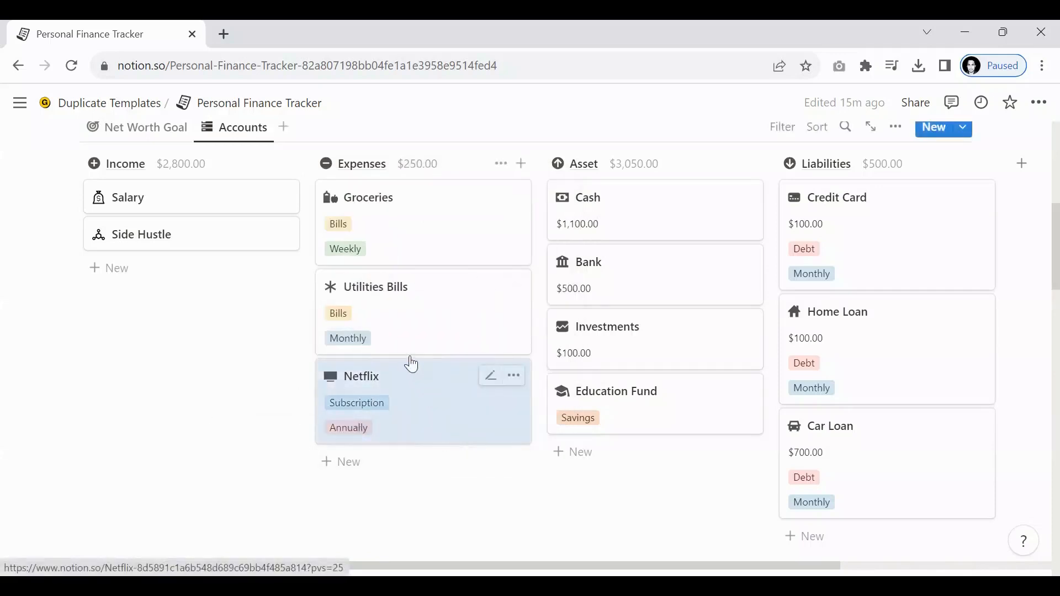
# Add a blank account to the Expenses group, view its Classification and Payment Frequency options, and delete it again
pyautogui.click(364, 473)
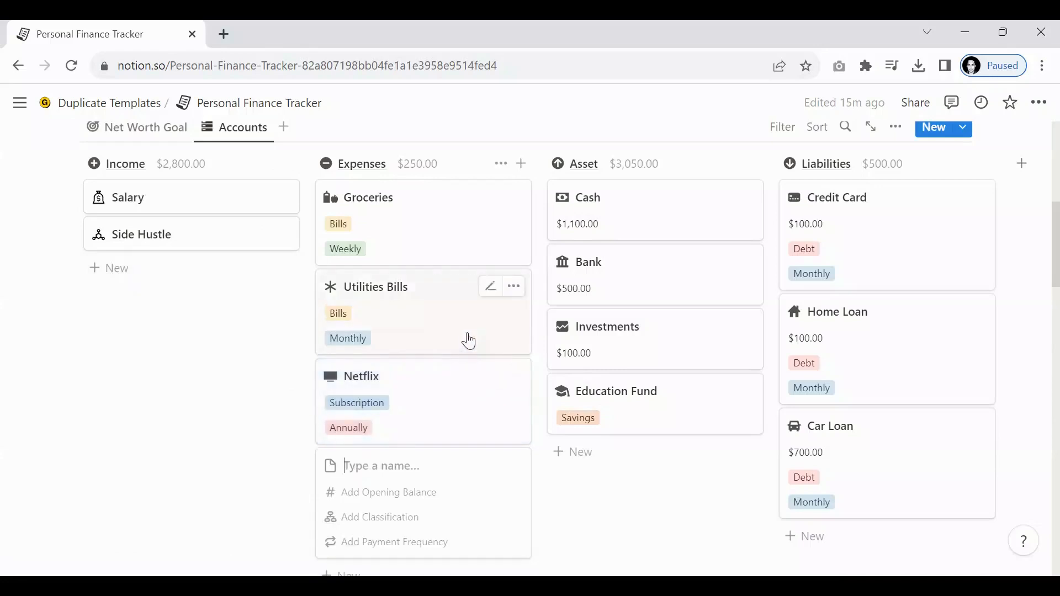
pyautogui.scroll(-2, 468, 341)
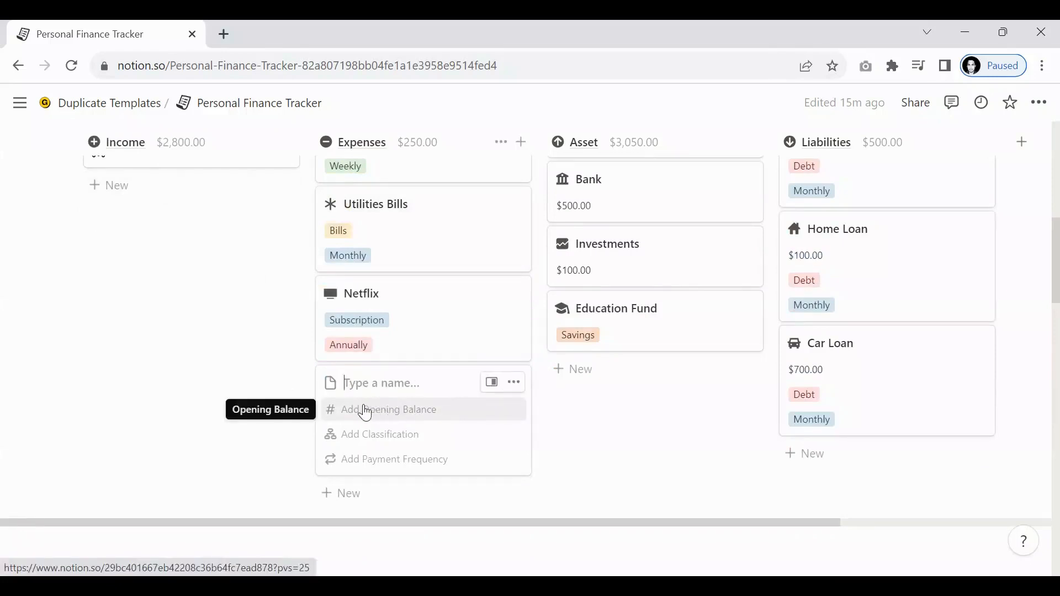
pyautogui.click(367, 438)
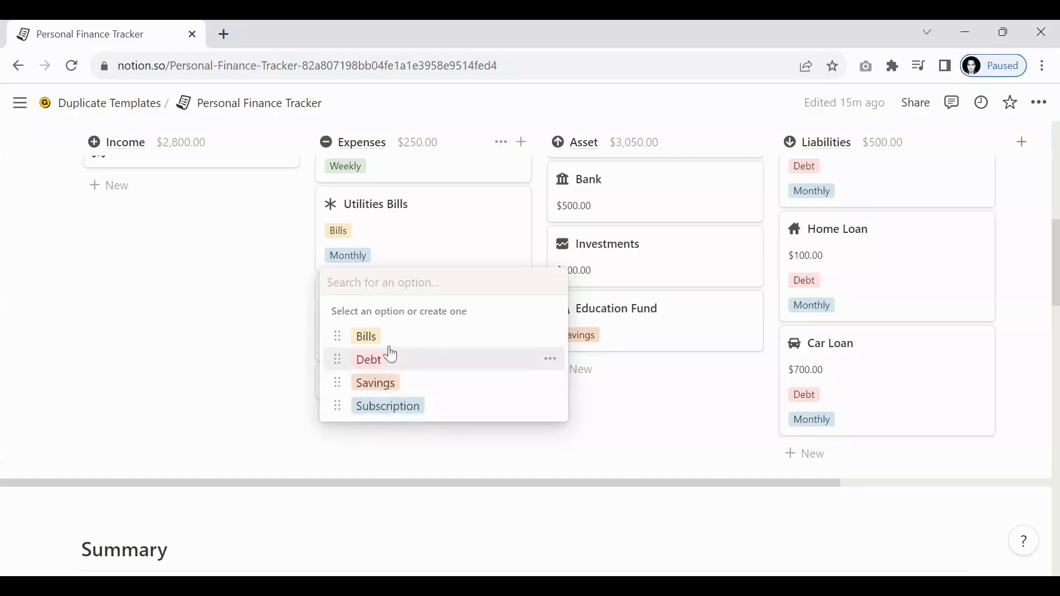
pyautogui.click(246, 357)
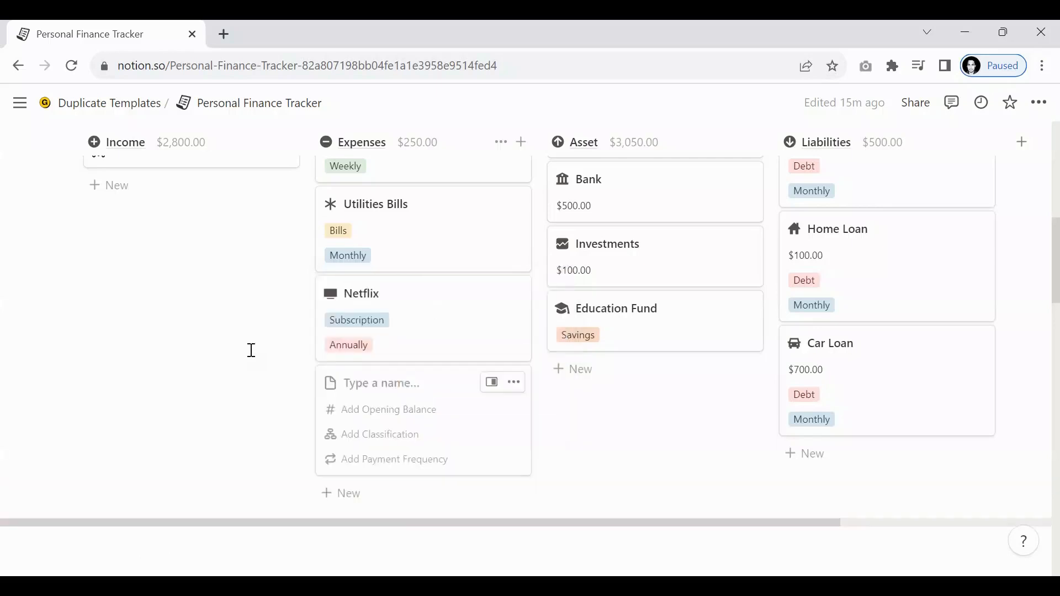
pyautogui.click(353, 465)
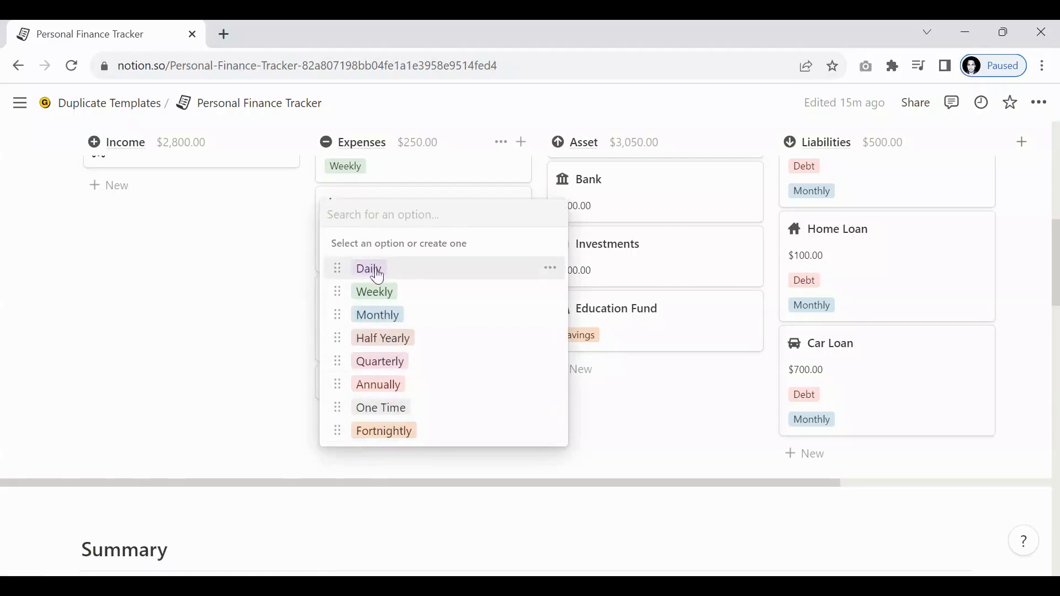
pyautogui.click(256, 349)
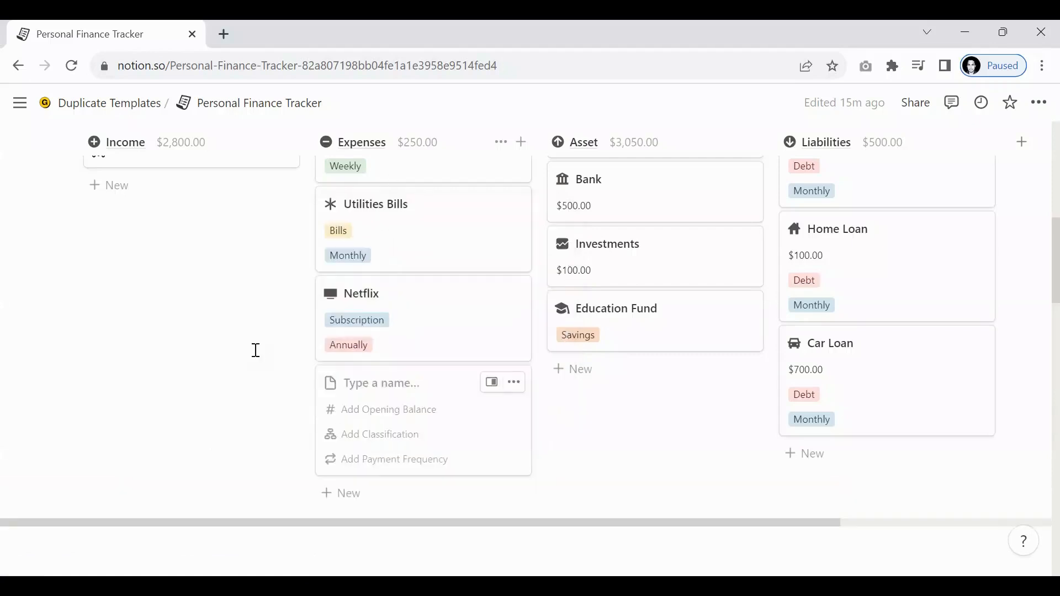
pyautogui.click(514, 382)
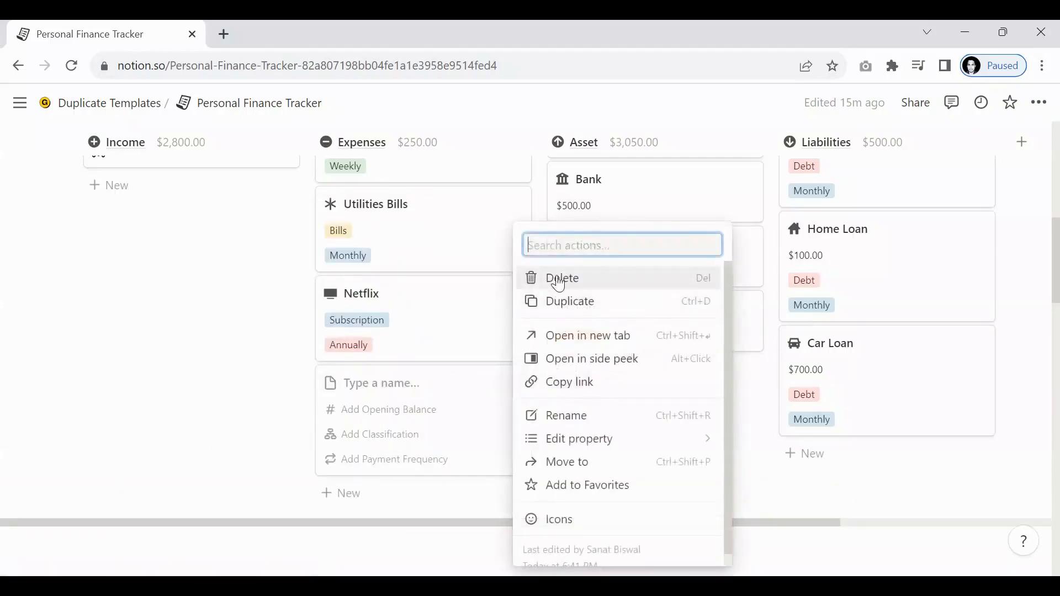
pyautogui.click(532, 278)
# Look through the August 2023 entries in the Transactions section's All view
pyautogui.scroll(-4, 370, 301)
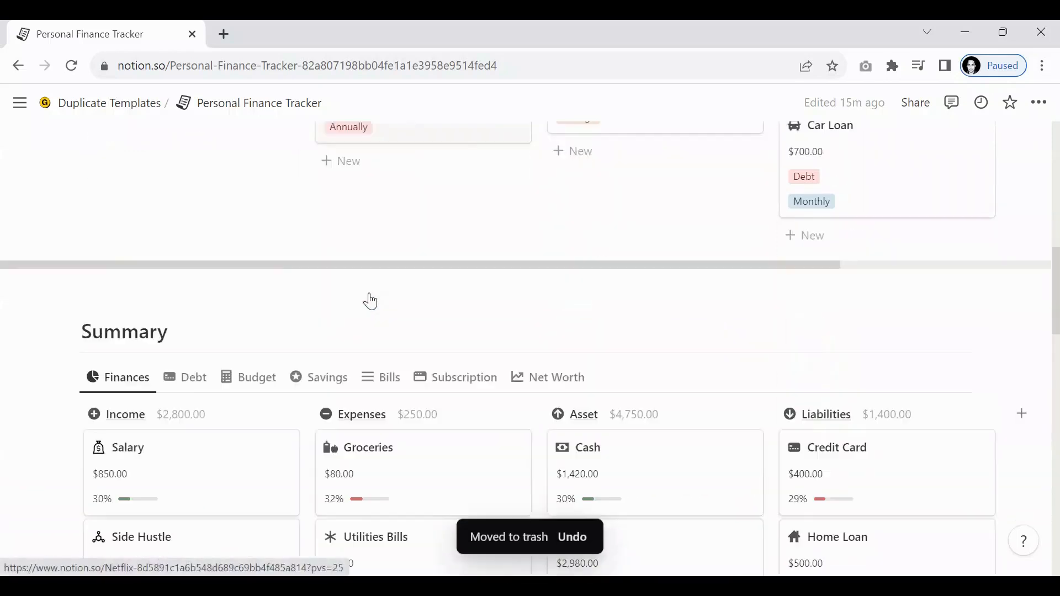
pyautogui.scroll(-2, 370, 302)
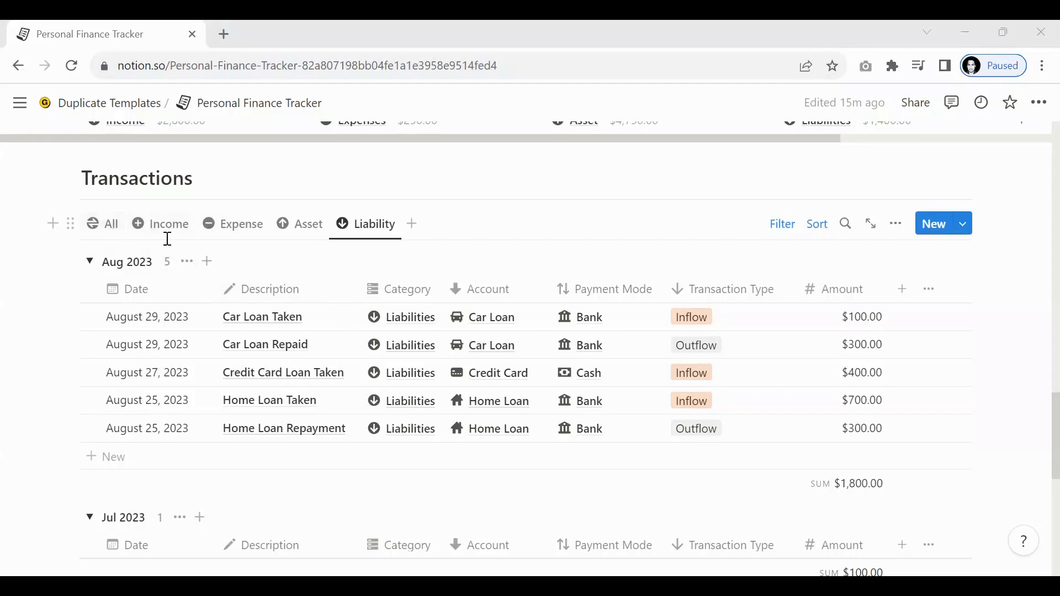
pyautogui.click(111, 244)
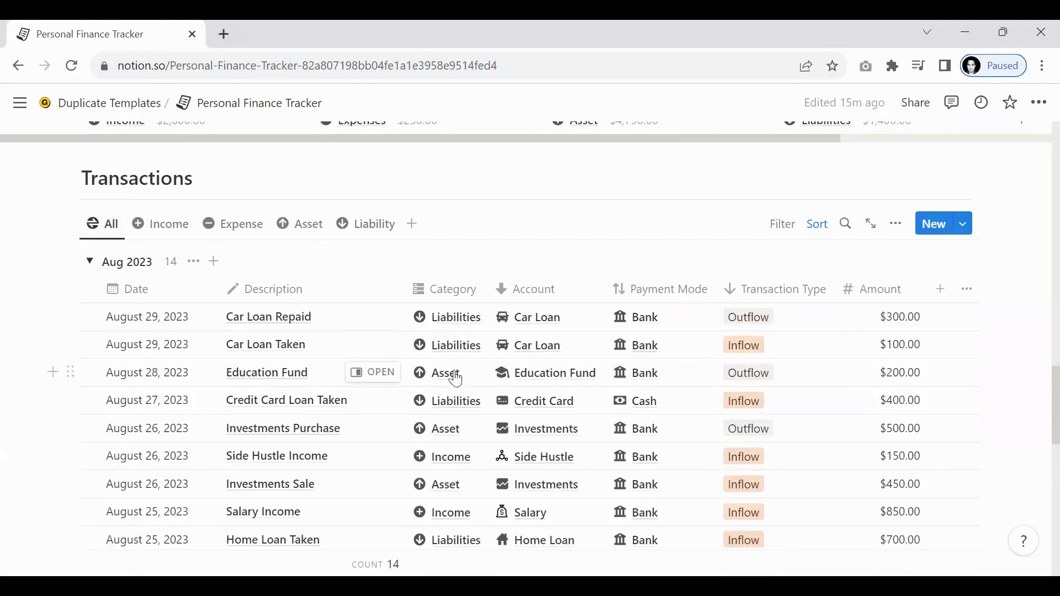
pyautogui.scroll(-3, 453, 392)
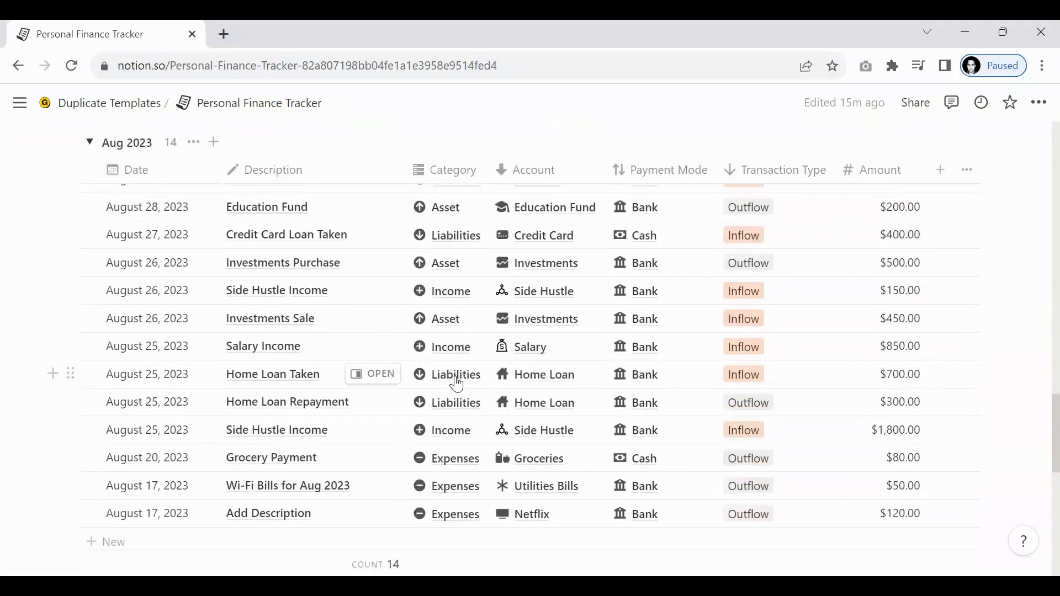
pyautogui.scroll(3, 457, 384)
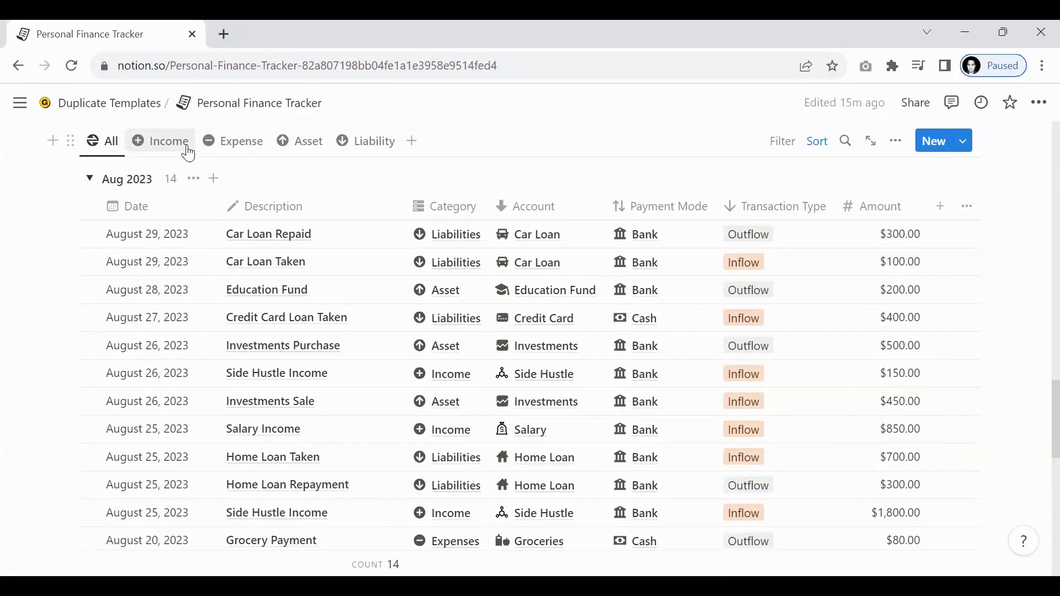
pyautogui.scroll(2, 287, 261)
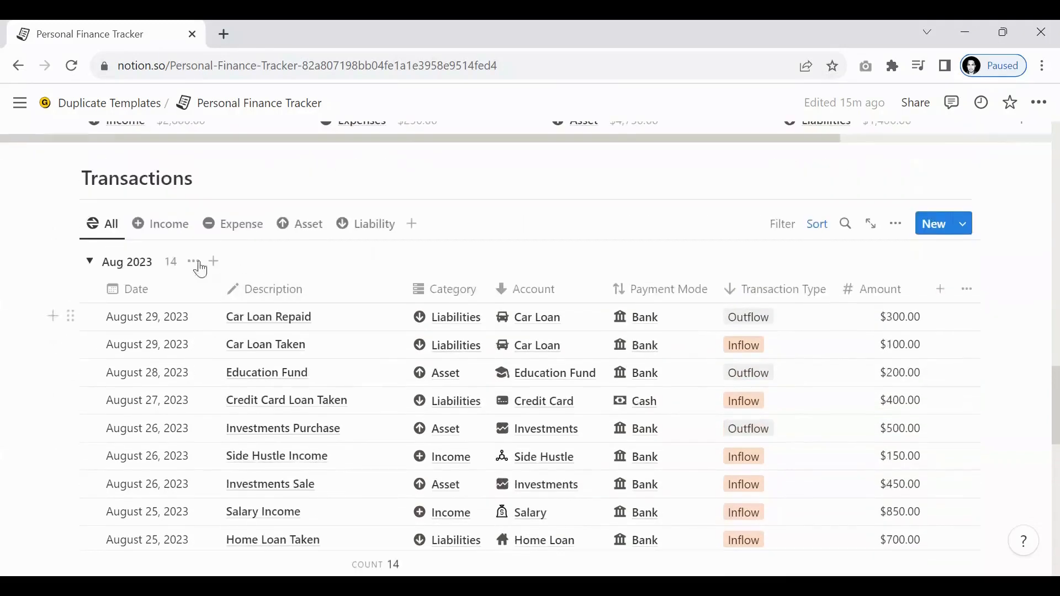
# Add a new entry to the Transactions section's Income view and date it September 6, 2023
pyautogui.click(160, 236)
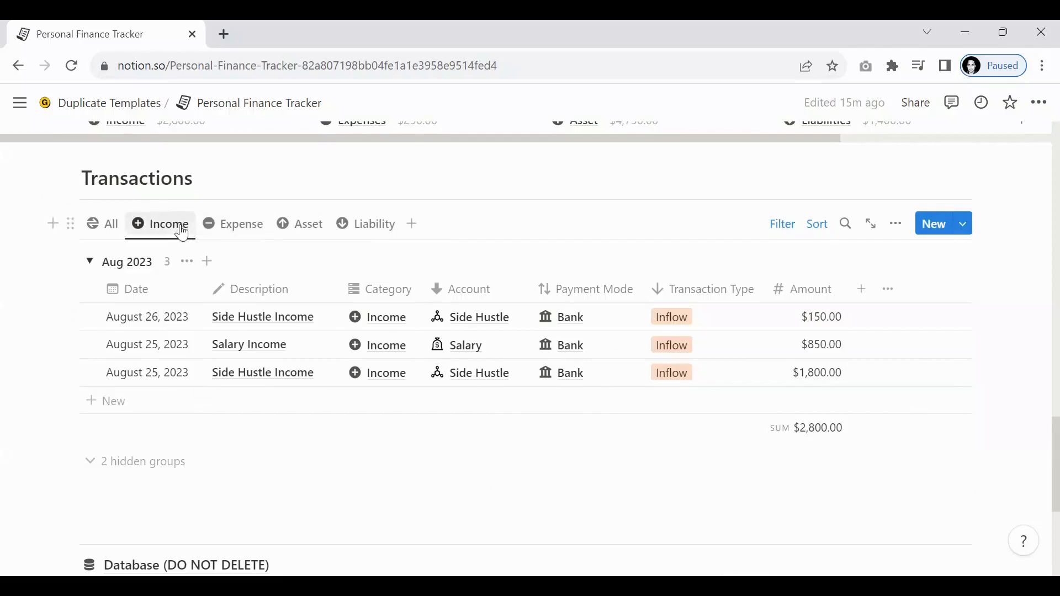
pyautogui.click(122, 411)
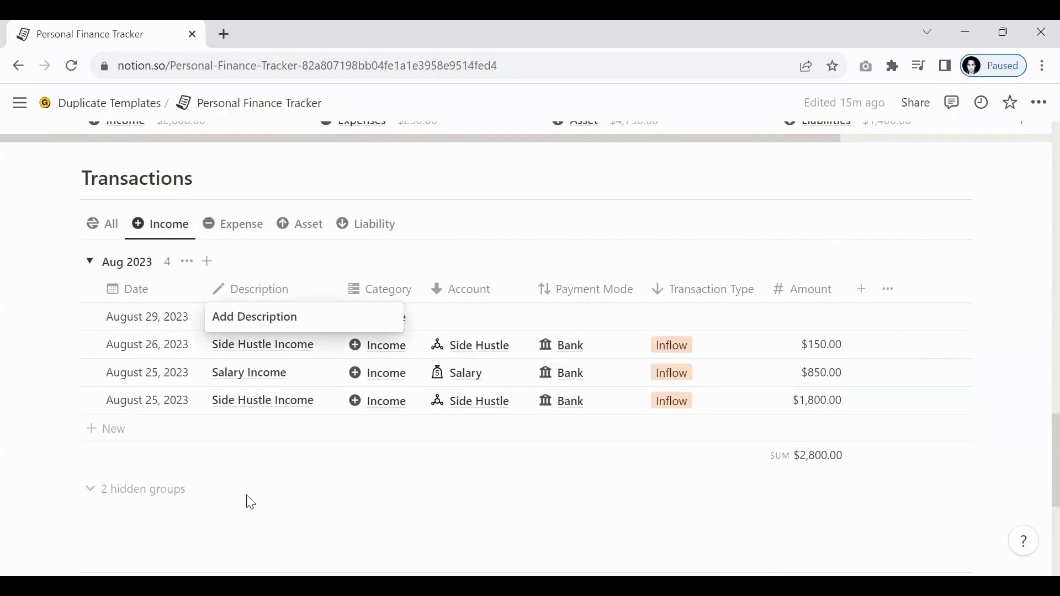
pyautogui.click(155, 322)
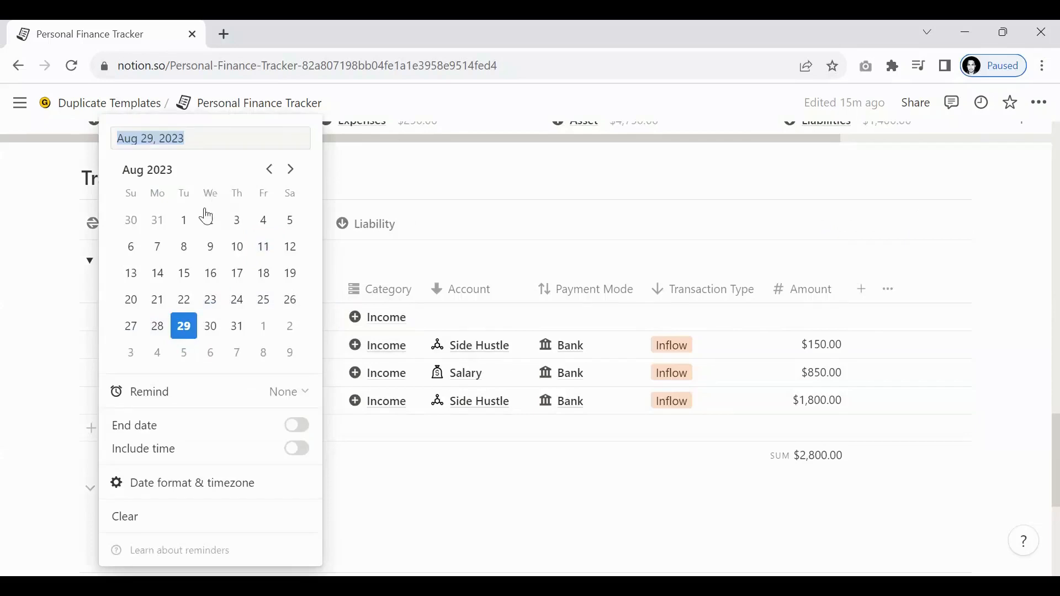
pyautogui.click(289, 170)
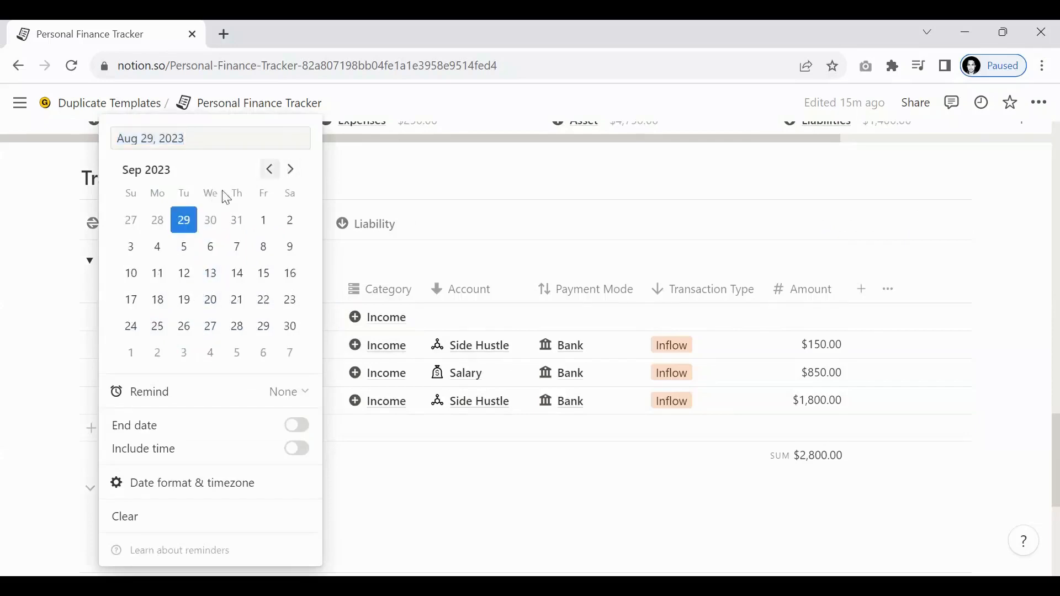
pyautogui.click(211, 246)
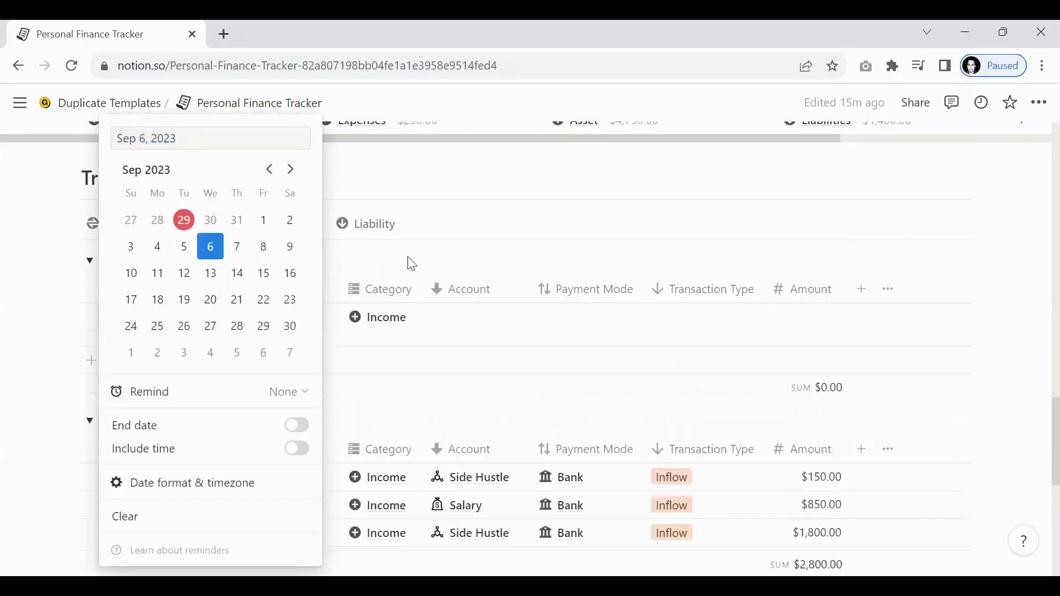
pyautogui.click(424, 262)
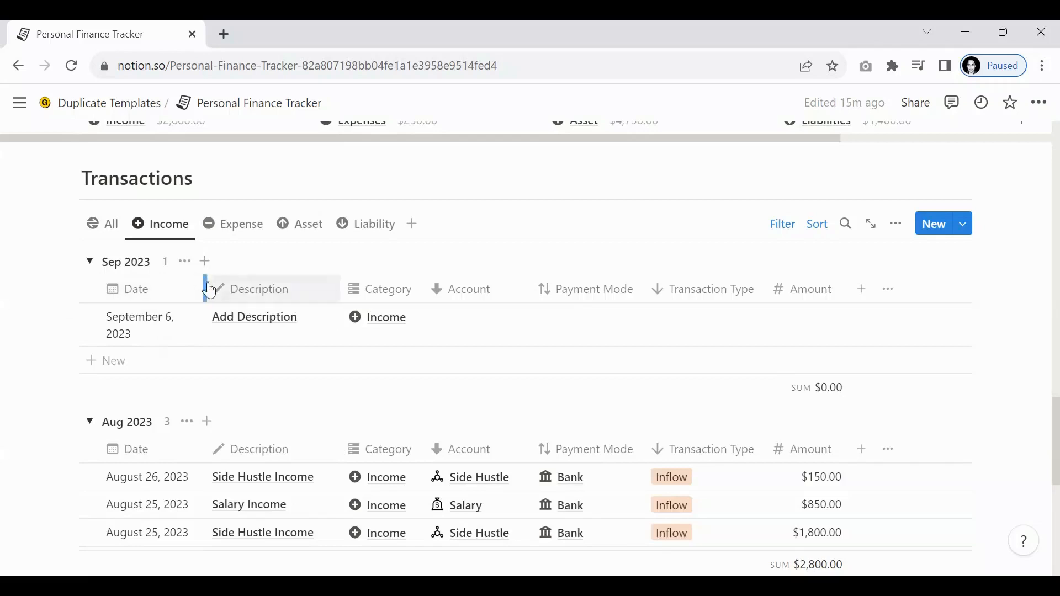
# Widen the Date column to fit the new date and set the September entry's description to "Salary Income"
pyautogui.moveTo(205, 280); pyautogui.dragTo(224, 280)
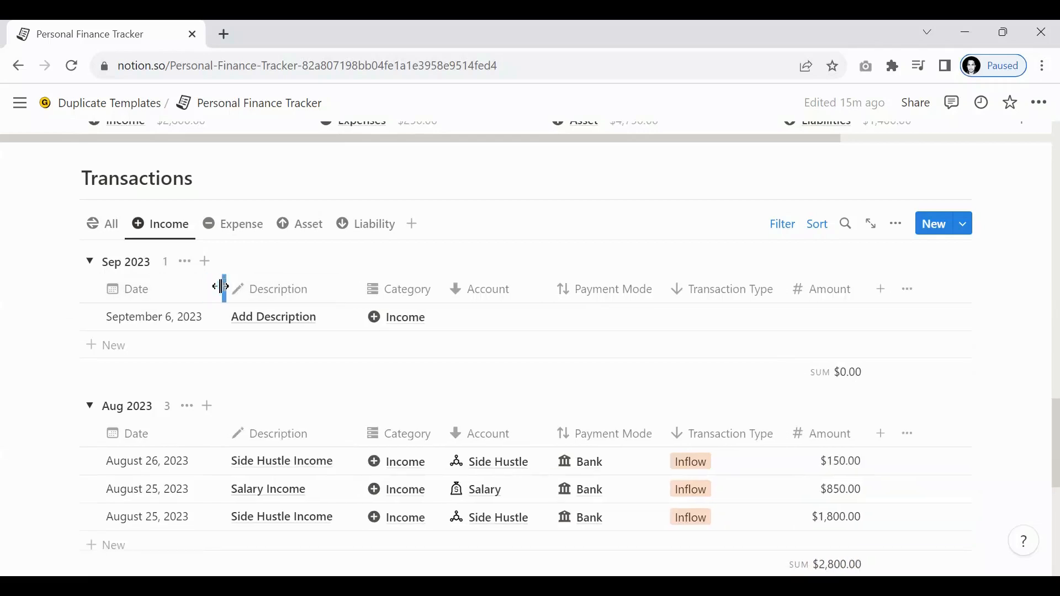
pyautogui.click(272, 325)
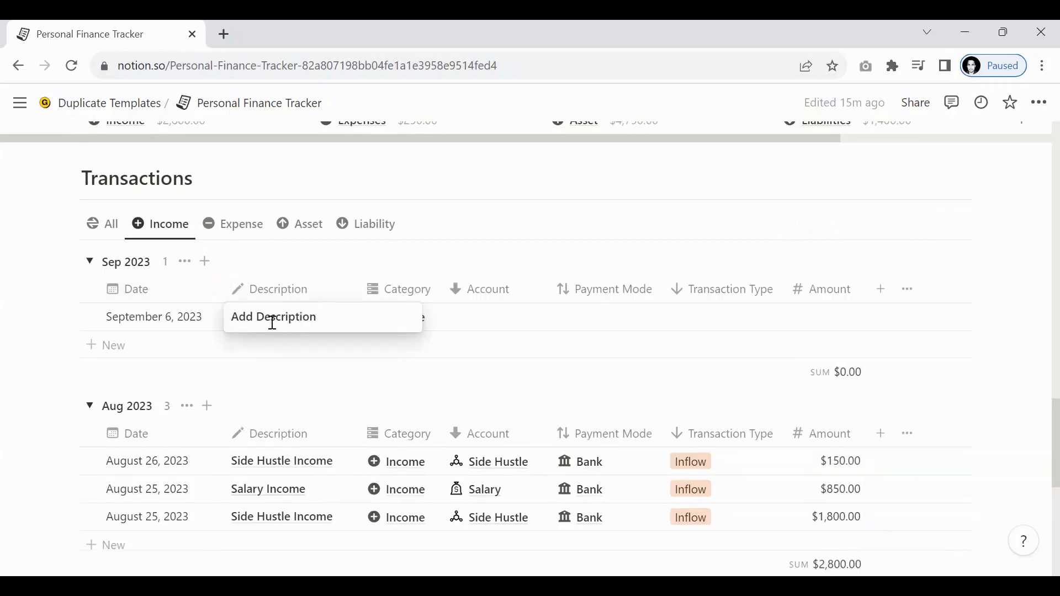
pyautogui.hotkey('ctrl', 'a')
pyautogui.write('Sala')
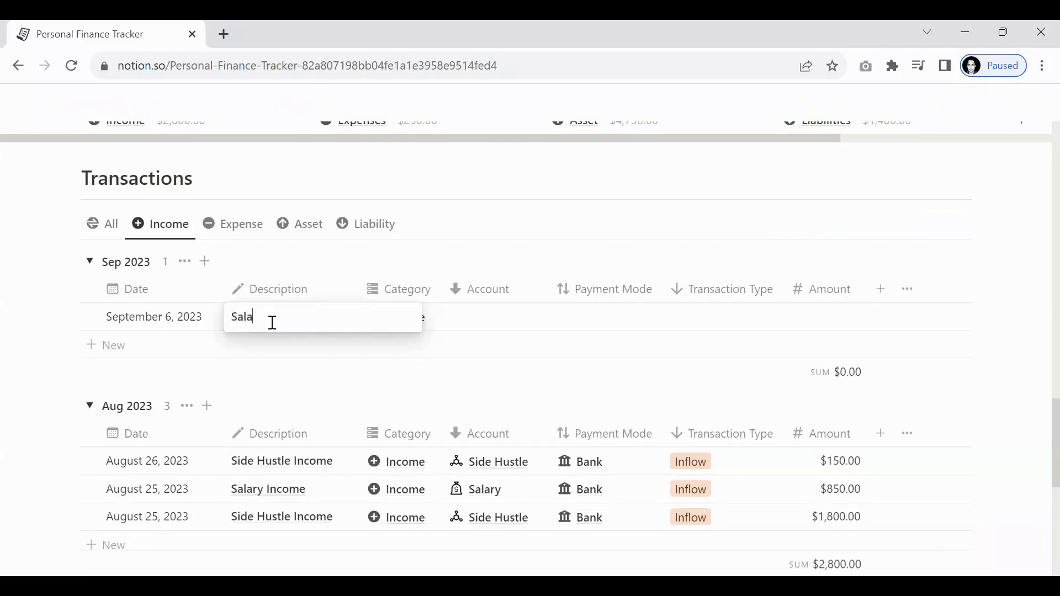
pyautogui.write('ry Income')
pyautogui.press('Tab')
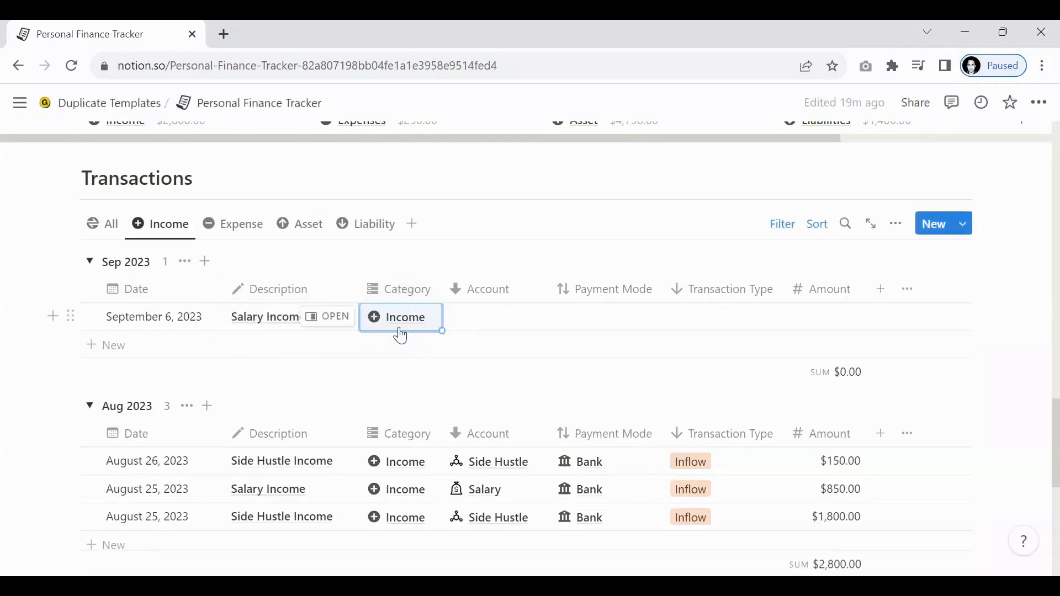
# Link the September Salary Income entry to the Salary account and set its payment mode to Bank
pyautogui.click(481, 327)
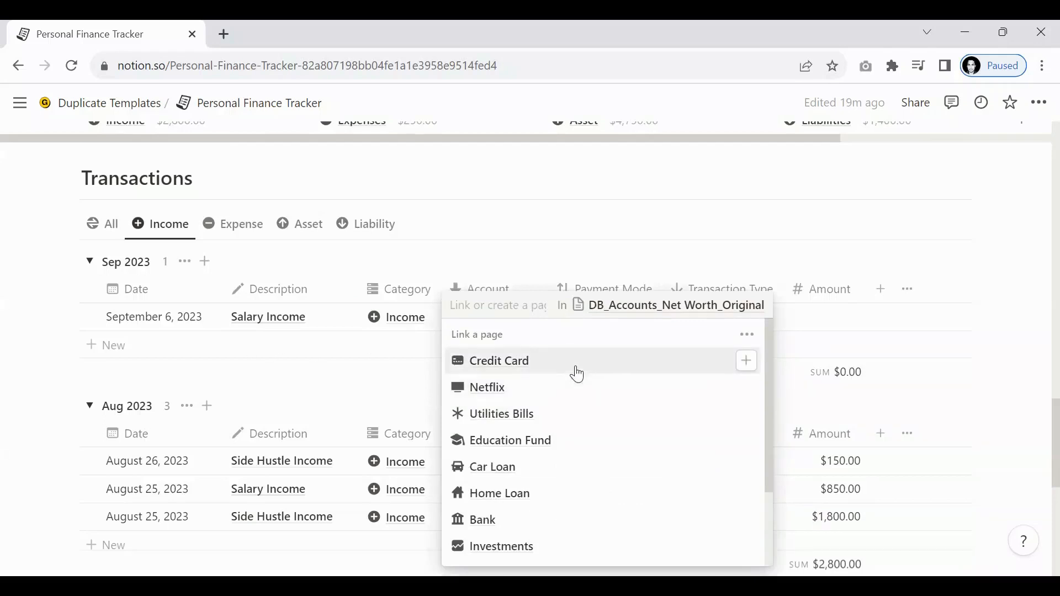
pyautogui.write('Salary')
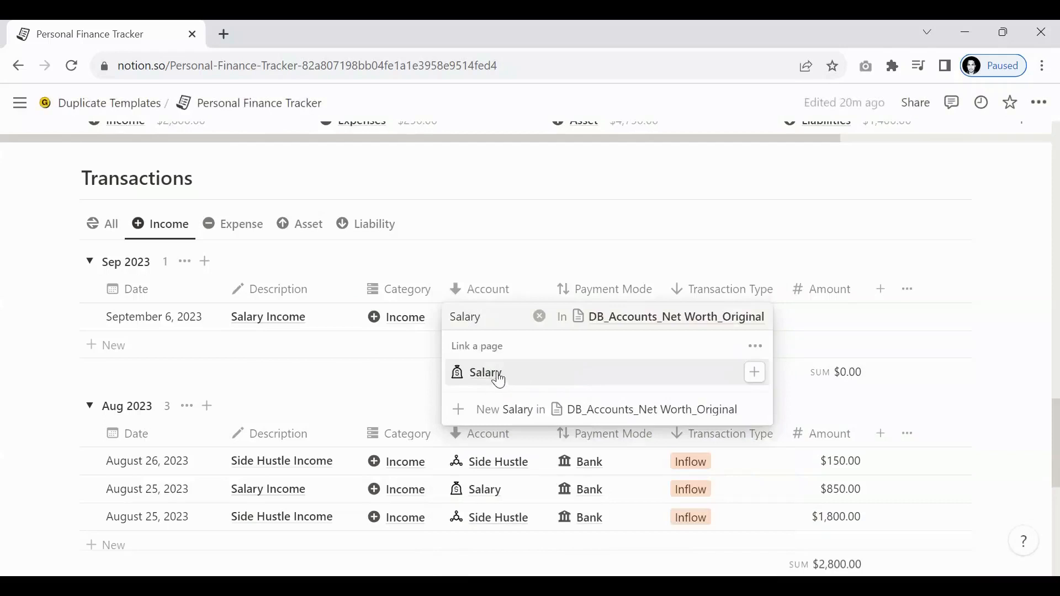
pyautogui.click(498, 378)
pyautogui.press('Escape')
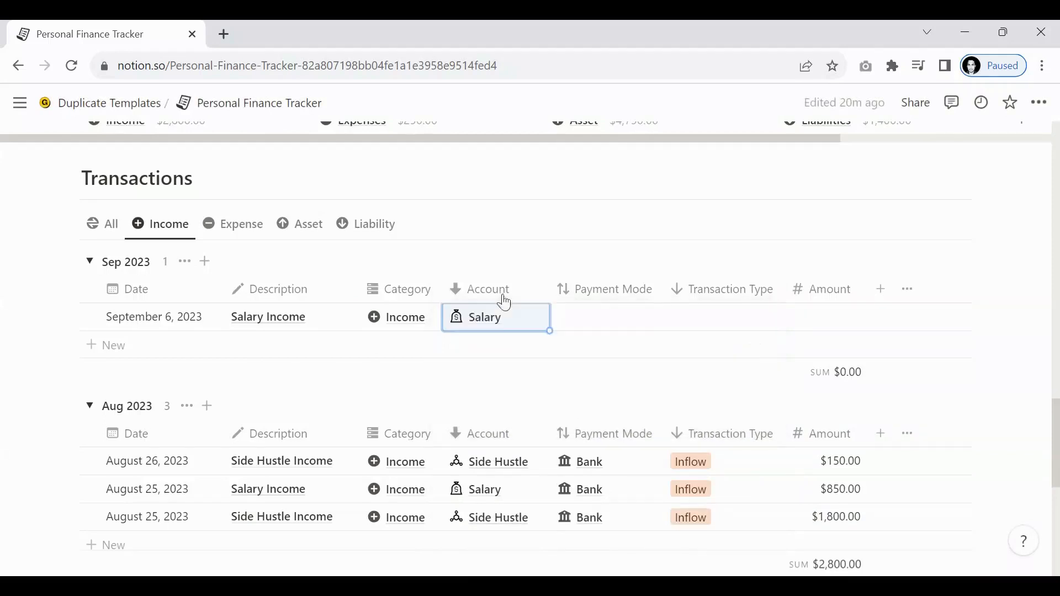
pyautogui.click(620, 330)
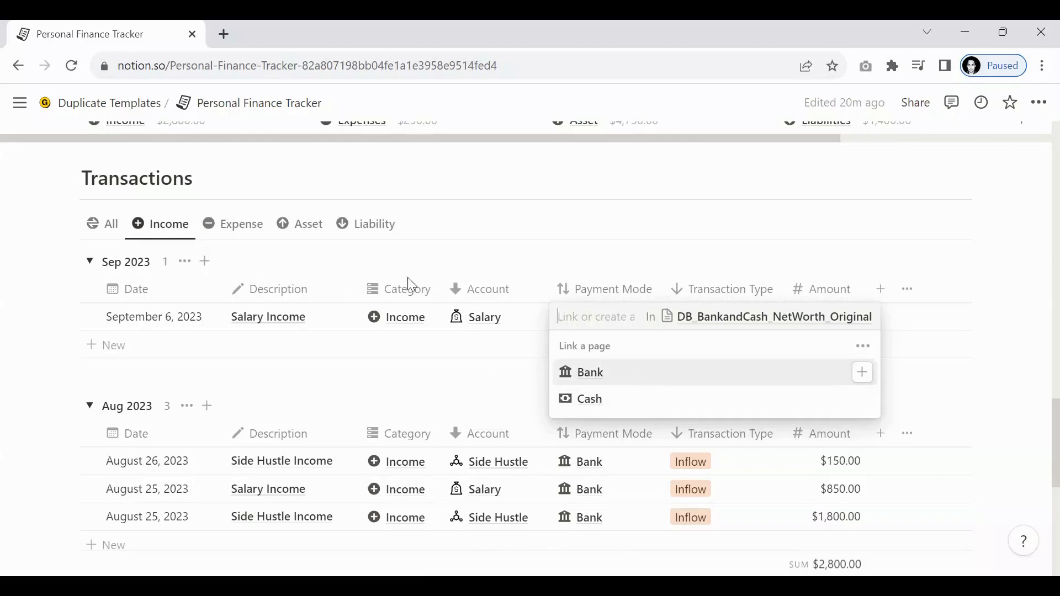
pyautogui.click(599, 381)
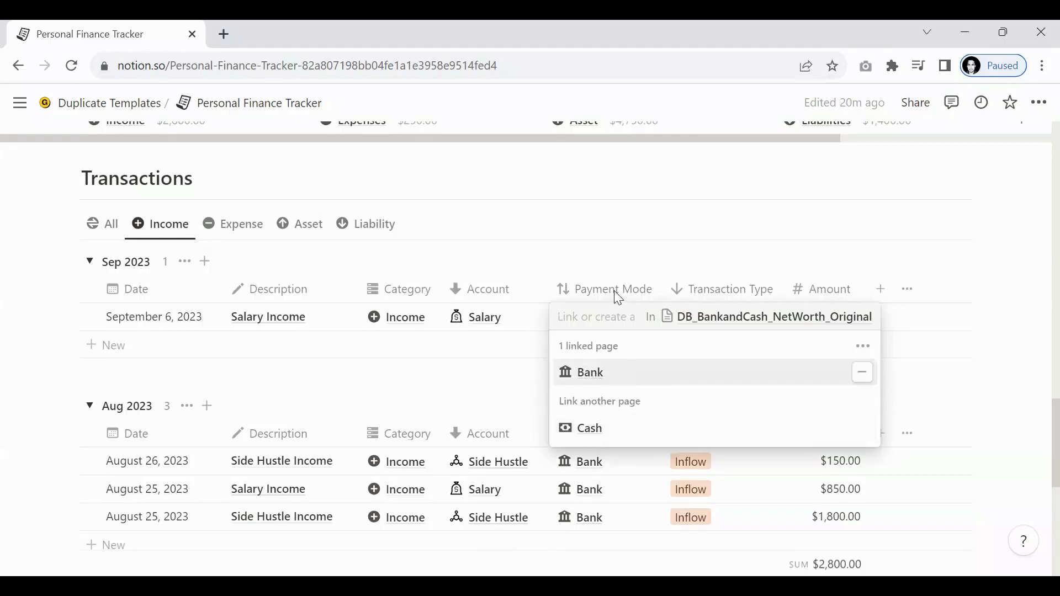
pyautogui.press('Escape')
# Set the September Salary Income entry's transaction type to Inflow and its amount to 500
pyautogui.click(729, 319)
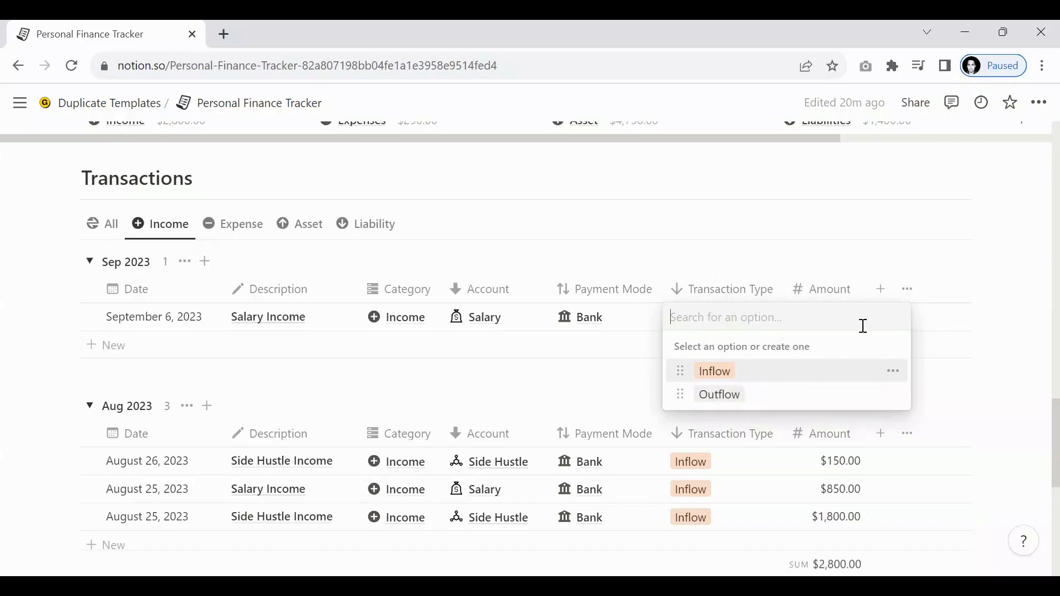
pyautogui.click(728, 383)
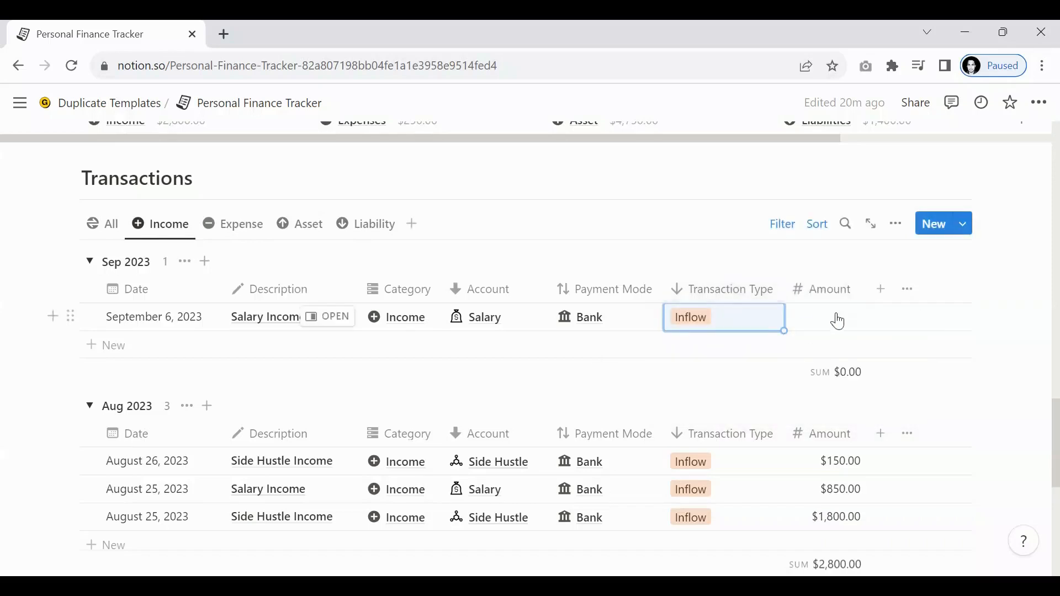
pyautogui.click(837, 319)
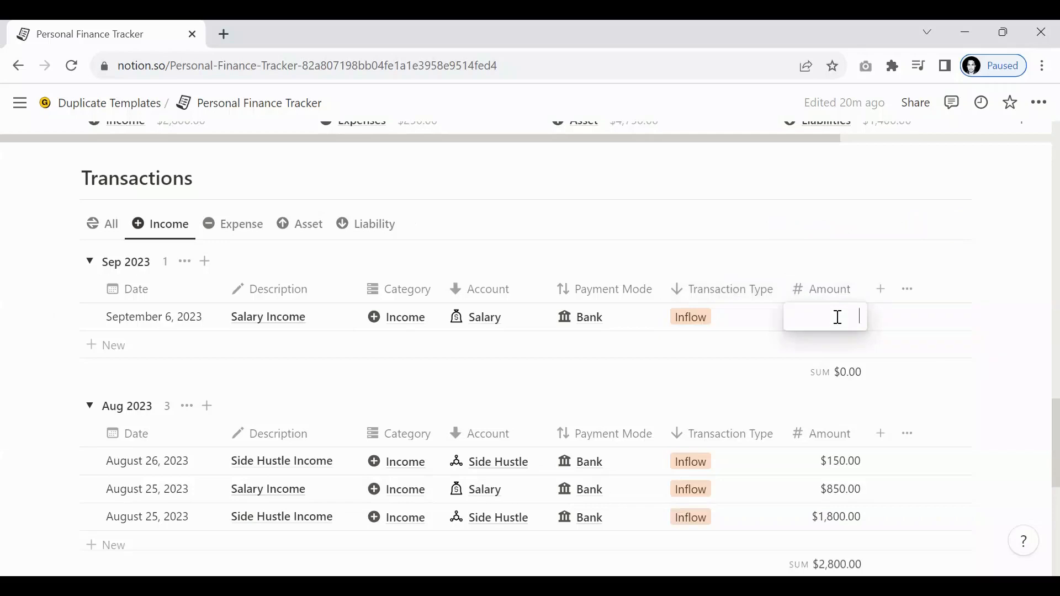
pyautogui.write('500')
pyautogui.press('Return')
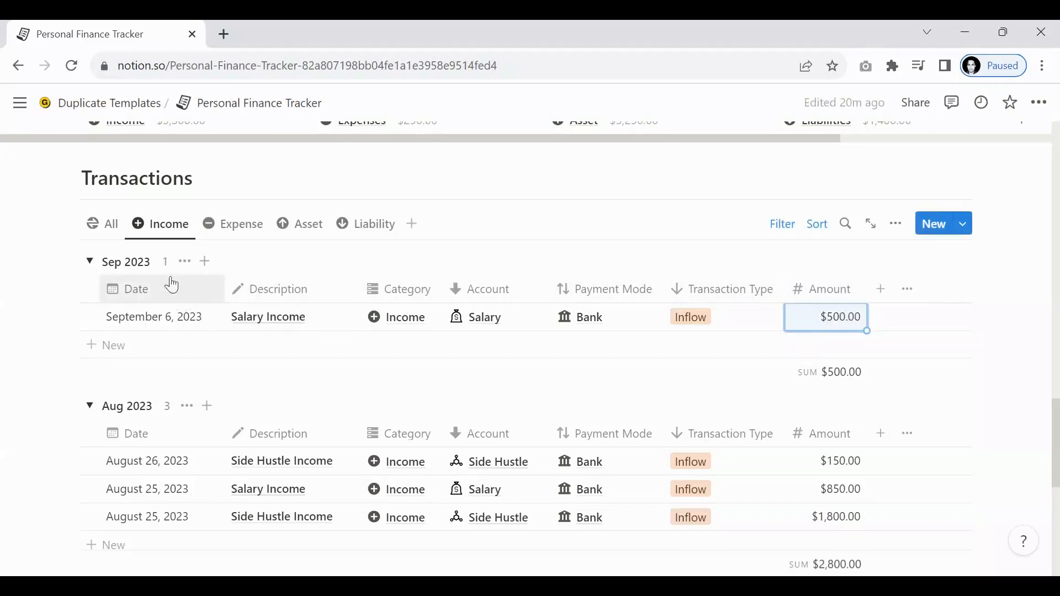
# Review the August 2023 entries in the Transactions section's Expense view
pyautogui.click(241, 236)
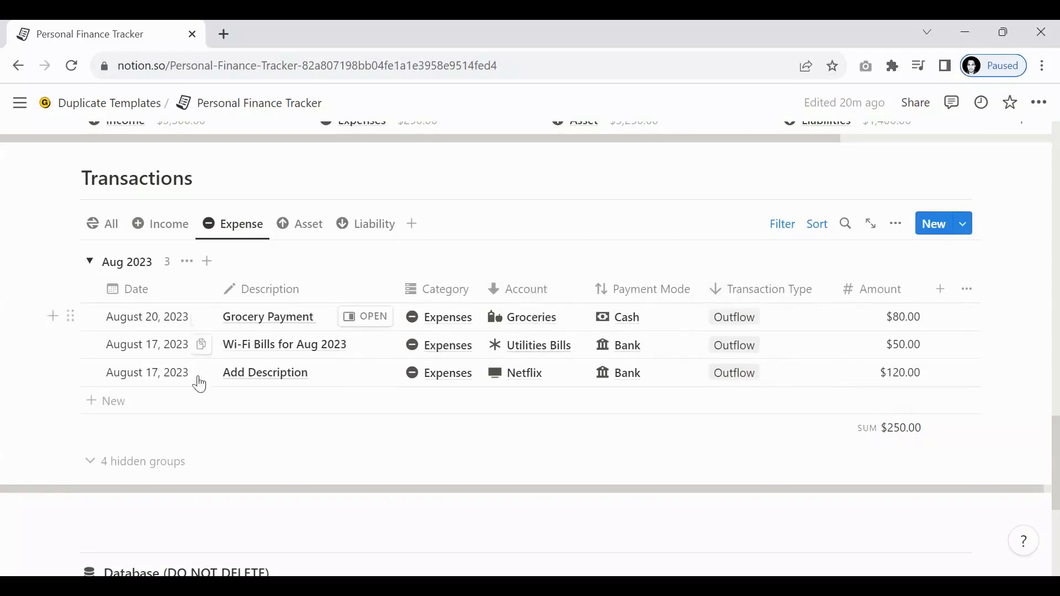
pyautogui.scroll(2, 163, 330)
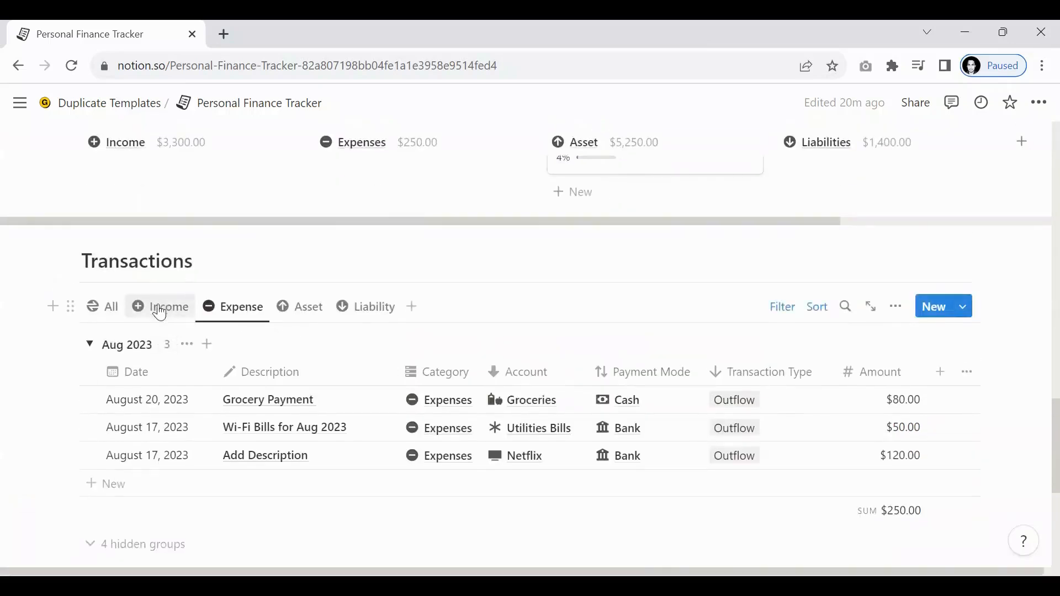
pyautogui.click(160, 308)
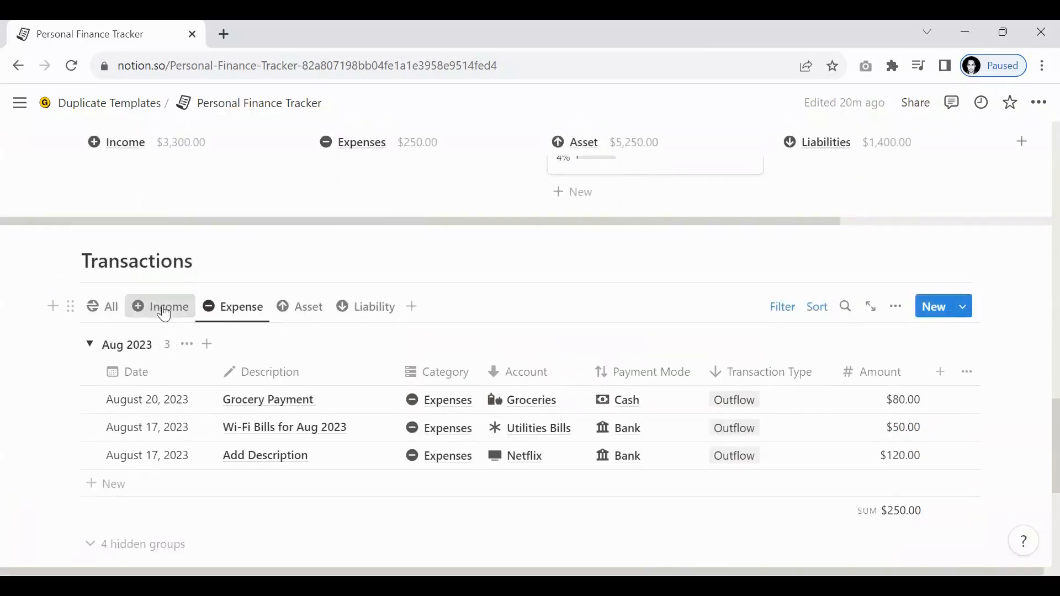
pyautogui.click(214, 313)
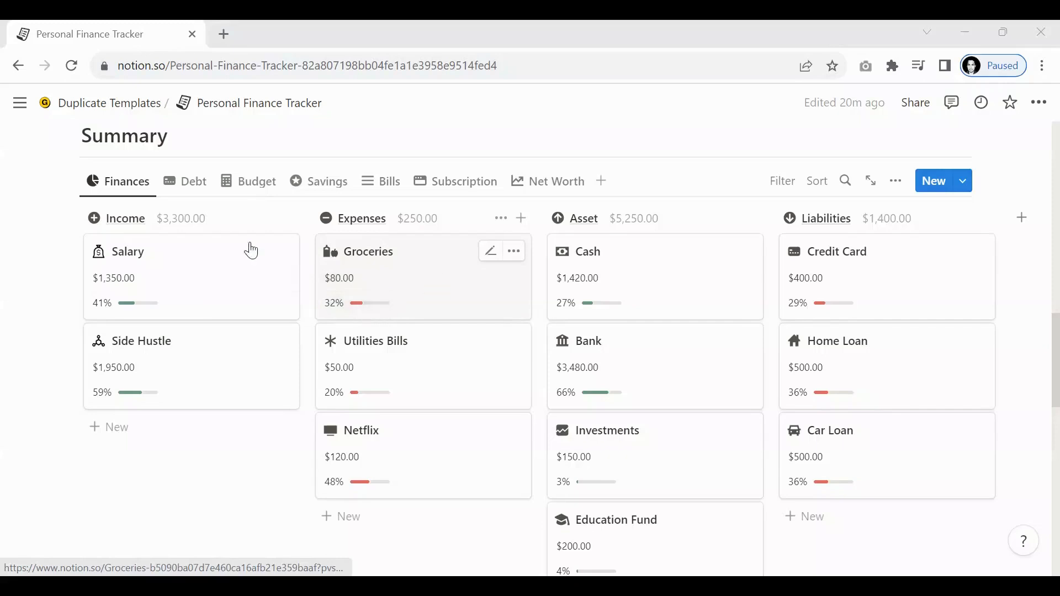
# Compare the transactions in the Income view with the Salary and Side Hustle totals in the Summary section
pyautogui.scroll(-1, 230, 279)
pyautogui.scroll(-7, 231, 280)
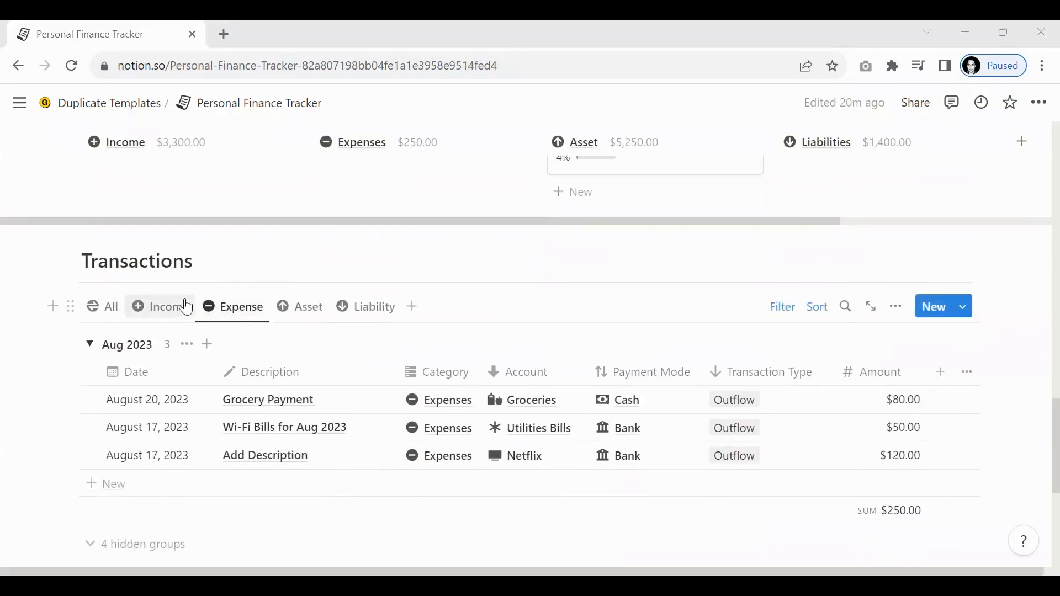
pyautogui.click(187, 307)
pyautogui.scroll(-3, 348, 329)
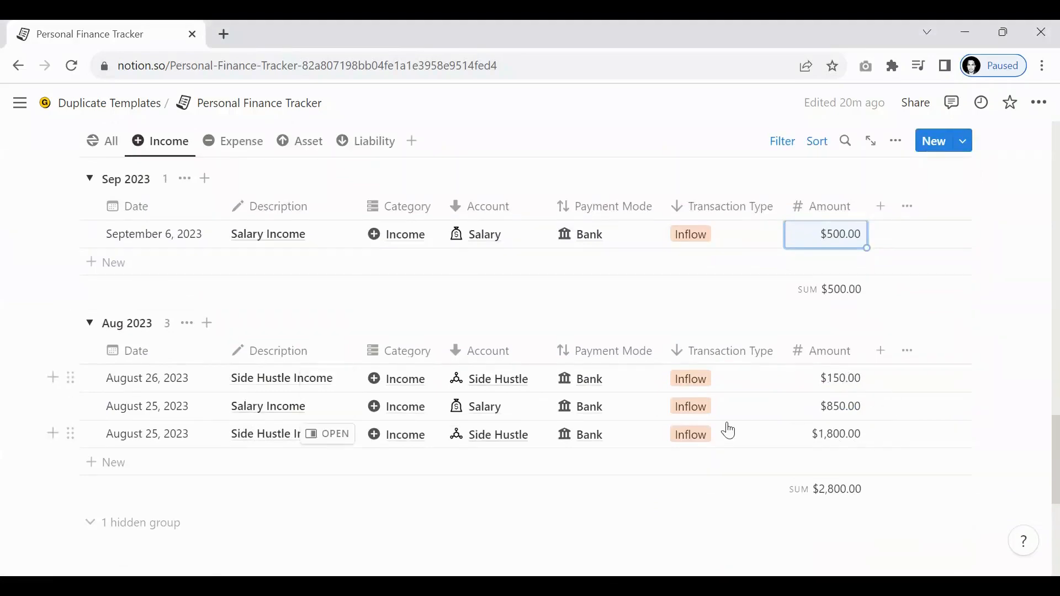
pyautogui.scroll(3, 453, 380)
pyautogui.scroll(5, 454, 379)
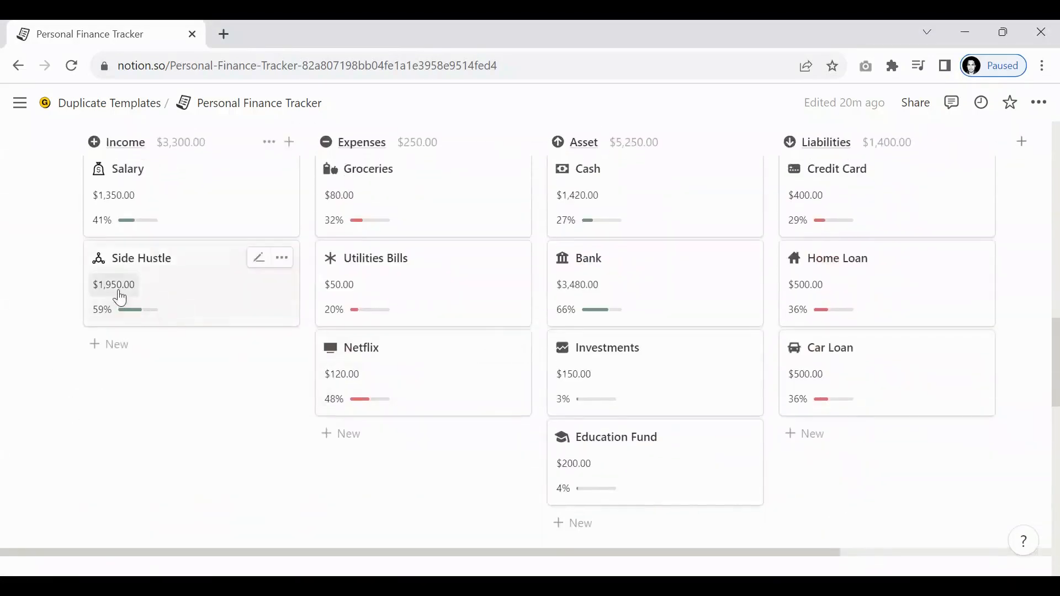
pyautogui.scroll(-9, 286, 307)
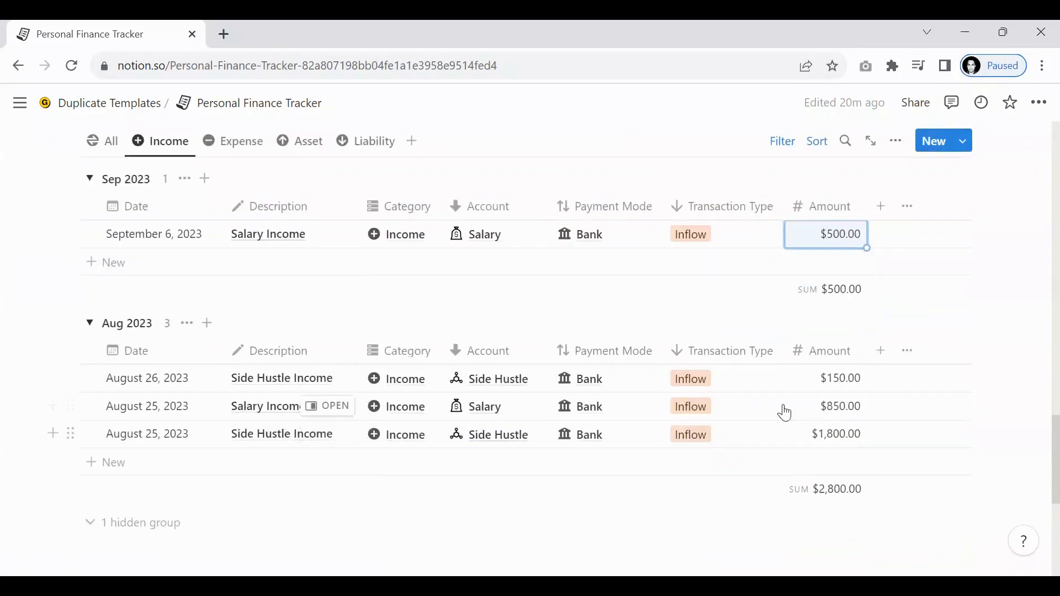
pyautogui.scroll(8, 829, 267)
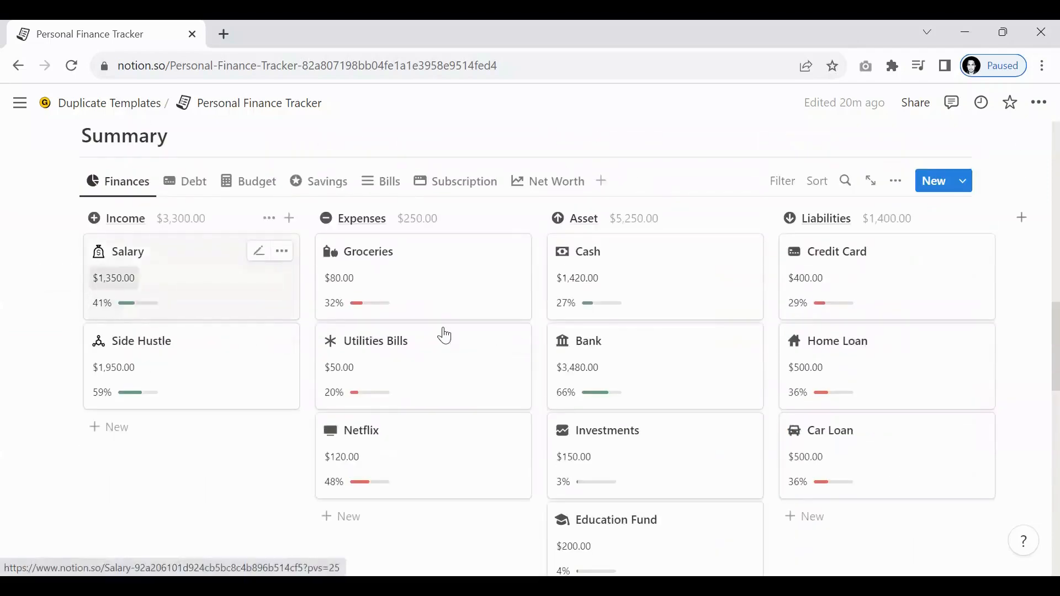
# Set the amount of the September Salary Income entry to 1000
pyautogui.click(825, 401)
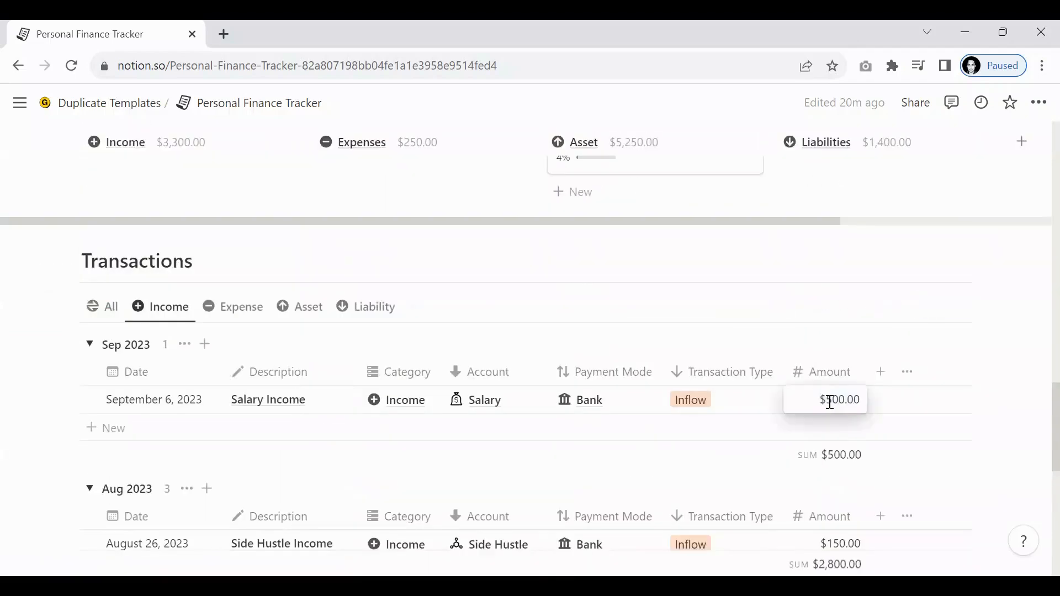
pyautogui.hotkey('ctrl', 'a')
pyautogui.write('1000')
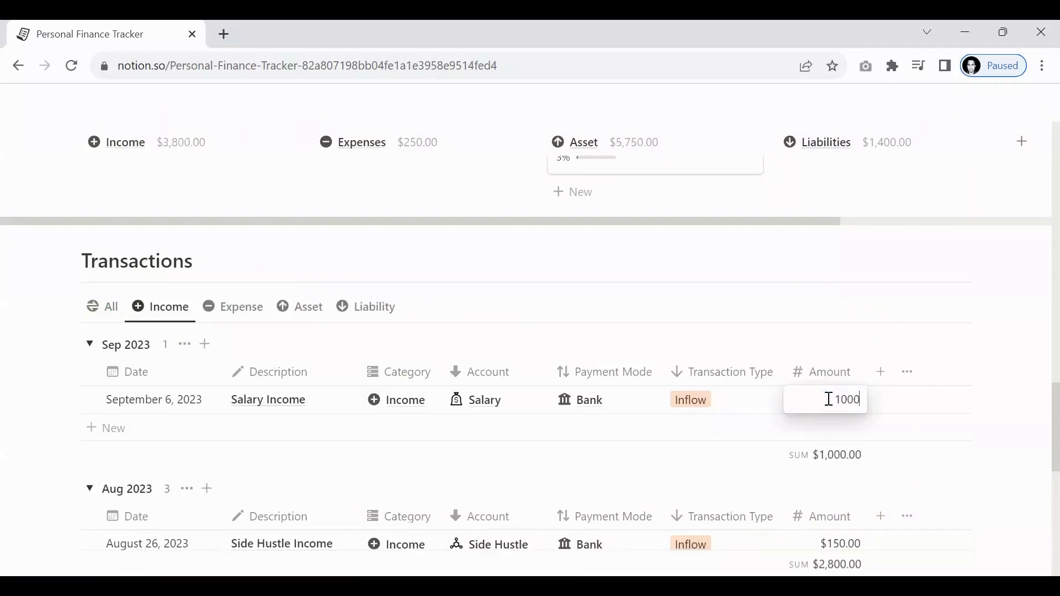
pyautogui.press('Return')
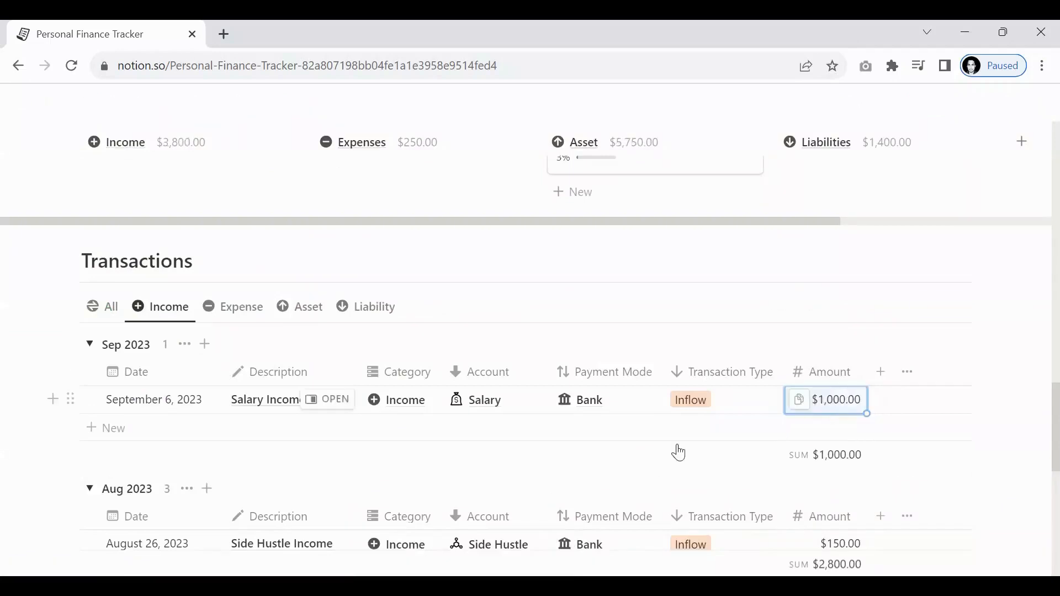
# Check the Salary and Side Hustle totals in the Summary against the September and August income transactions
pyautogui.scroll(-2, 317, 439)
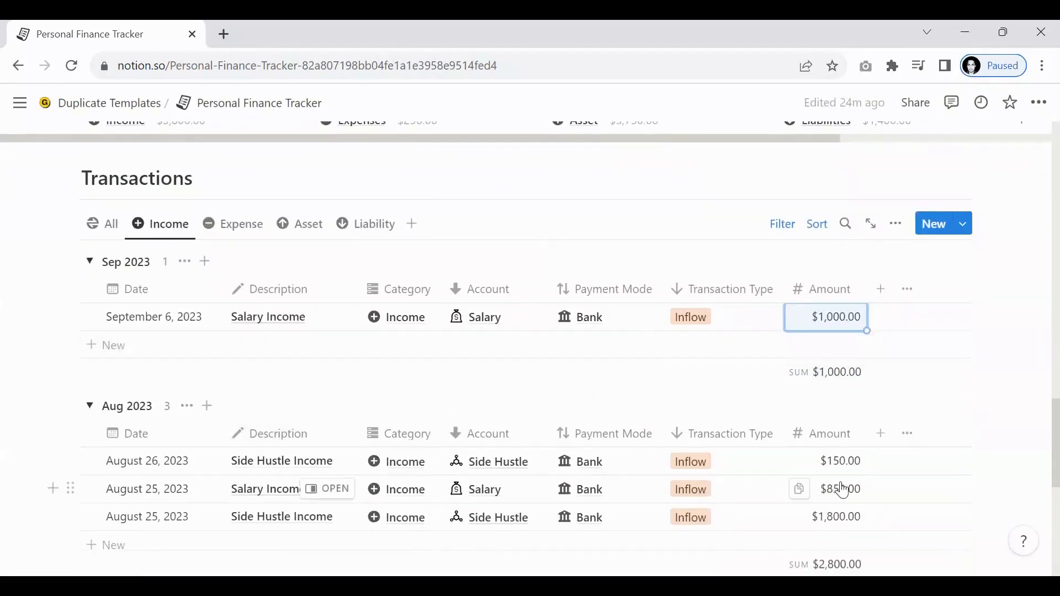
pyautogui.scroll(7, 841, 499)
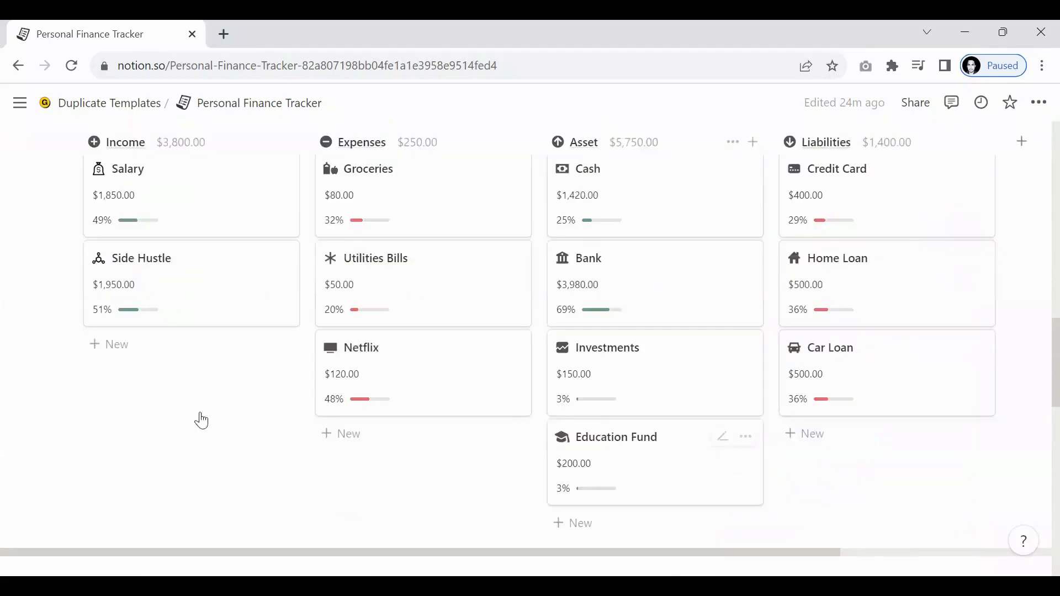
pyautogui.scroll(-7, 122, 394)
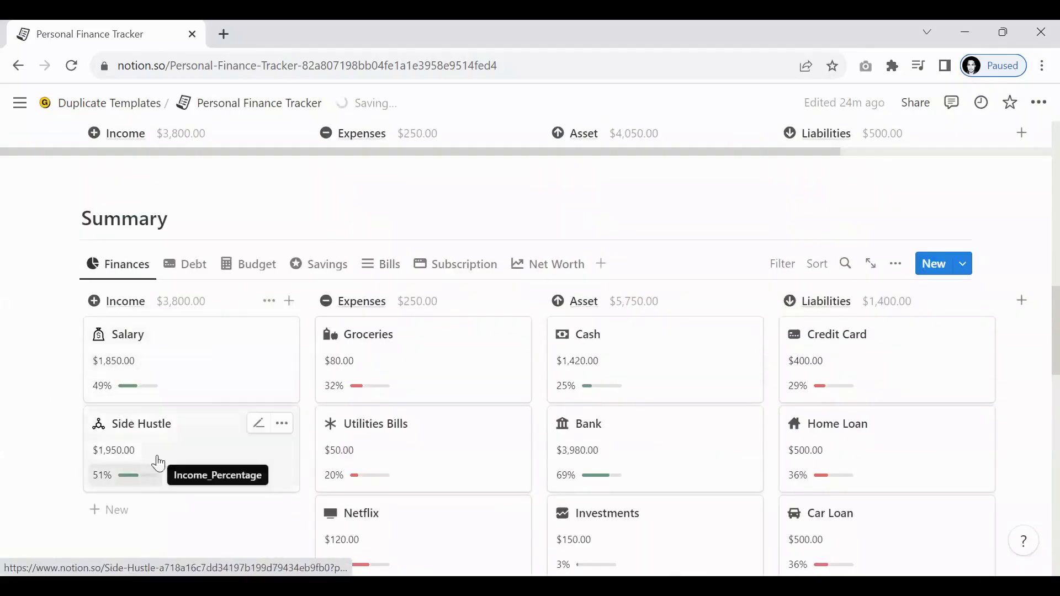
pyautogui.scroll(-2, 200, 399)
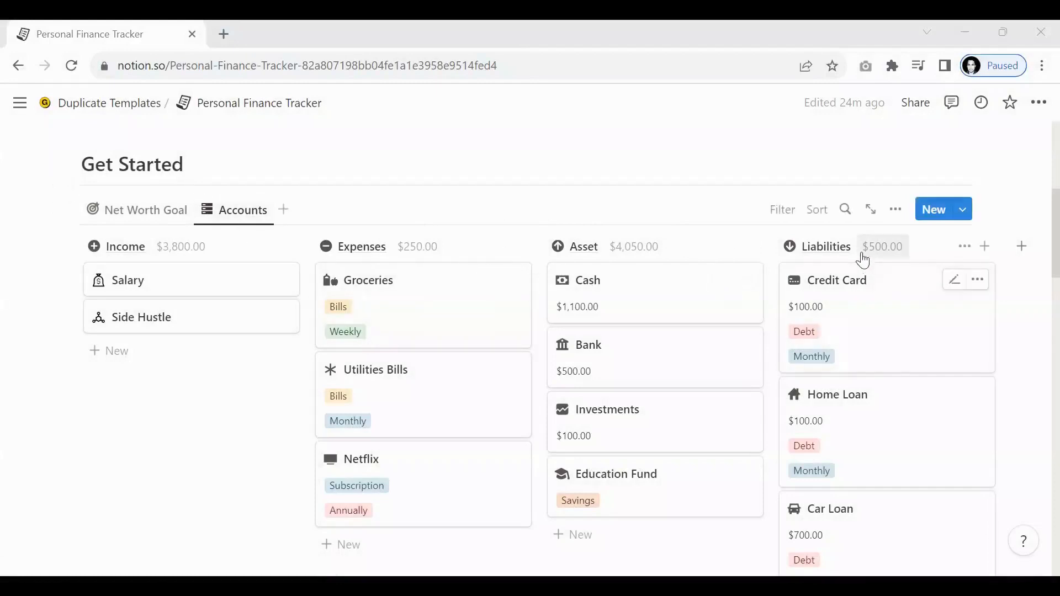
# Add a blank account under Liabilities on the Get Started accounts board and view its classification options
pyautogui.scroll(-2, 831, 255)
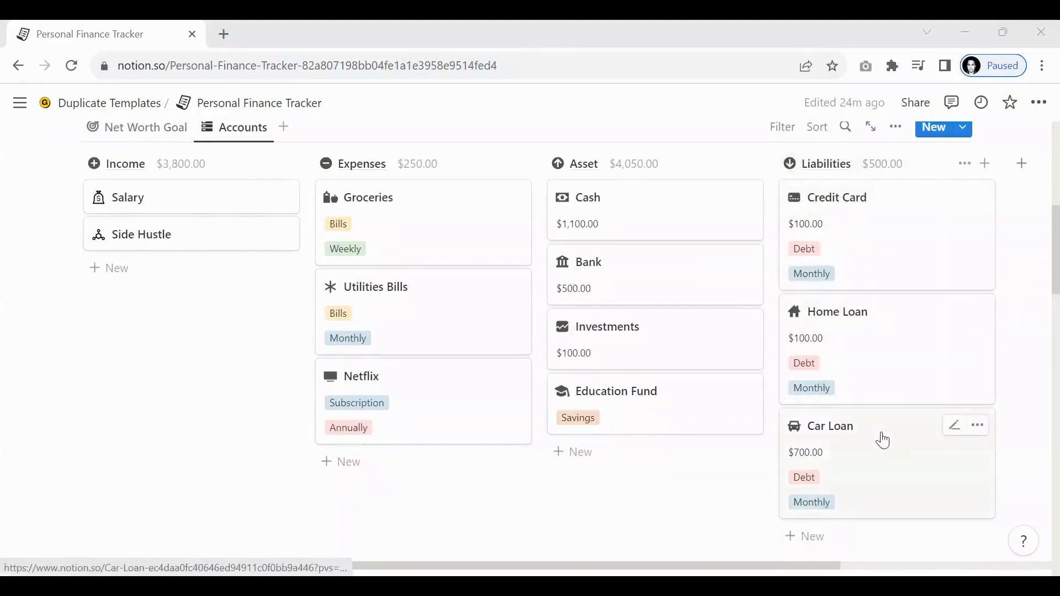
pyautogui.scroll(-3, 833, 248)
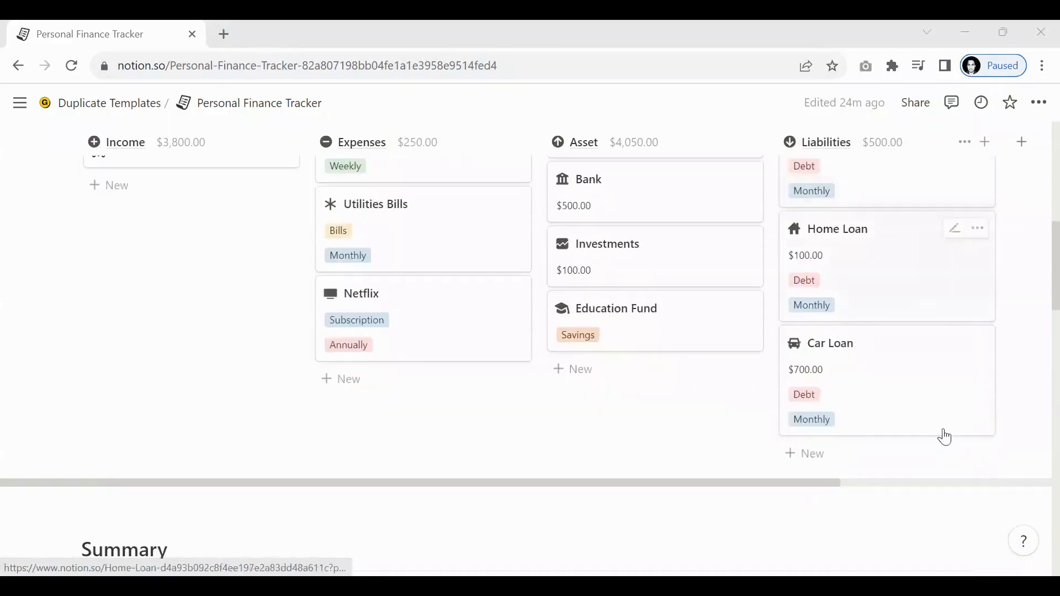
pyautogui.click(825, 458)
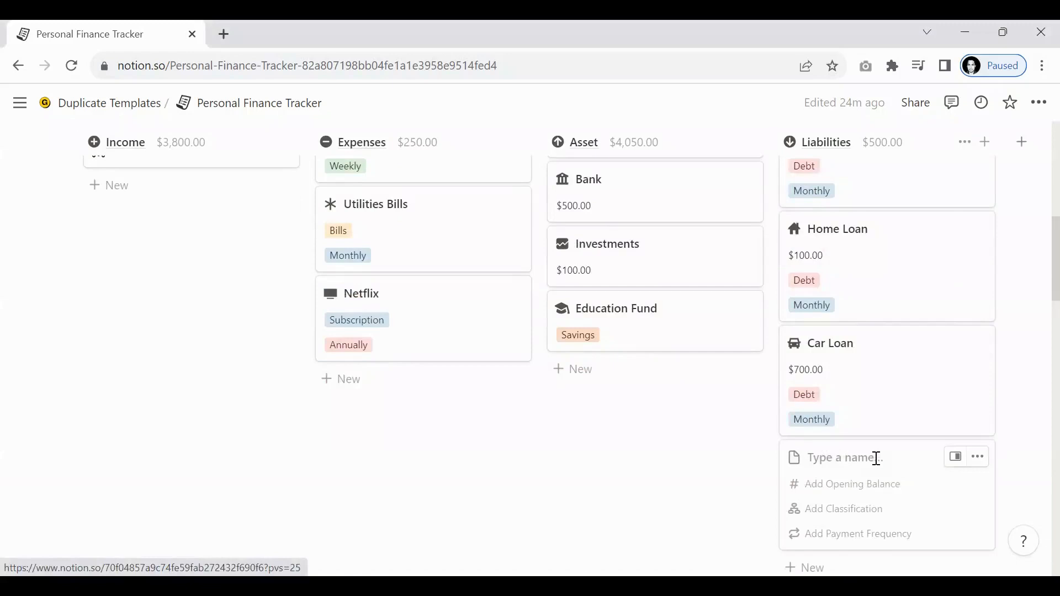
pyautogui.click(853, 520)
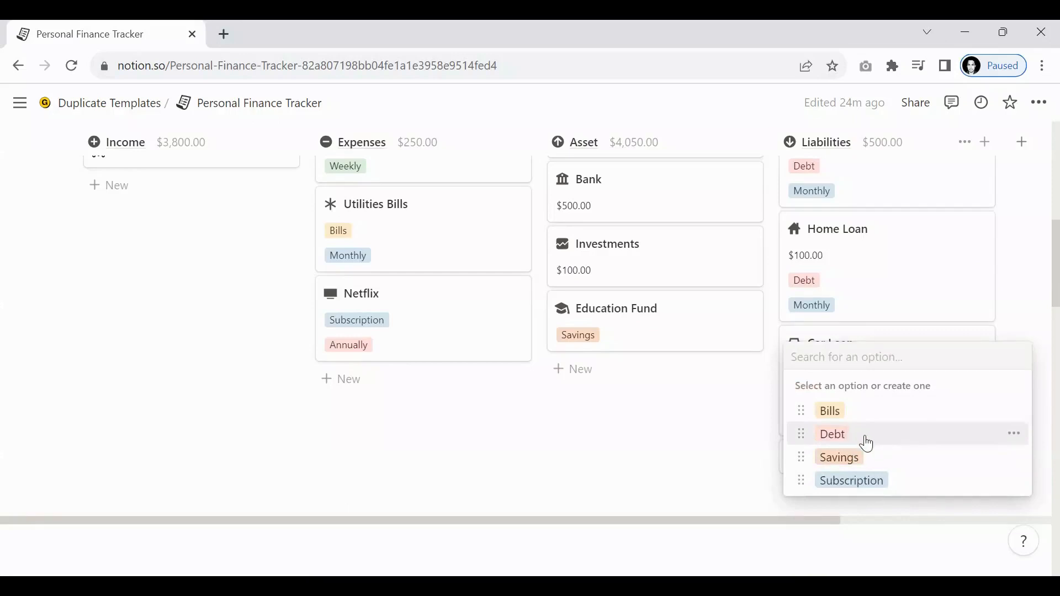
pyautogui.click(717, 406)
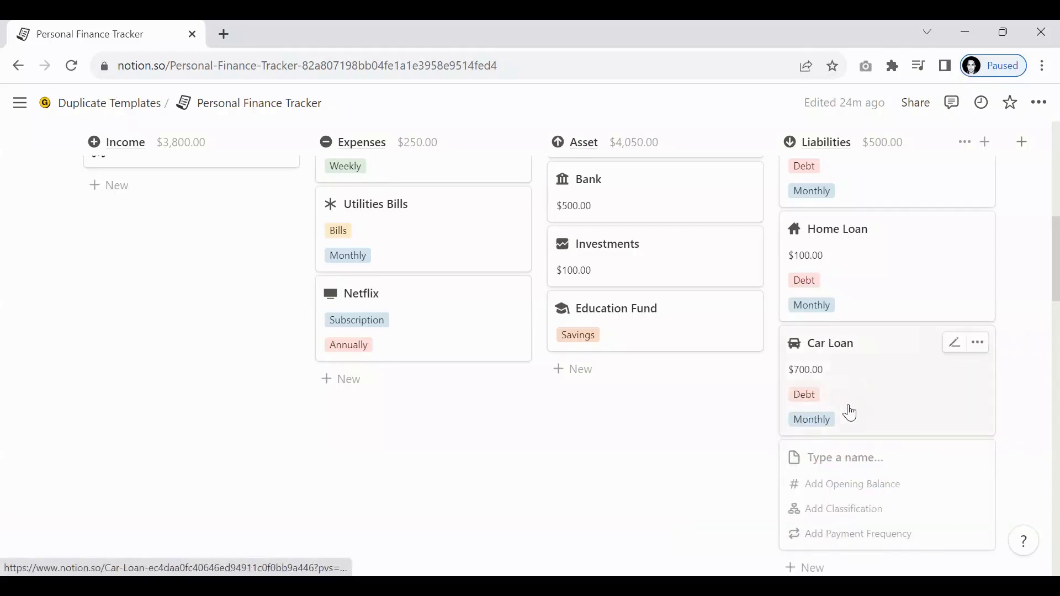
# View the blank liability account's payment frequency options, and delete that account
pyautogui.scroll(2, 846, 409)
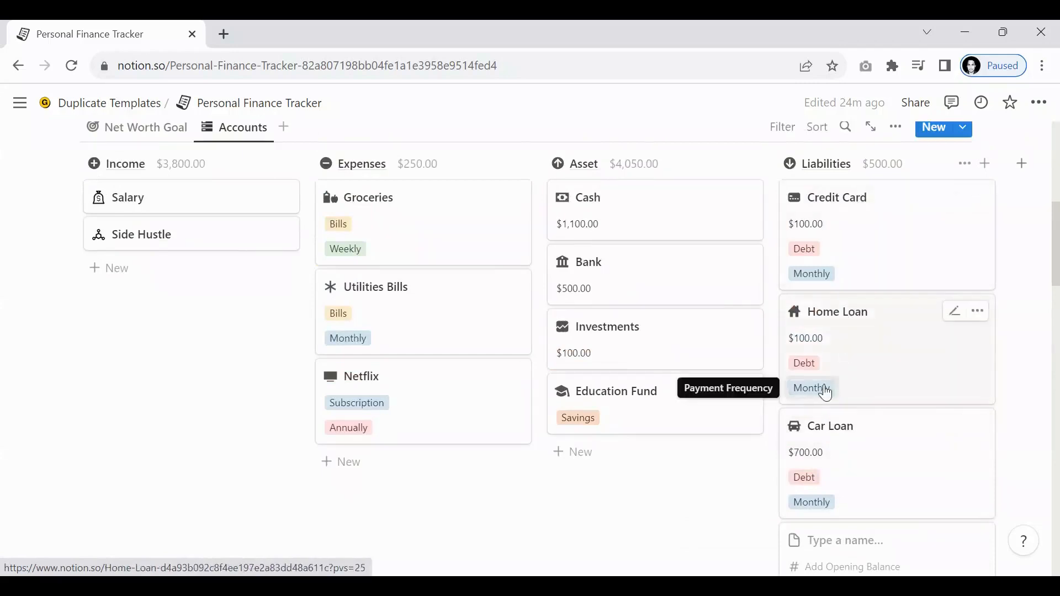
pyautogui.scroll(-3, 865, 449)
pyautogui.click(847, 449)
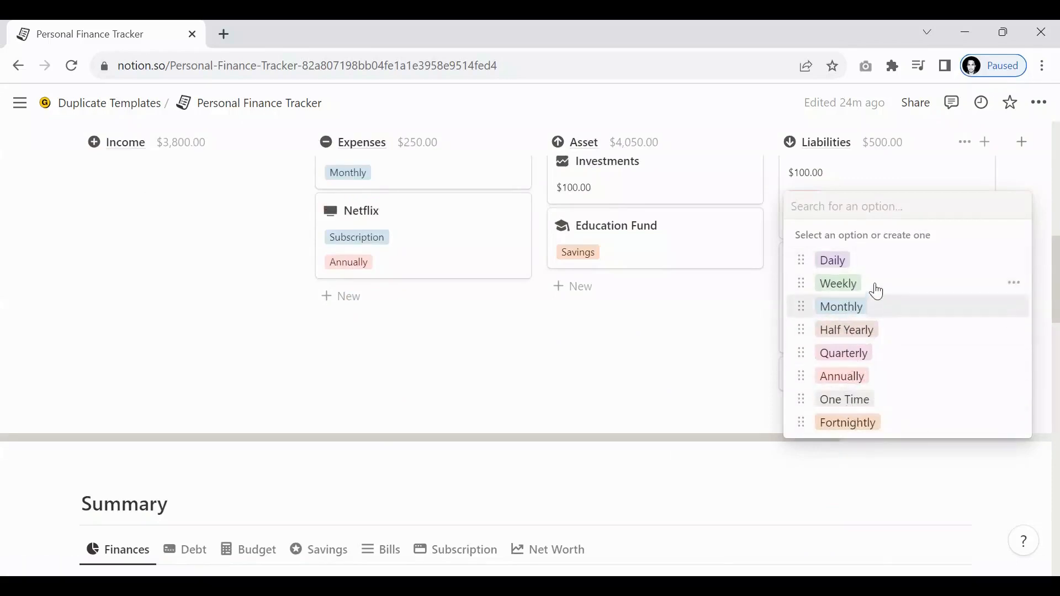
pyautogui.click(706, 348)
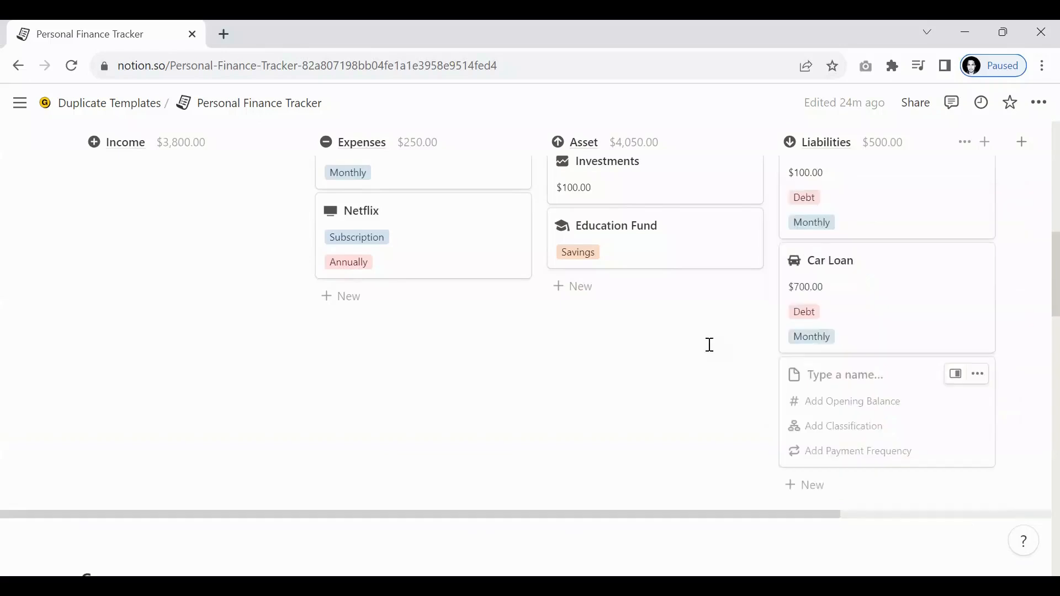
pyautogui.click(977, 375)
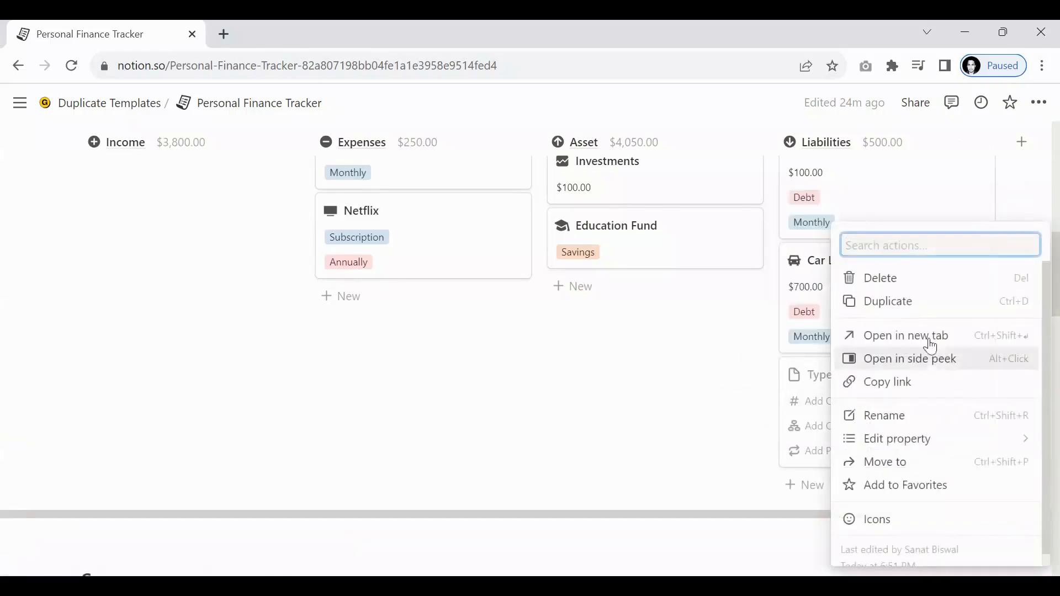
pyautogui.click(900, 278)
# View the Credit Card account's classification options and review the other liability accounts on the Accounts board
pyautogui.scroll(3, 896, 385)
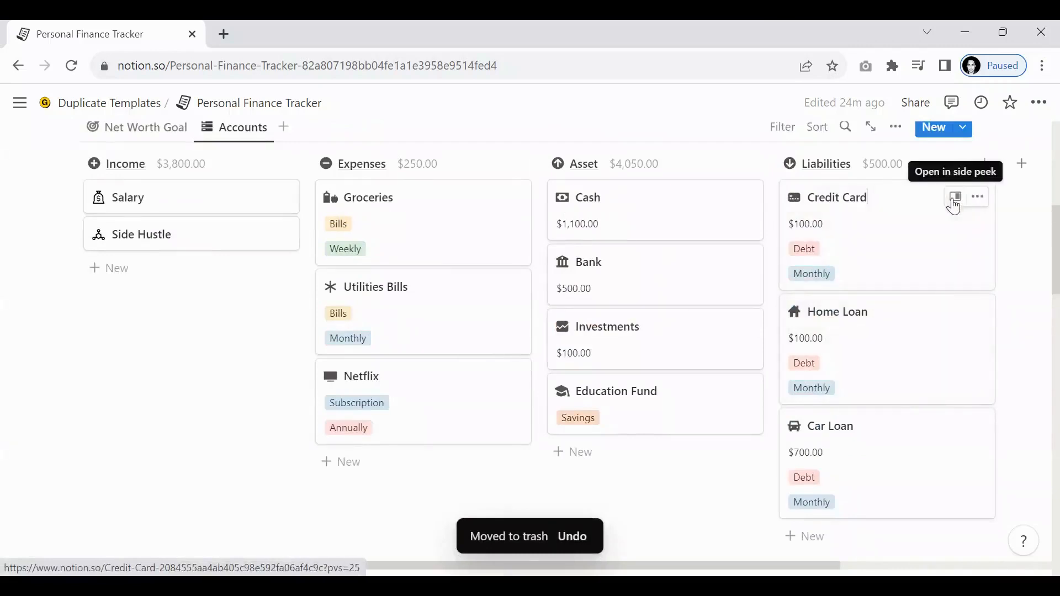
pyautogui.click(816, 249)
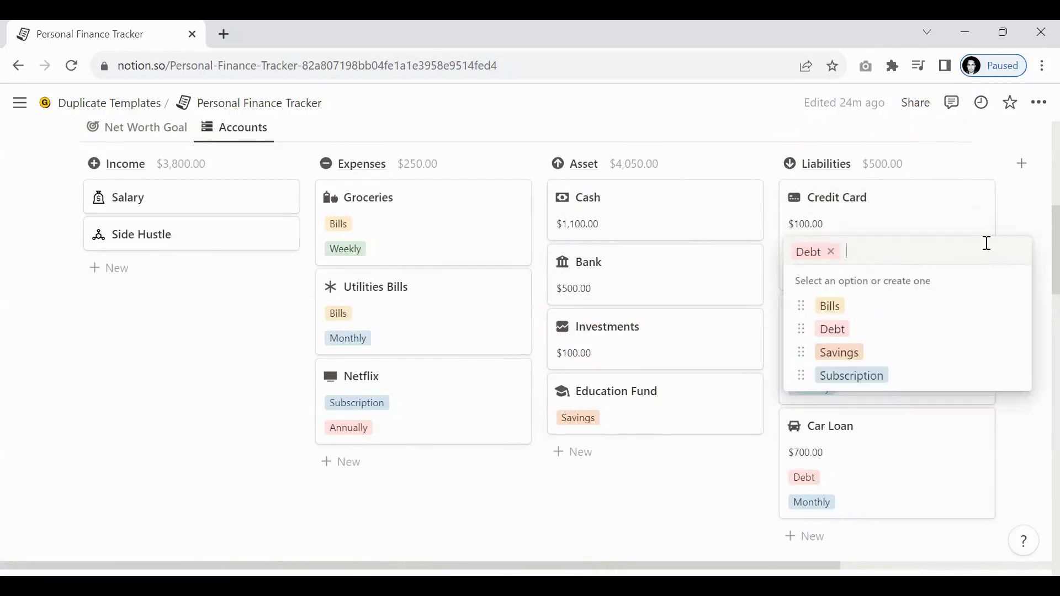
pyautogui.click(1019, 228)
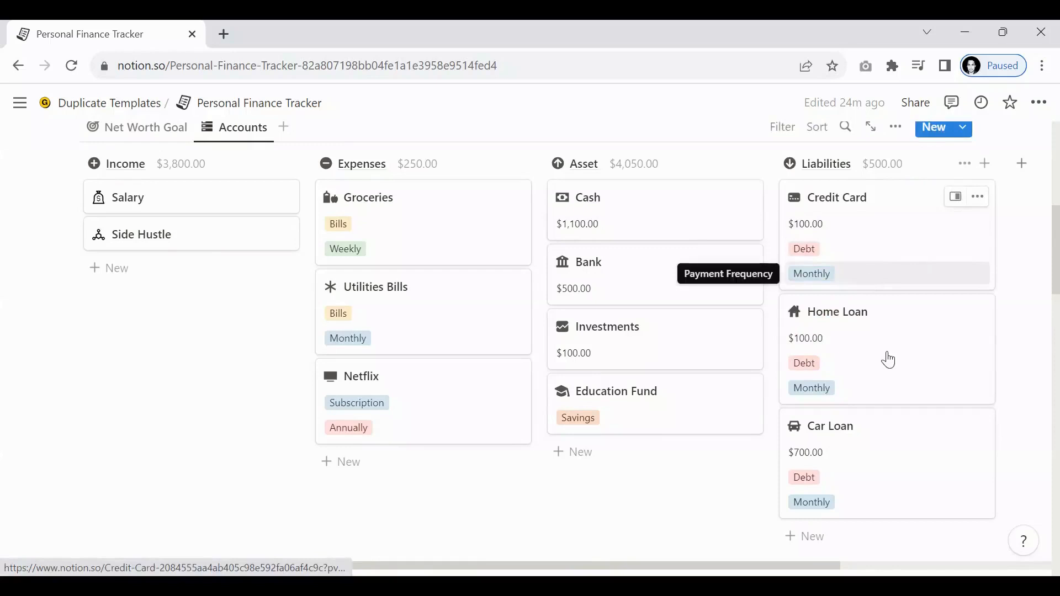
pyautogui.scroll(3, 435, 291)
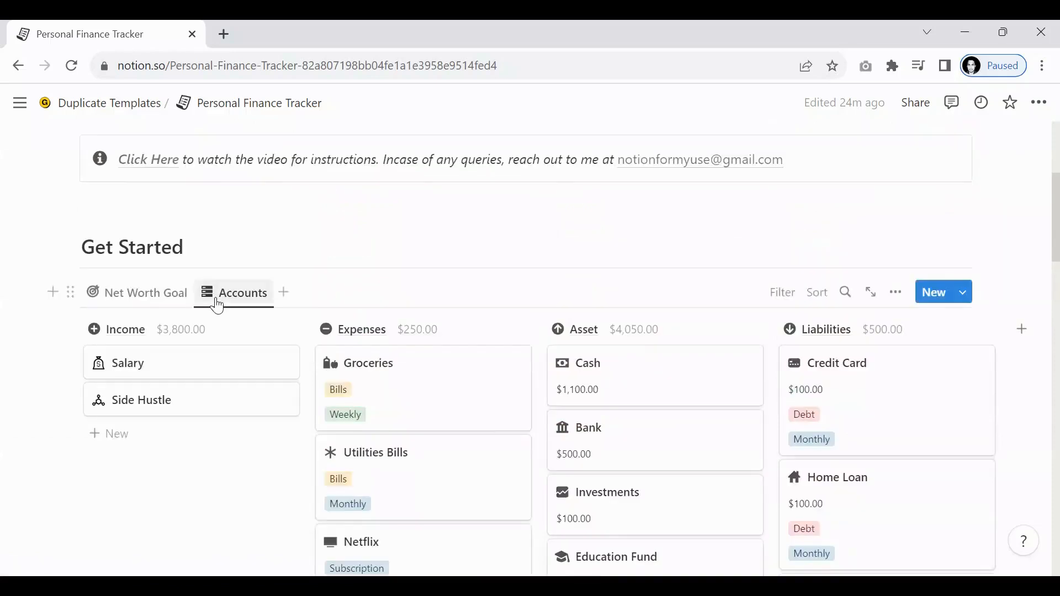
pyautogui.scroll(-2, 665, 342)
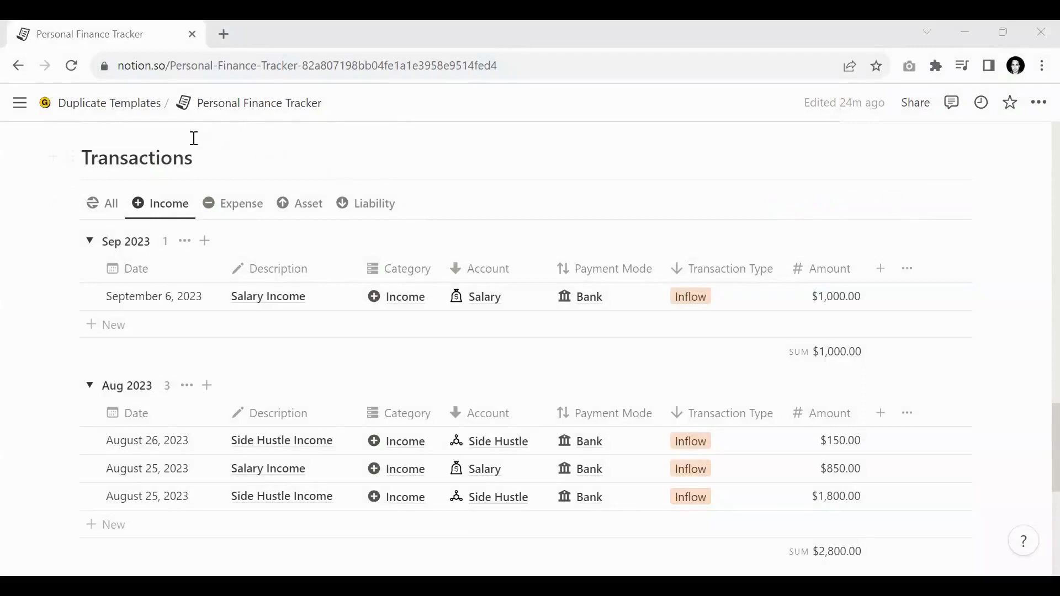
# Show only the liability transactions and review the August and July 2023 entries
pyautogui.click(372, 218)
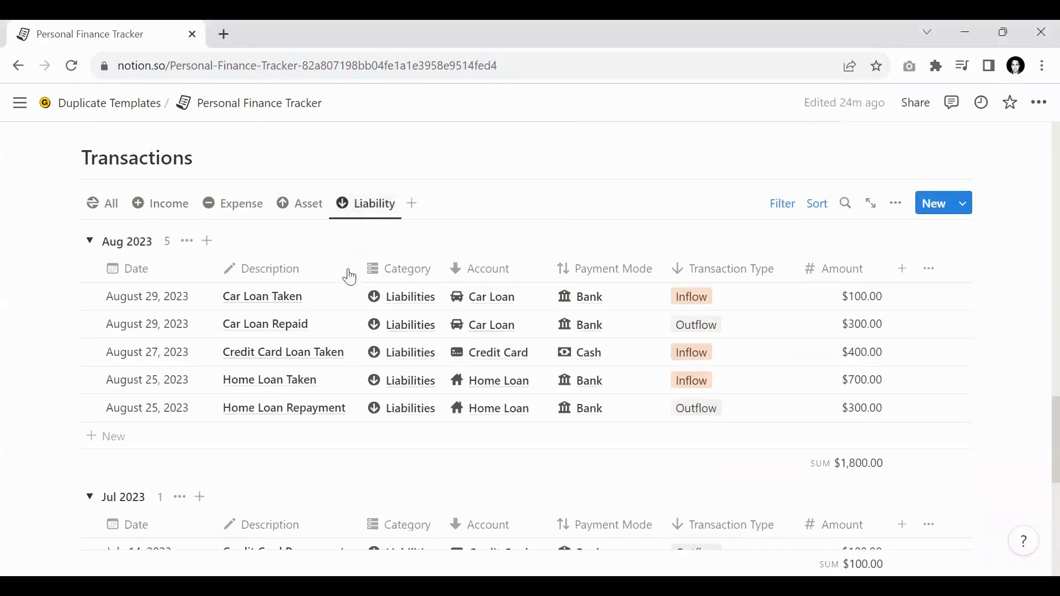
pyautogui.scroll(-1, 349, 276)
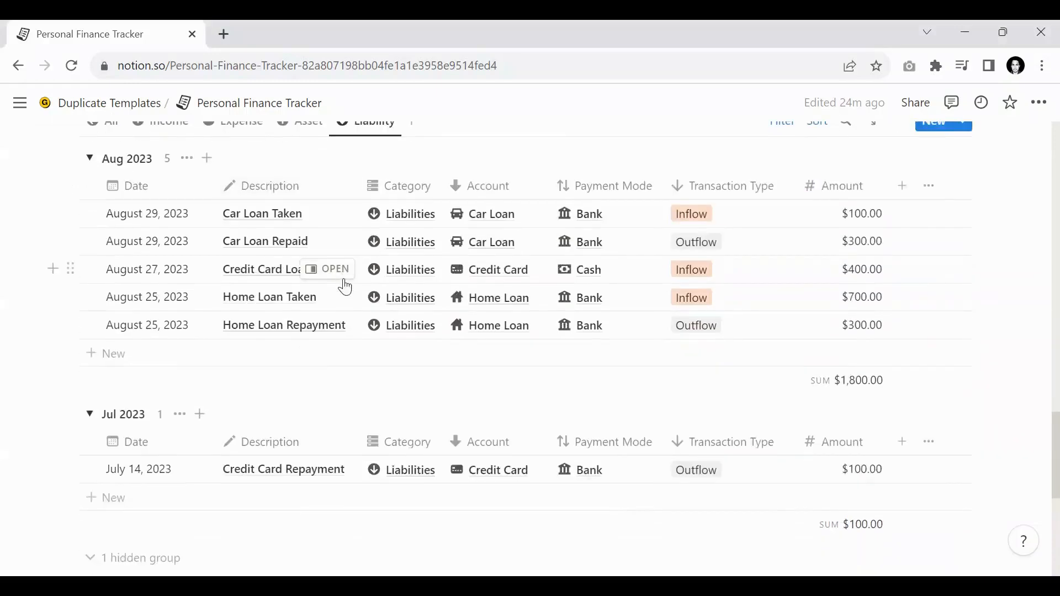
pyautogui.scroll(1, 345, 287)
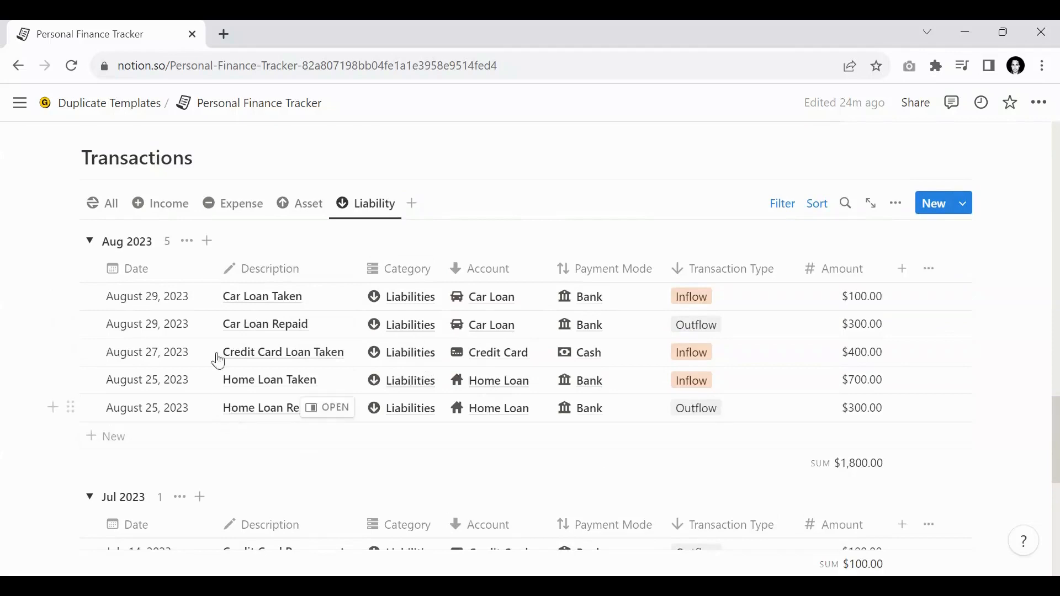
# Add a new liability transaction and set its date to September 13, 2023
pyautogui.click(121, 442)
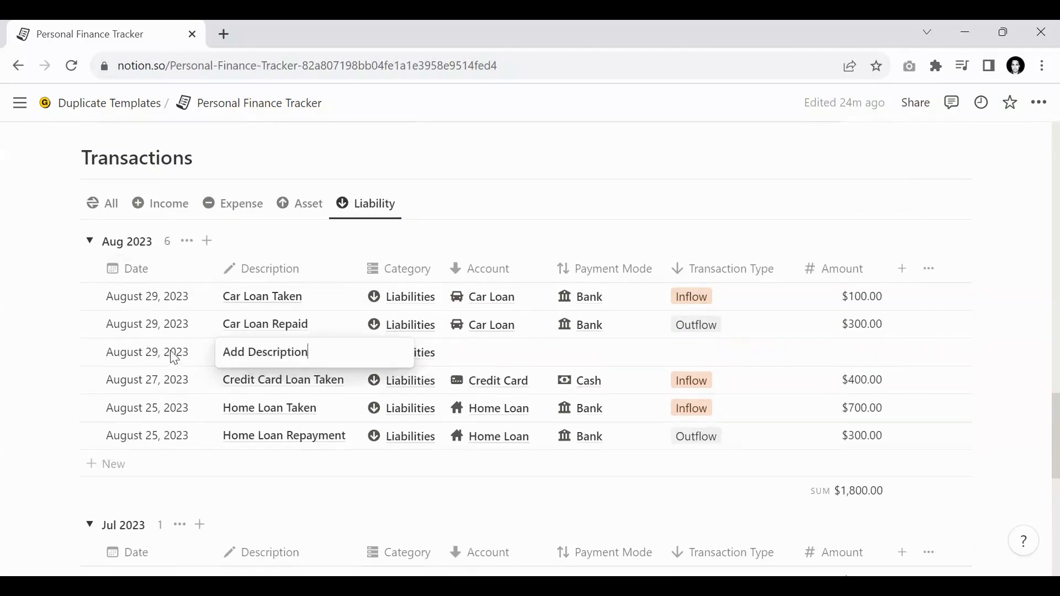
pyautogui.click(158, 356)
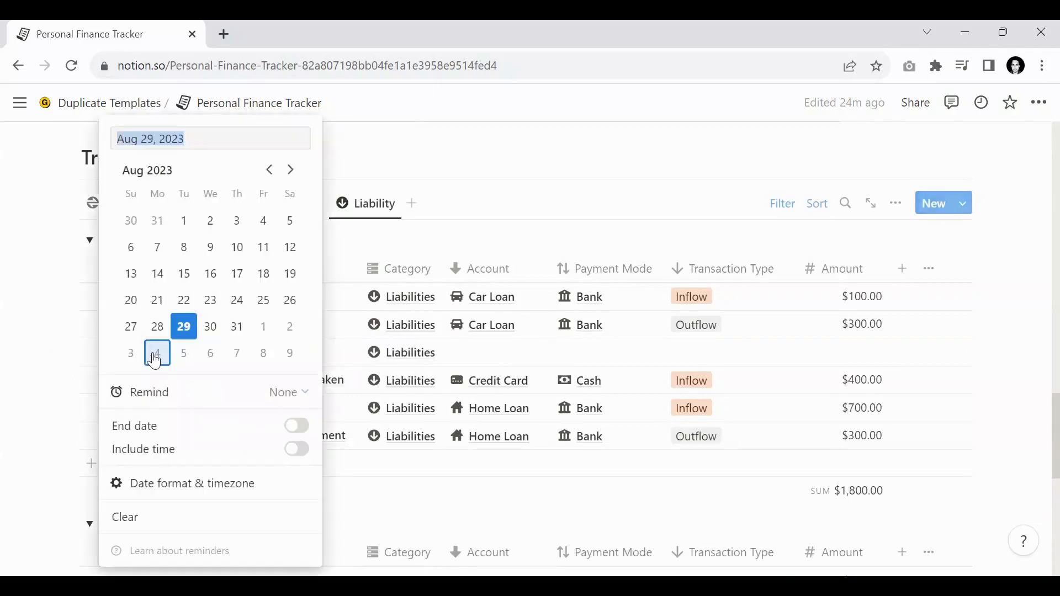
pyautogui.click(289, 169)
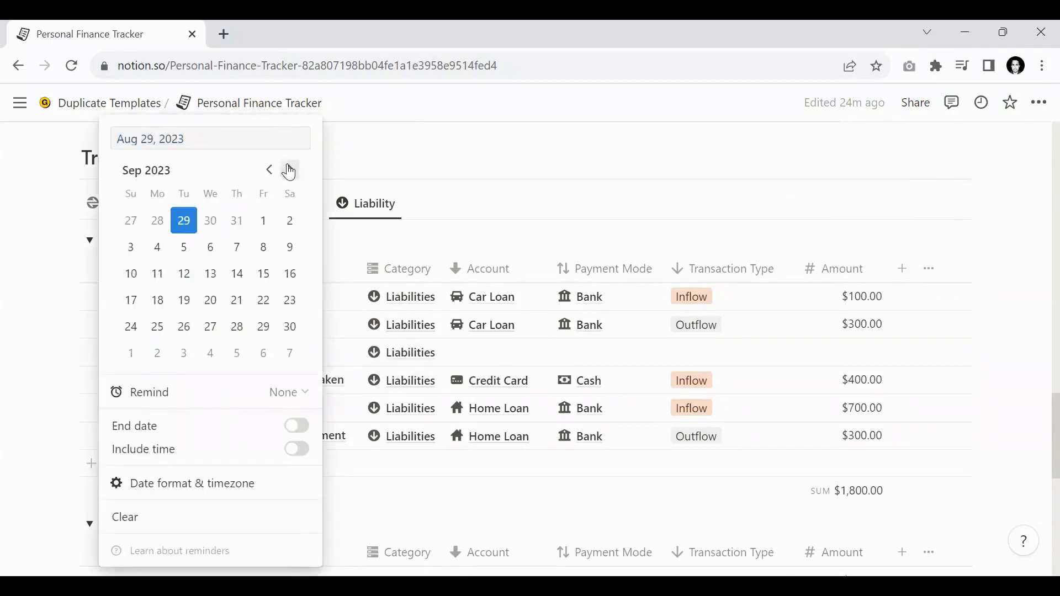
pyautogui.click(207, 283)
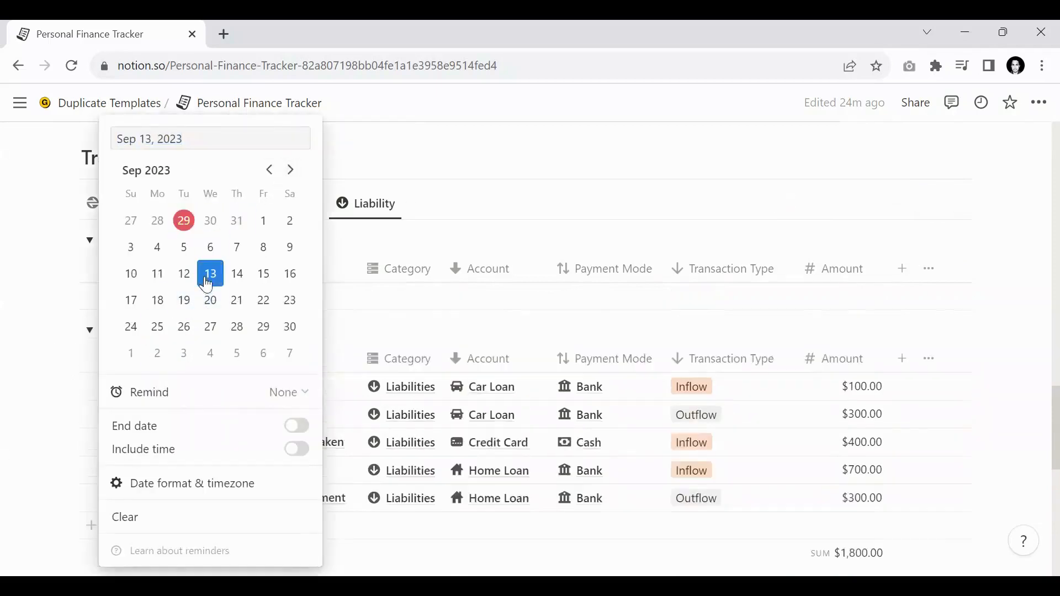
pyautogui.click(515, 369)
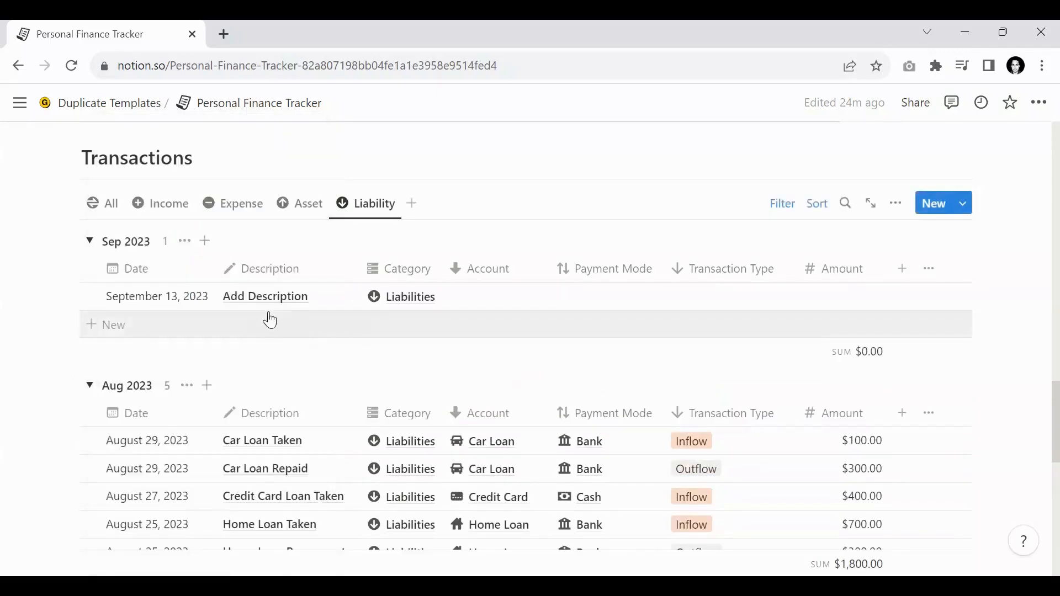
pyautogui.scroll(-3, 267, 312)
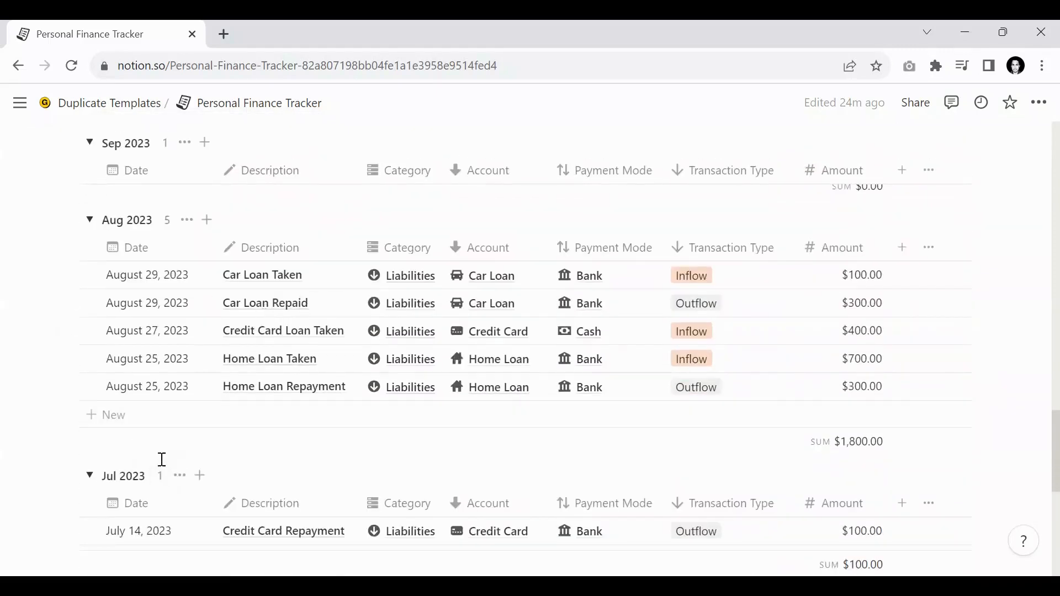
pyautogui.scroll(2, 185, 397)
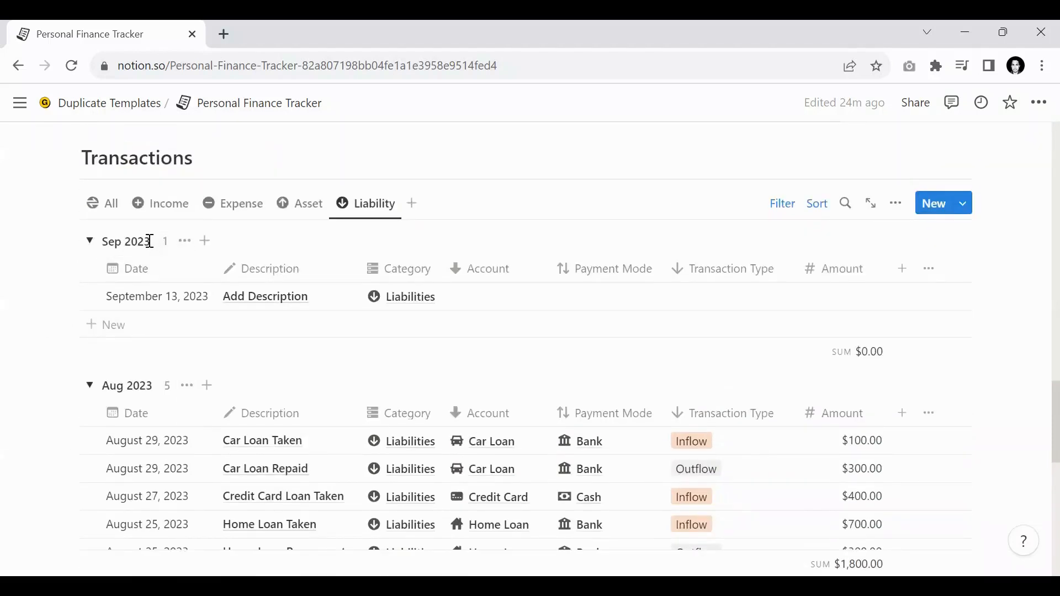
# Link the September 13 liability transaction to the Home Loan account and set its payment mode to Bank
pyautogui.click(499, 302)
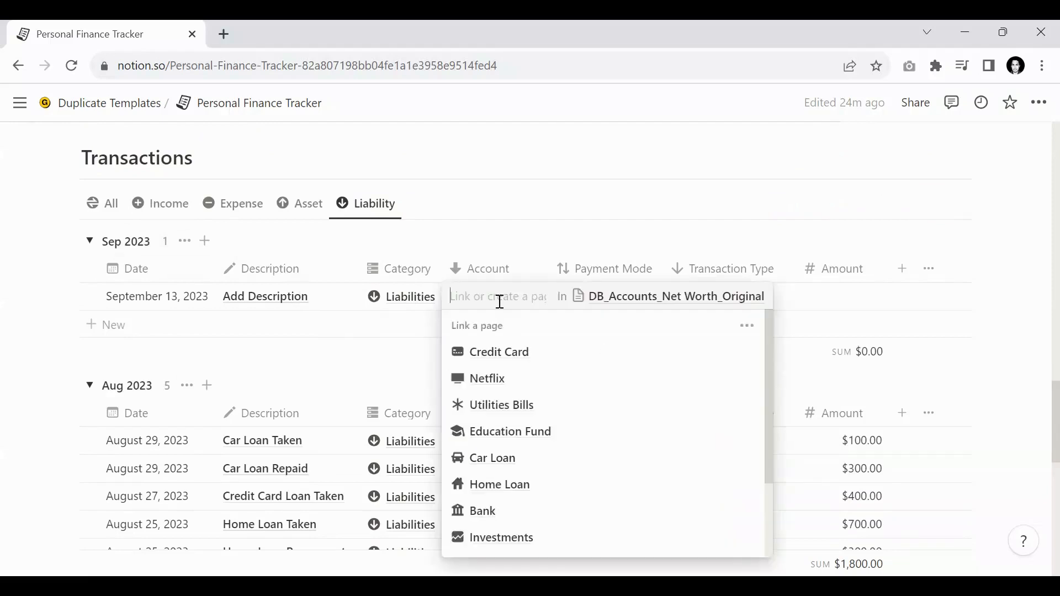
pyautogui.write('Home')
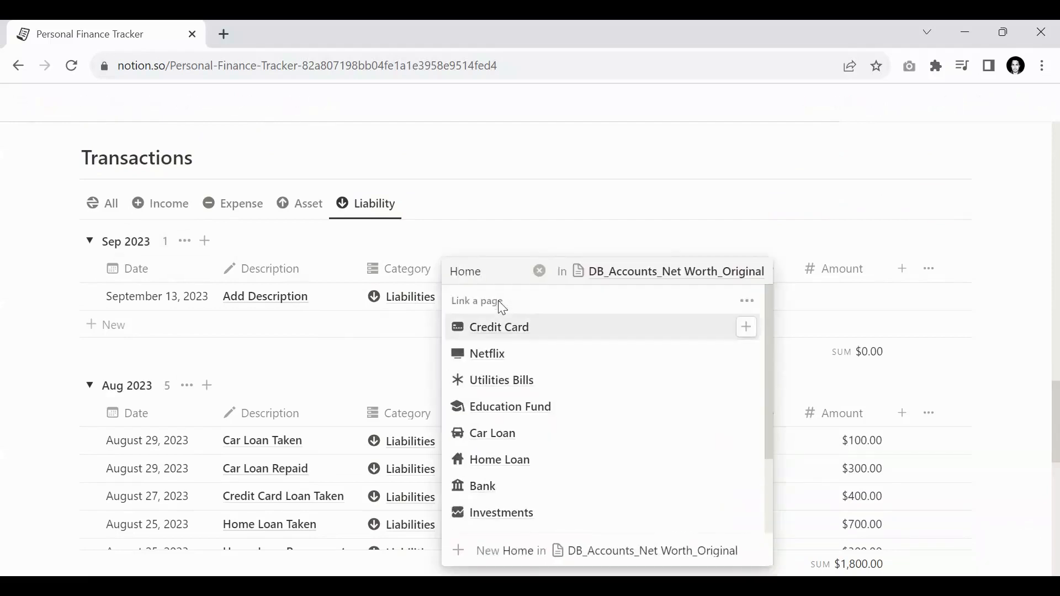
pyautogui.click(504, 356)
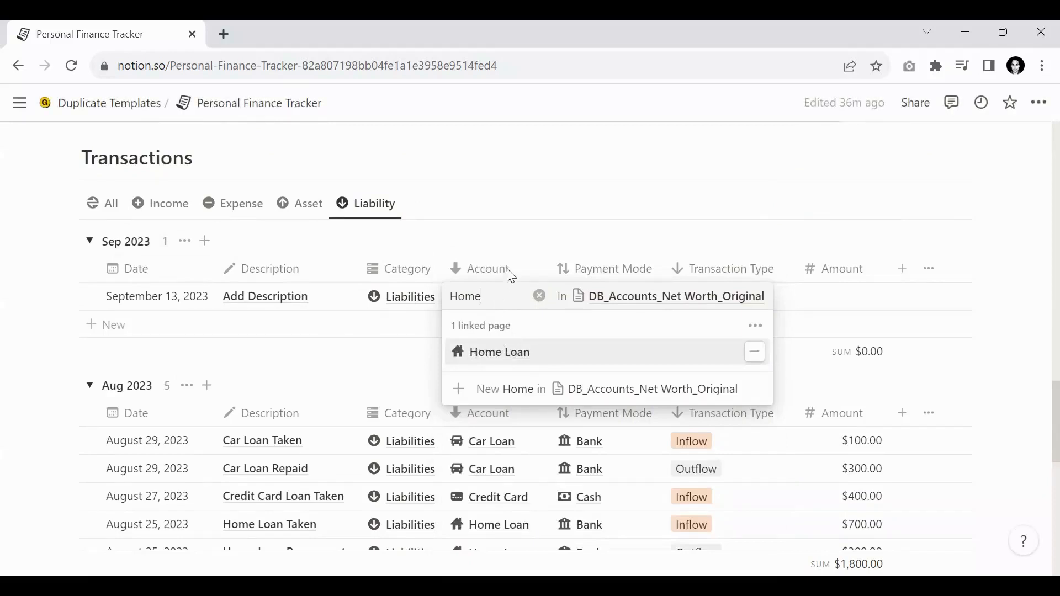
pyautogui.click(506, 268)
pyautogui.click(613, 309)
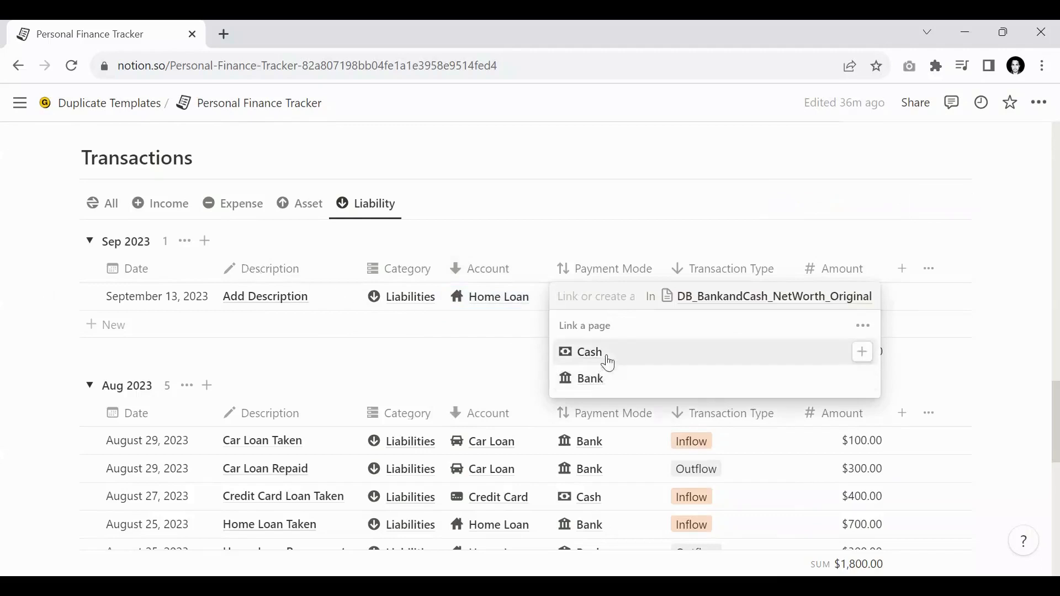
pyautogui.click(603, 384)
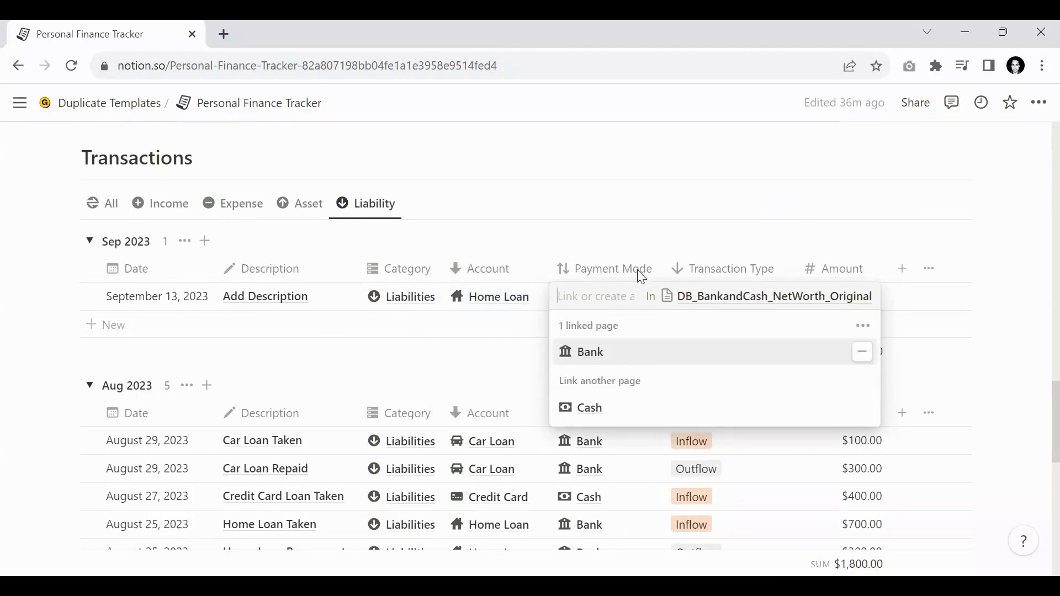
pyautogui.click(640, 273)
# Set the September 13 Home Loan transaction's type to Outflow and its amount to 100
pyautogui.click(712, 304)
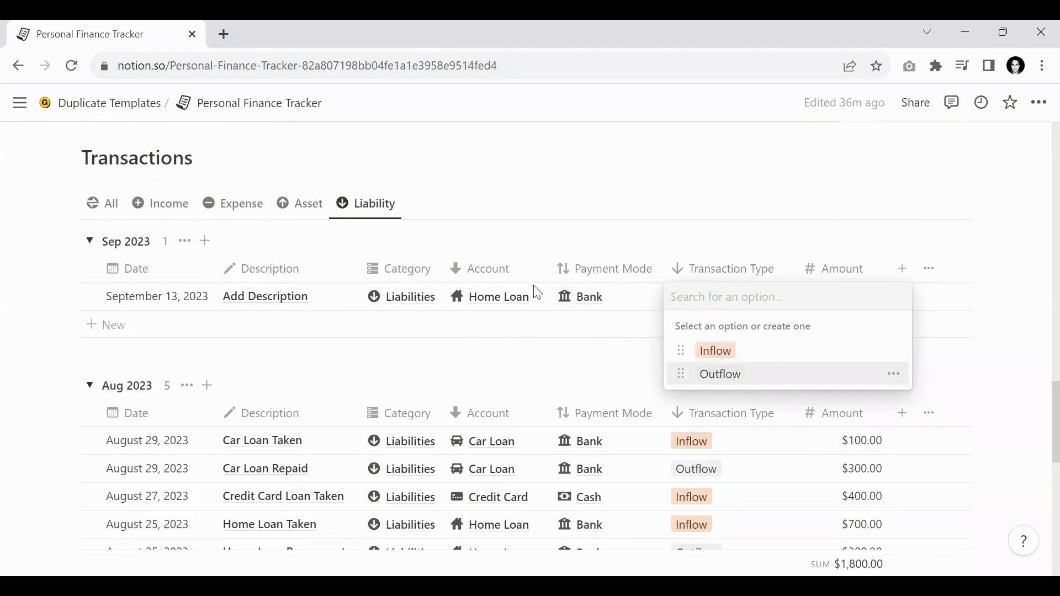
pyautogui.click(721, 375)
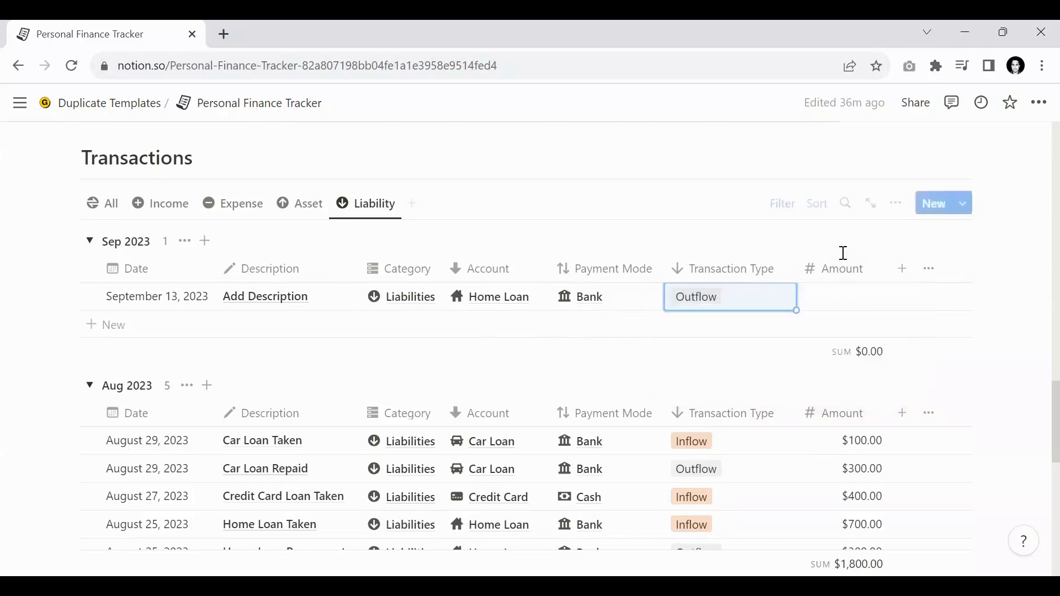
pyautogui.click(836, 299)
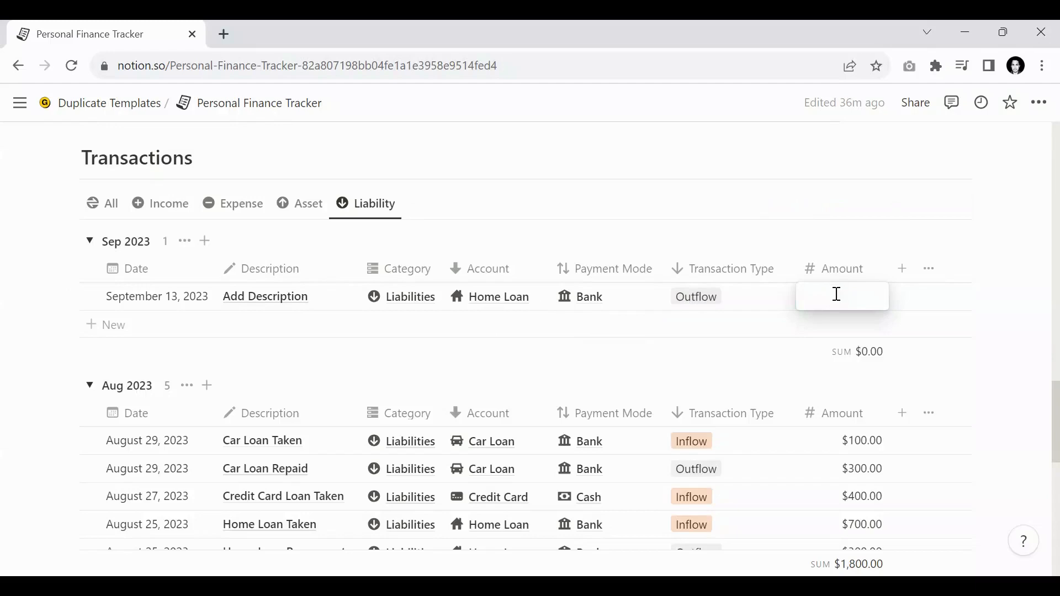
pyautogui.write('100')
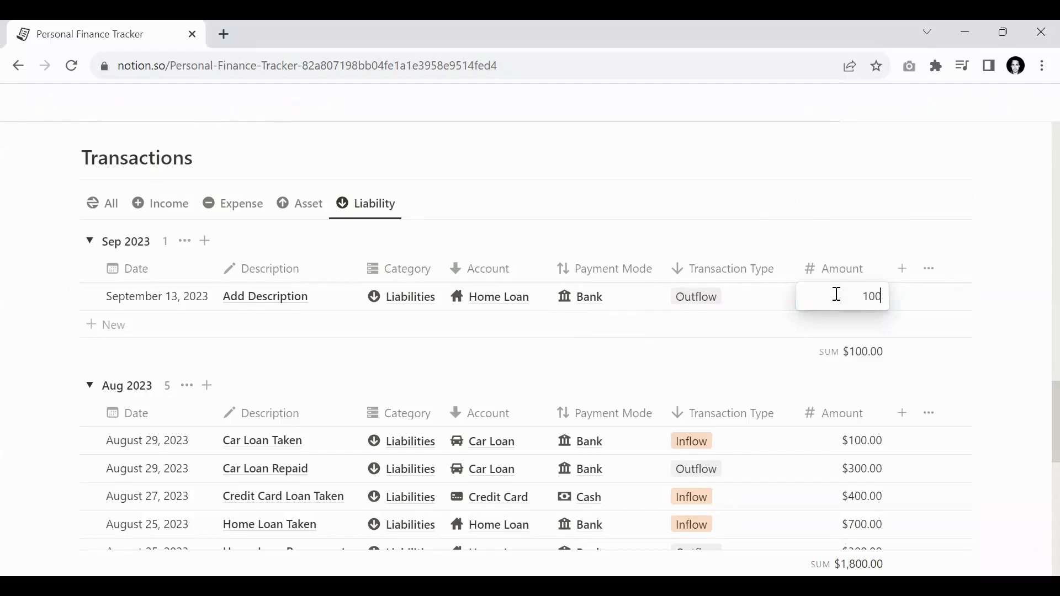
pyautogui.press('Return')
# Check the Home Loan amount in the Summary and view the September 13 transaction's type options
pyautogui.scroll(5, 624, 336)
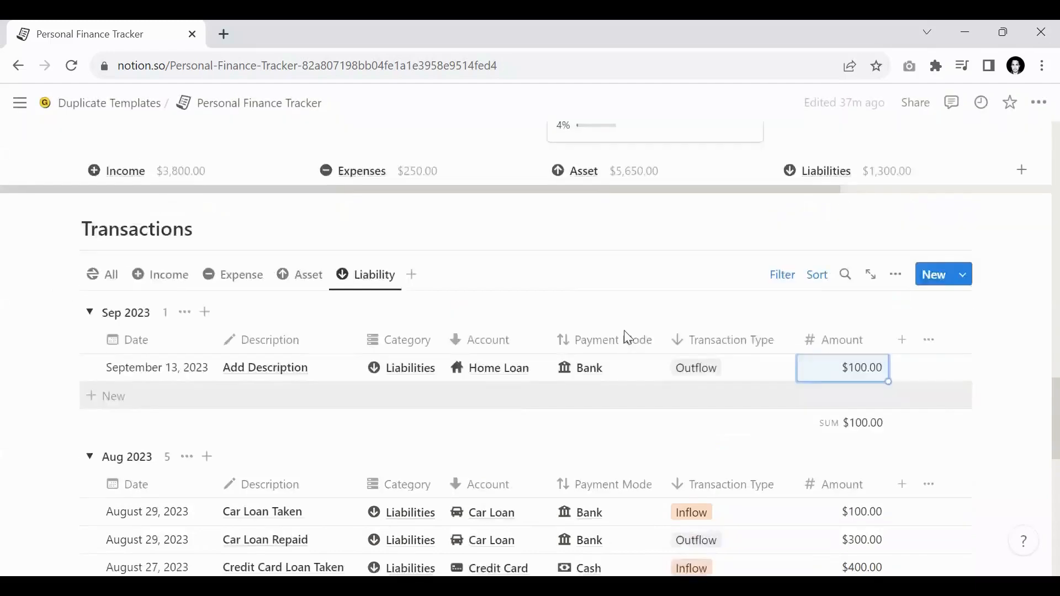
pyautogui.scroll(3, 639, 321)
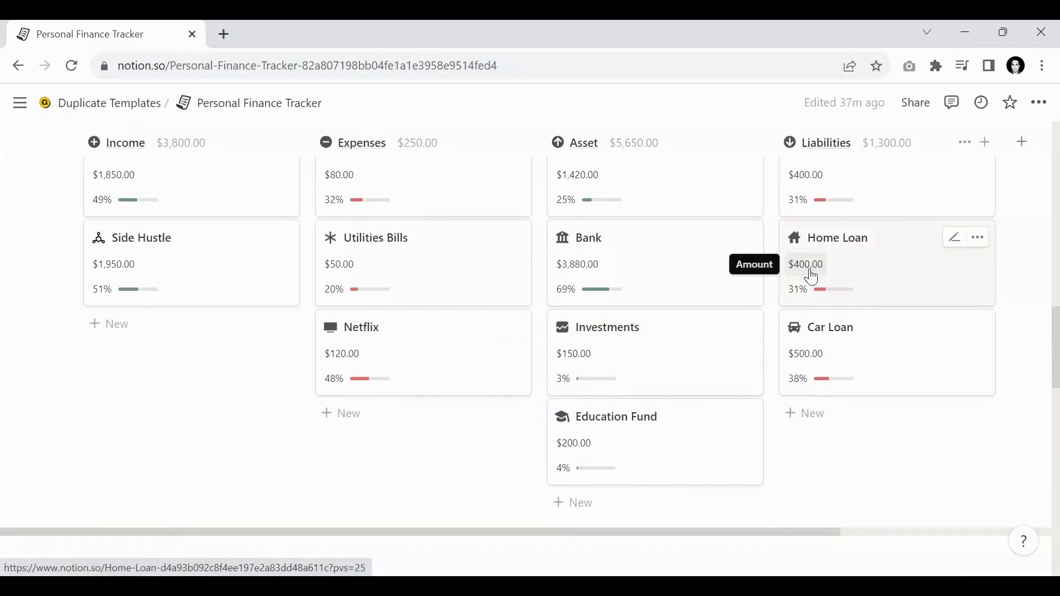
pyautogui.scroll(-5, 811, 276)
pyautogui.scroll(-3, 594, 372)
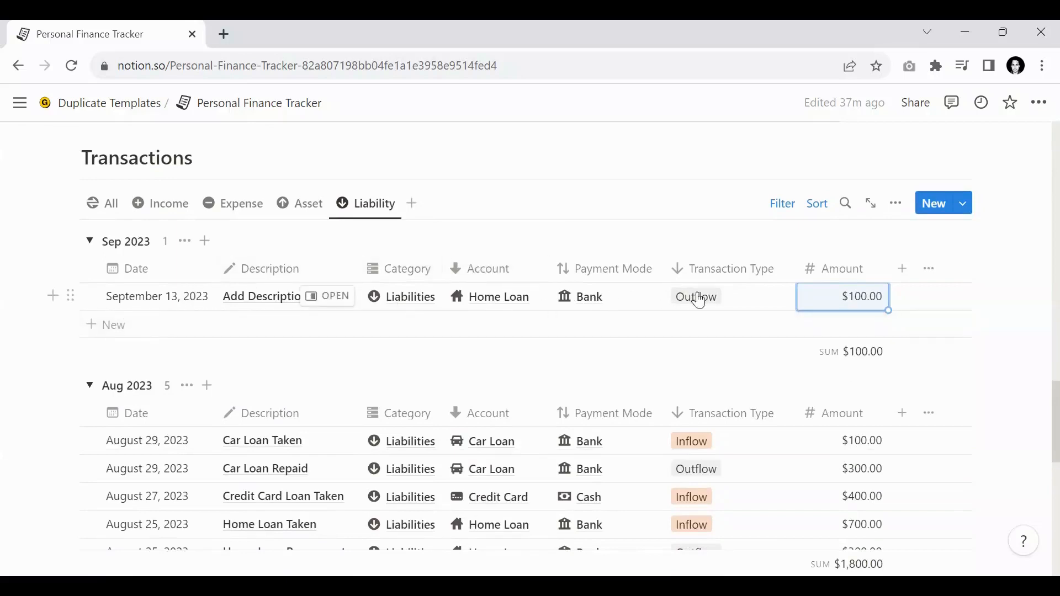
pyautogui.click(699, 300)
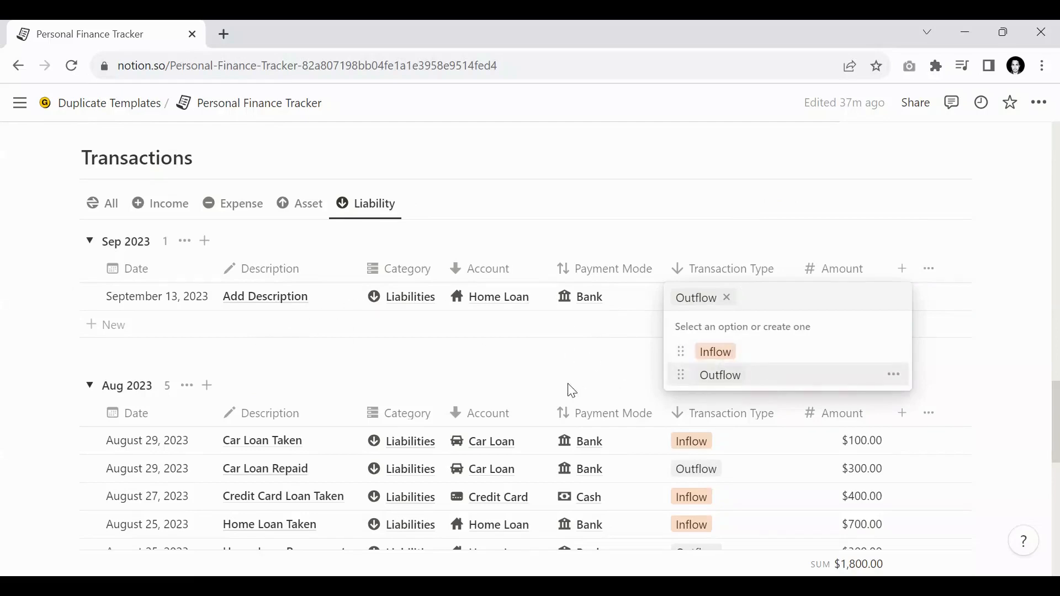
pyautogui.press('Escape')
# Compare the liability amounts in the Summary with the starting amounts on the Get Started Accounts board
pyautogui.scroll(7, 733, 350)
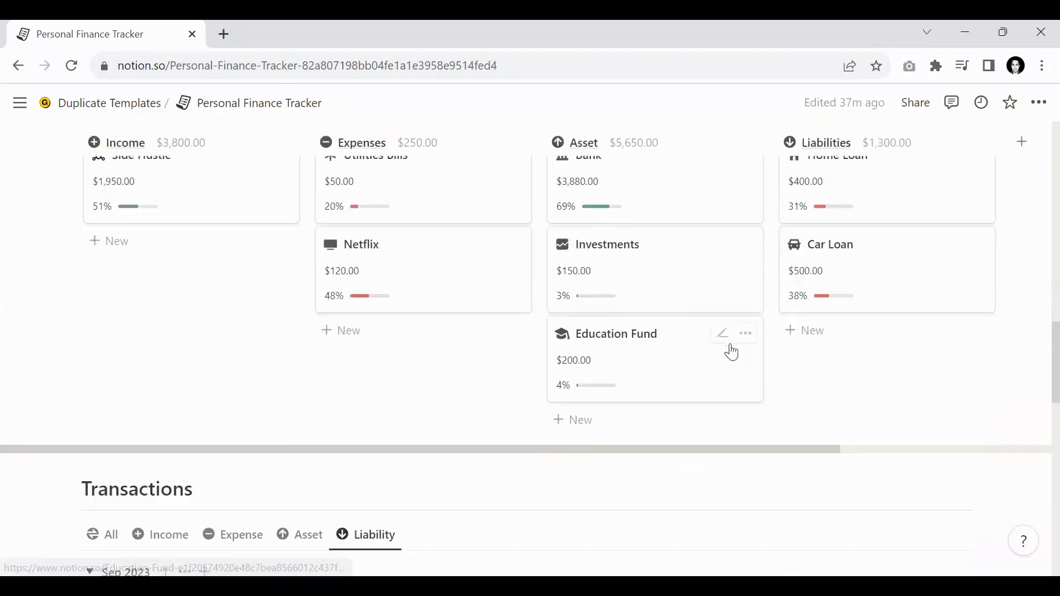
pyautogui.scroll(2, 822, 340)
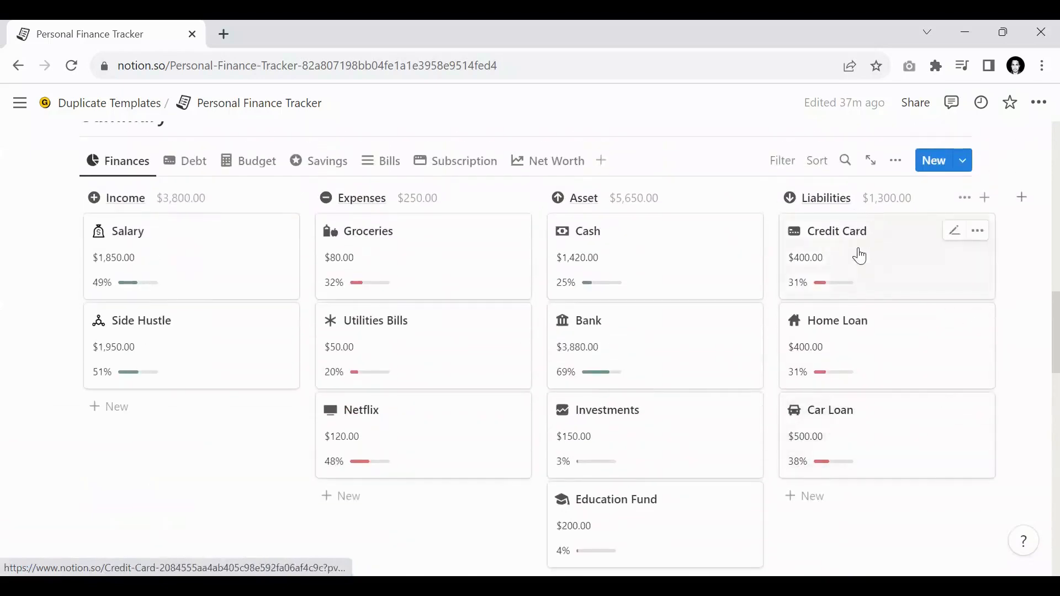
pyautogui.scroll(5, 638, 330)
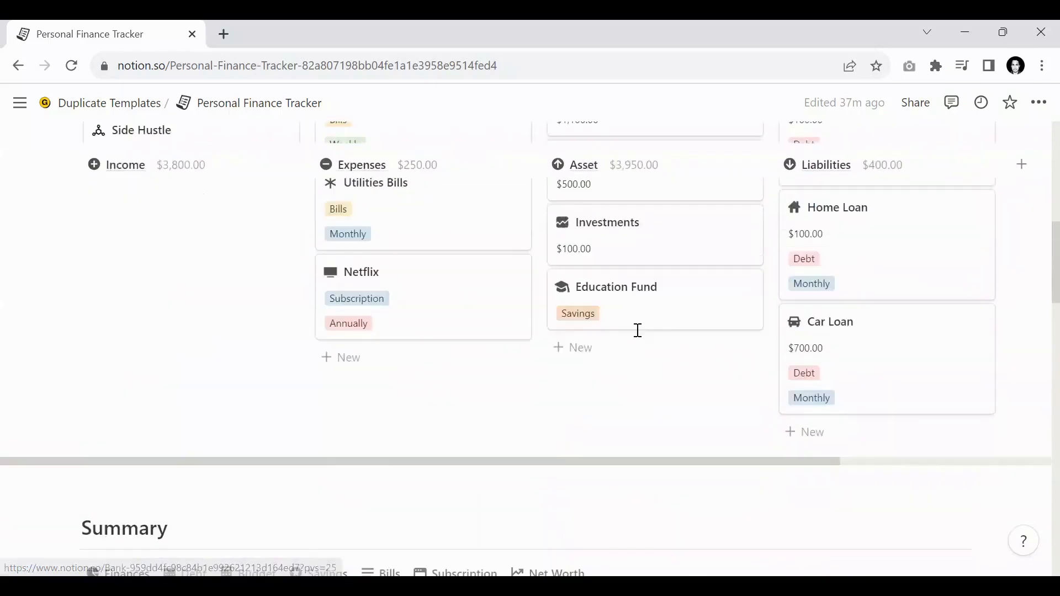
pyautogui.scroll(2, 717, 323)
pyautogui.scroll(2, 820, 312)
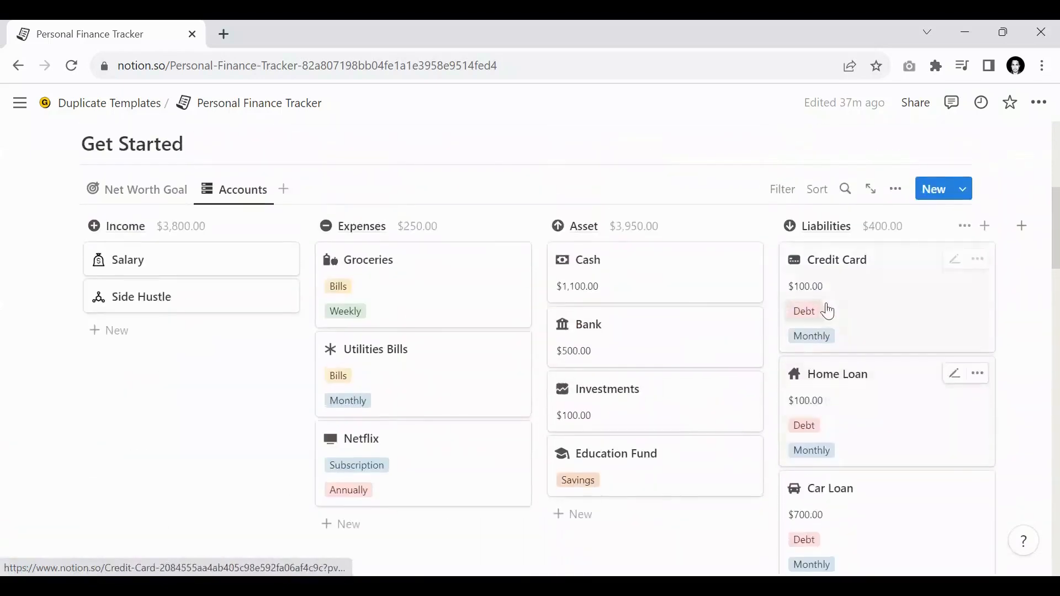
pyautogui.scroll(-2, 812, 331)
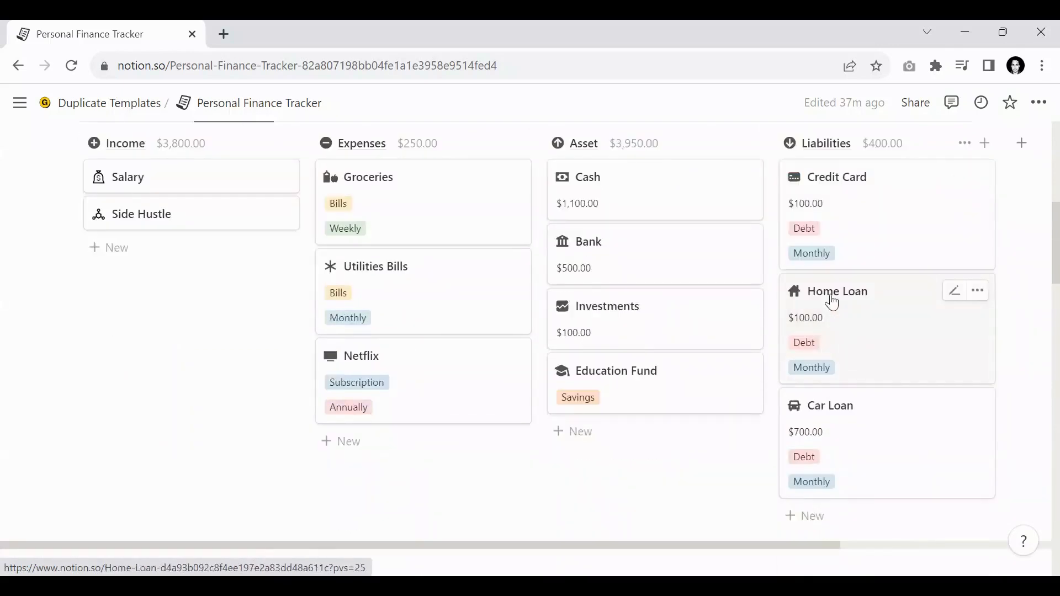
pyautogui.scroll(-4, 806, 331)
pyautogui.scroll(-10, 804, 341)
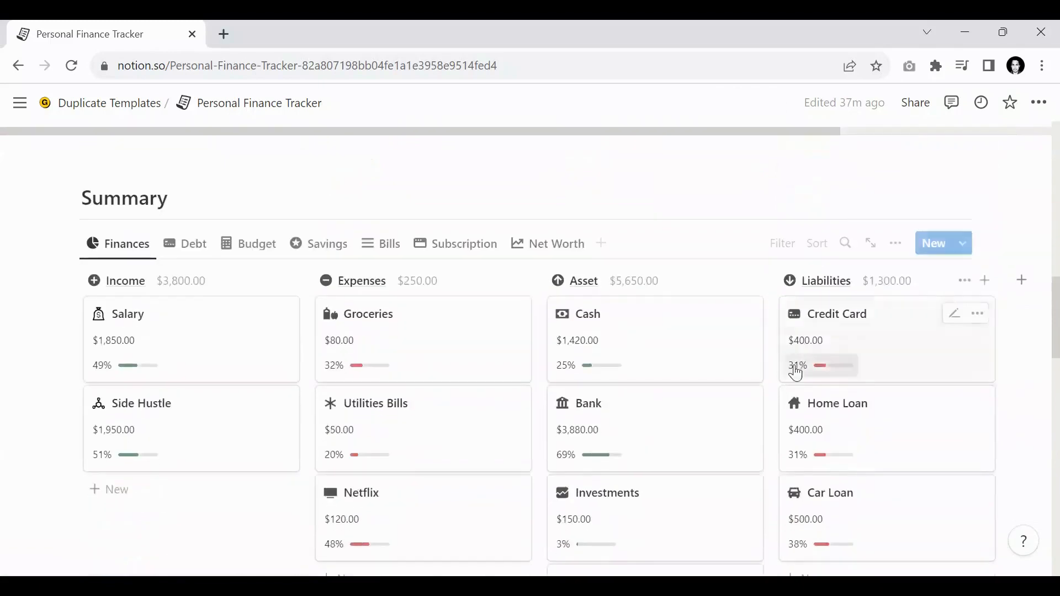
# Check the Home Loan and Car Loan amounts in the Summary against the September and August liability transactions
pyautogui.scroll(-3, 795, 371)
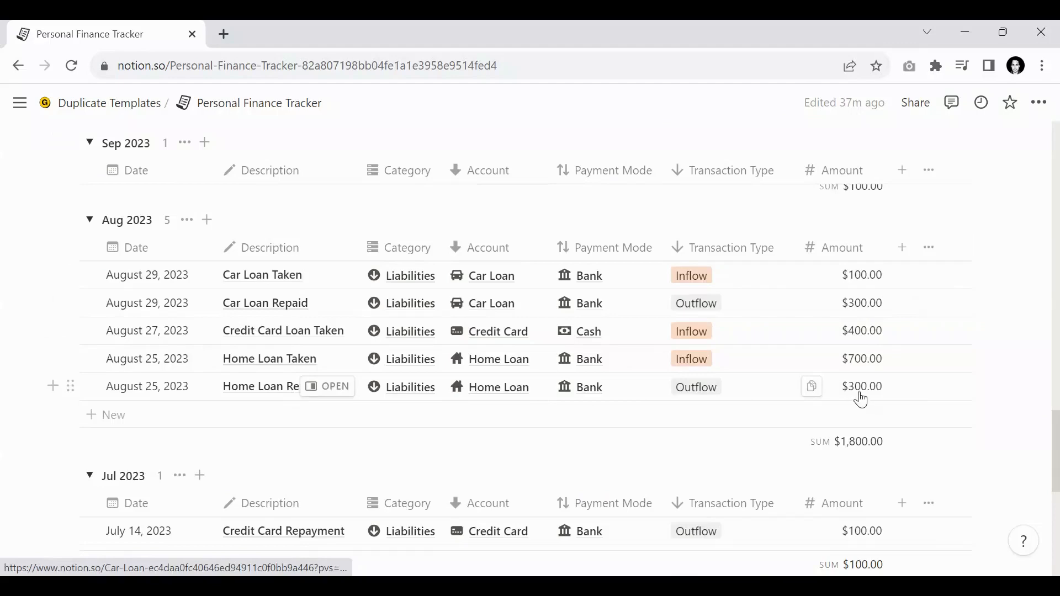
pyautogui.scroll(1, 808, 395)
pyautogui.scroll(1, 483, 281)
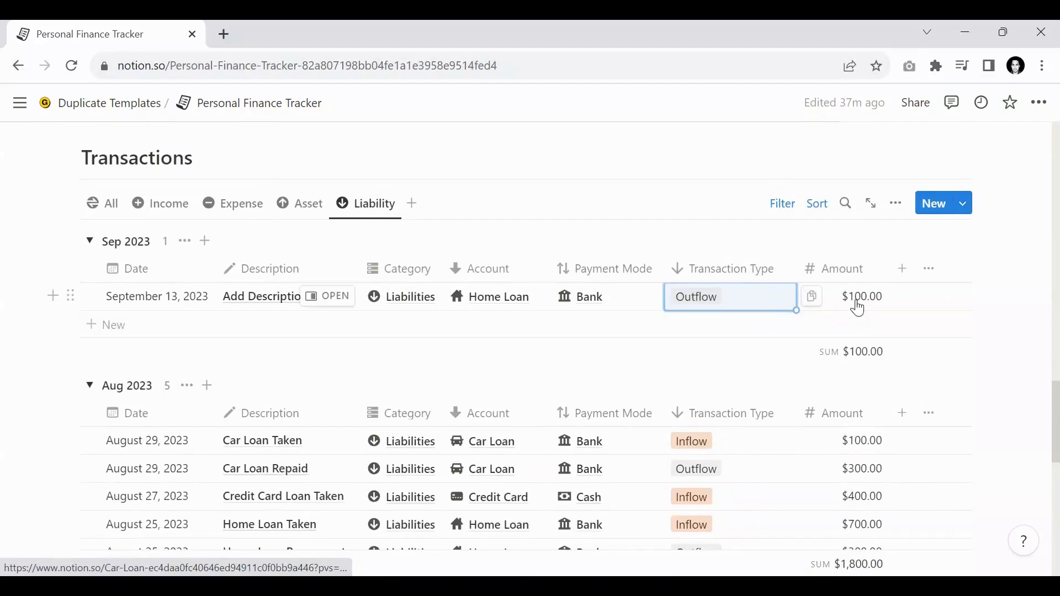
pyautogui.scroll(5, 857, 308)
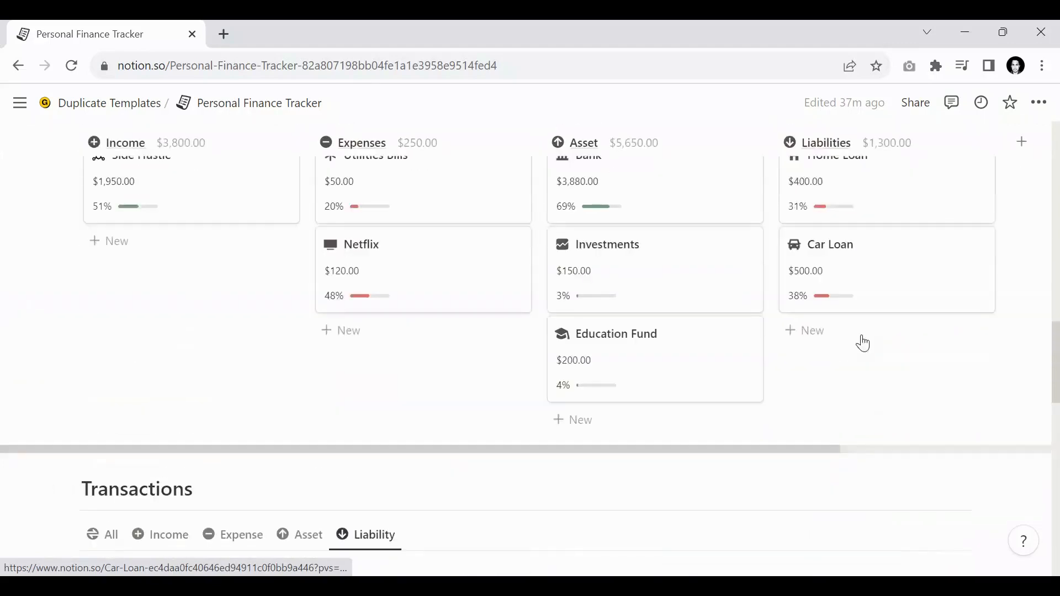
pyautogui.scroll(1, 863, 342)
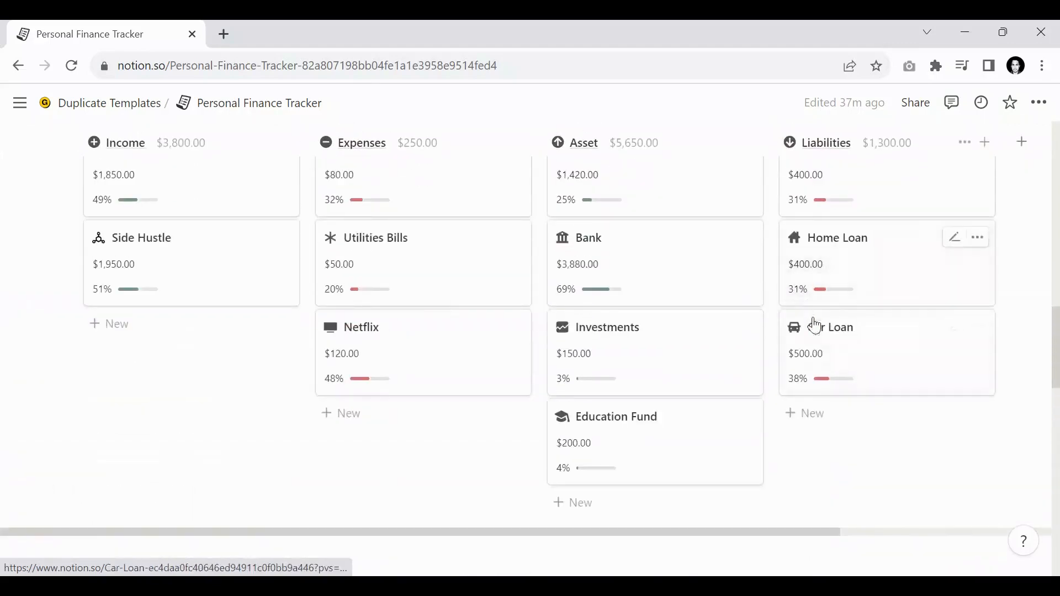
pyautogui.scroll(-5, 811, 353)
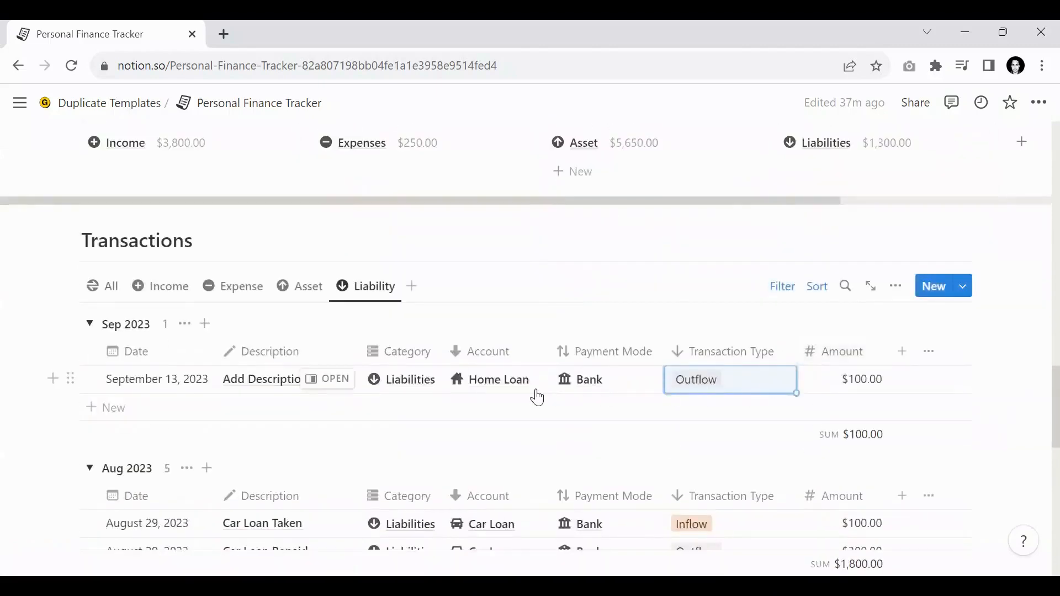
pyautogui.scroll(-2, 536, 397)
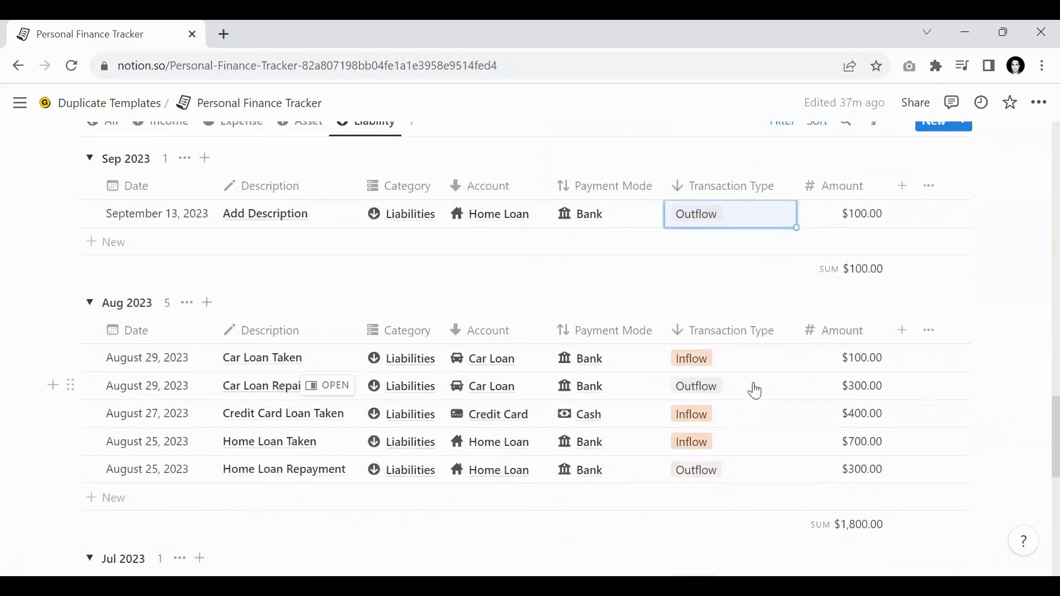
# Review the income, expense, asset and liability totals on the Summary's Finances board
pyautogui.scroll(8, 754, 386)
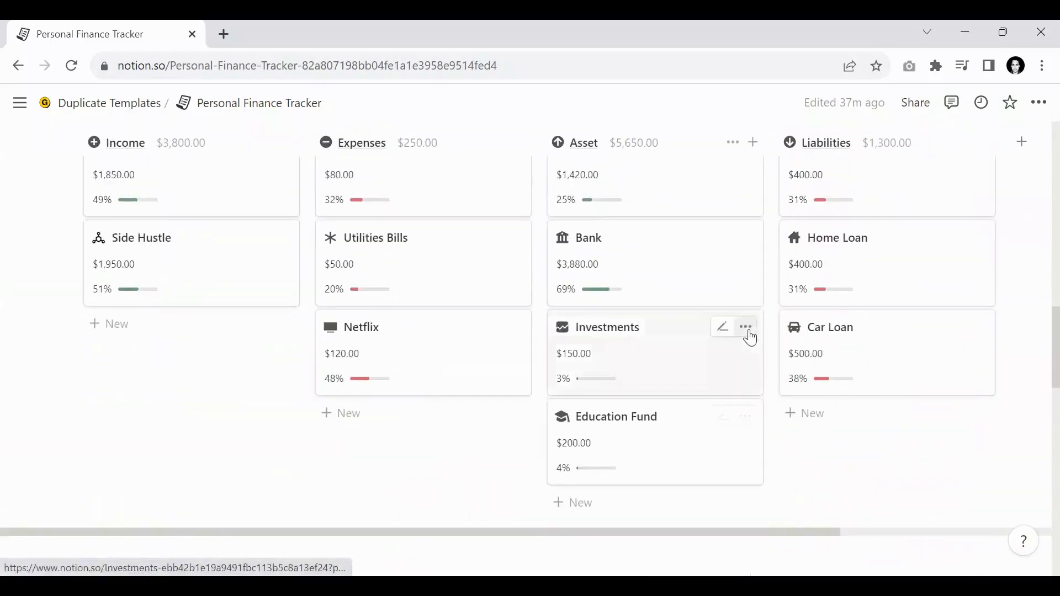
pyautogui.scroll(3, 386, 284)
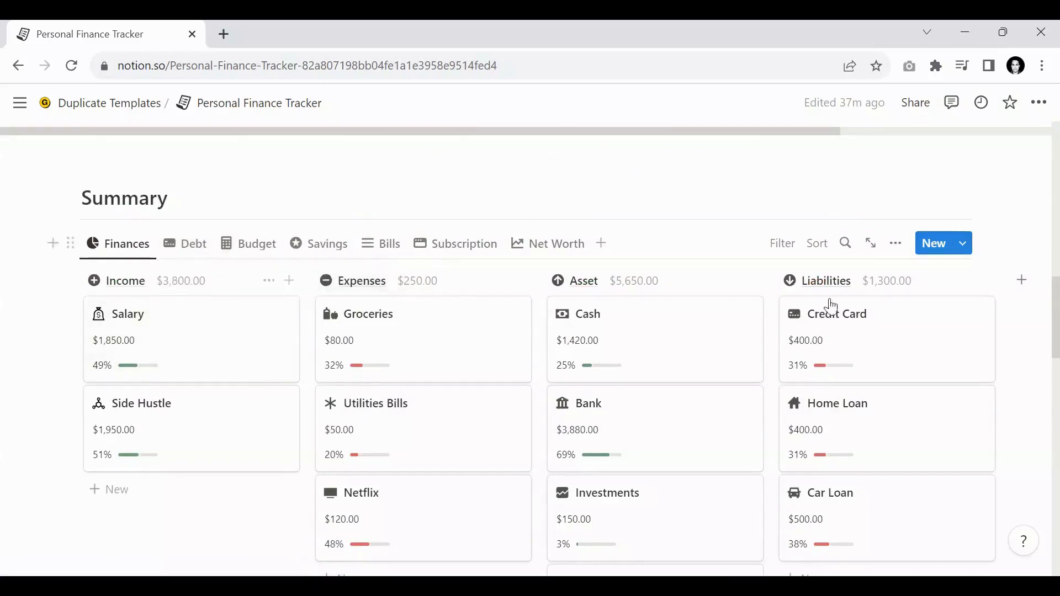
pyautogui.scroll(-2, 839, 303)
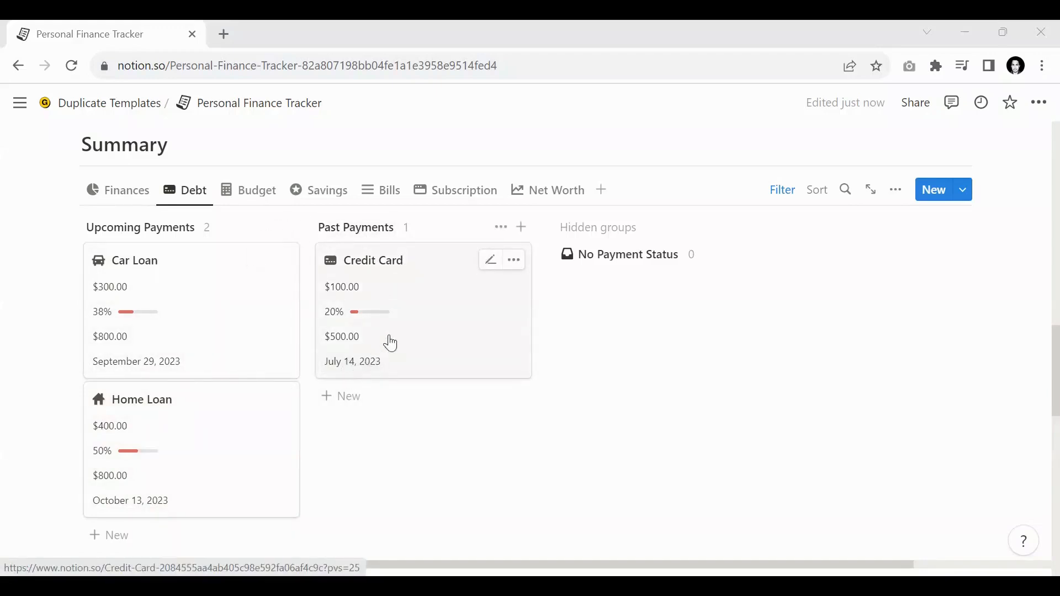
# Compare the Credit Card's payment frequency and its July repayment in the liability transactions with its payment date in the Debt summary
pyautogui.scroll(10, 750, 340)
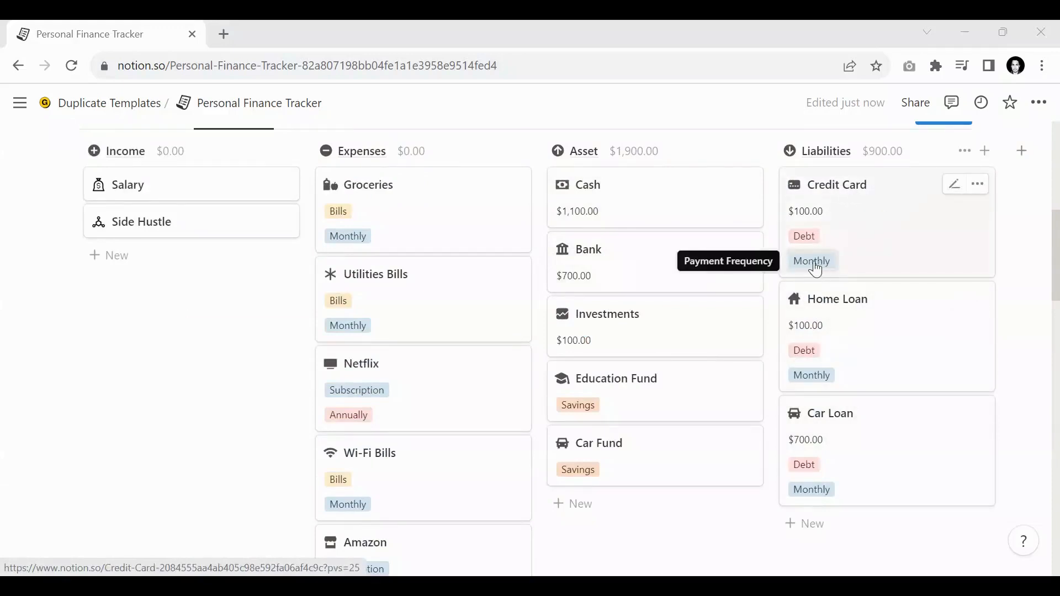
pyautogui.scroll(-10, 485, 306)
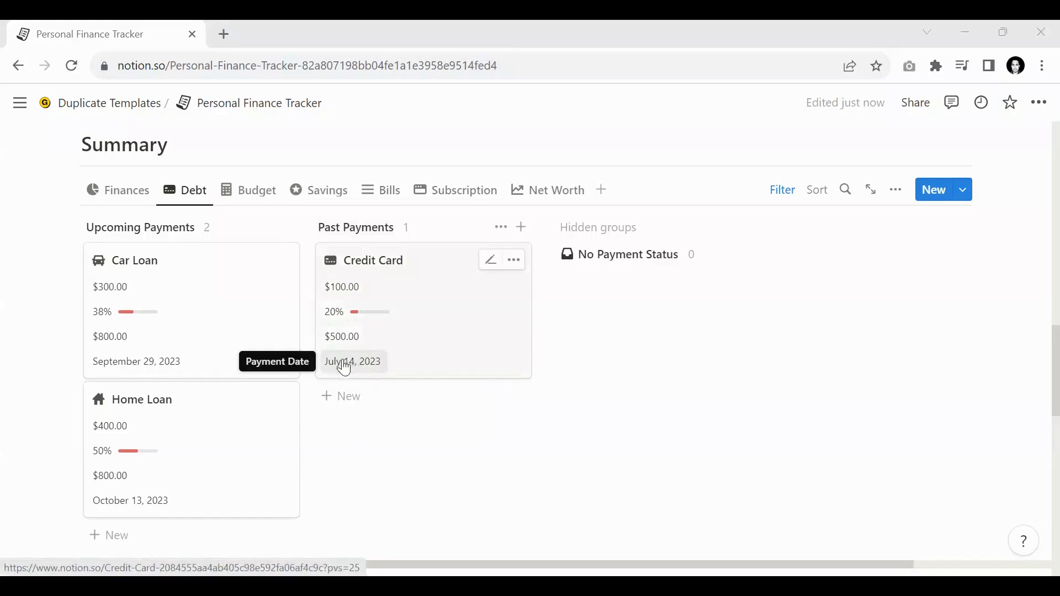
pyautogui.scroll(-6, 349, 371)
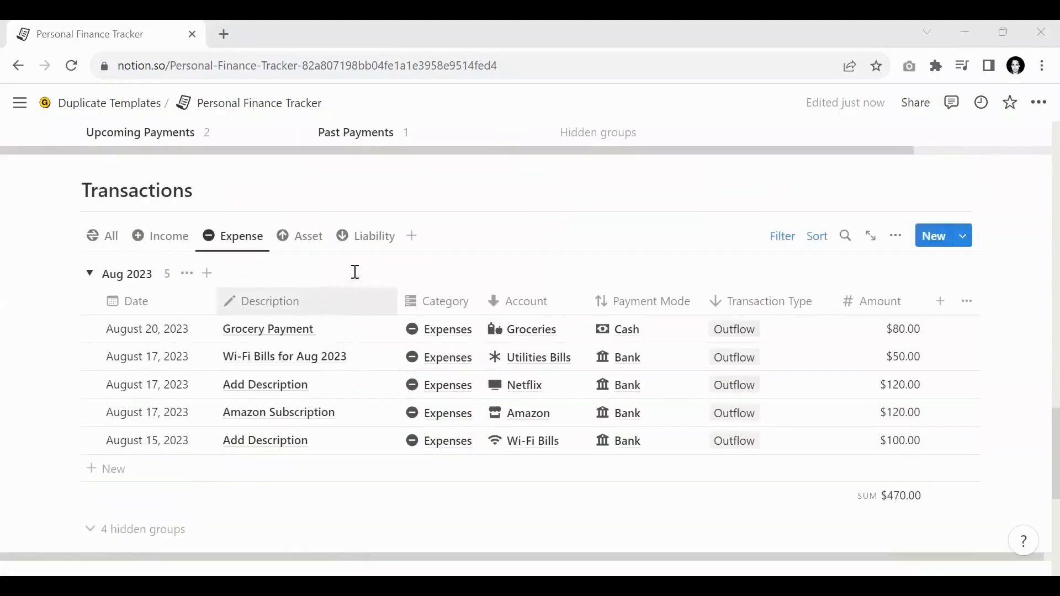
pyautogui.click(368, 254)
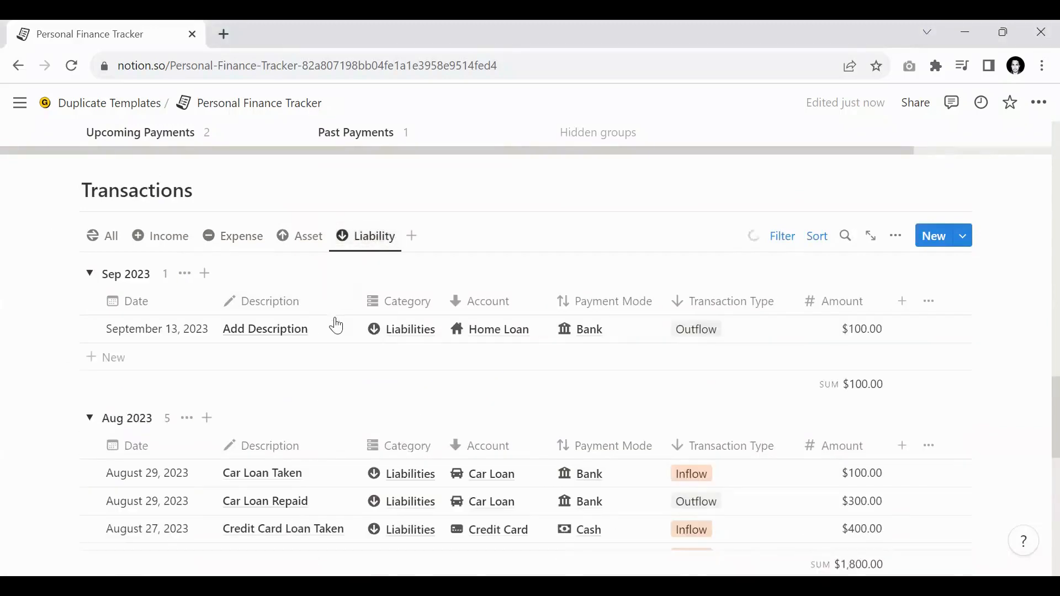
pyautogui.scroll(-3, 335, 318)
pyautogui.scroll(-3, 336, 325)
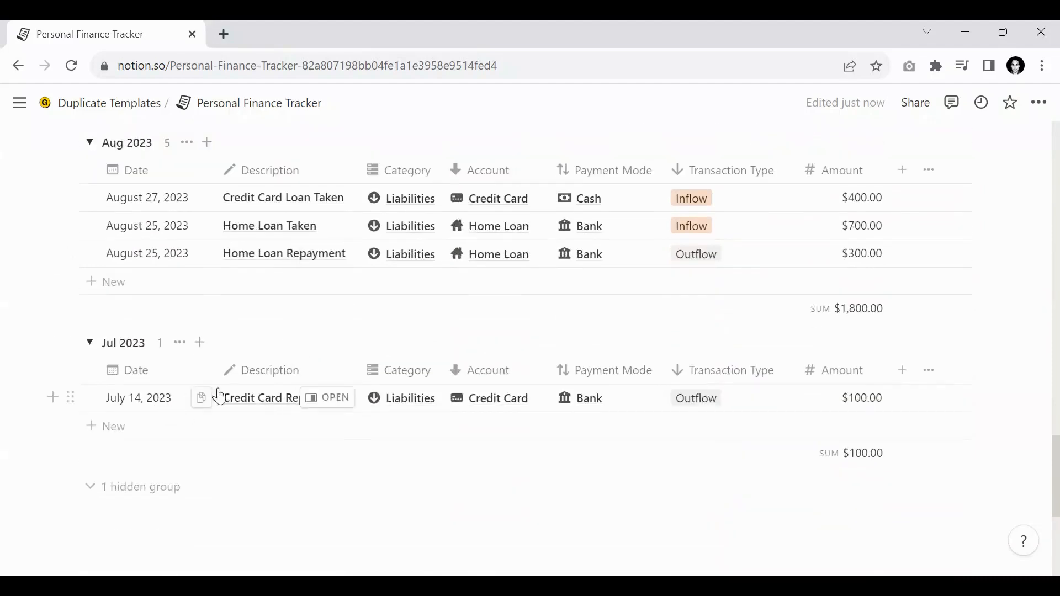
pyautogui.scroll(10, 315, 378)
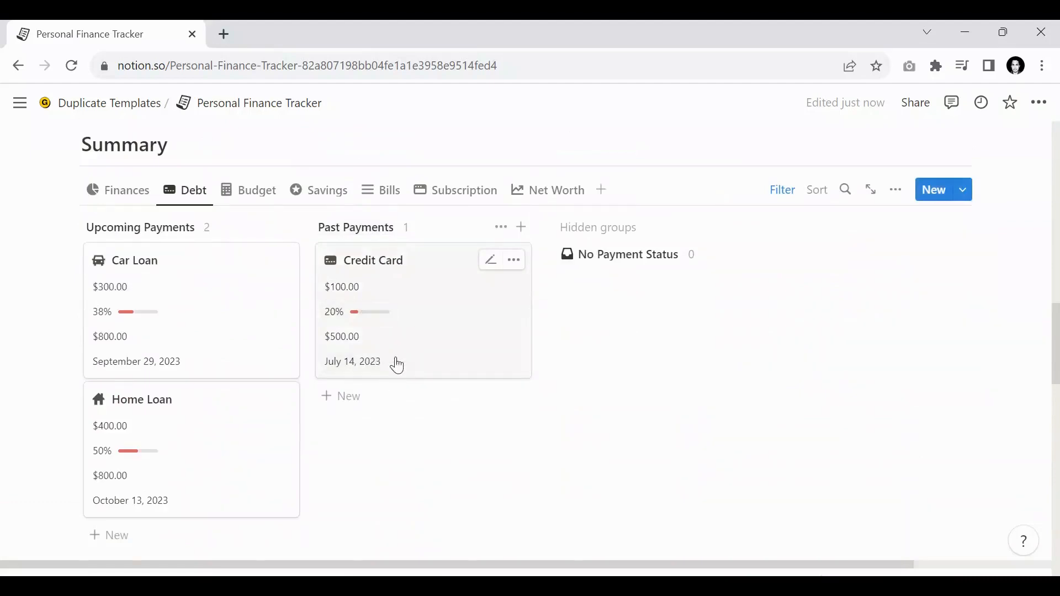
# Set the date of the July Credit Card Repayment transaction to August 24, 2023
pyautogui.scroll(-10, 395, 362)
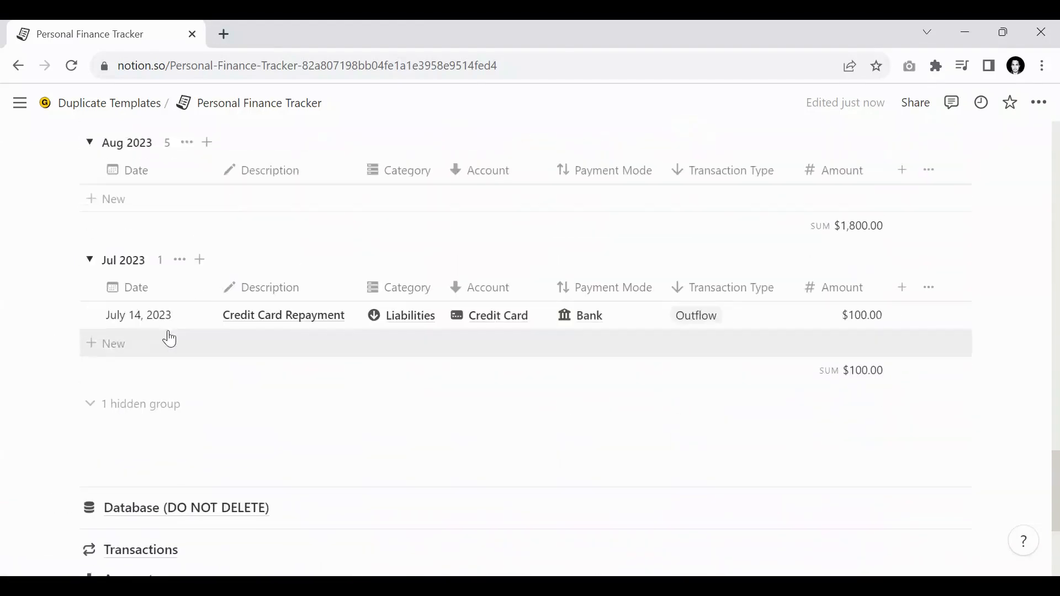
pyautogui.click(161, 323)
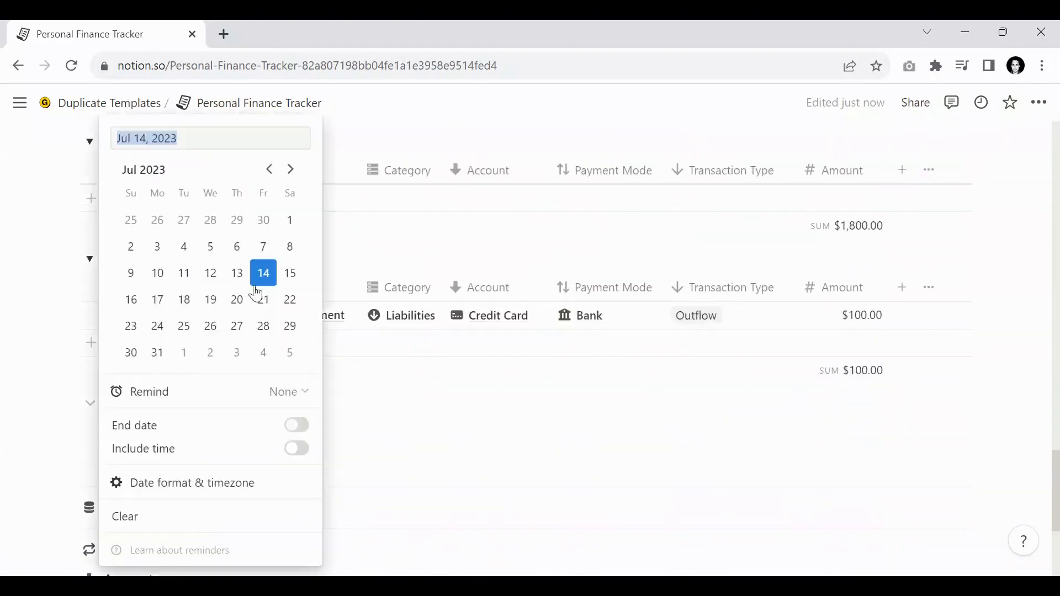
pyautogui.click(289, 169)
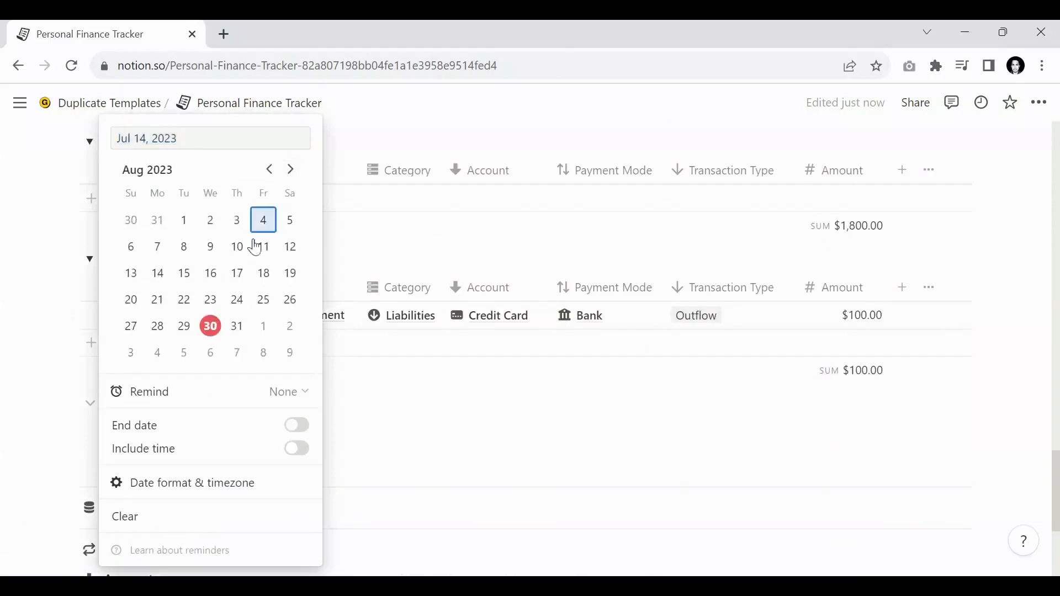
pyautogui.click(237, 300)
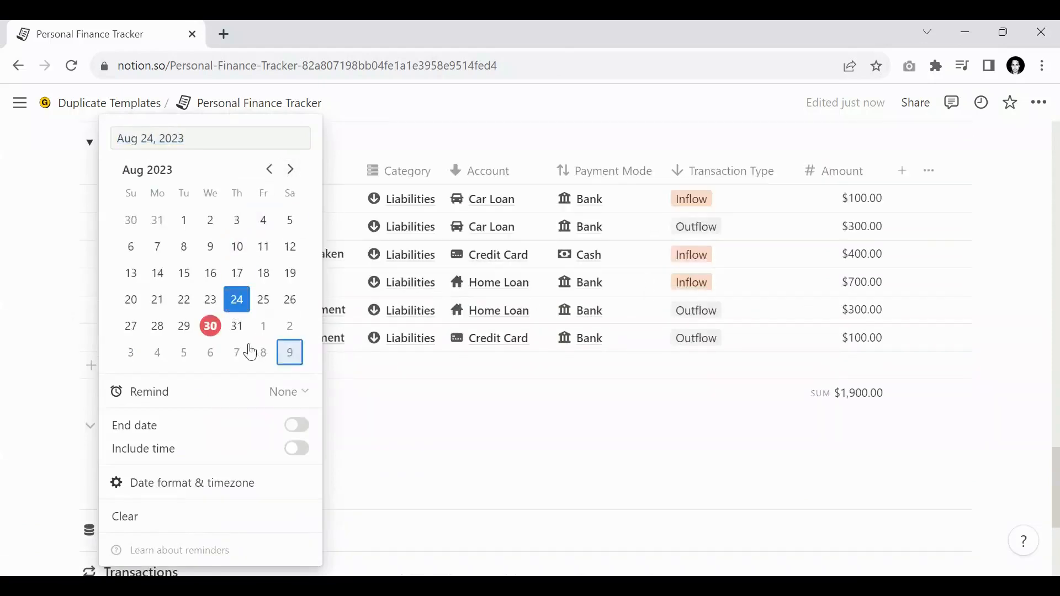
pyautogui.click(973, 322)
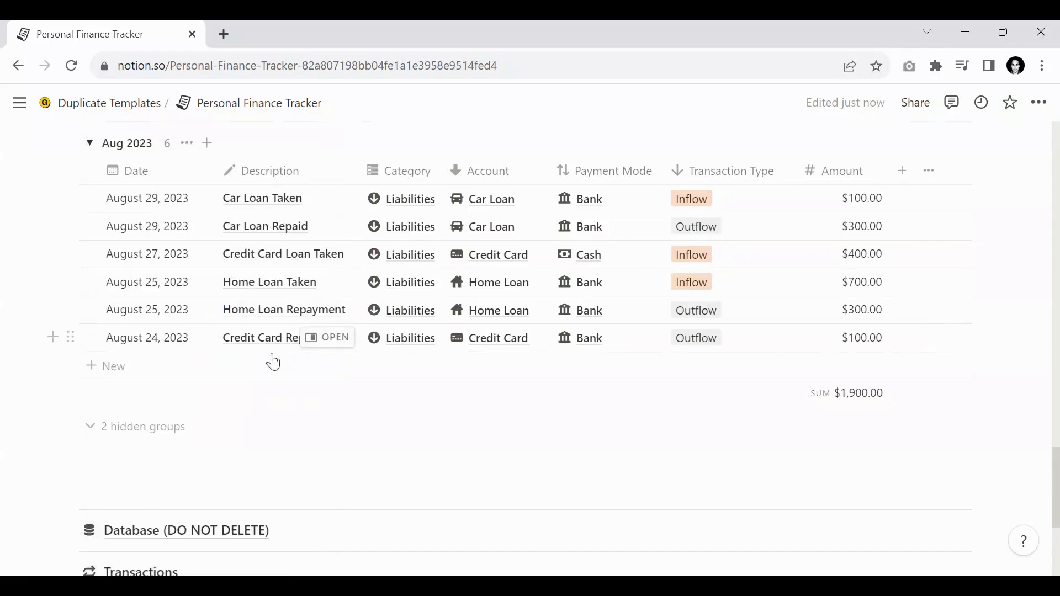
# Review the repayment amounts, percentages and payment dates of the Car Loan, Credit Card and Home Loan in the Debt summary
pyautogui.scroll(1, 272, 359)
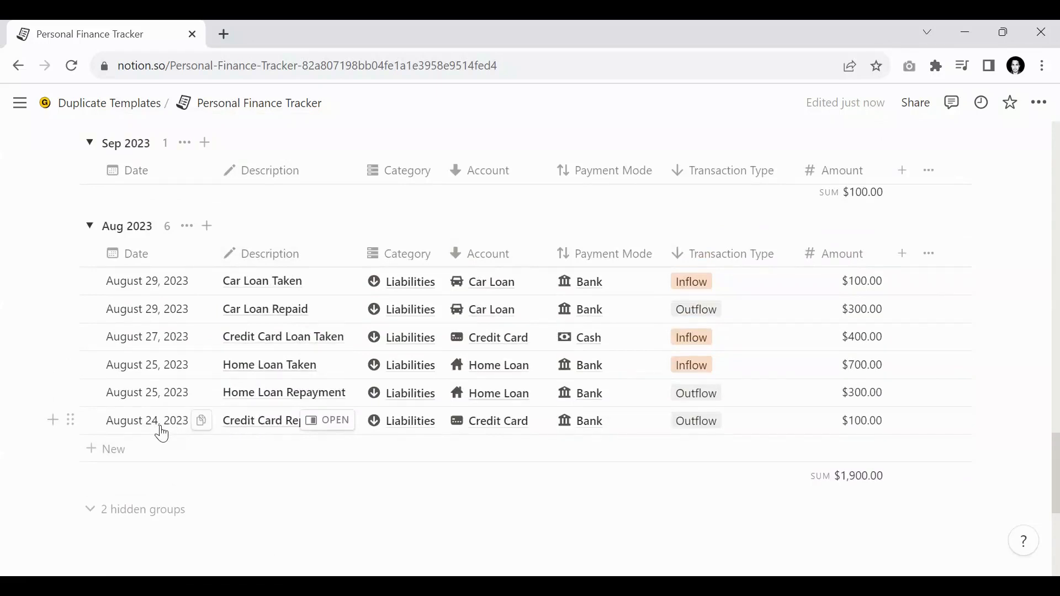
pyautogui.scroll(10, 208, 395)
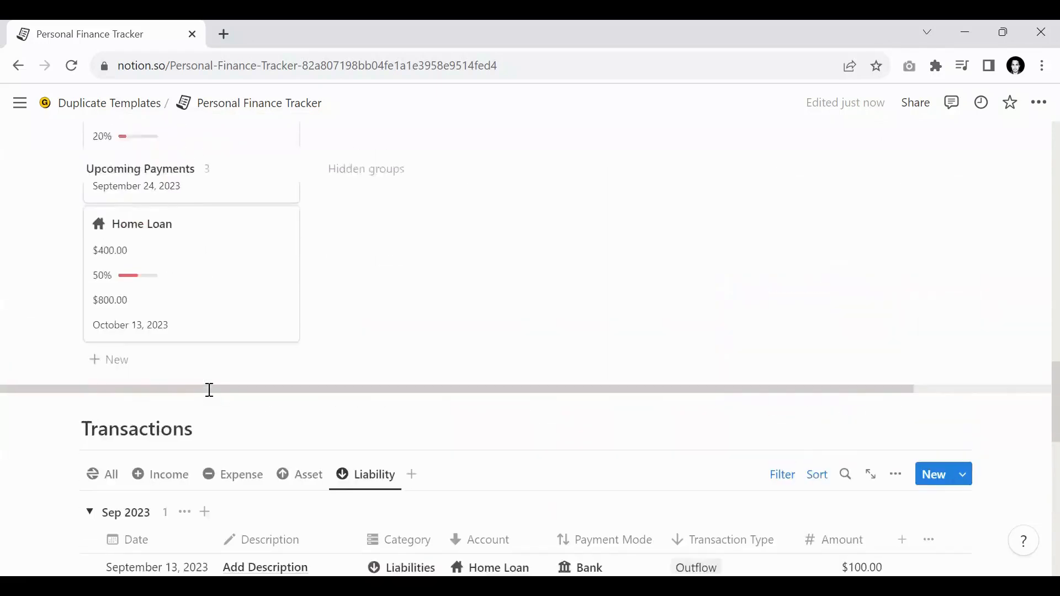
pyautogui.scroll(2, 157, 387)
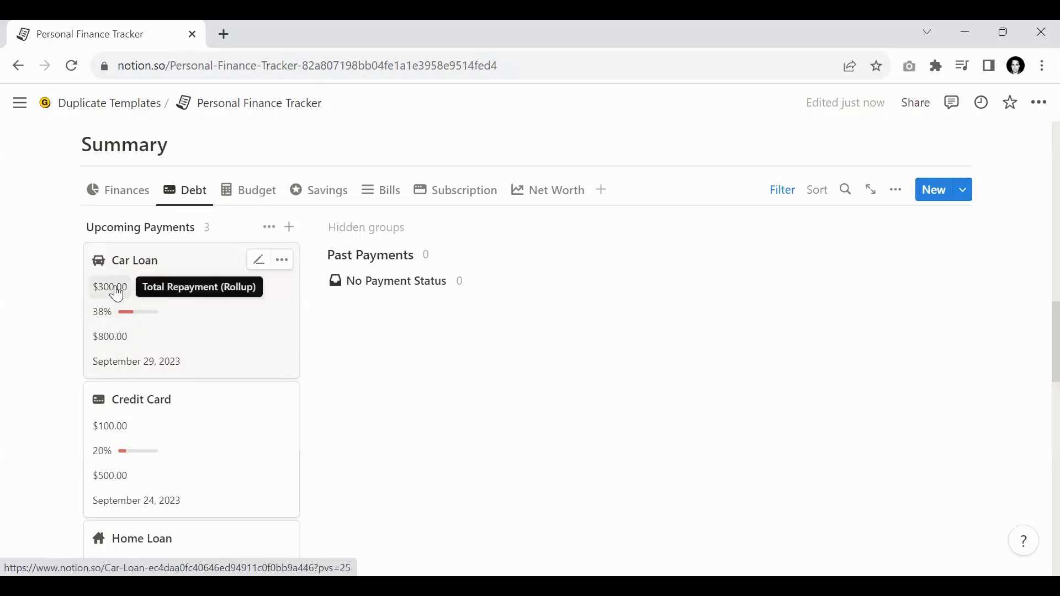
pyautogui.scroll(-5, 145, 375)
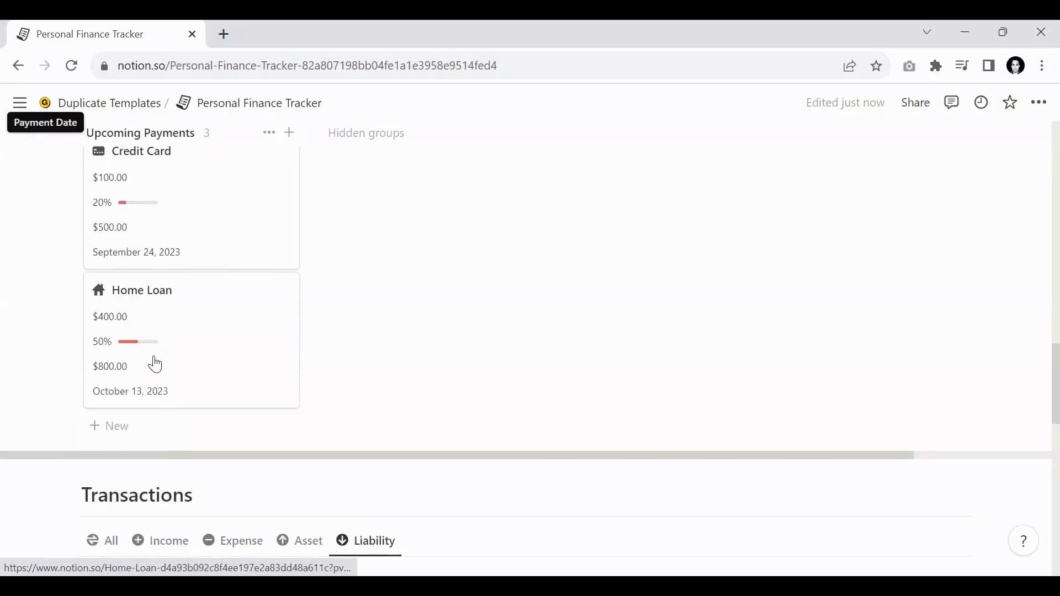
pyautogui.scroll(5, 172, 250)
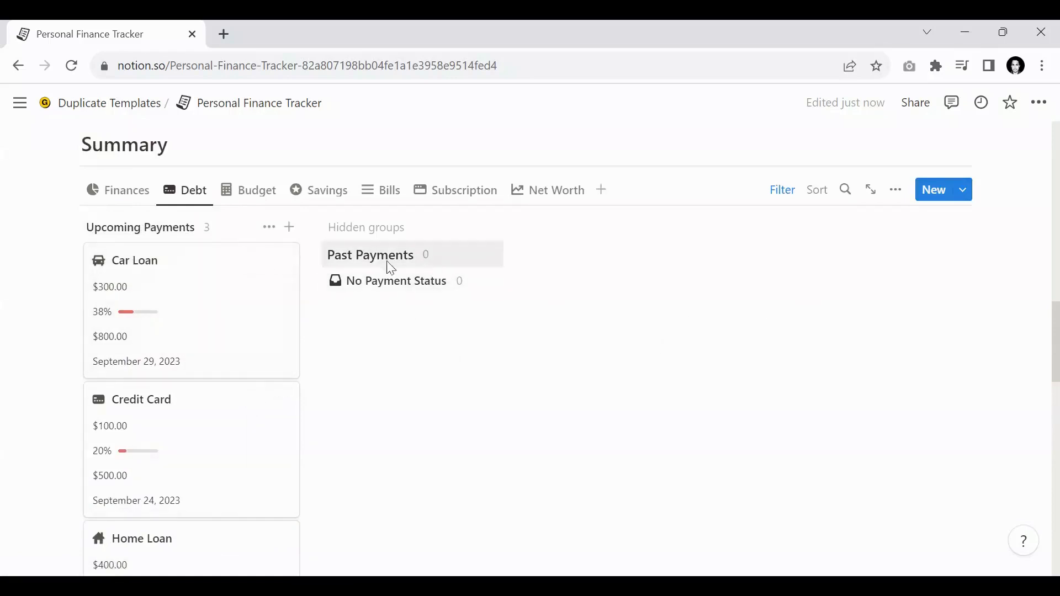
pyautogui.scroll(-3, 224, 440)
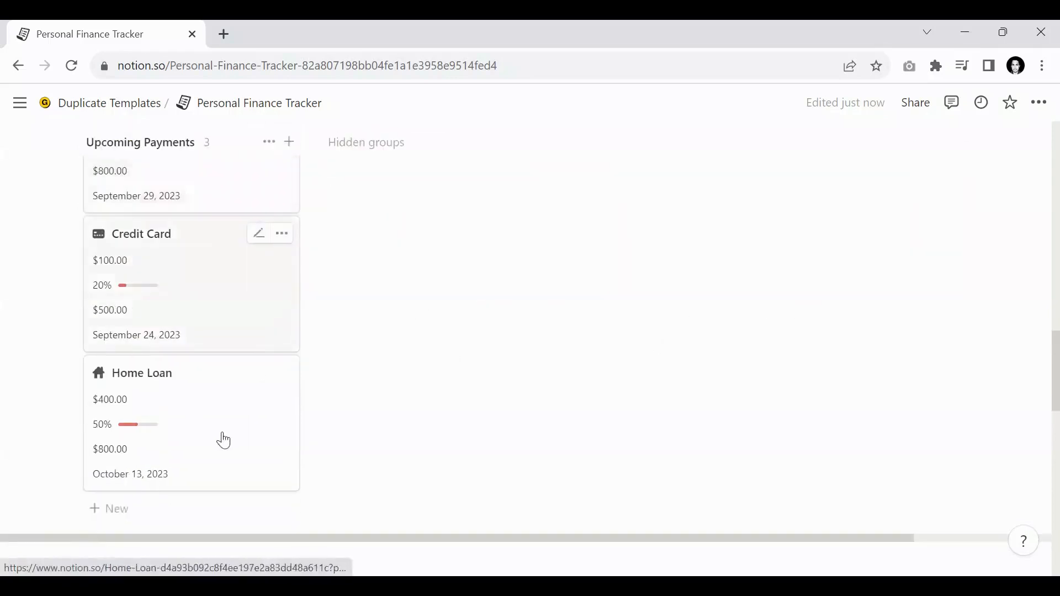
pyautogui.scroll(3, 223, 440)
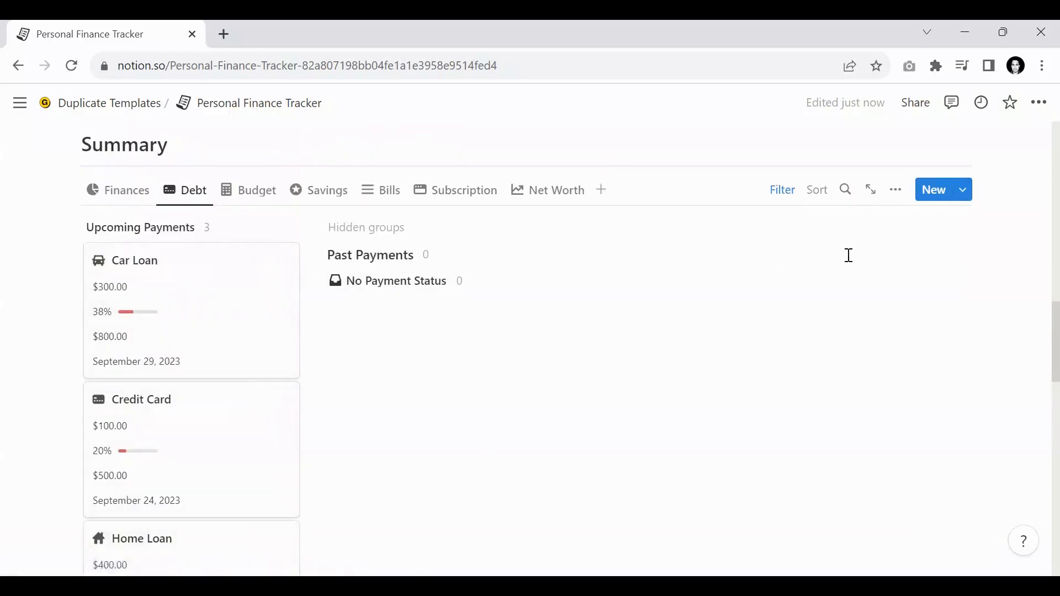
# Switch the Summary's Debt view to the List layout
pyautogui.click(895, 197)
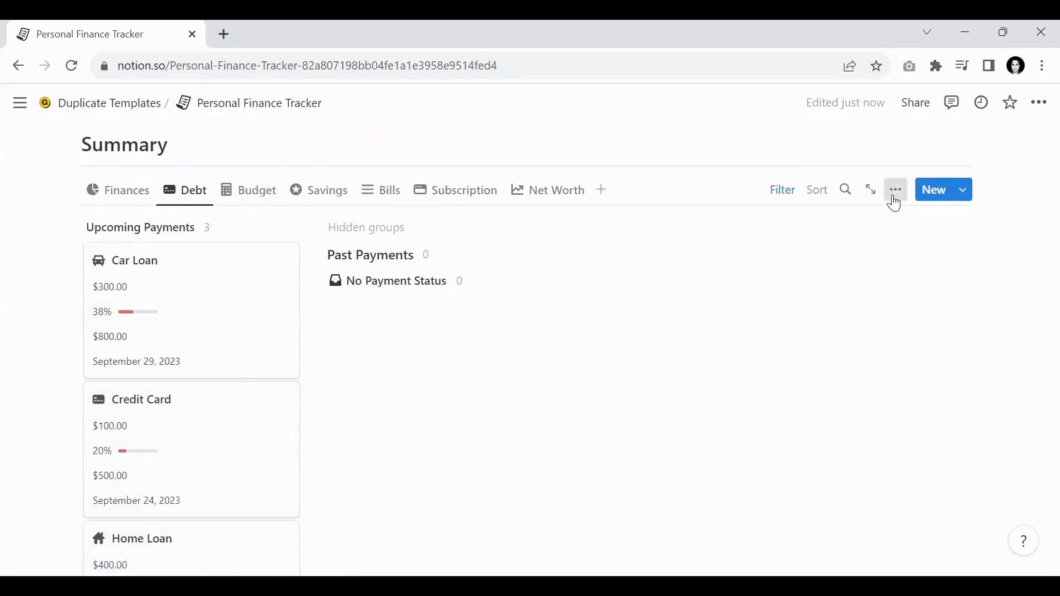
pyautogui.click(860, 314)
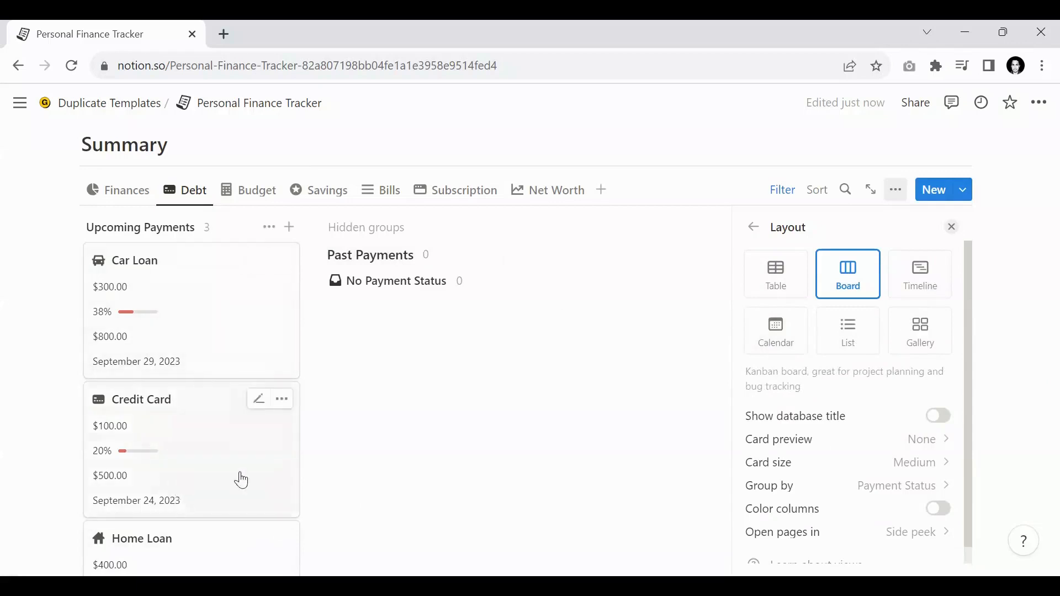
pyautogui.click(862, 357)
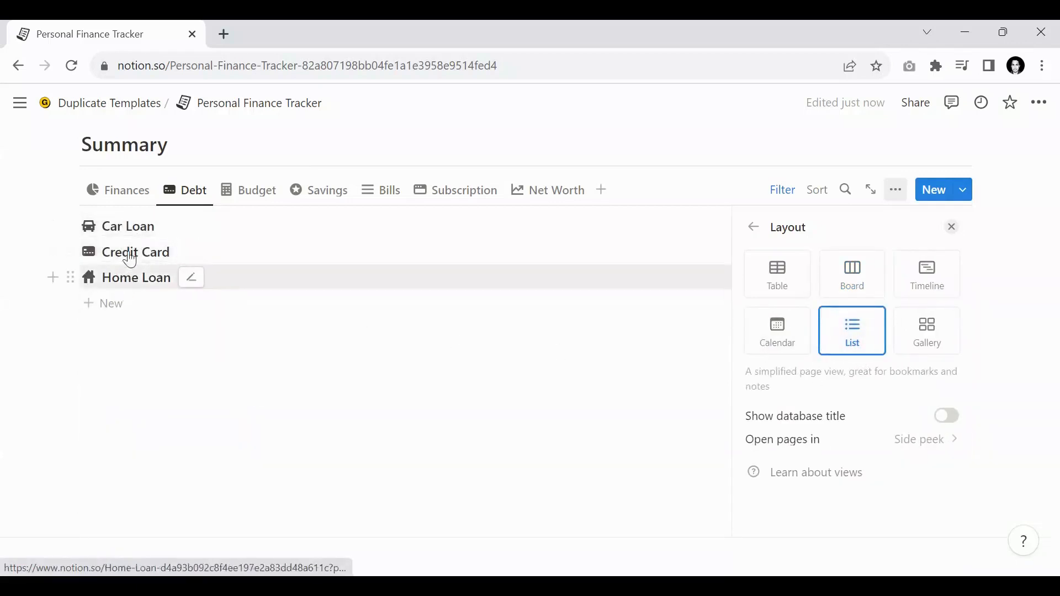
# Show the Amount and Repayment (in %) properties in the Debt list
pyautogui.click(756, 229)
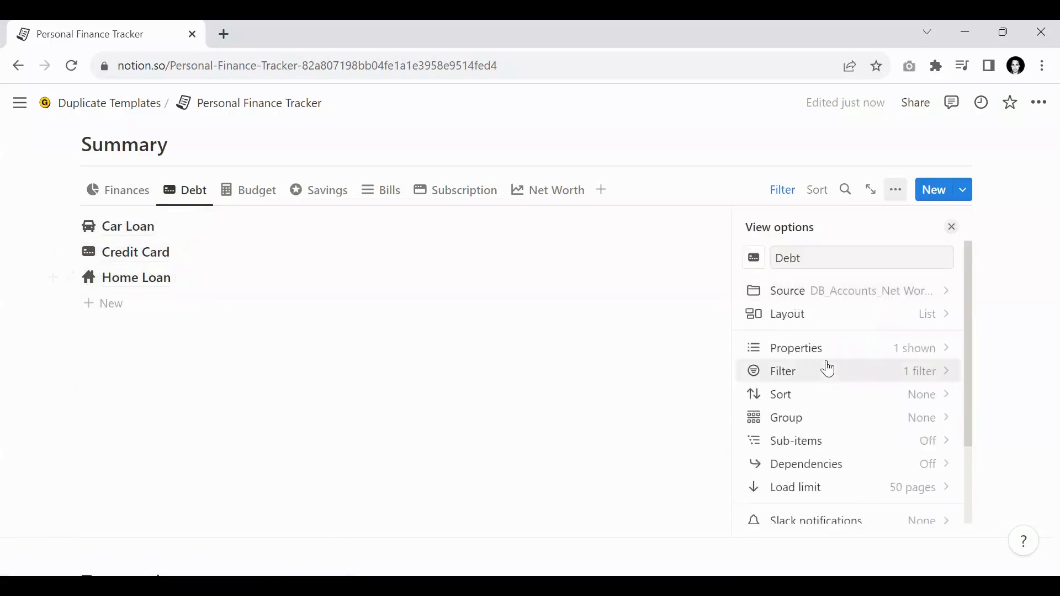
pyautogui.click(829, 350)
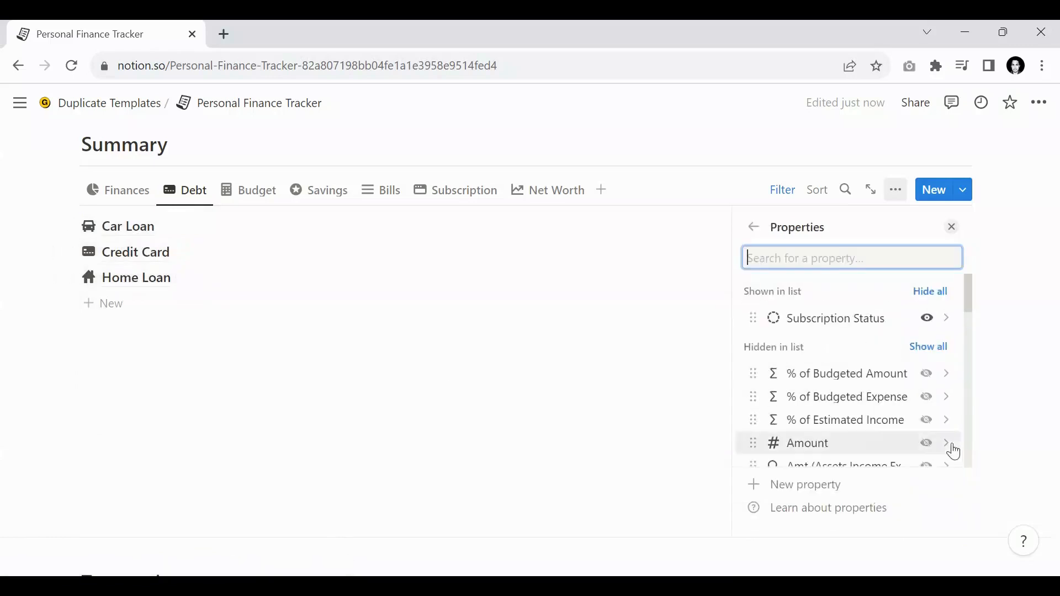
pyautogui.click(927, 443)
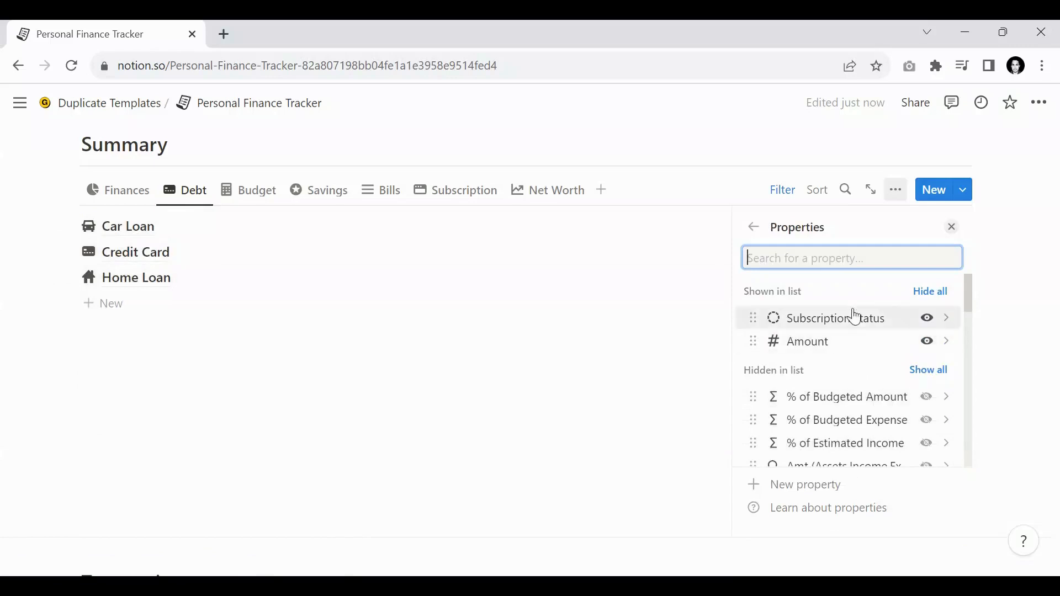
pyautogui.write('Repayment')
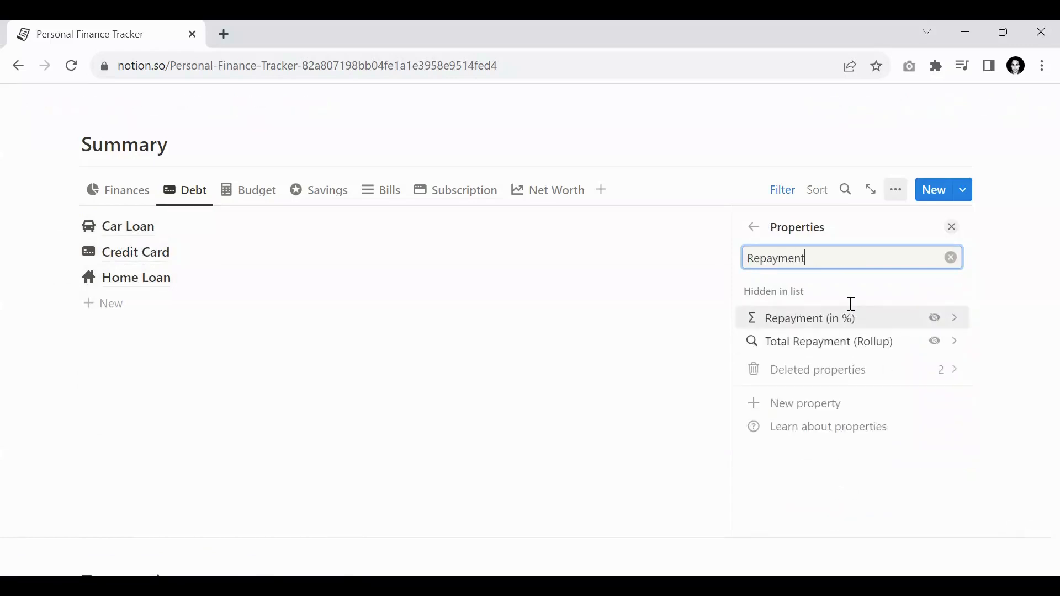
pyautogui.click(934, 318)
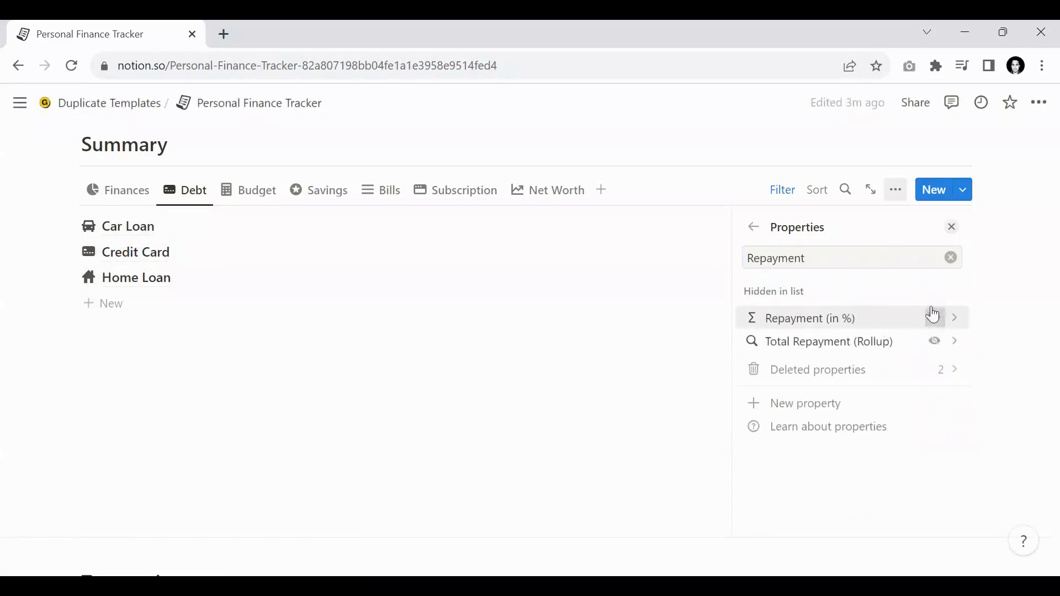
pyautogui.click(951, 258)
pyautogui.click(950, 228)
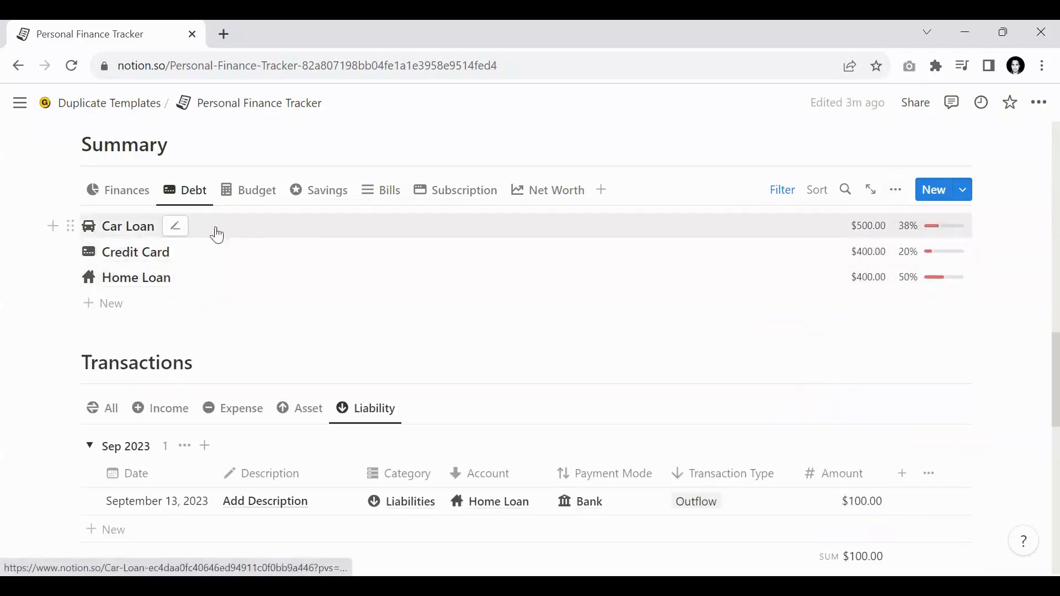
# Switch the Debt view to the Gallery layout and set its card preview to None
pyautogui.click(895, 200)
pyautogui.click(907, 313)
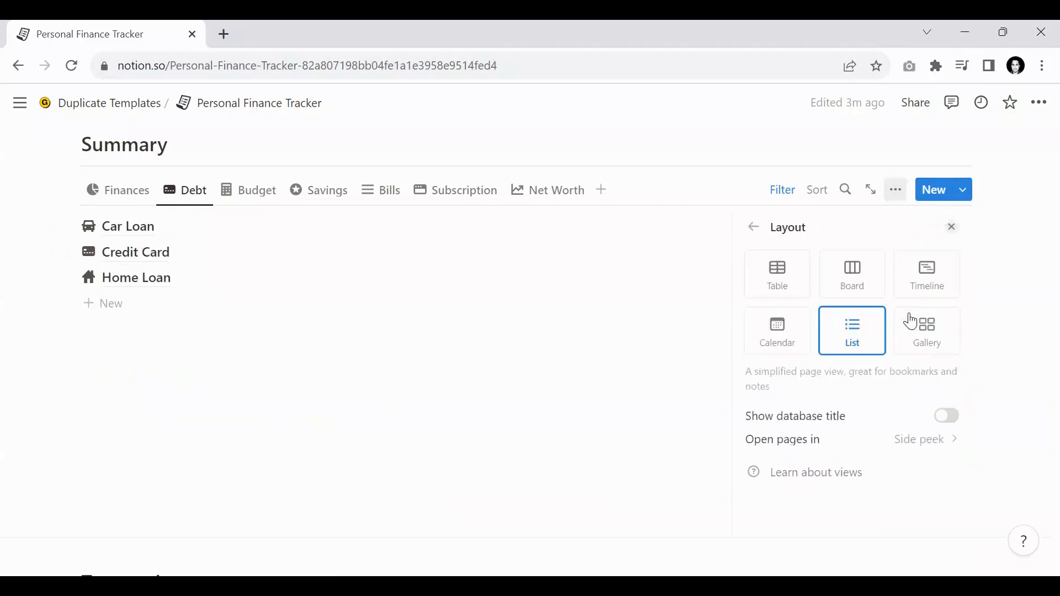
pyautogui.click(920, 348)
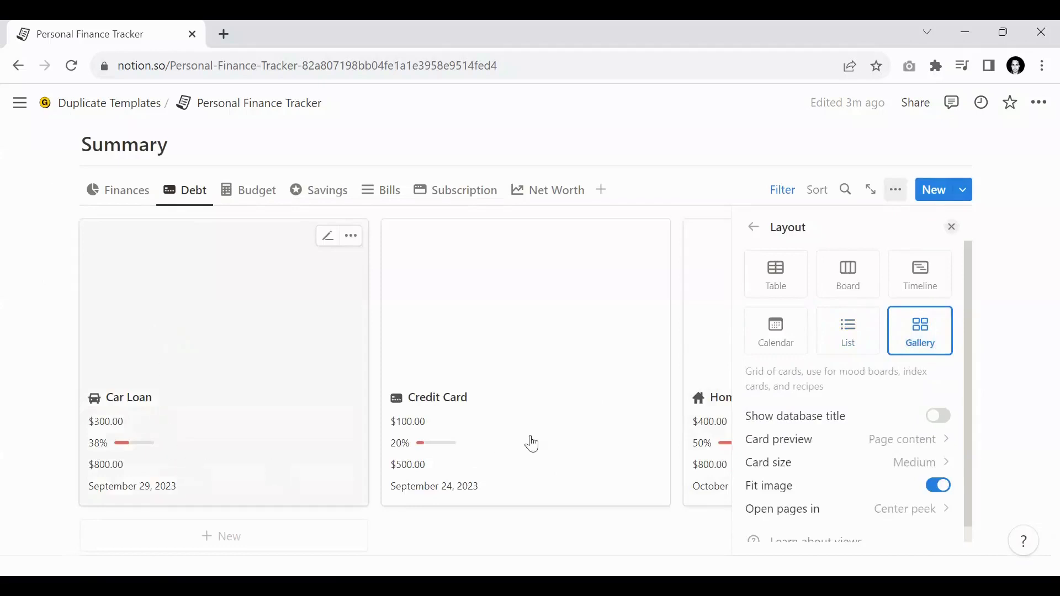
pyautogui.click(823, 439)
pyautogui.click(817, 467)
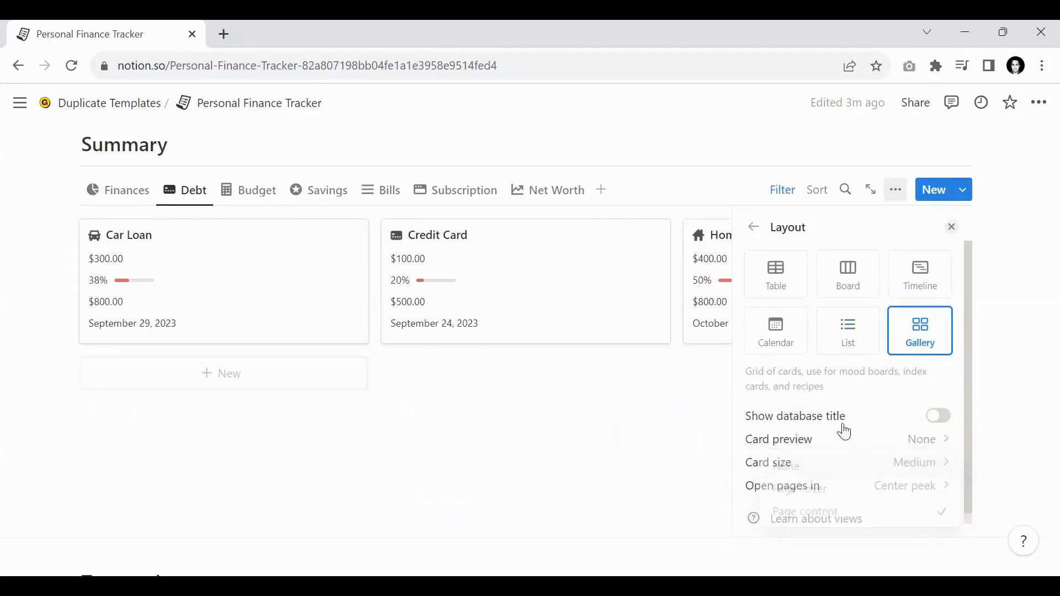
pyautogui.click(950, 227)
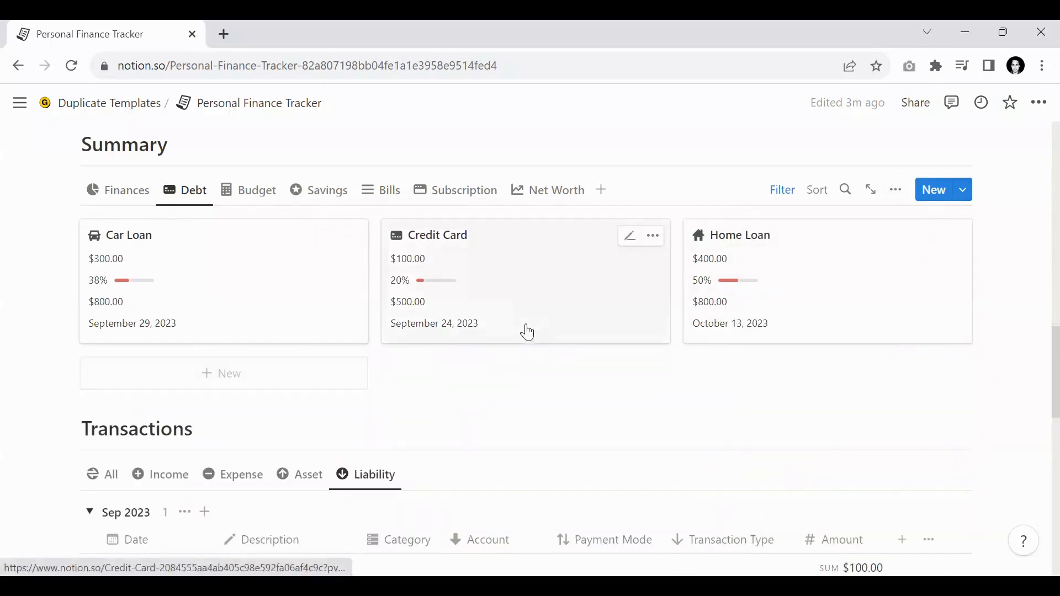
# Switch the Summary's Debt view to the Board layout and group it by Payment Status
pyautogui.click(893, 191)
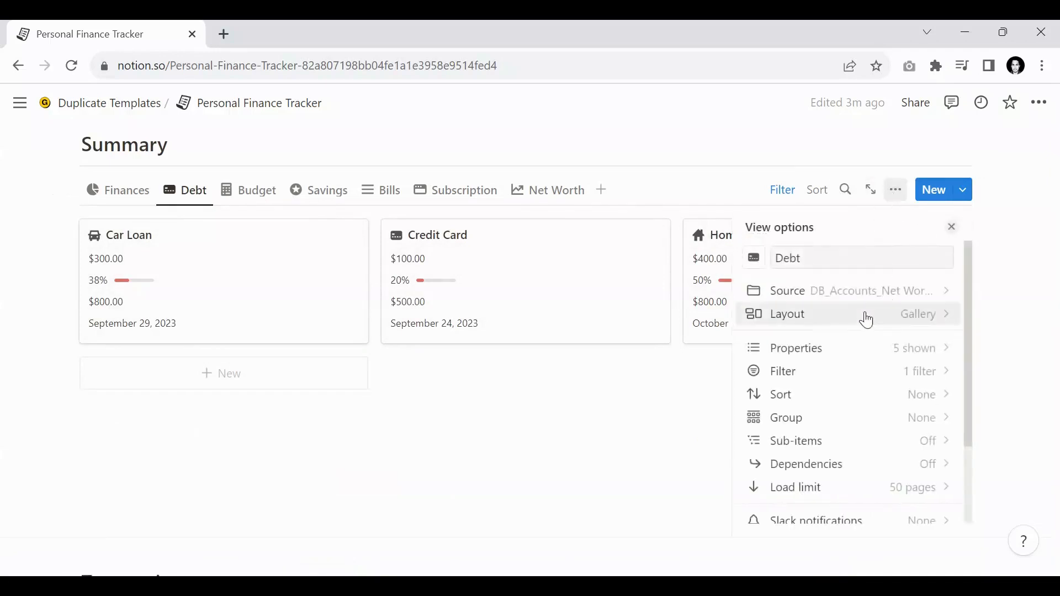
pyautogui.click(867, 320)
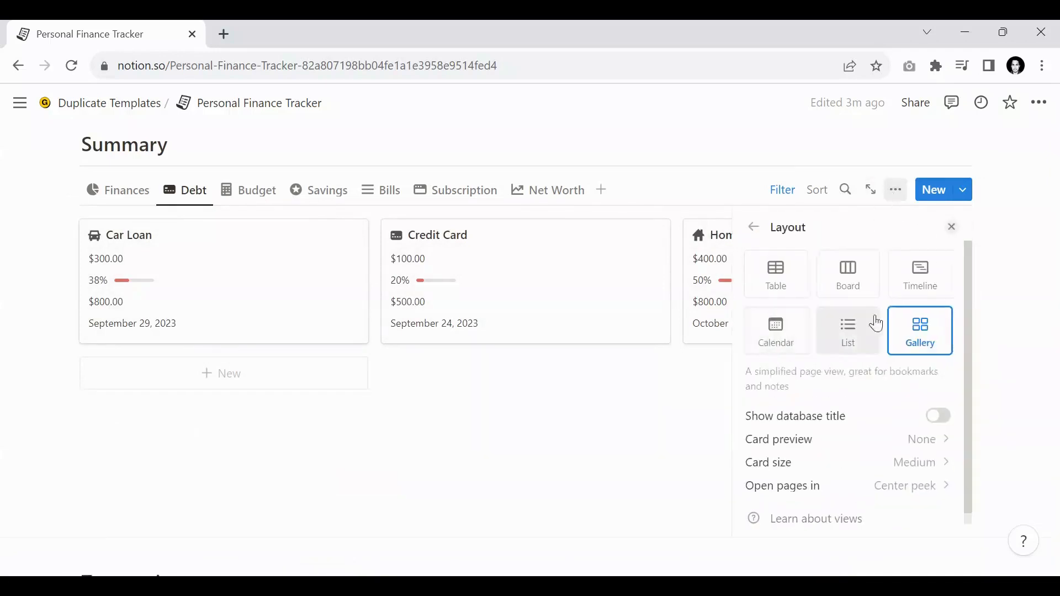
pyautogui.click(858, 280)
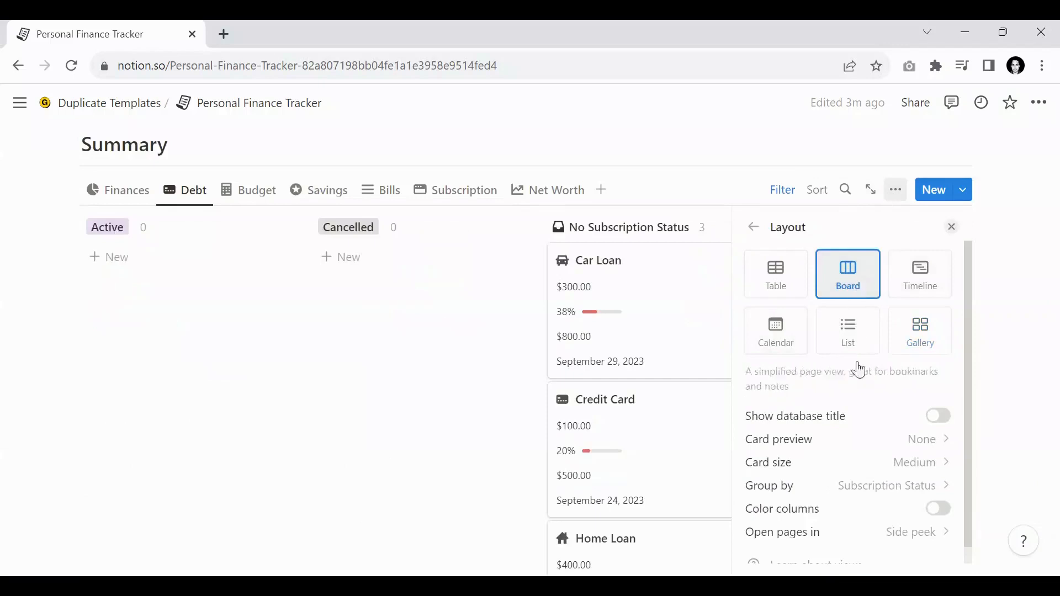
pyautogui.click(833, 486)
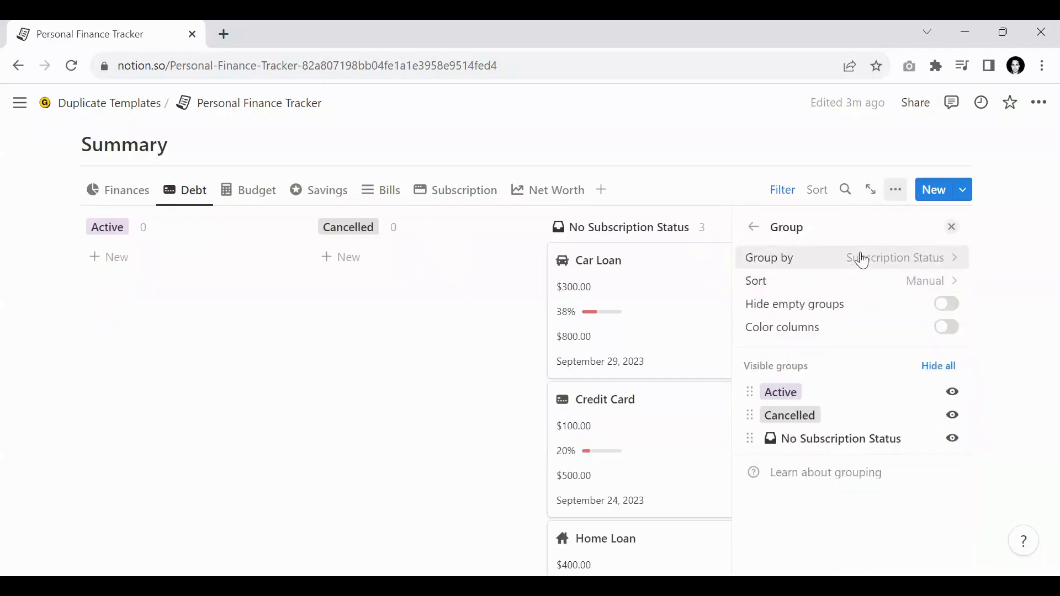
pyautogui.click(862, 259)
pyautogui.write('Paym')
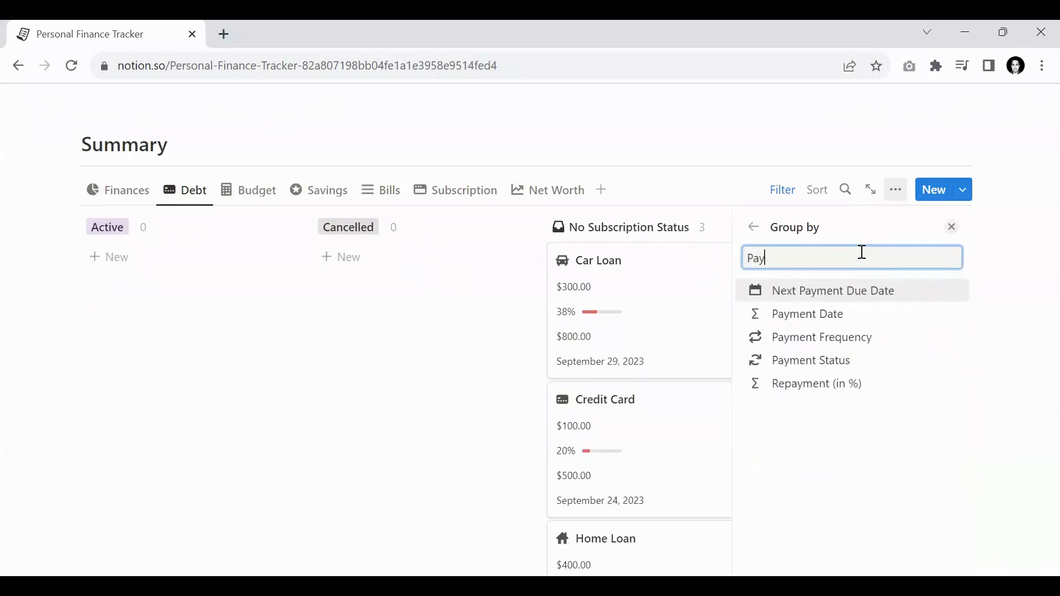
pyautogui.click(831, 370)
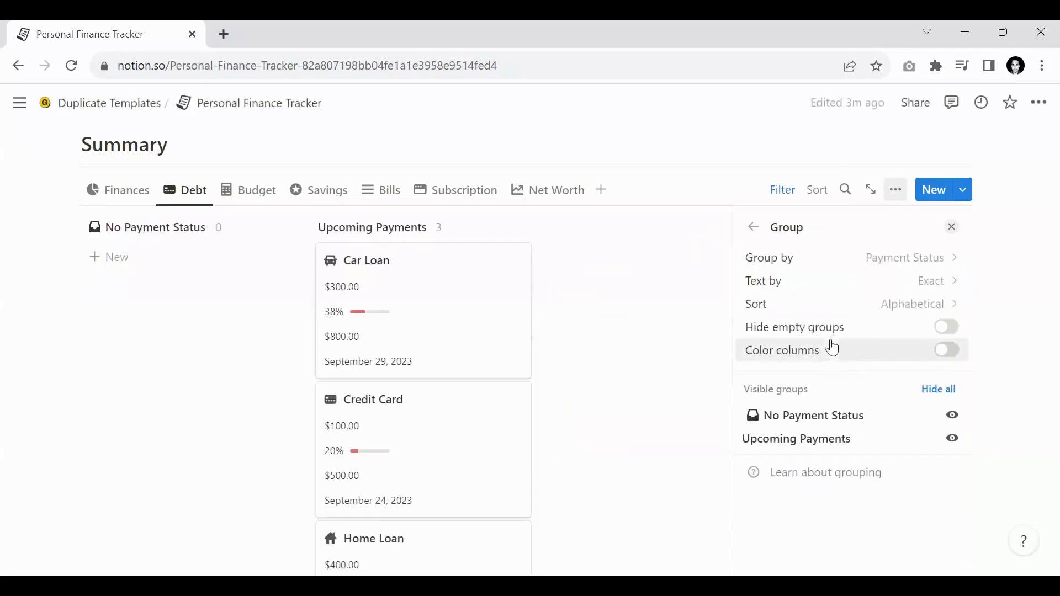
# Hide the empty groups on the Debt board and set the group sorting to Manual
pyautogui.click(957, 332)
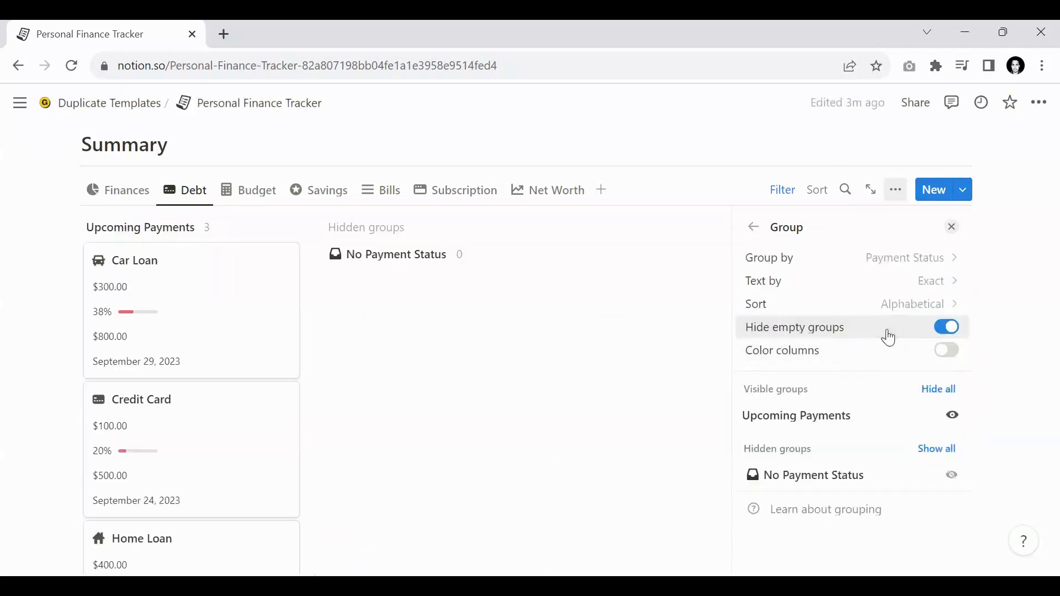
pyautogui.click(777, 306)
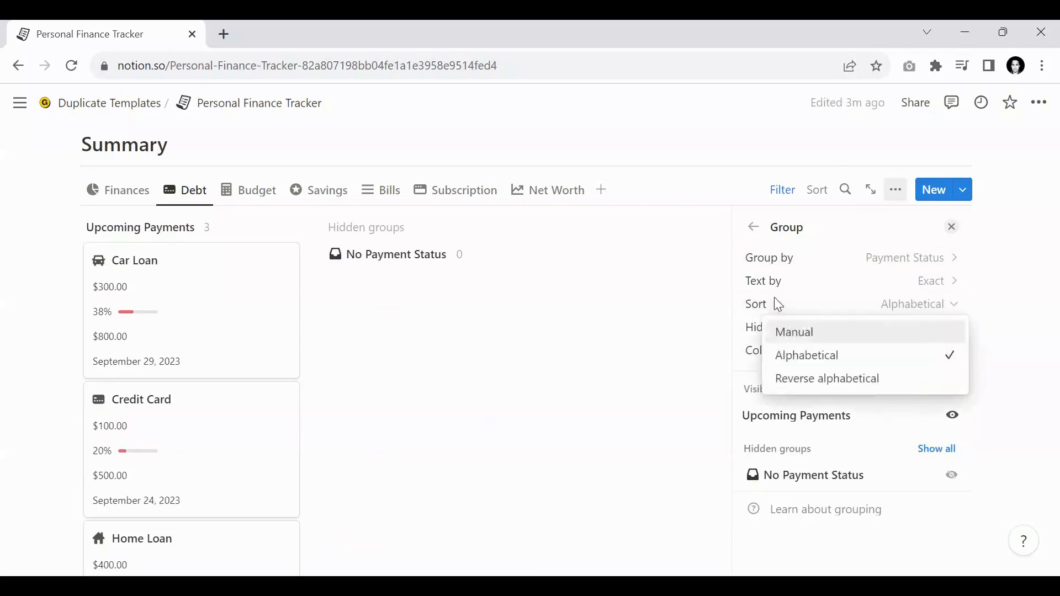
pyautogui.click(800, 343)
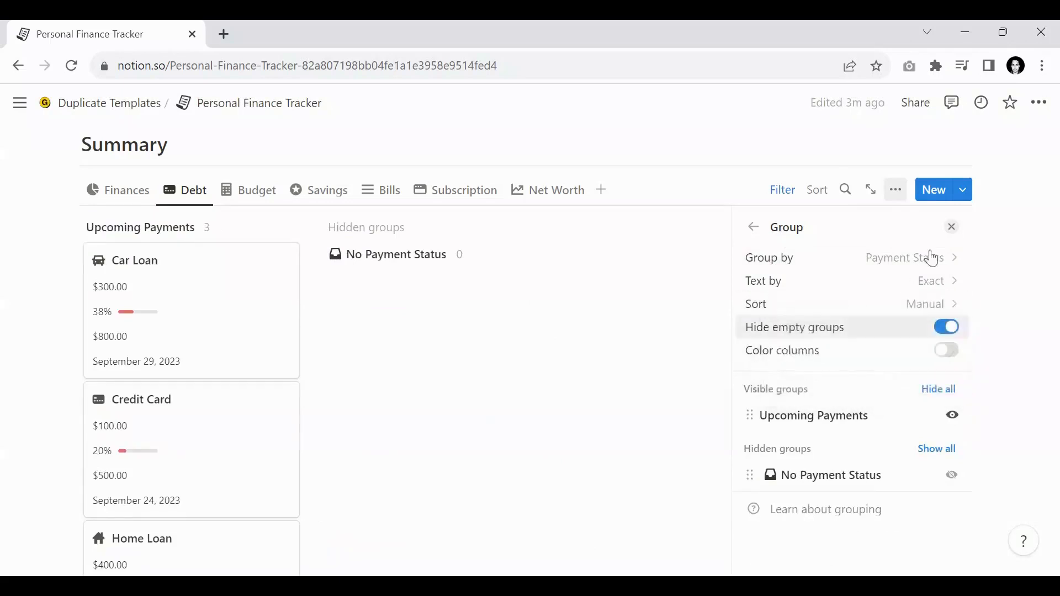
pyautogui.click(951, 228)
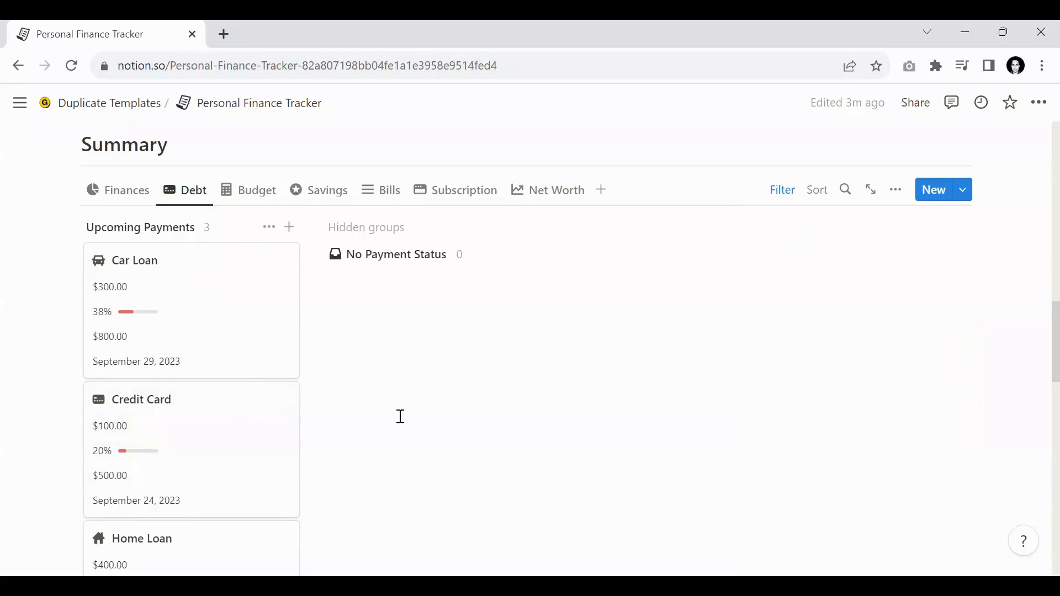
# Review the loan cards in the Upcoming Payments column of the Debt board
pyautogui.scroll(-2, 354, 315)
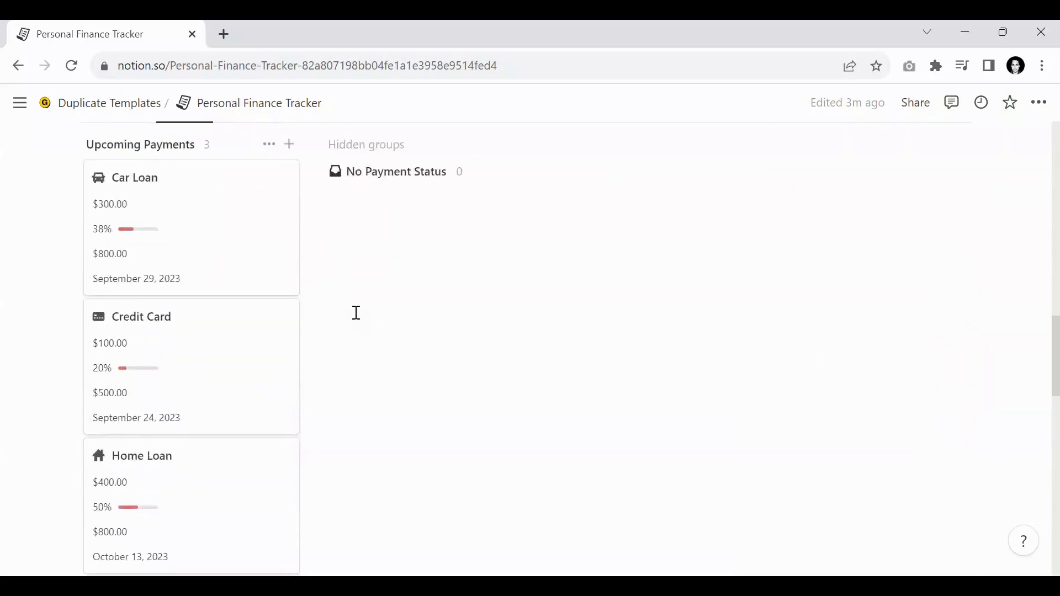
pyautogui.scroll(3, 354, 312)
pyautogui.scroll(-2, 351, 318)
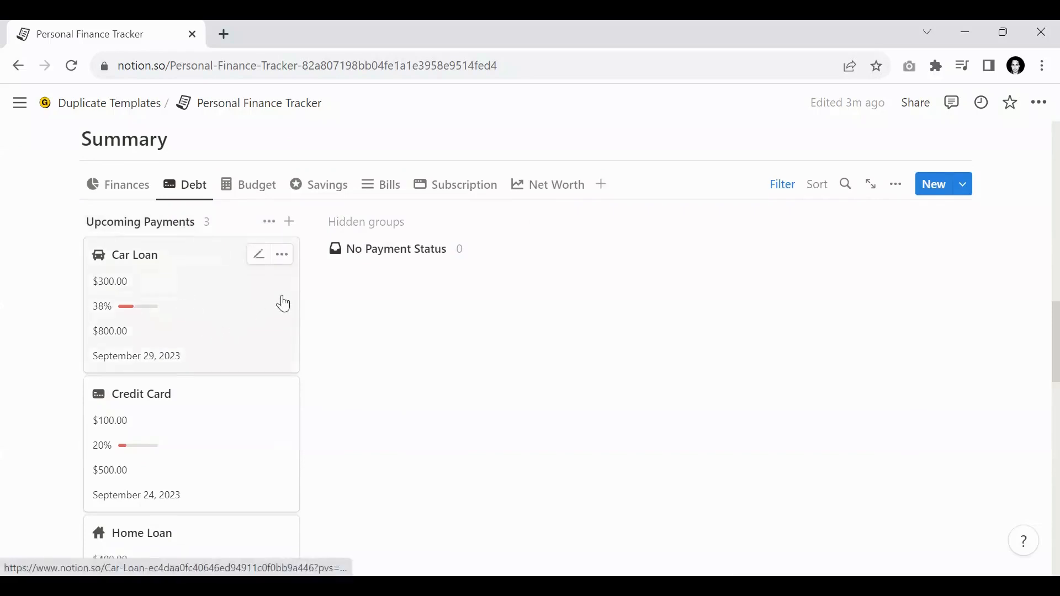
pyautogui.scroll(-2, 283, 300)
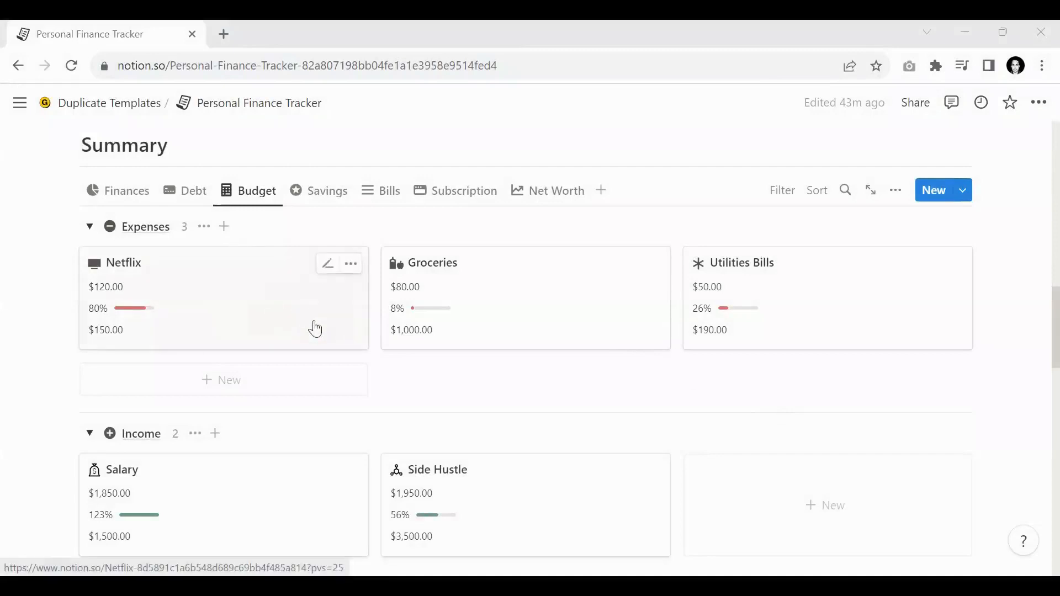
# Examine the Income and Expense views of the Transactions section
pyautogui.scroll(-2, 345, 386)
pyautogui.scroll(-3, 345, 387)
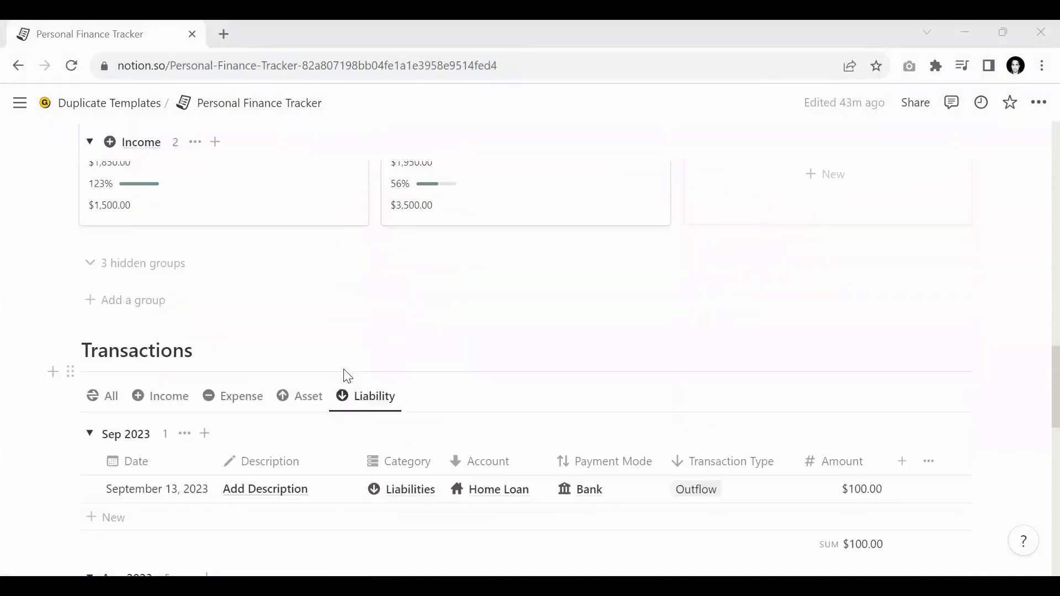
pyautogui.click(176, 408)
pyautogui.scroll(-4, 251, 326)
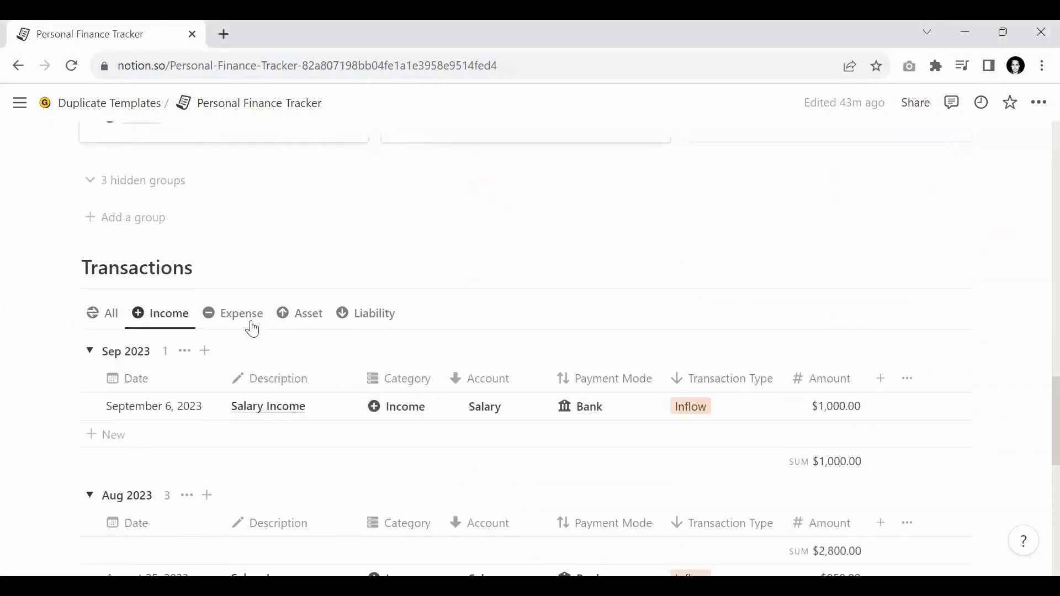
pyautogui.click(232, 148)
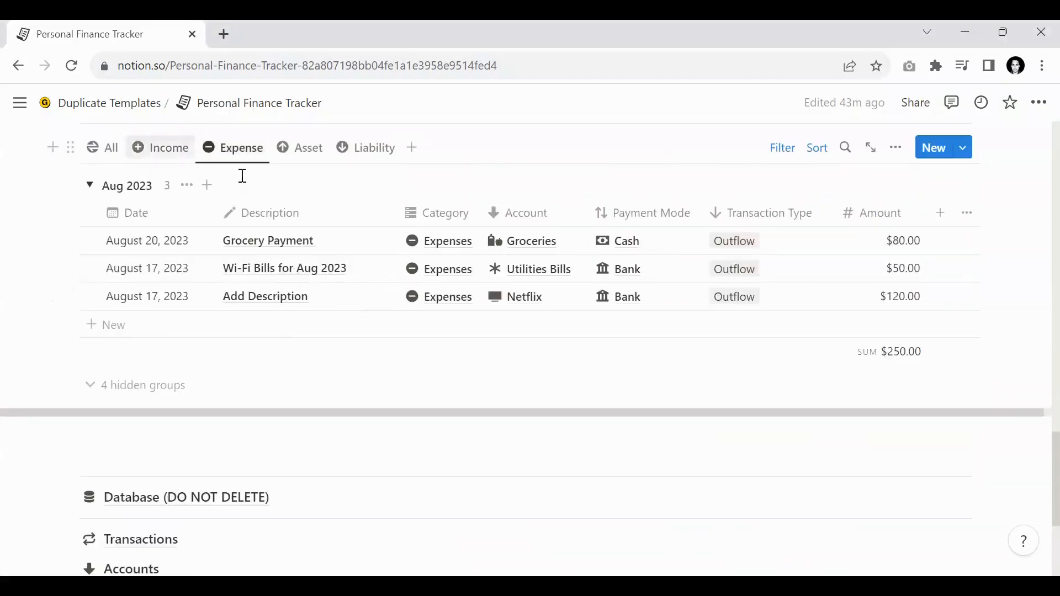
# Review the Expenses and Income cards in the Summary's Budget view
pyautogui.scroll(5, 364, 282)
pyautogui.scroll(6, 361, 310)
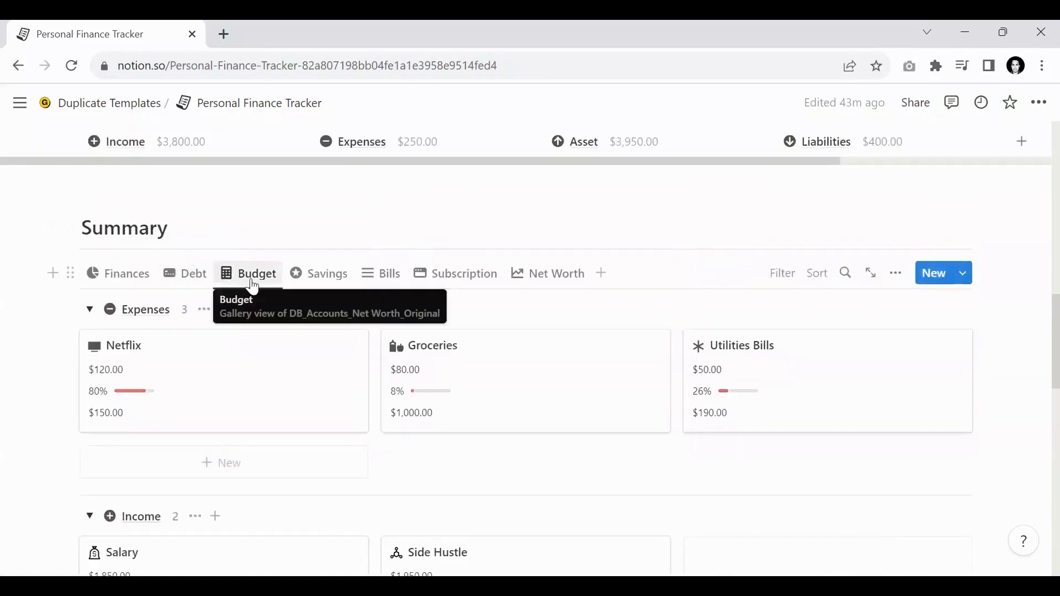
pyautogui.scroll(-2, 235, 289)
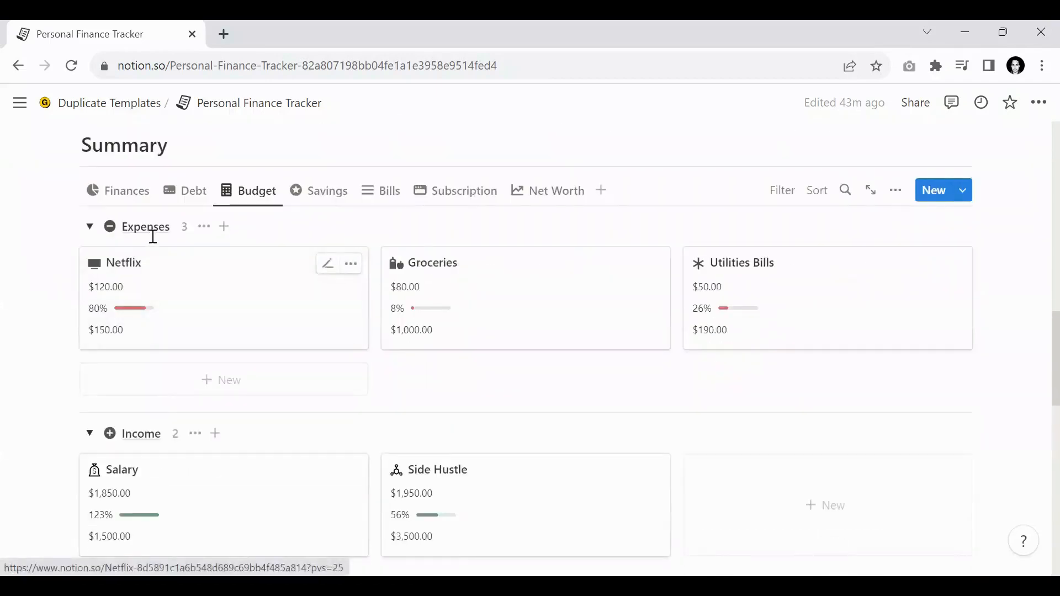
pyautogui.scroll(-1, 316, 380)
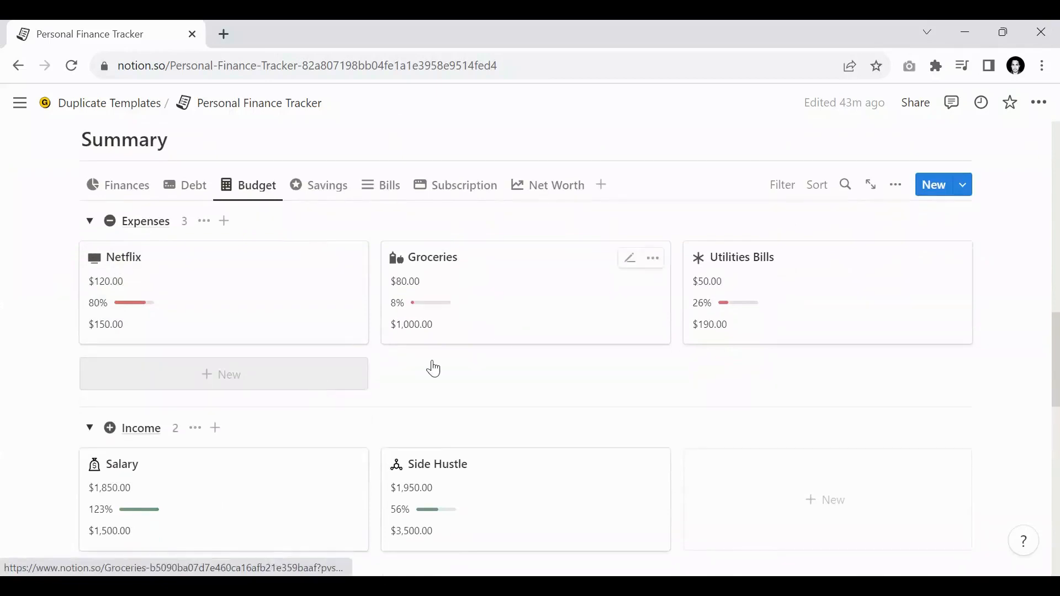
pyautogui.scroll(-2, 429, 360)
pyautogui.scroll(2, 324, 350)
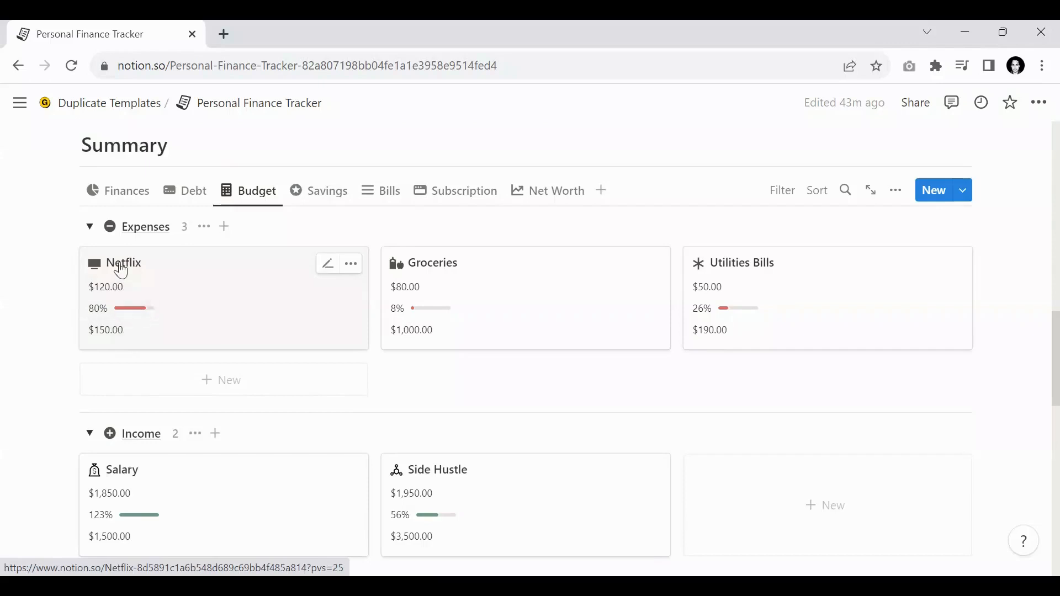
# Set the budget amount of the Netflix expense to $200, leaving the Groceries budget as it is
pyautogui.click(109, 331)
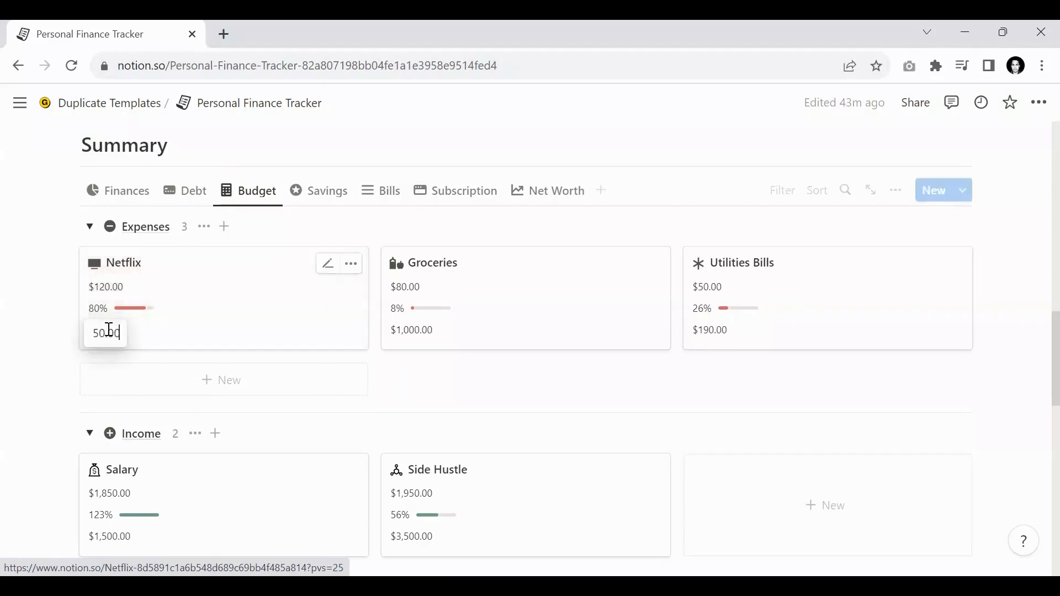
pyautogui.doubleClick(108, 331)
pyautogui.write('2')
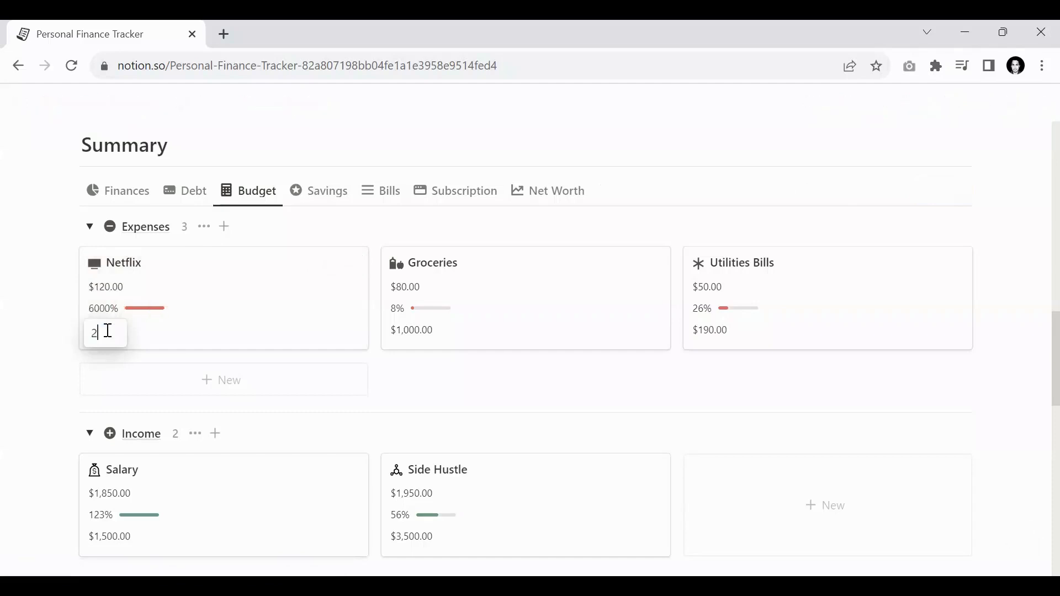
pyautogui.write('00')
pyautogui.click(199, 346)
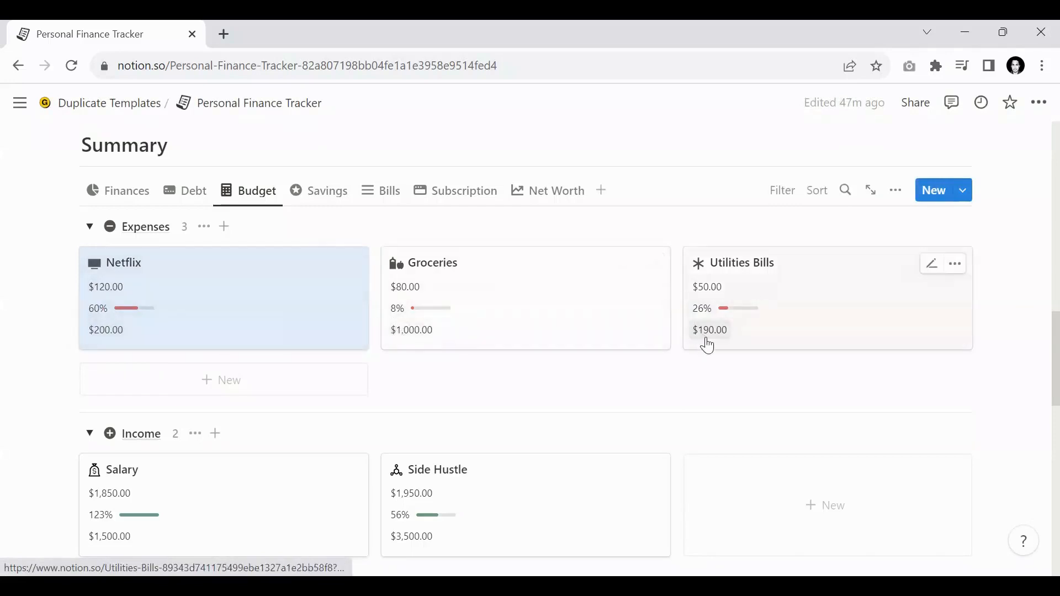
pyautogui.click(407, 331)
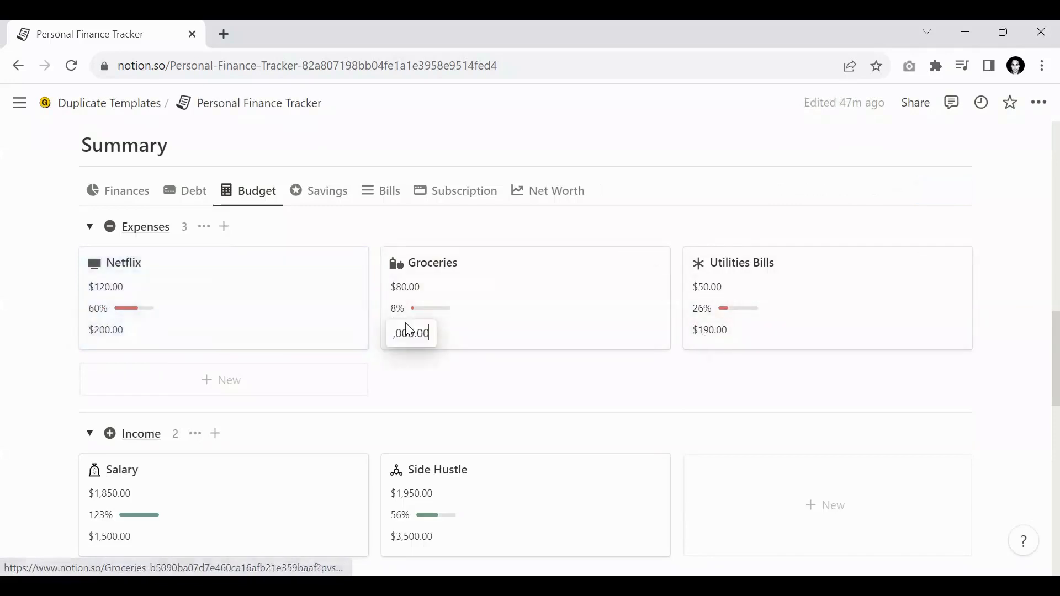
pyautogui.press('Escape')
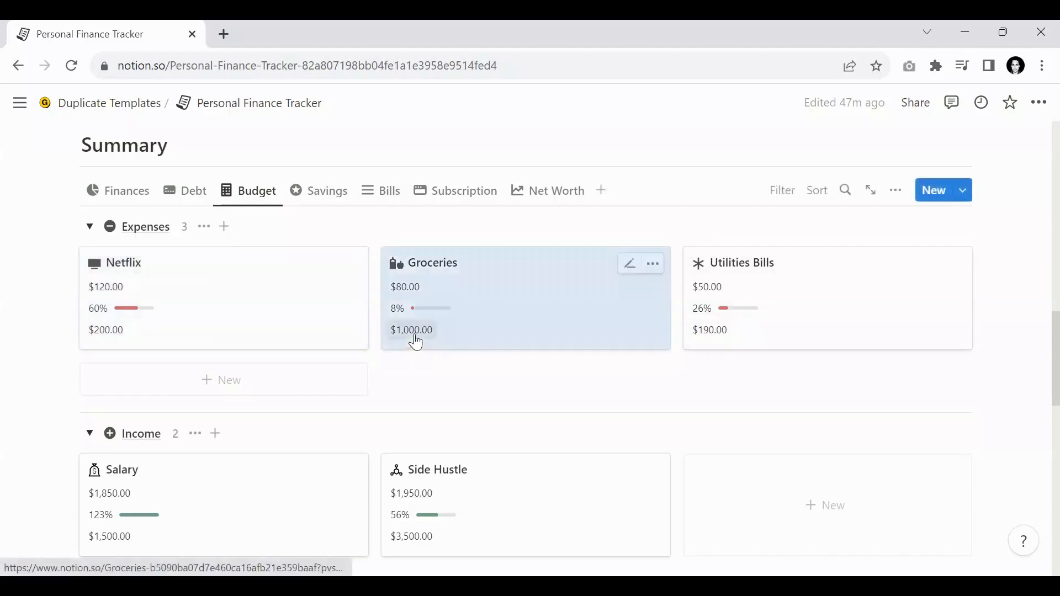
# Set the estimated income of the Salary card in the Budget view to $5,000
pyautogui.scroll(-3, 369, 349)
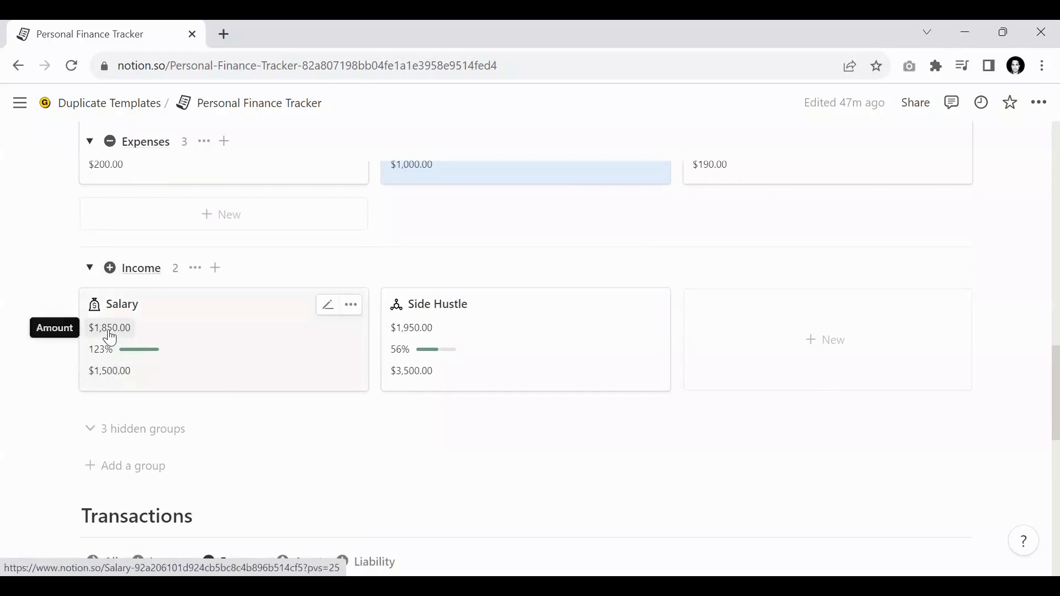
pyautogui.click(110, 372)
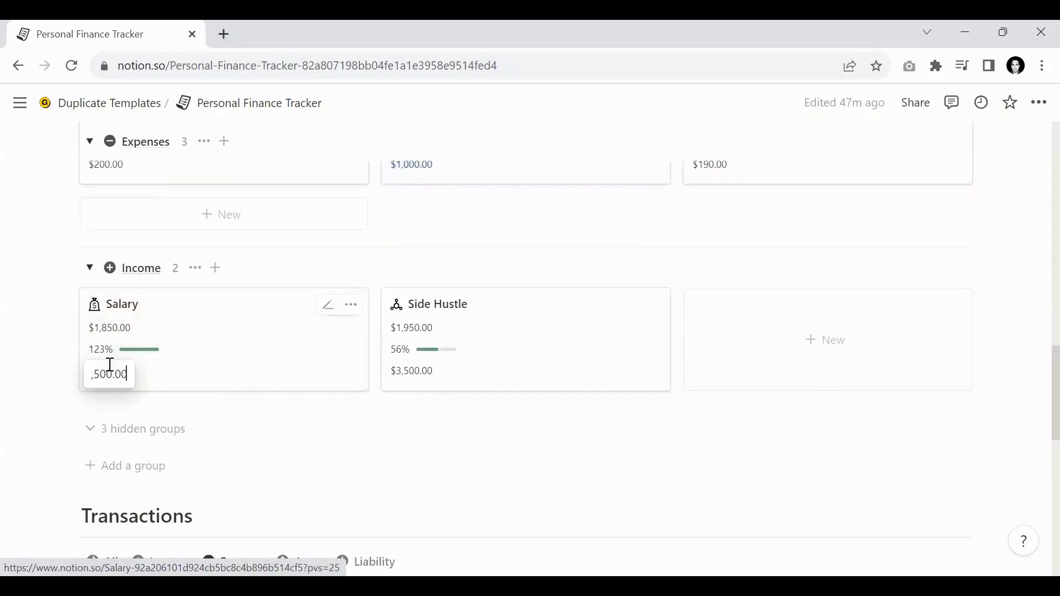
pyautogui.write('500')
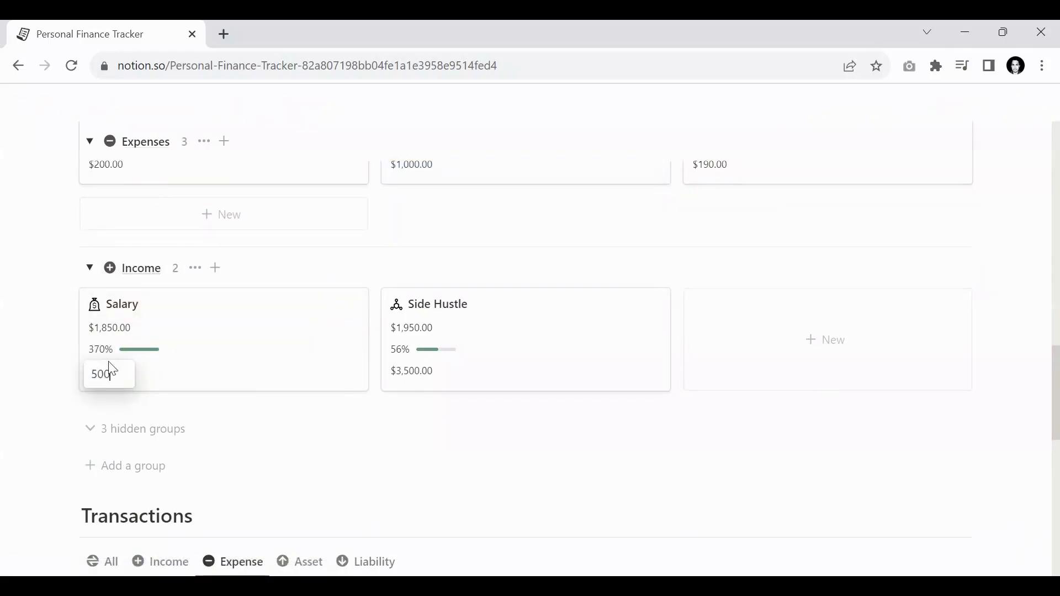
pyautogui.press('Return')
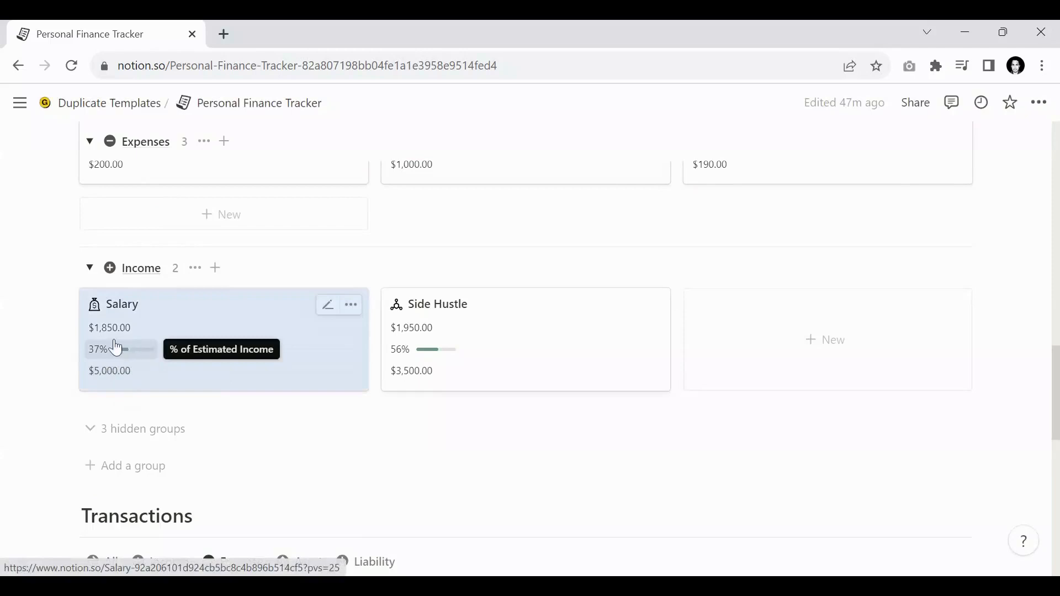
# Open the Groceries account page from the Budget view and expand its hidden properties
pyautogui.scroll(3, 477, 362)
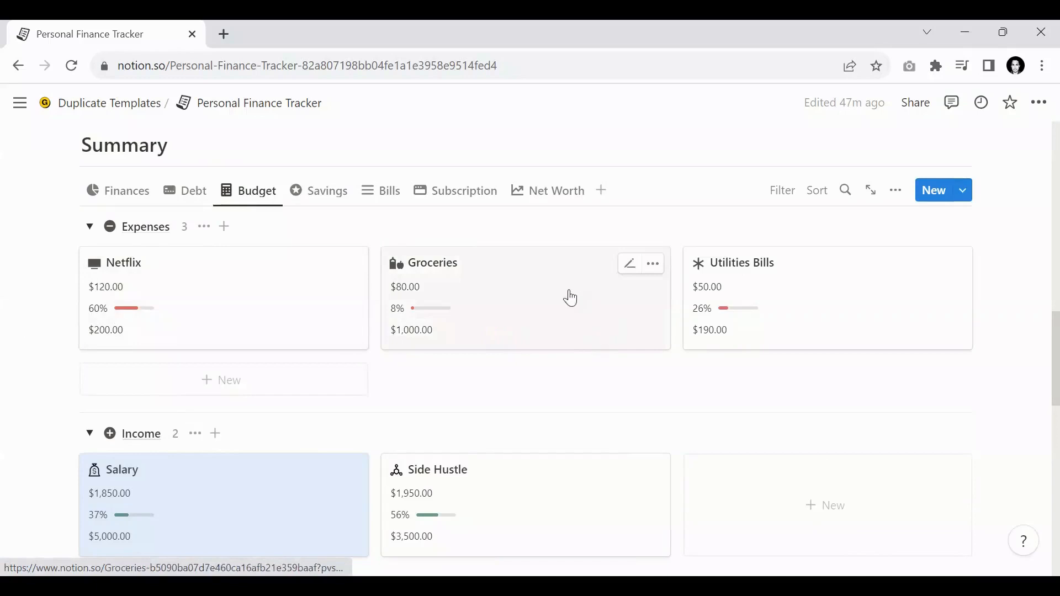
pyautogui.click(550, 290)
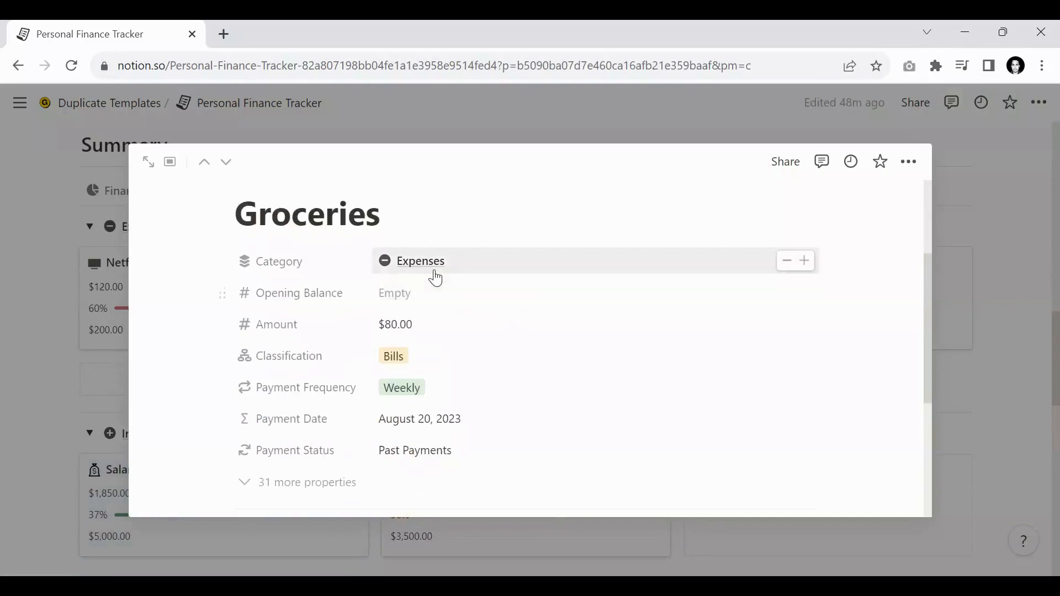
pyautogui.scroll(-2, 377, 308)
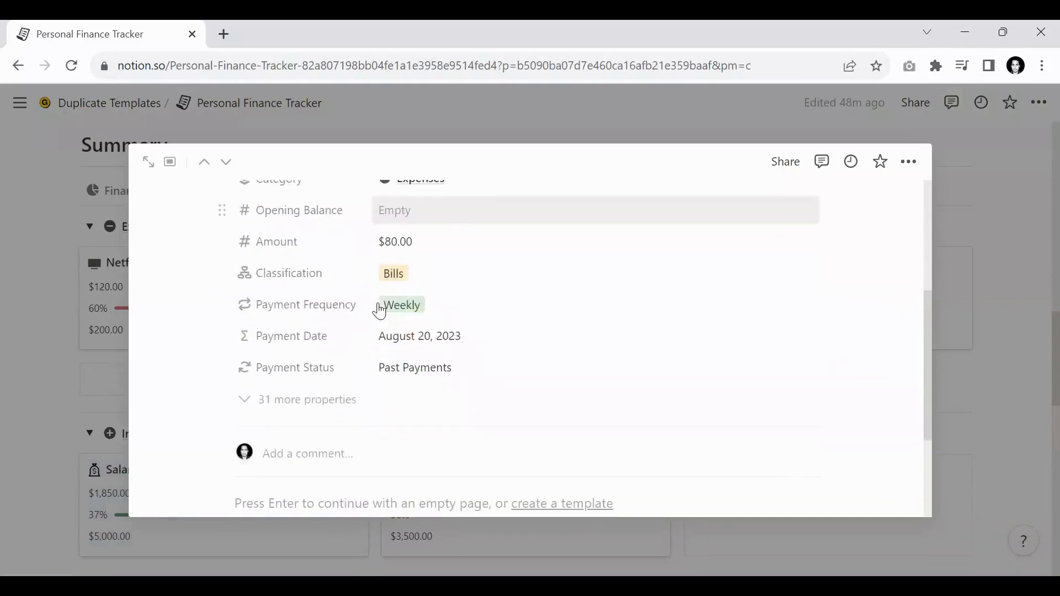
pyautogui.scroll(2, 376, 306)
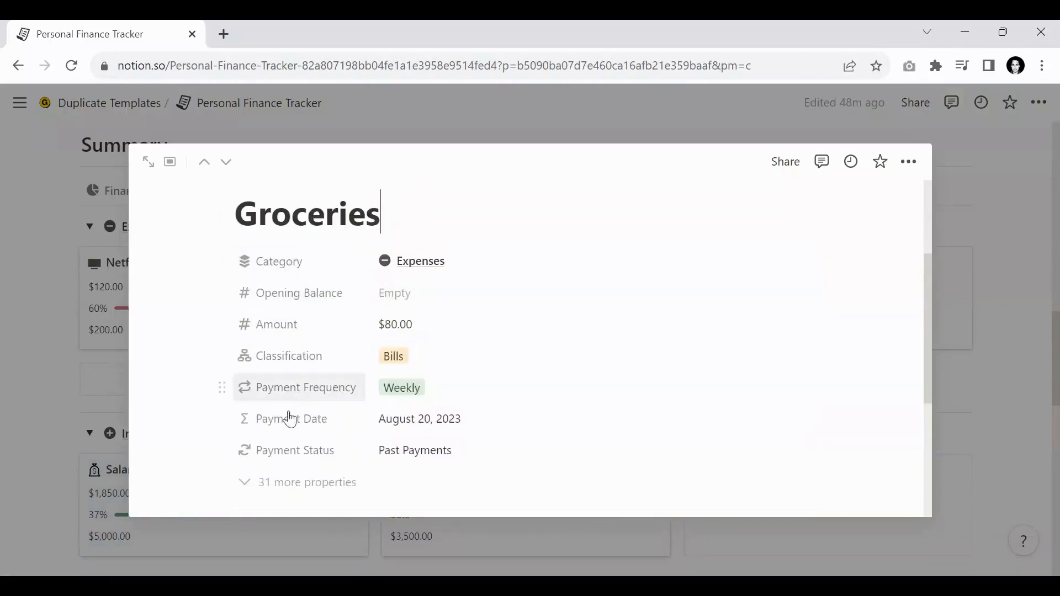
pyautogui.scroll(-2, 292, 389)
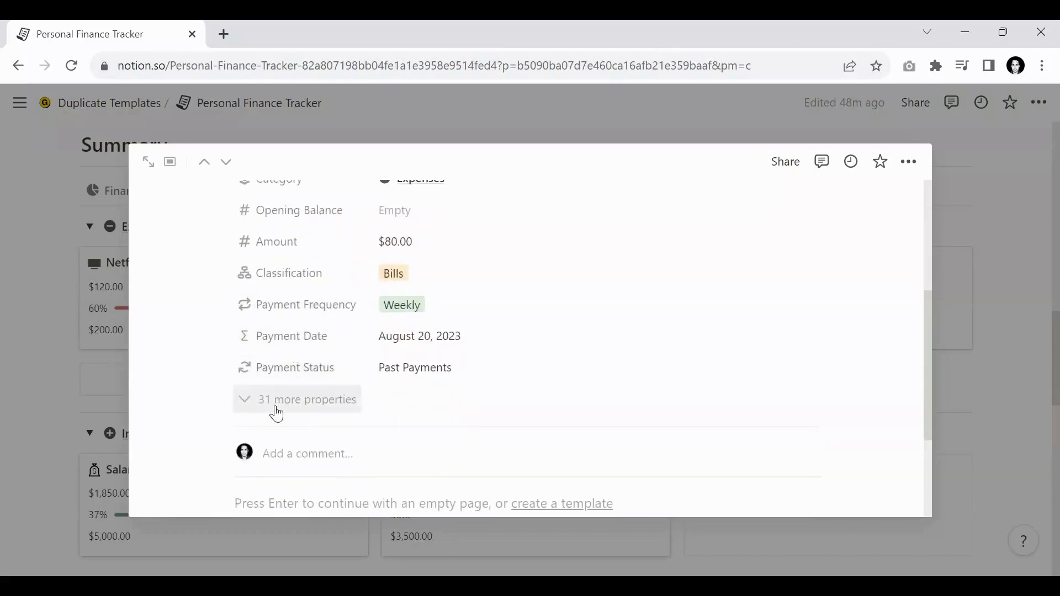
pyautogui.click(298, 405)
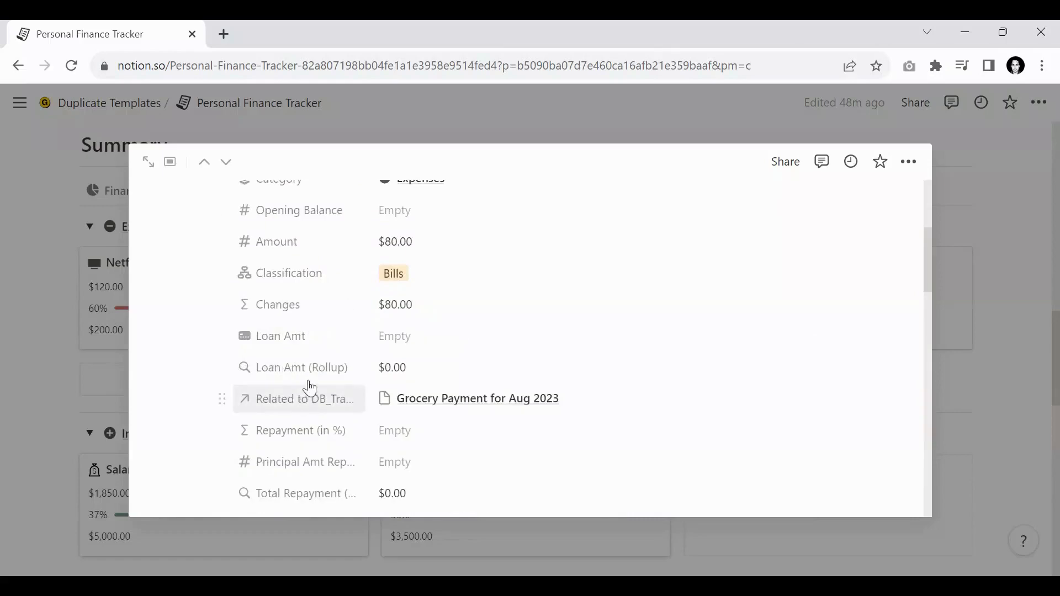
# Search the Groceries page for "Budget" and open its Budget Amount property for editing
pyautogui.scroll(-6, 315, 383)
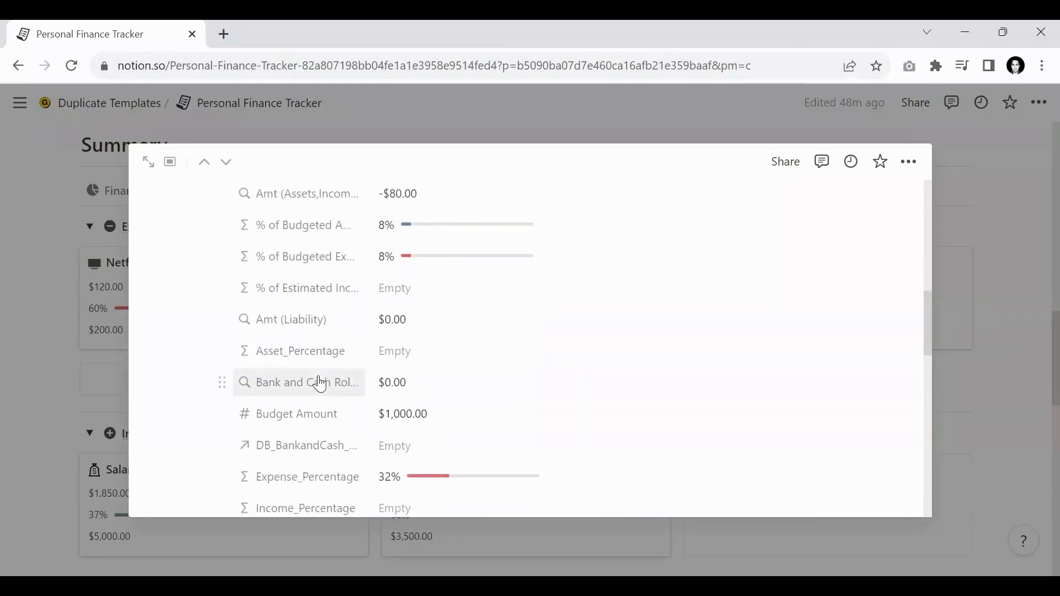
pyautogui.hotkey('ctrl', 'f')
pyautogui.write('Budget')
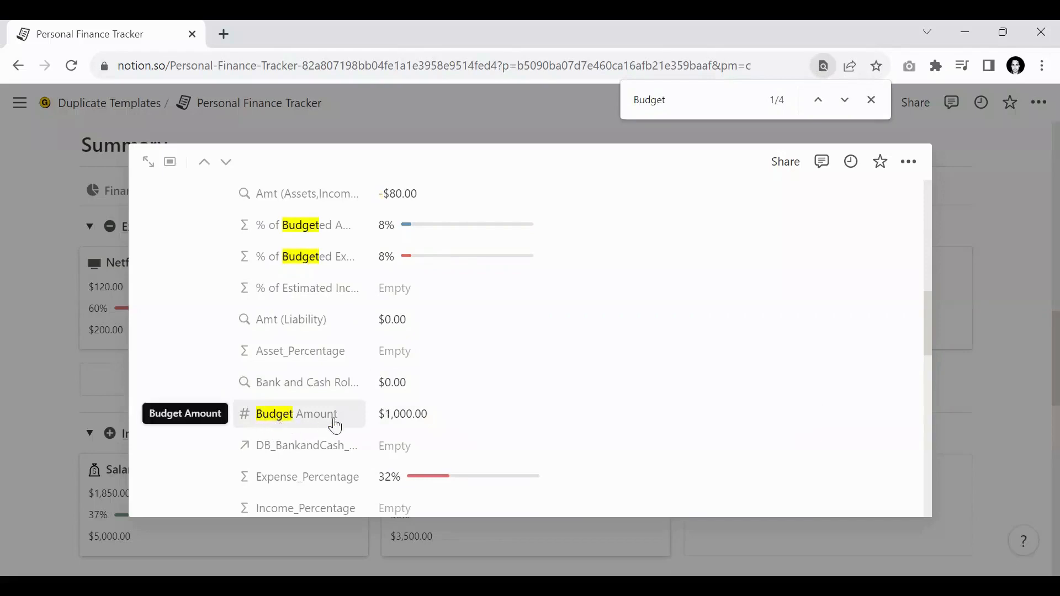
pyautogui.click(405, 421)
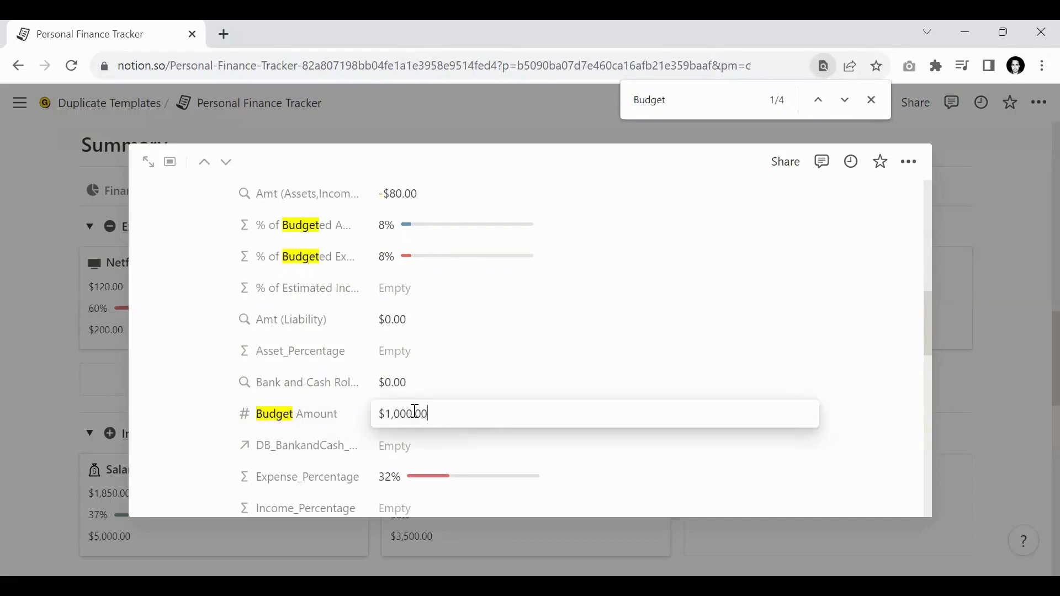
# Collapse the extra properties on the Groceries page and return to the Summary's Budget view, ending the text search
pyautogui.scroll(-10, 268, 366)
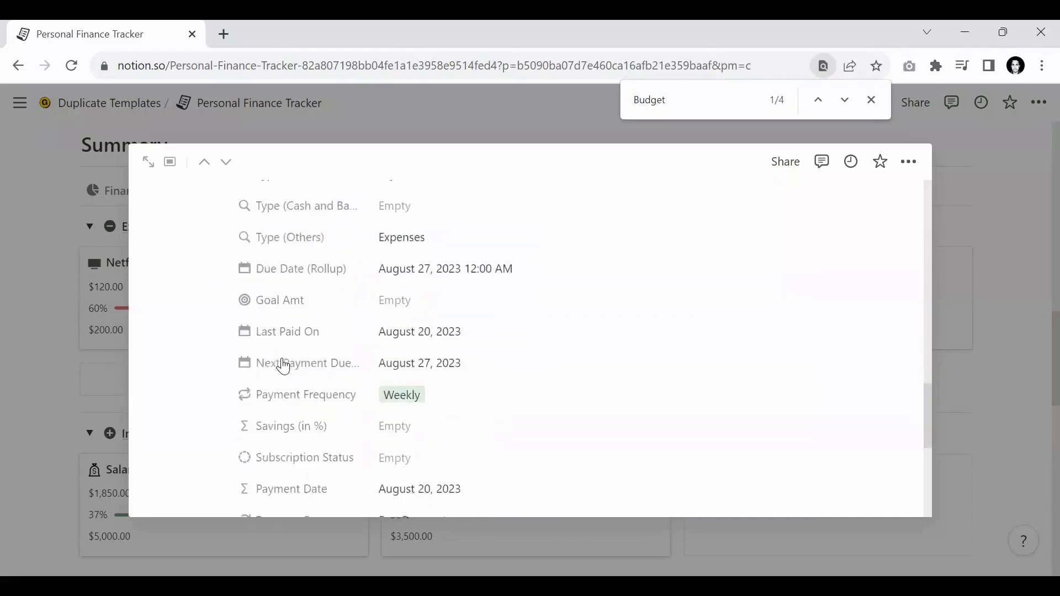
pyautogui.scroll(-3, 283, 365)
pyautogui.click(296, 332)
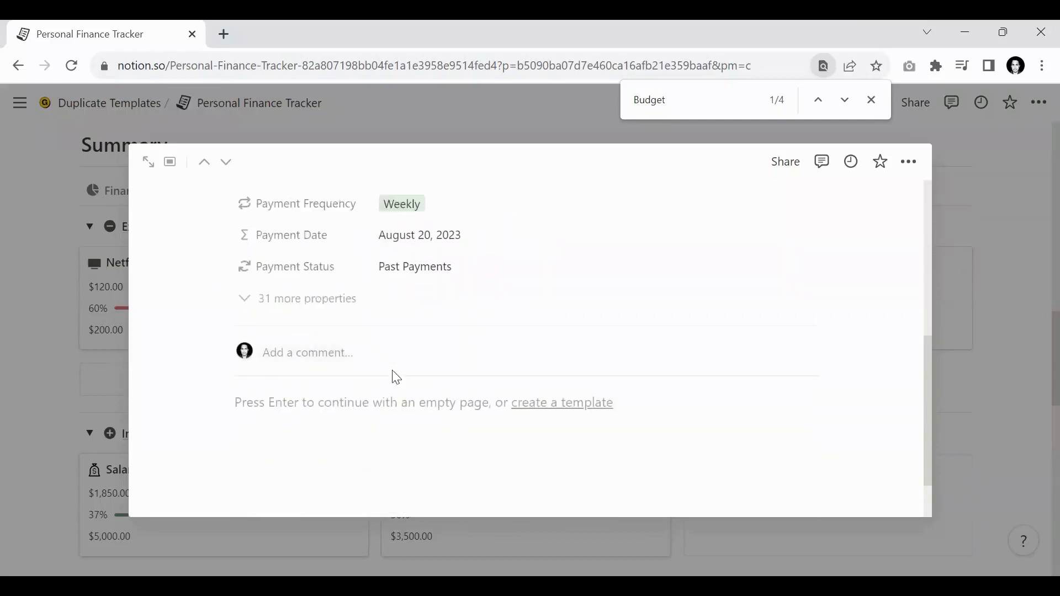
pyautogui.scroll(3, 496, 370)
pyautogui.click(984, 355)
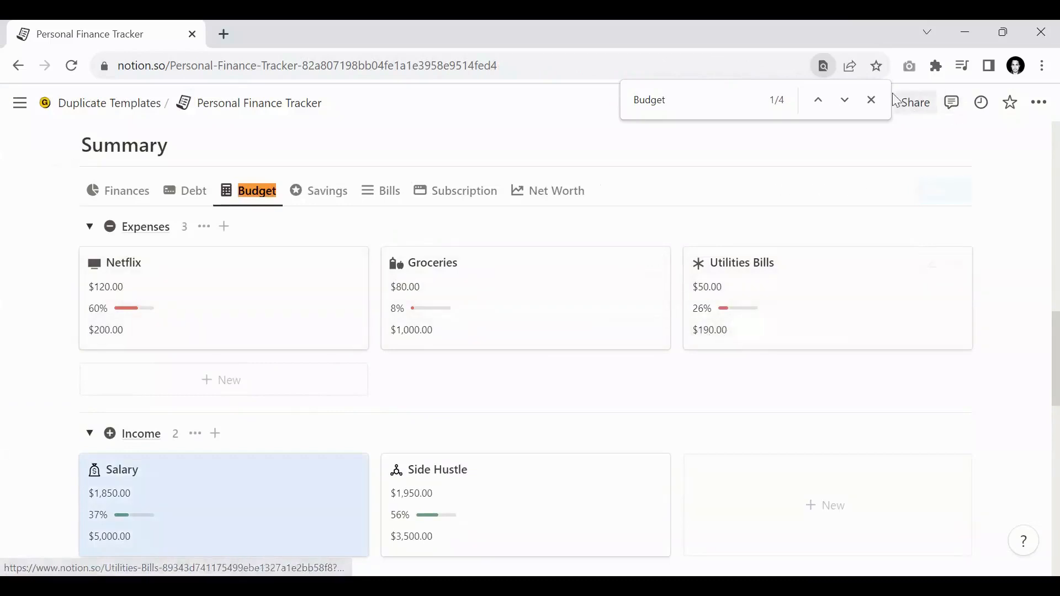
pyautogui.click(871, 99)
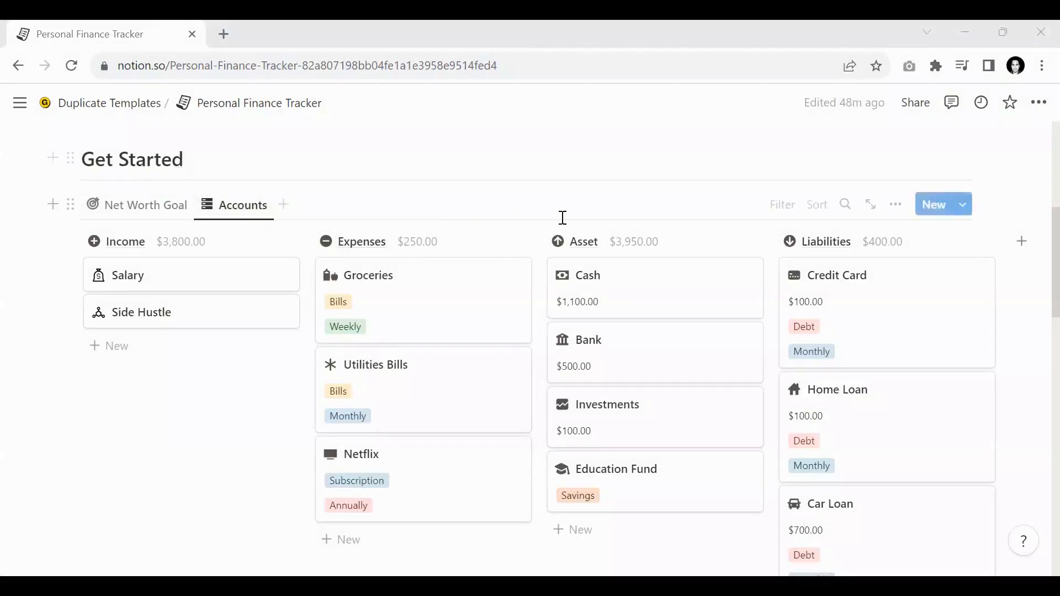
# Add a new account named Car Fund to the Asset group of the Accounts board
pyautogui.scroll(-2, 690, 223)
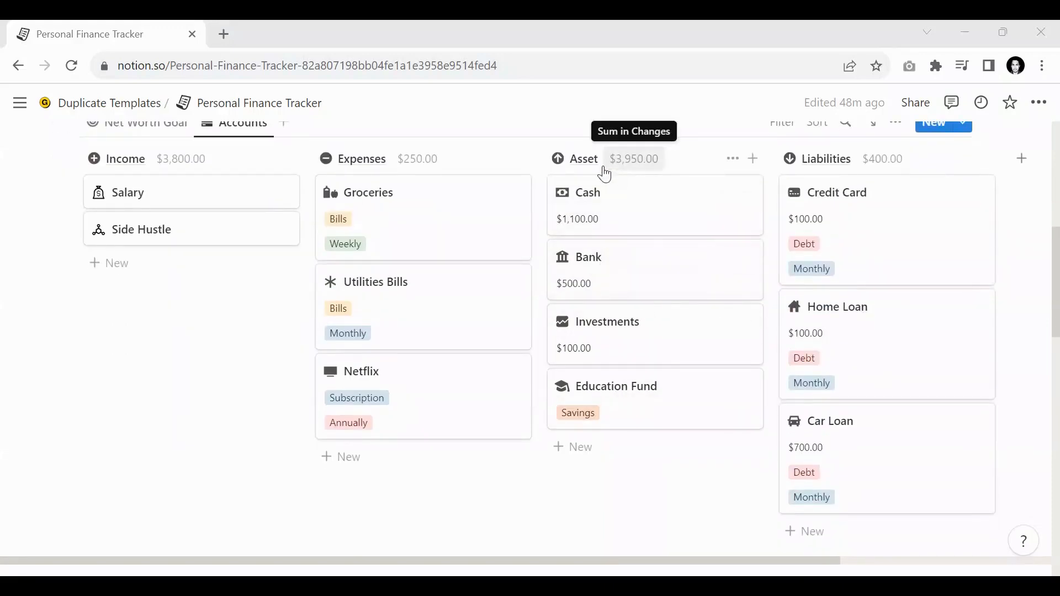
pyautogui.scroll(-1, 660, 270)
pyautogui.scroll(-1, 662, 298)
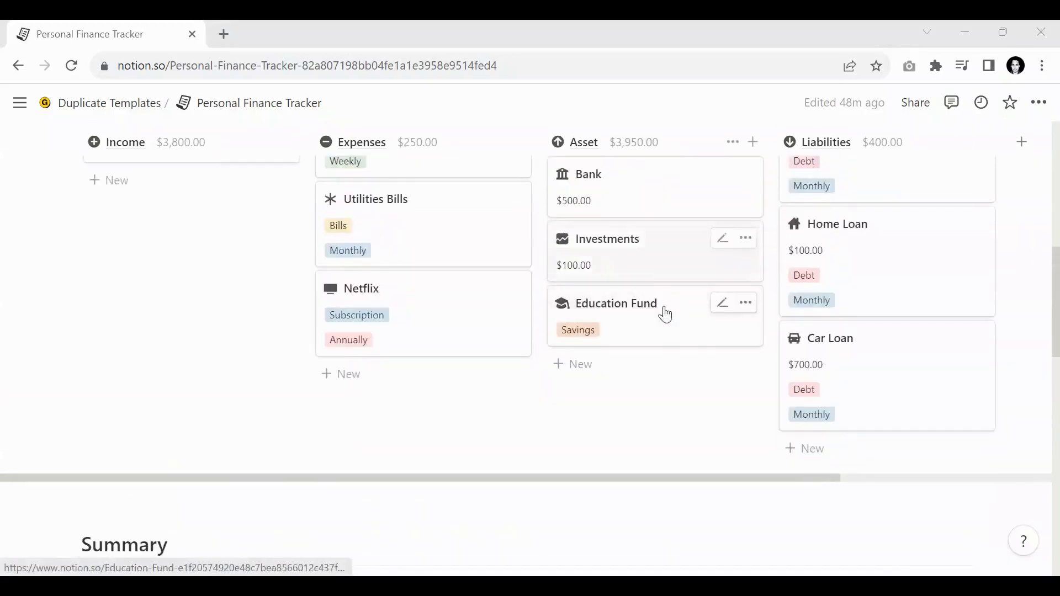
pyautogui.scroll(2, 655, 362)
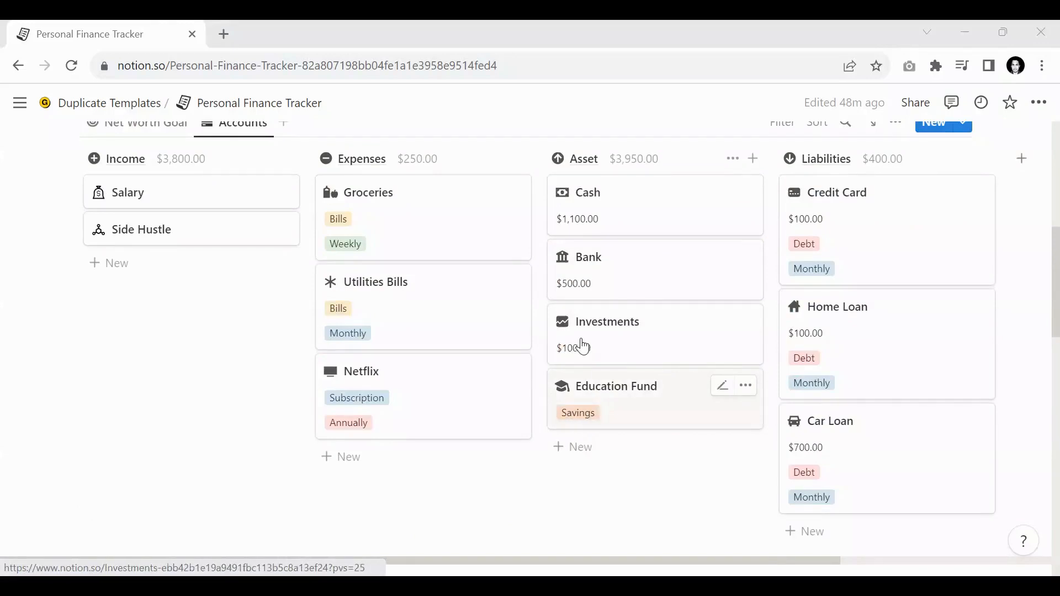
pyautogui.scroll(-1, 583, 346)
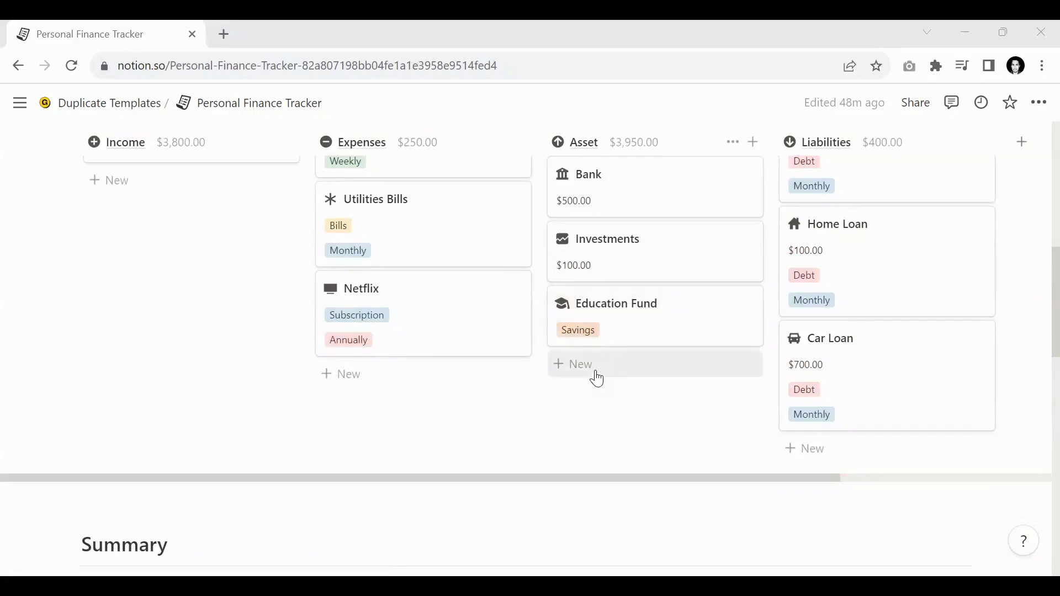
pyautogui.click(597, 366)
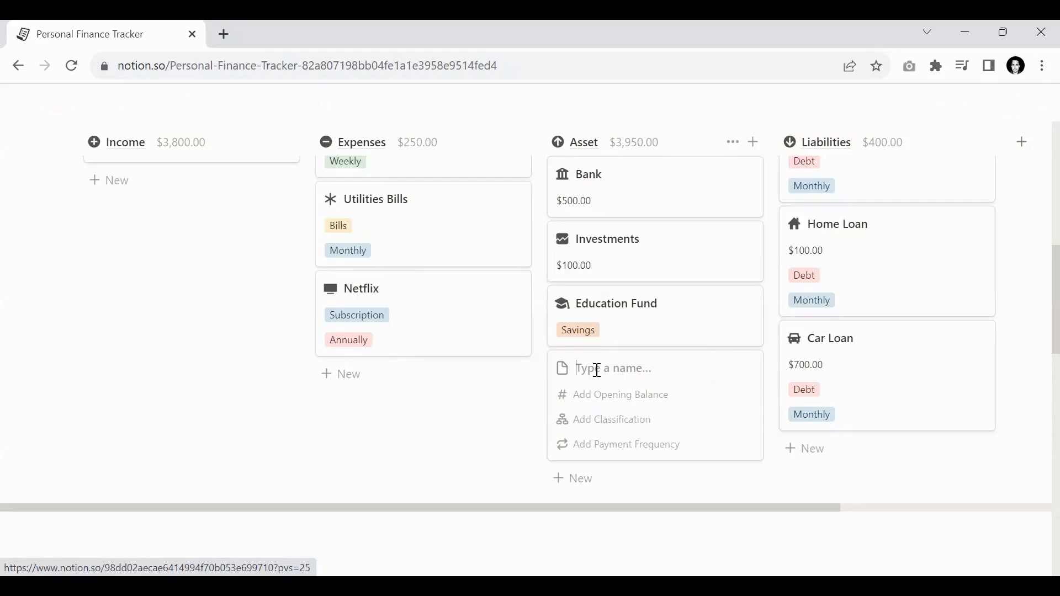
pyautogui.write('Car')
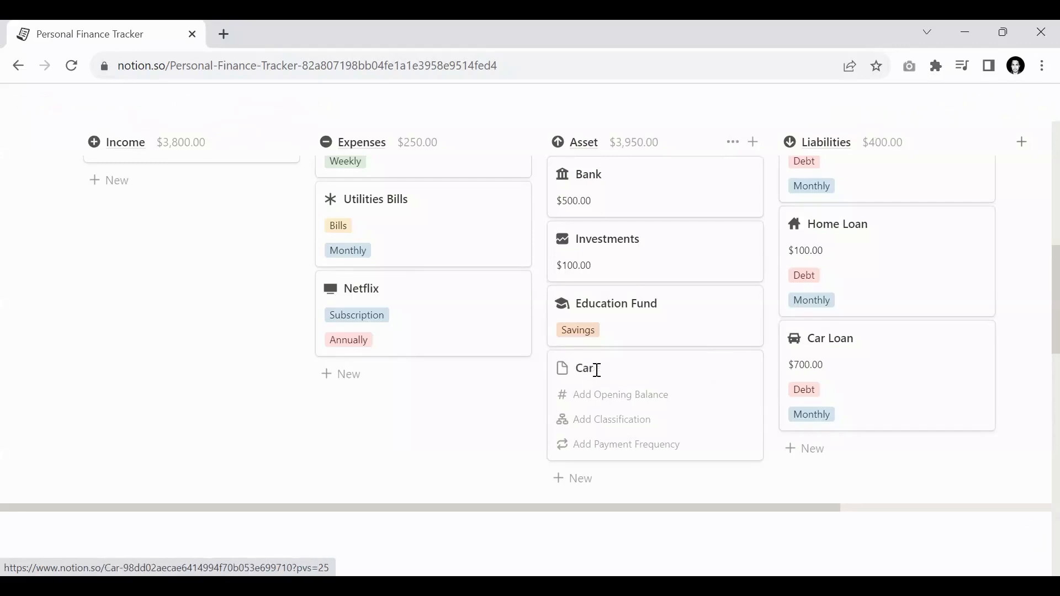
pyautogui.write(' Fund')
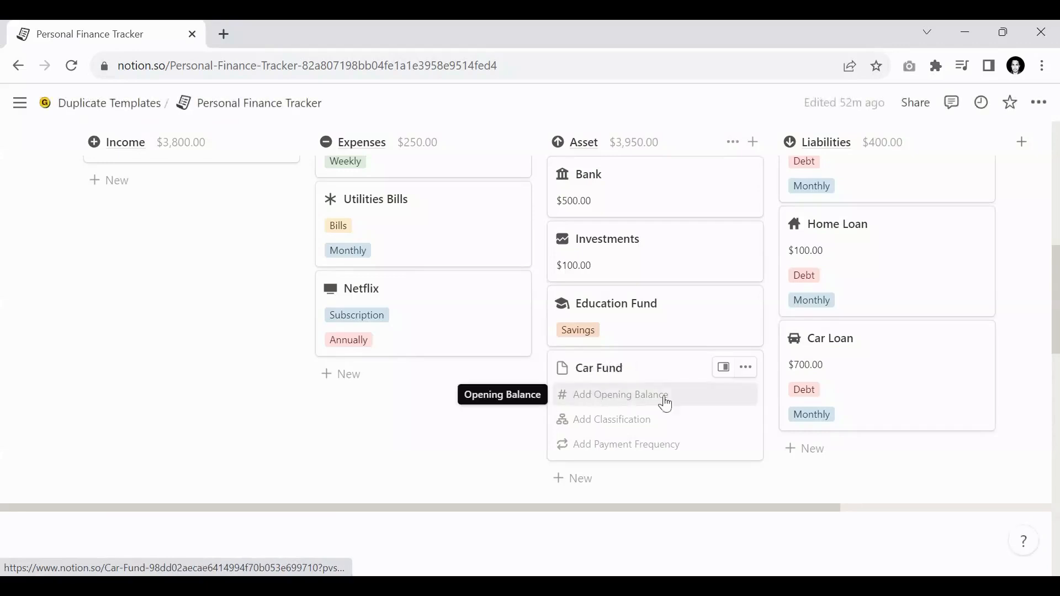
# Classify the new Car Fund account as Savings and finish editing its card
pyautogui.click(613, 424)
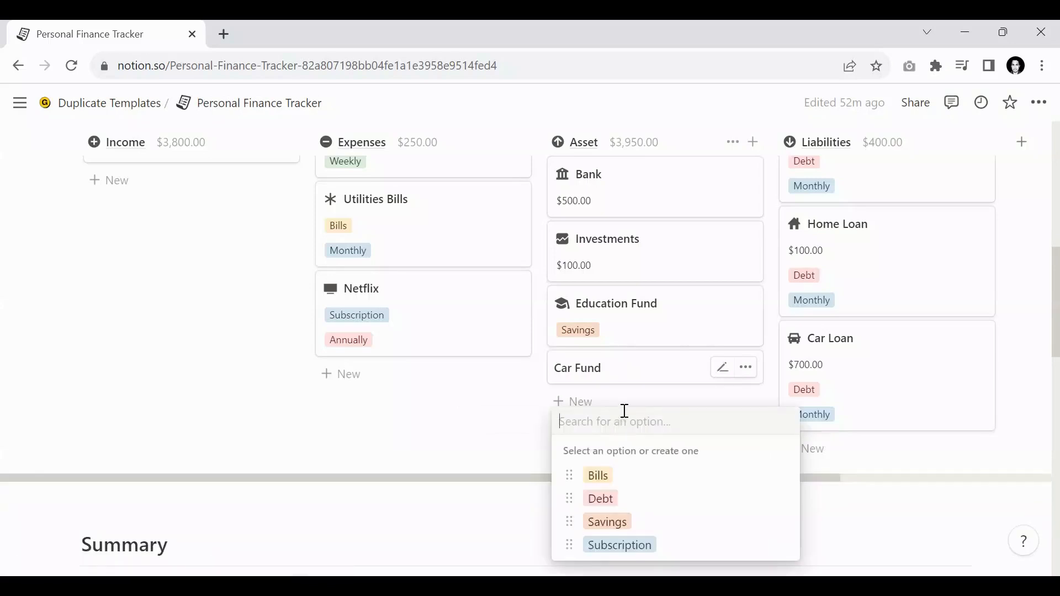
pyautogui.write('Sav')
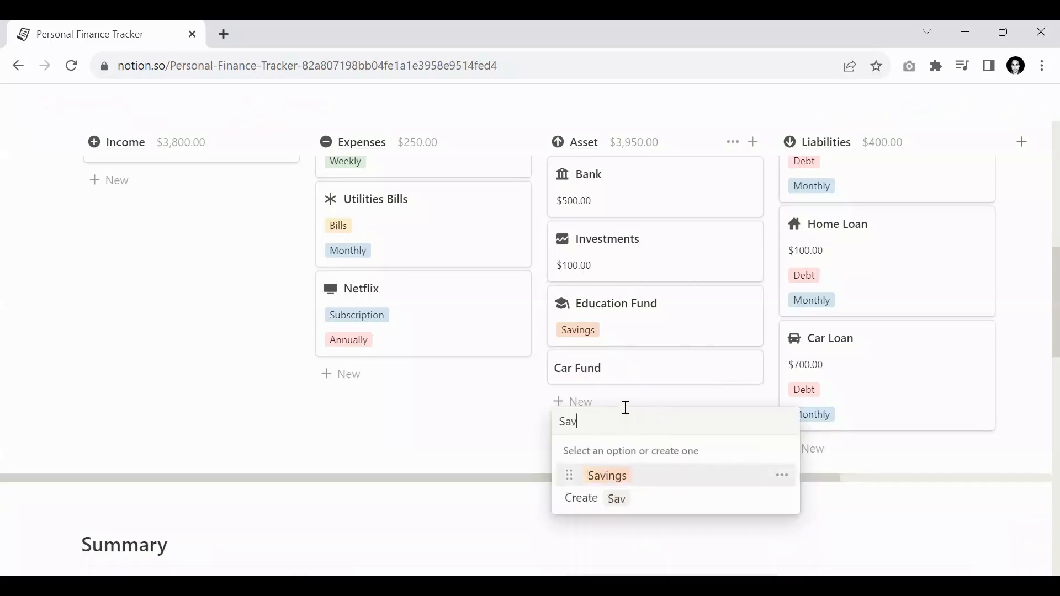
pyautogui.click(751, 481)
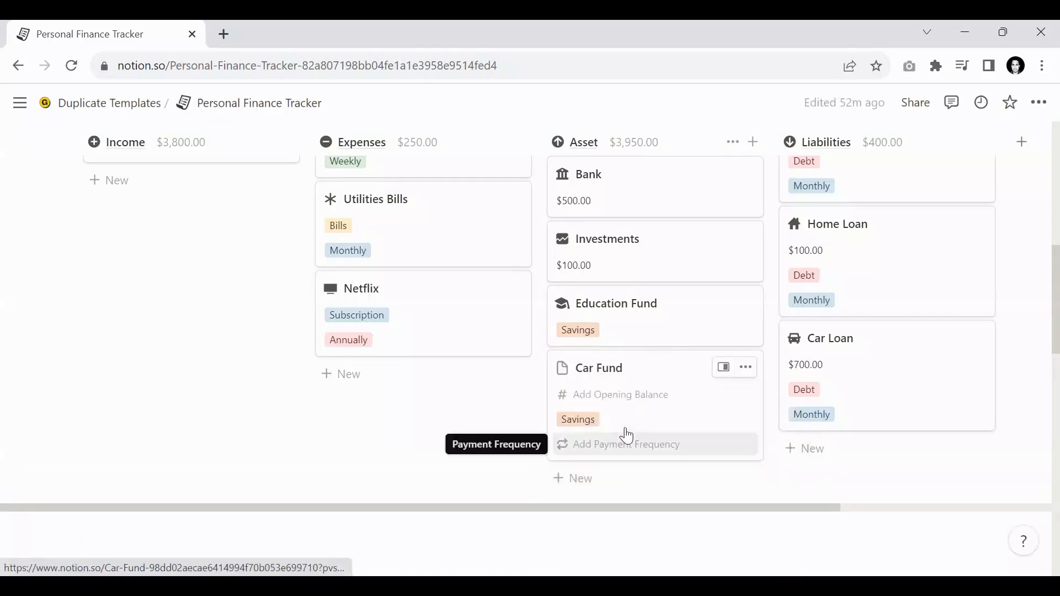
pyautogui.click(427, 403)
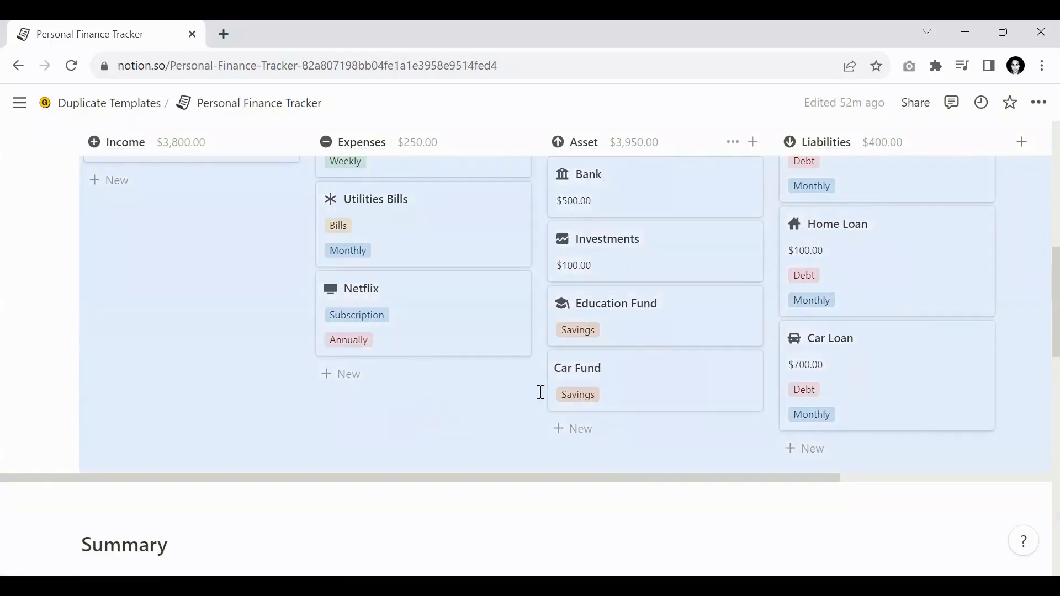
pyautogui.click(26, 414)
# Set the goal amount of the Car Fund card in the Summary's Savings view to 1200
pyautogui.scroll(-1, 481, 389)
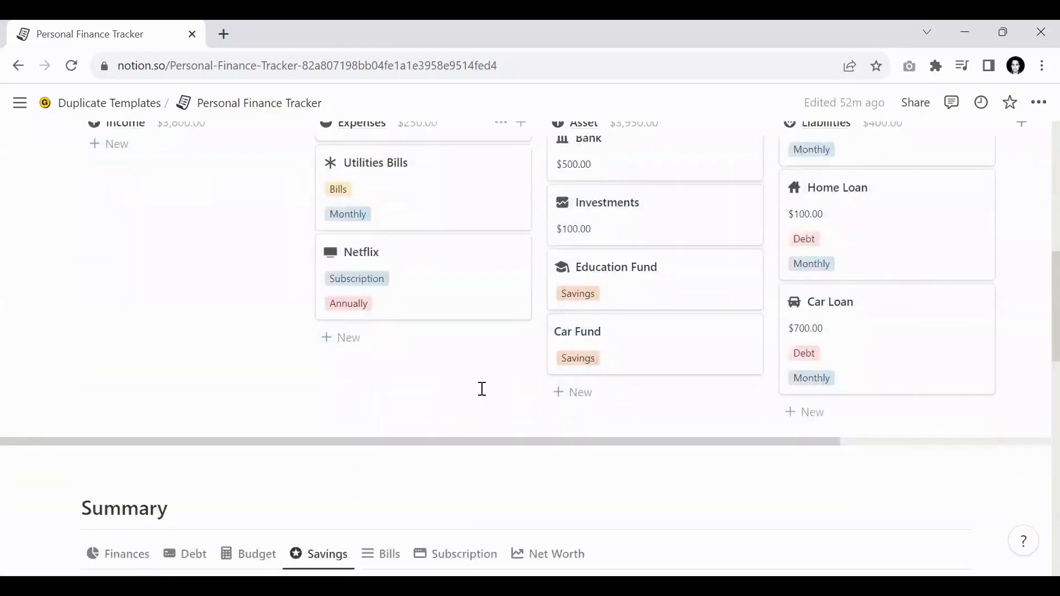
pyautogui.scroll(-4, 482, 389)
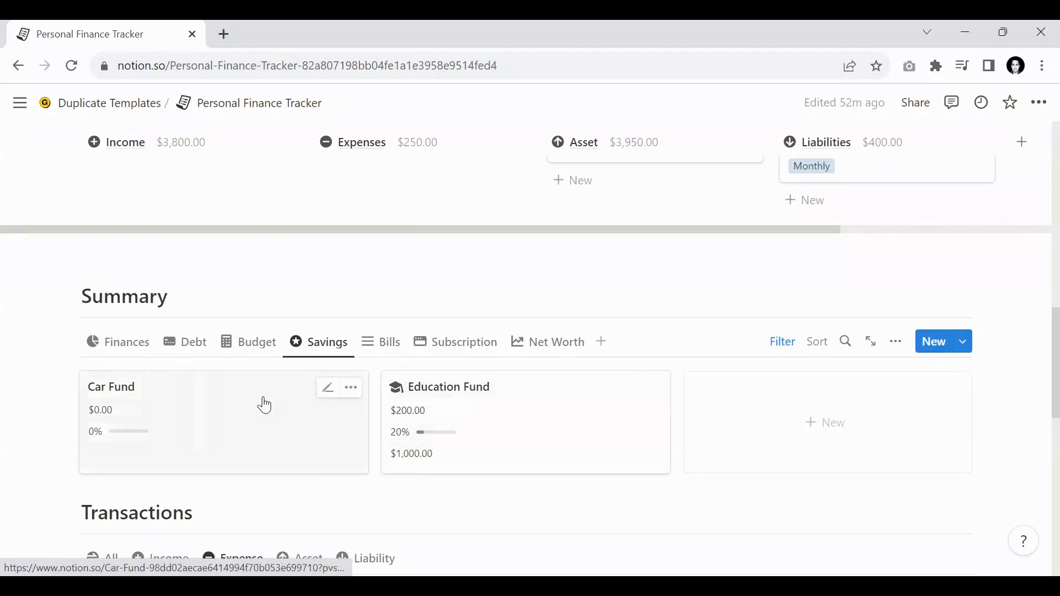
pyautogui.scroll(-1, 263, 402)
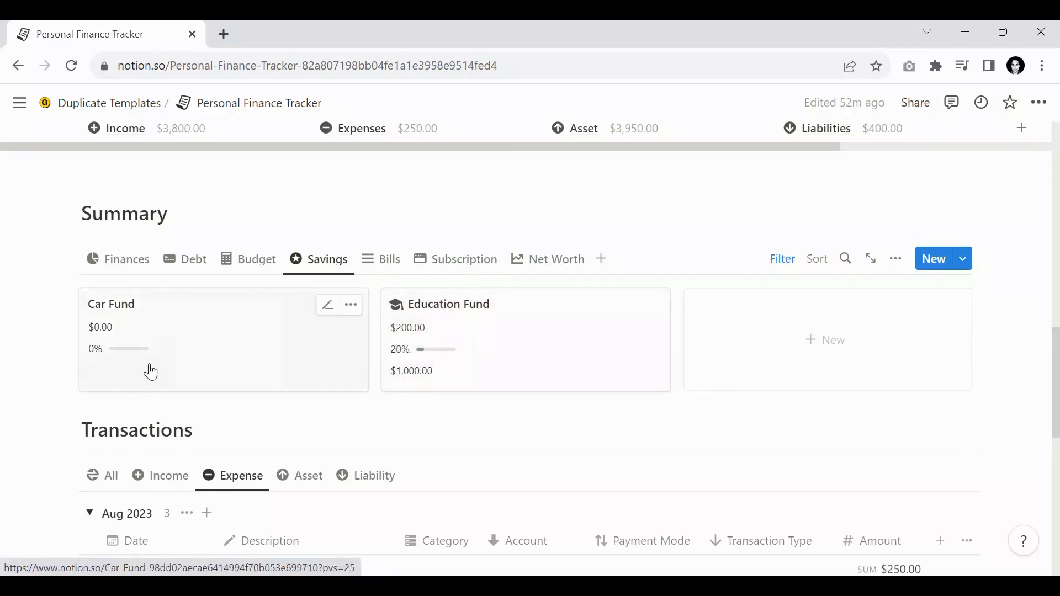
pyautogui.click(329, 314)
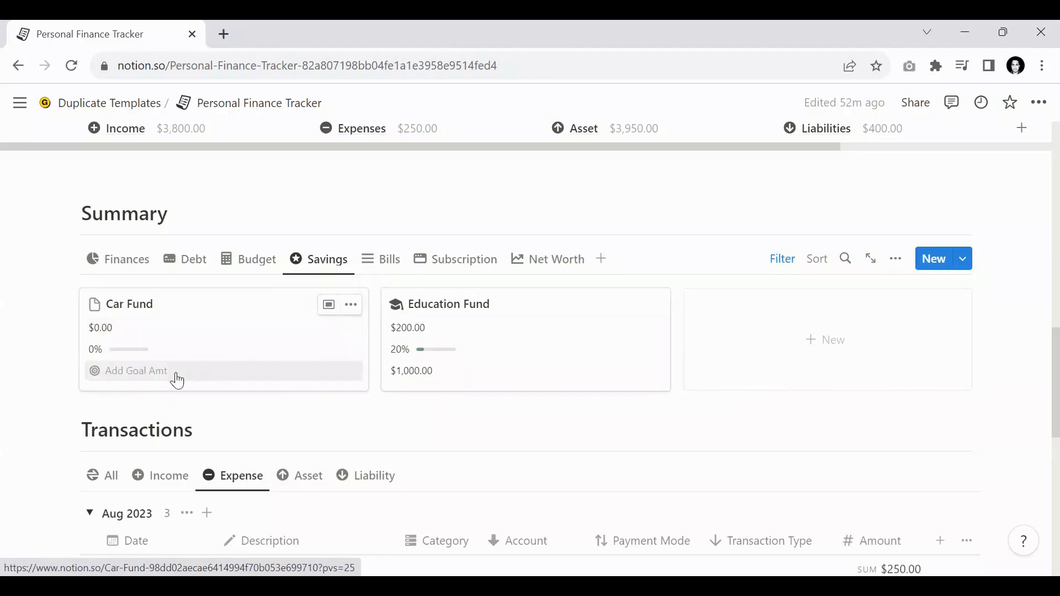
pyautogui.click(124, 371)
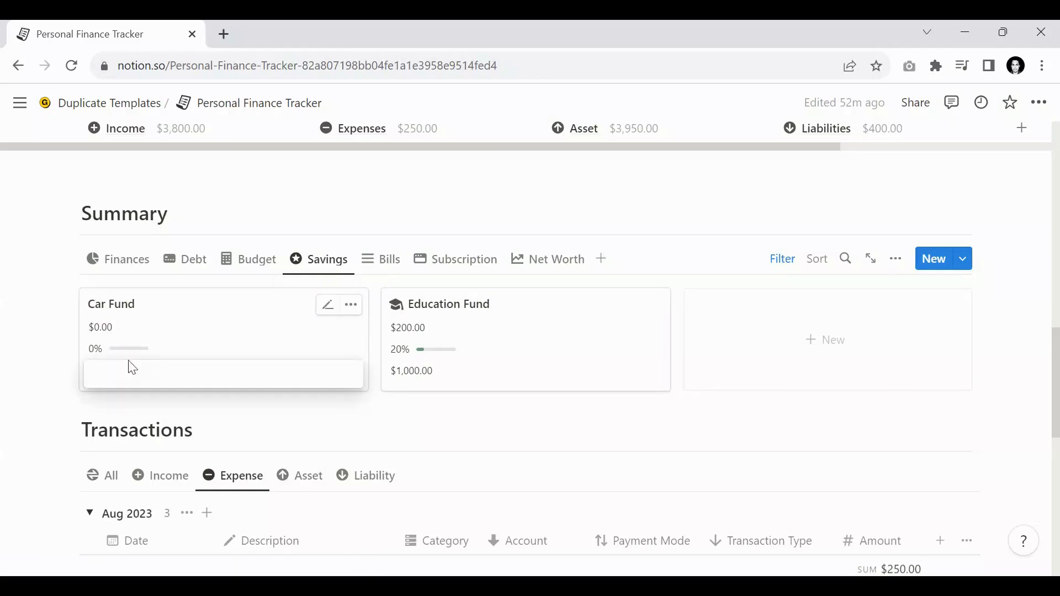
pyautogui.write('12')
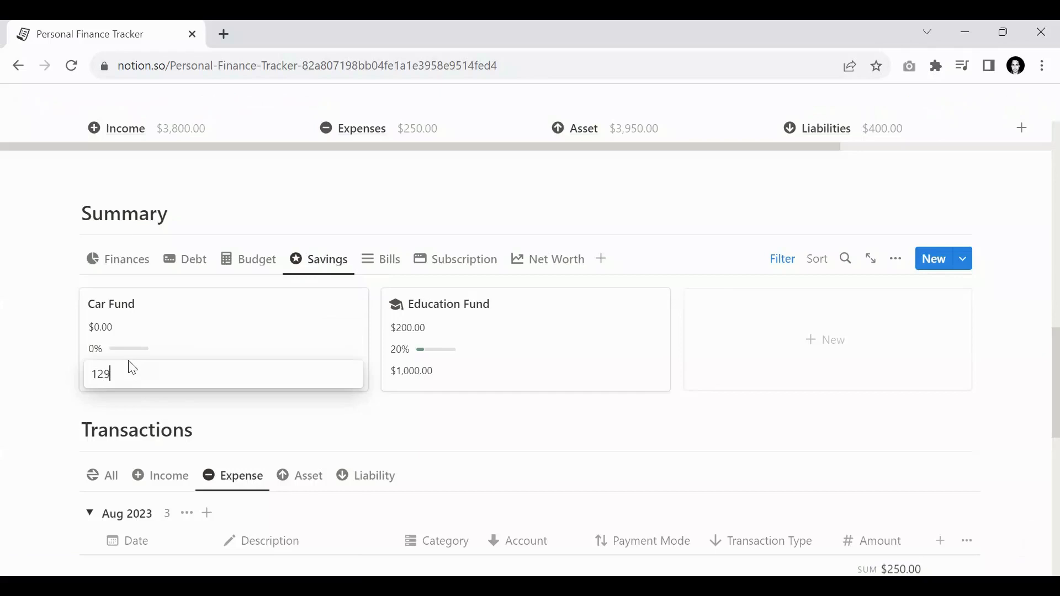
pyautogui.write('9')
pyautogui.press('BackSpace')
pyautogui.write('00')
pyautogui.press('Return')
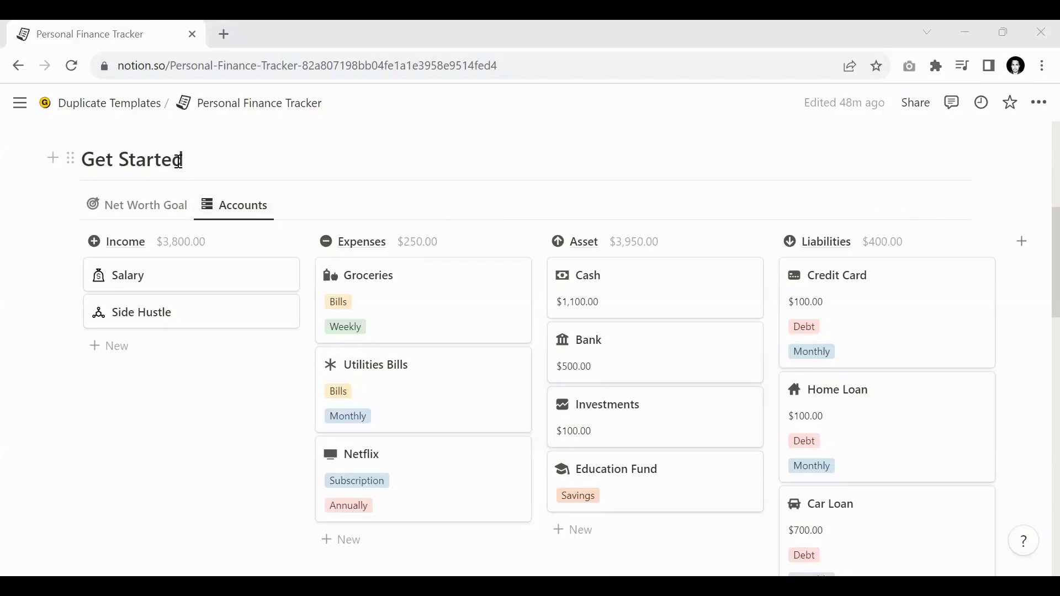
# Create a Car Fund account below Education Fund in the Asset group of the Accounts board
pyautogui.scroll(-2, 691, 221)
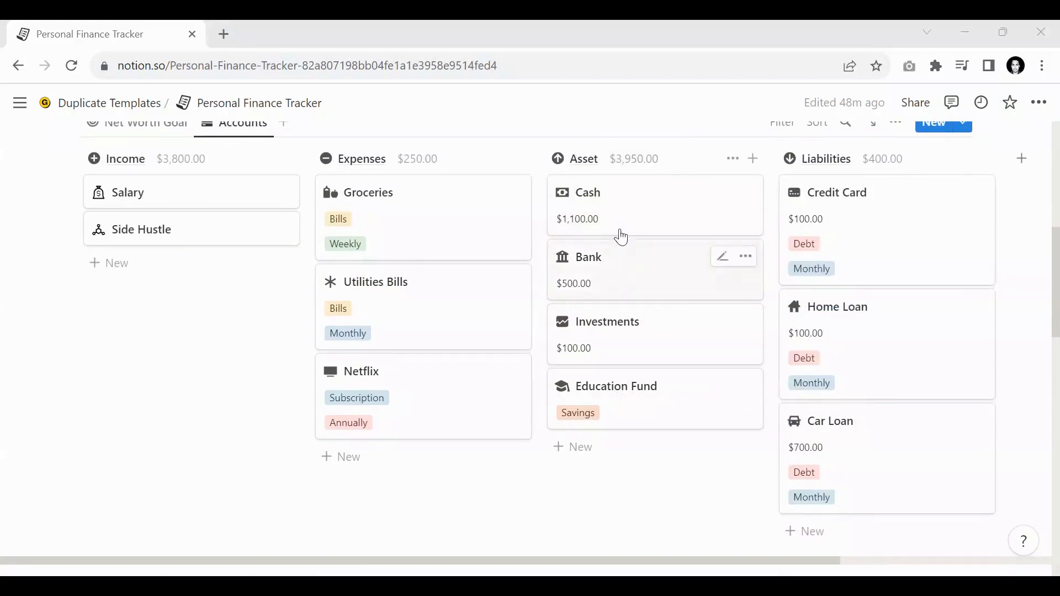
pyautogui.scroll(-3, 660, 267)
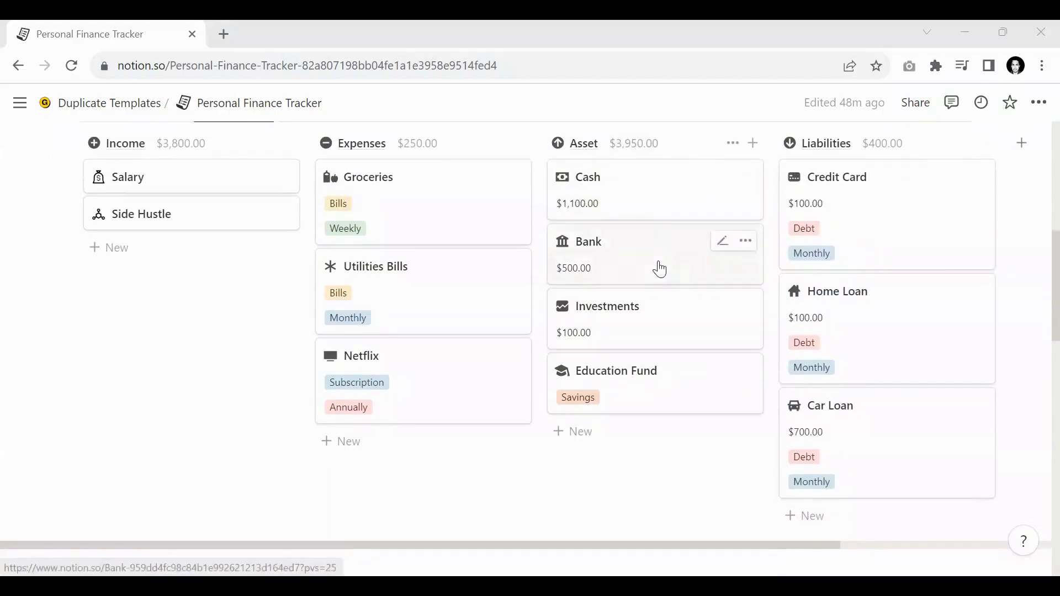
pyautogui.scroll(3, 664, 267)
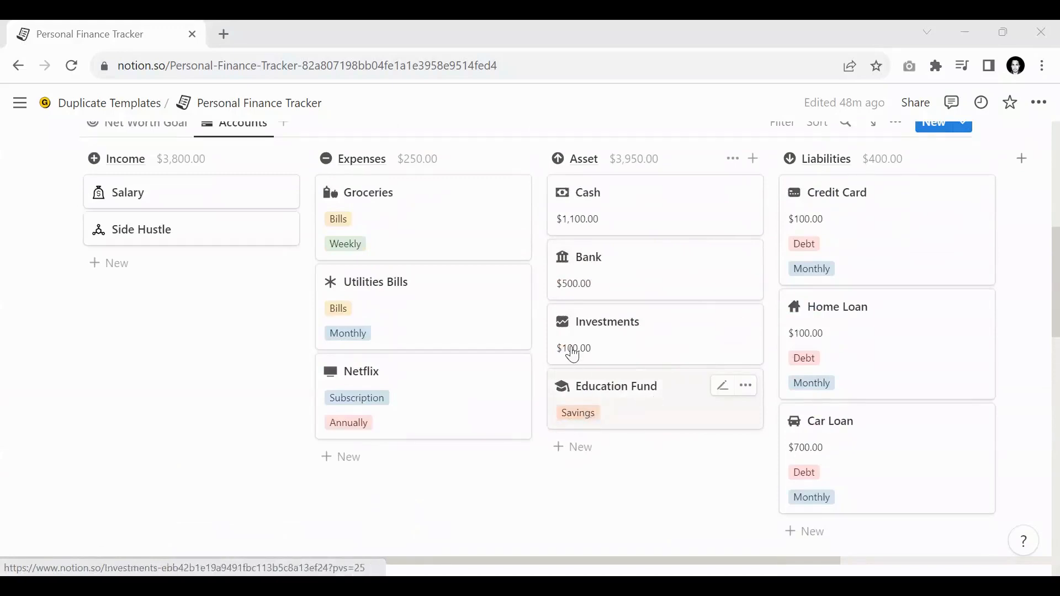
pyautogui.scroll(-2, 580, 346)
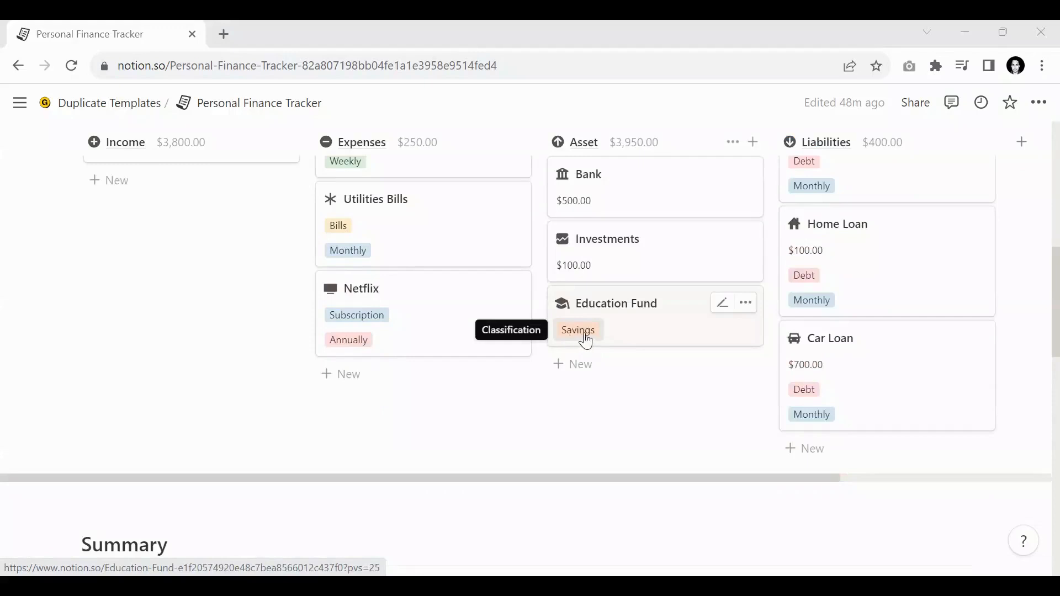
pyautogui.click(596, 379)
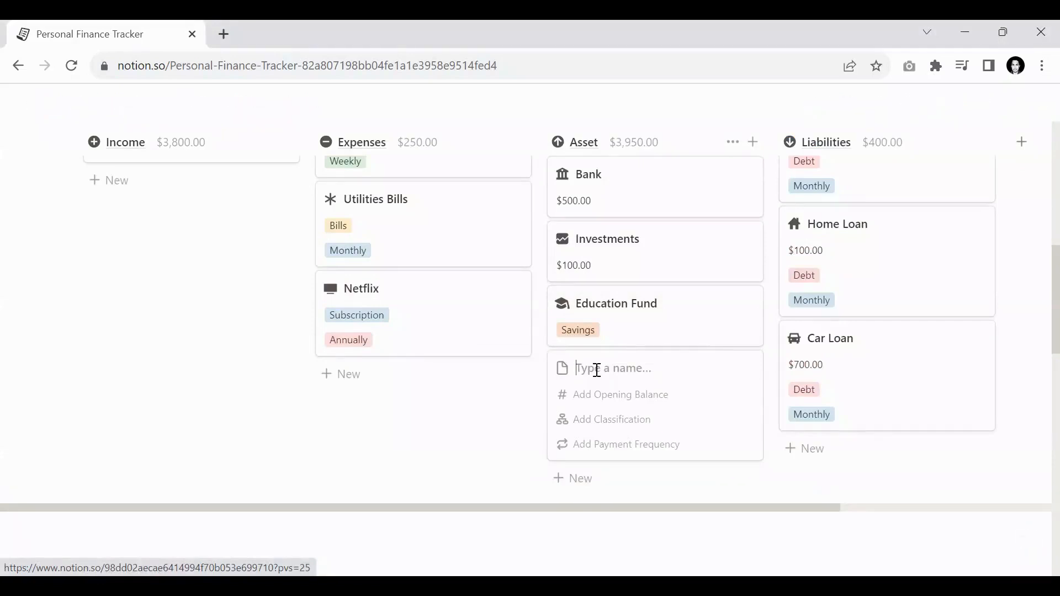
pyautogui.write('Car')
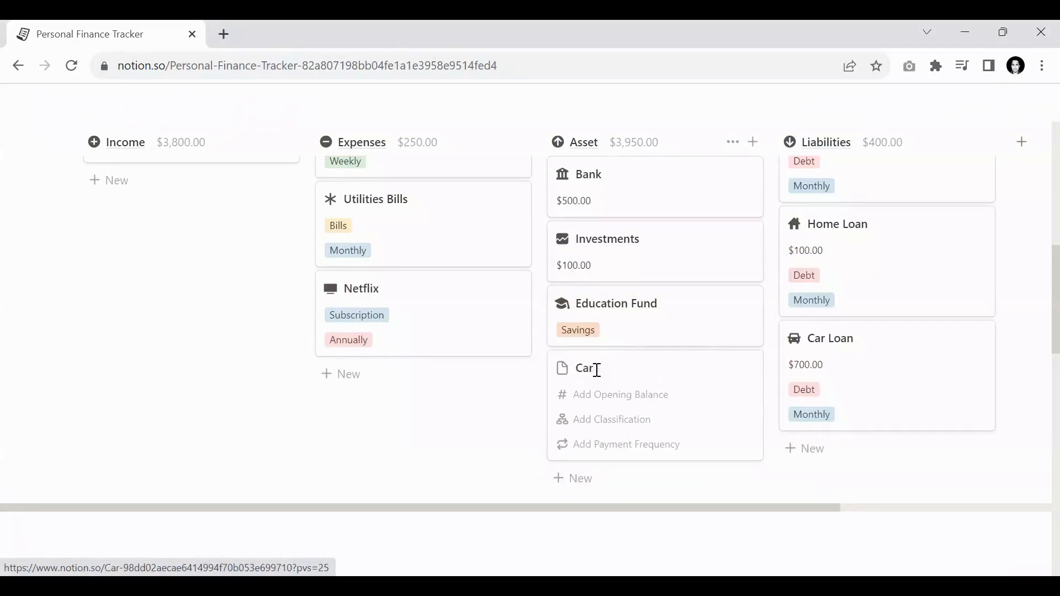
pyautogui.write(' Fund')
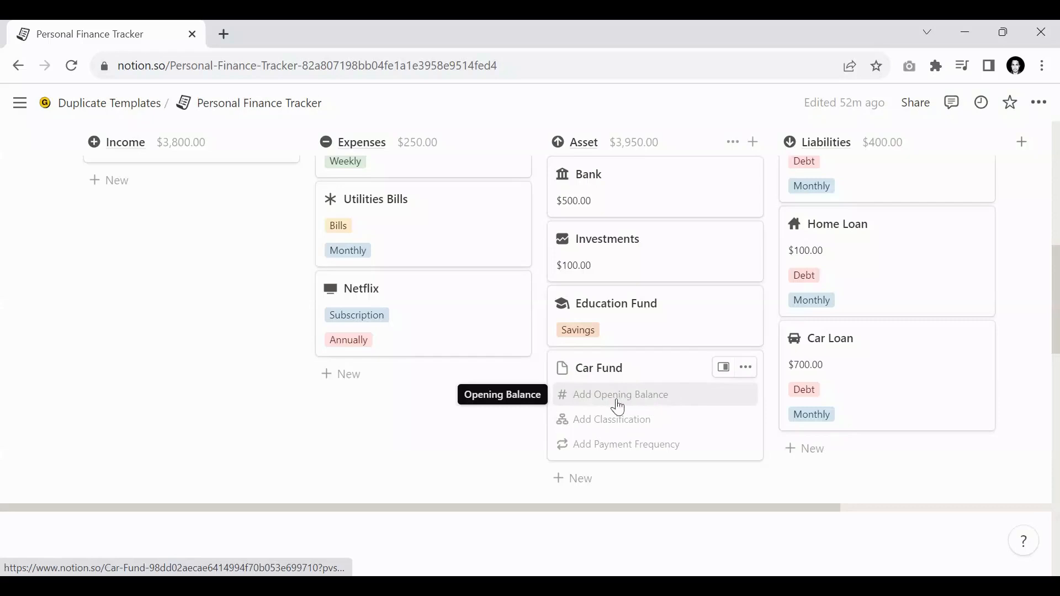
# Set the classification of the Car Fund account to Savings
pyautogui.click(609, 423)
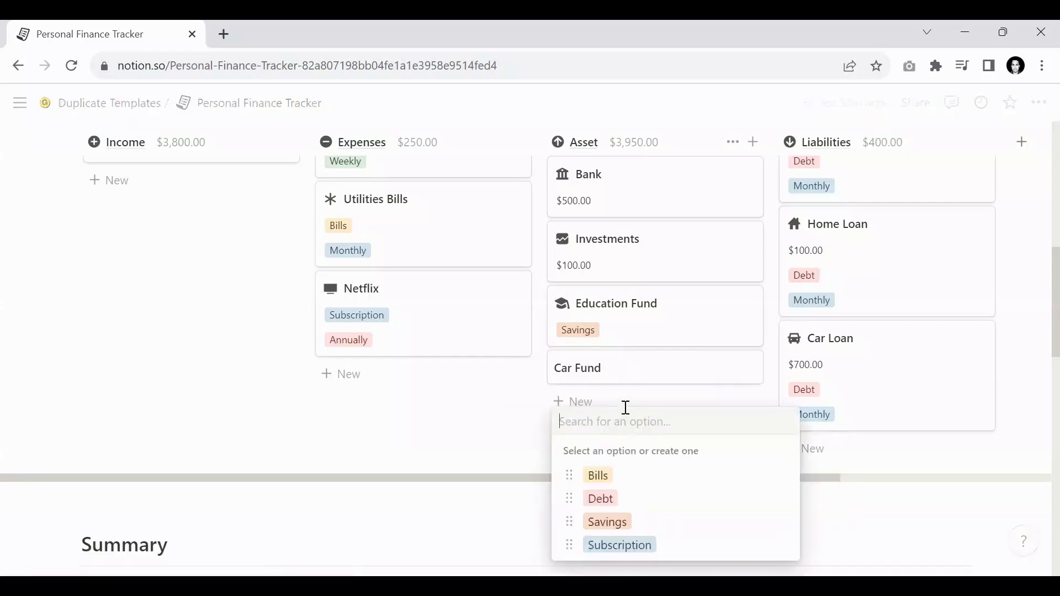
pyautogui.write('Sa')
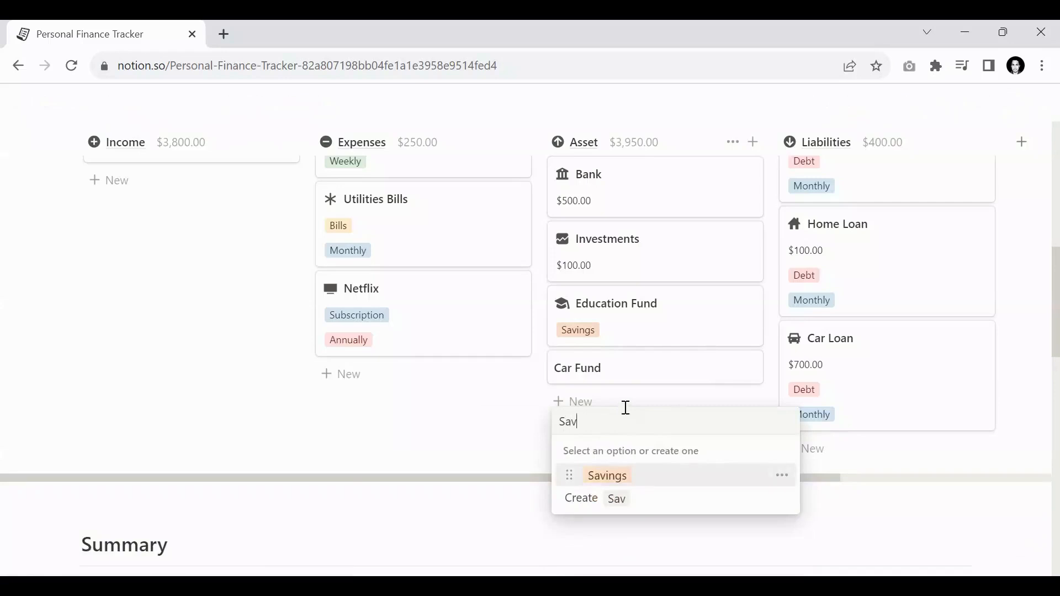
pyautogui.write('v')
pyautogui.click(750, 481)
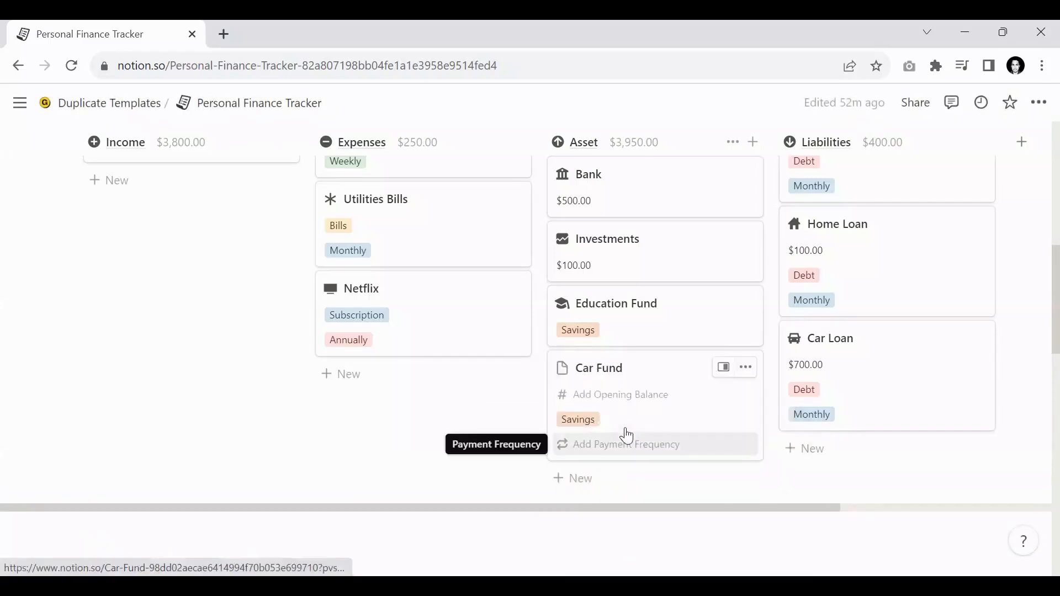
# Finish editing the Car Fund account card and set its goal amount in the Summary's Savings view to 1200
pyautogui.click(426, 403)
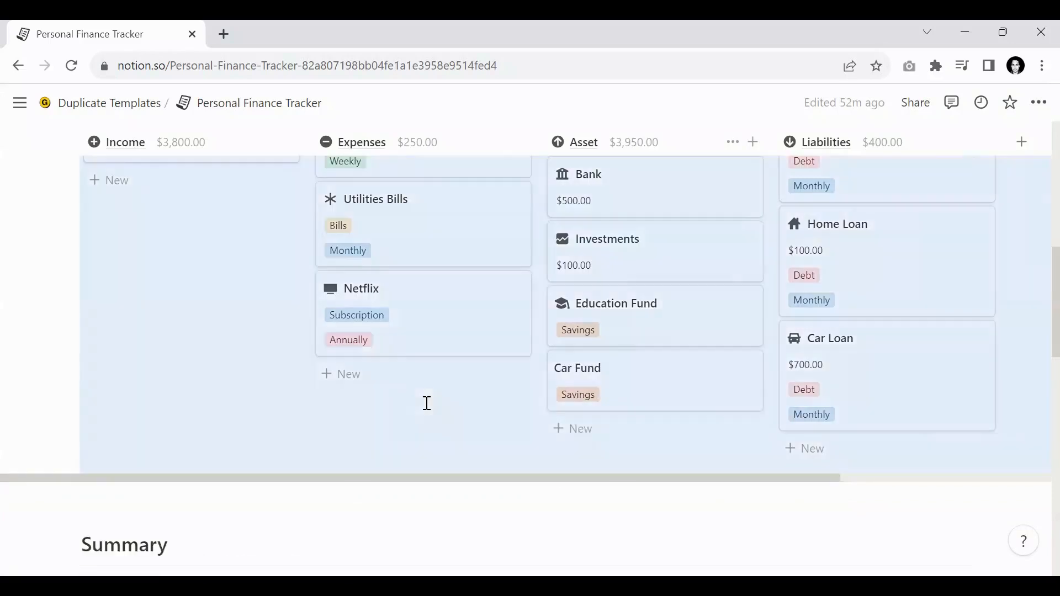
pyautogui.click(27, 415)
pyautogui.scroll(-3, 475, 387)
pyautogui.scroll(-2, 387, 371)
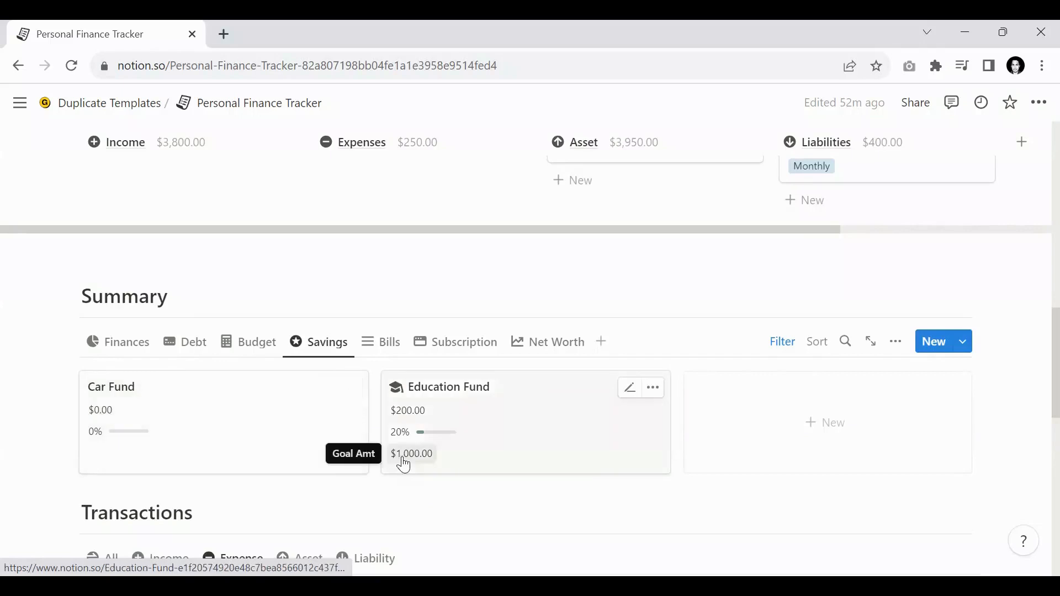
pyautogui.scroll(-2, 262, 399)
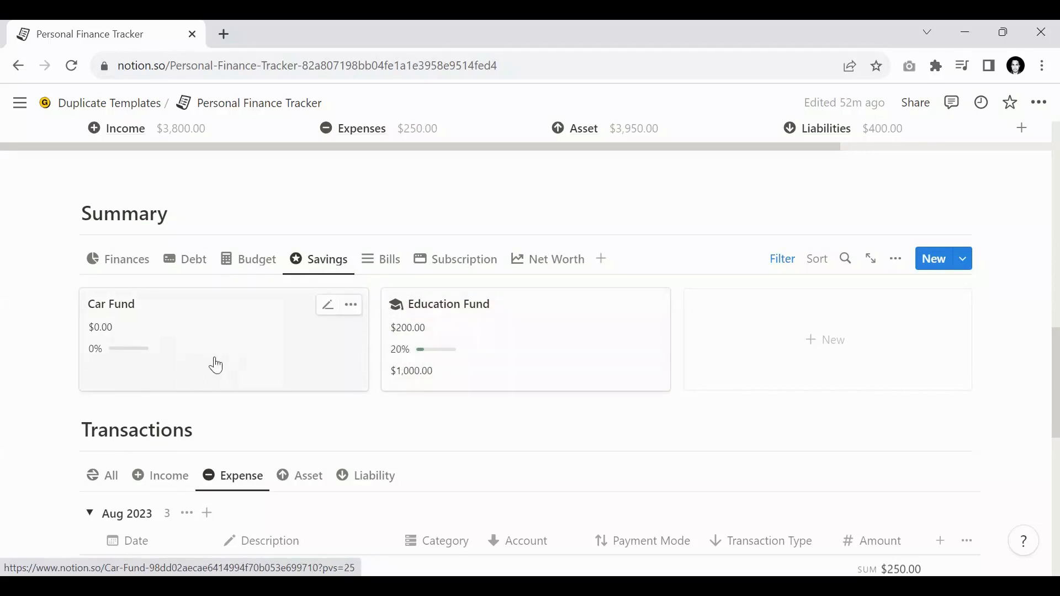
pyautogui.click(327, 308)
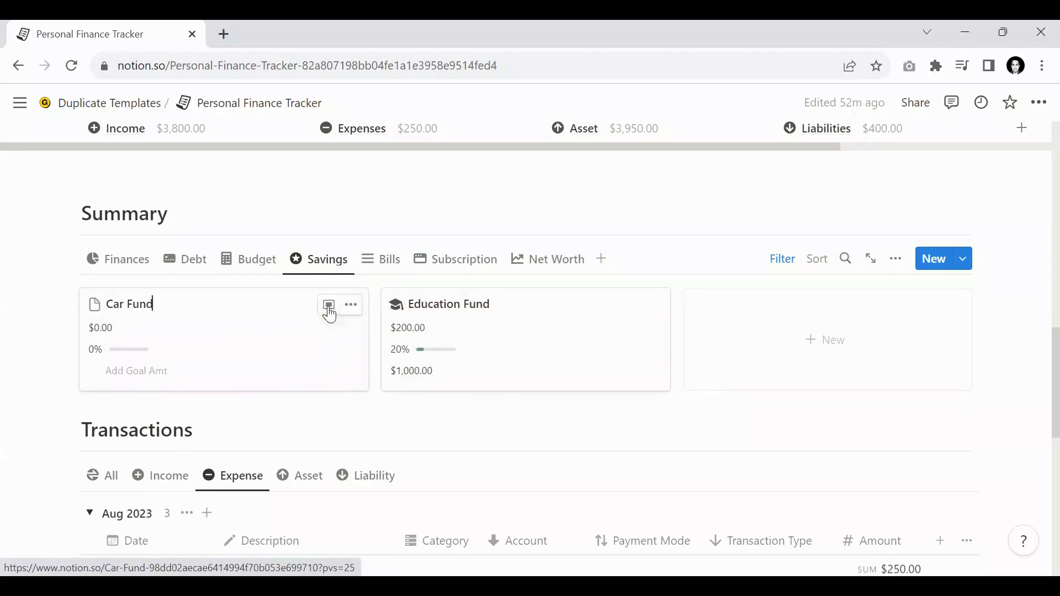
pyautogui.click(122, 374)
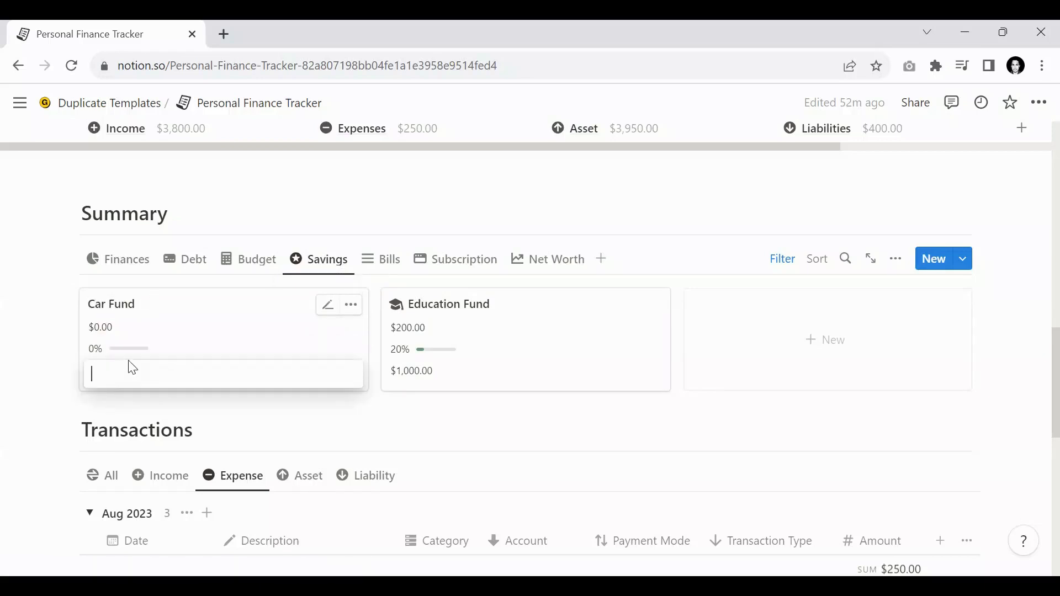
pyautogui.write('129')
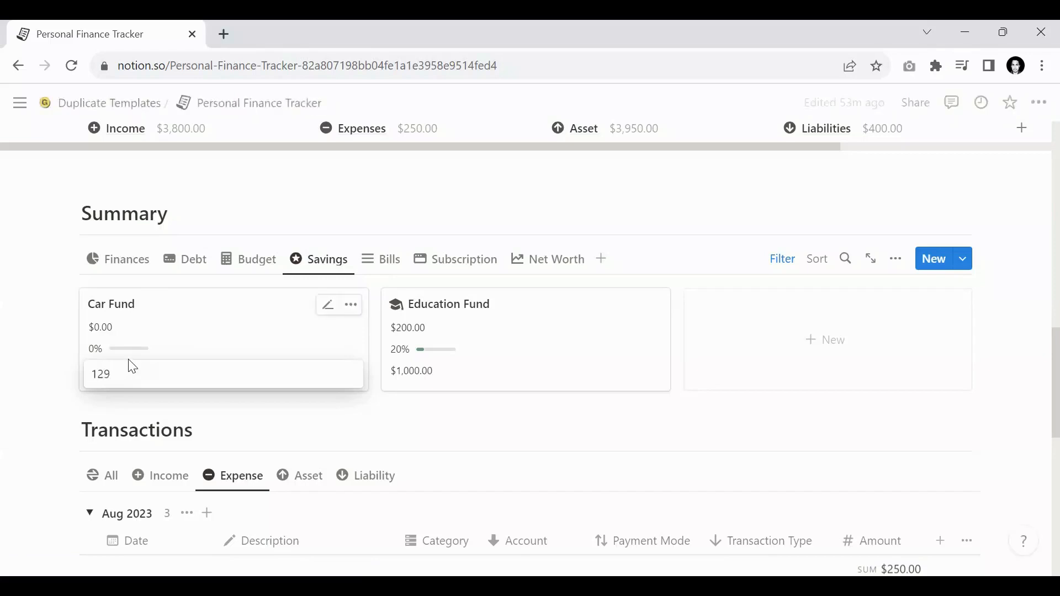
pyautogui.press('BackSpace')
pyautogui.write('-0')
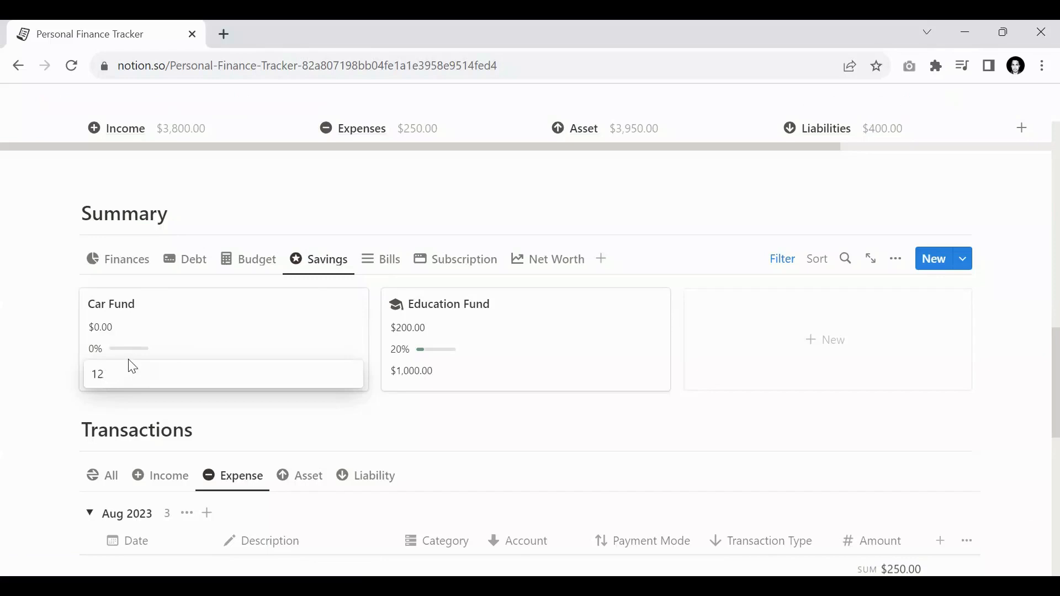
pyautogui.write('00')
pyautogui.press('Return')
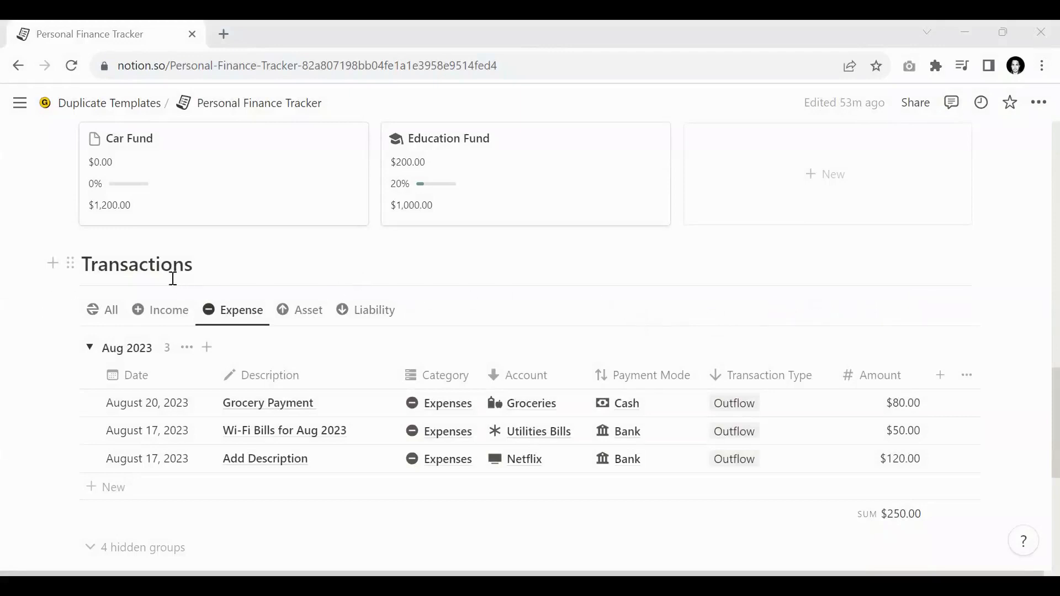
# Add an Aug 2023 transaction described as "Car Fund Savings" in the Asset view of Transactions
pyautogui.click(309, 323)
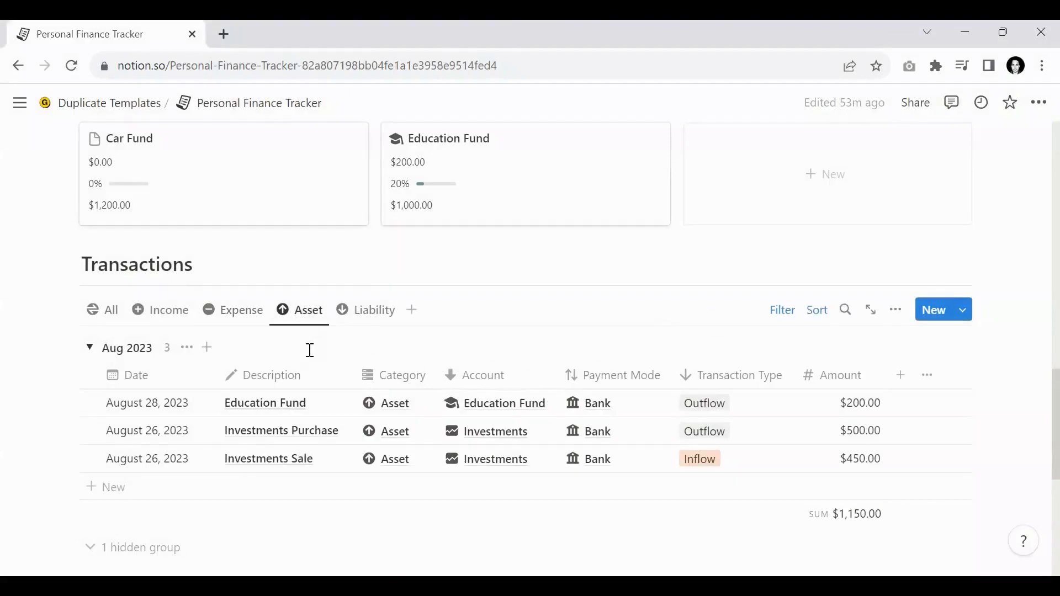
pyautogui.scroll(-2, 300, 388)
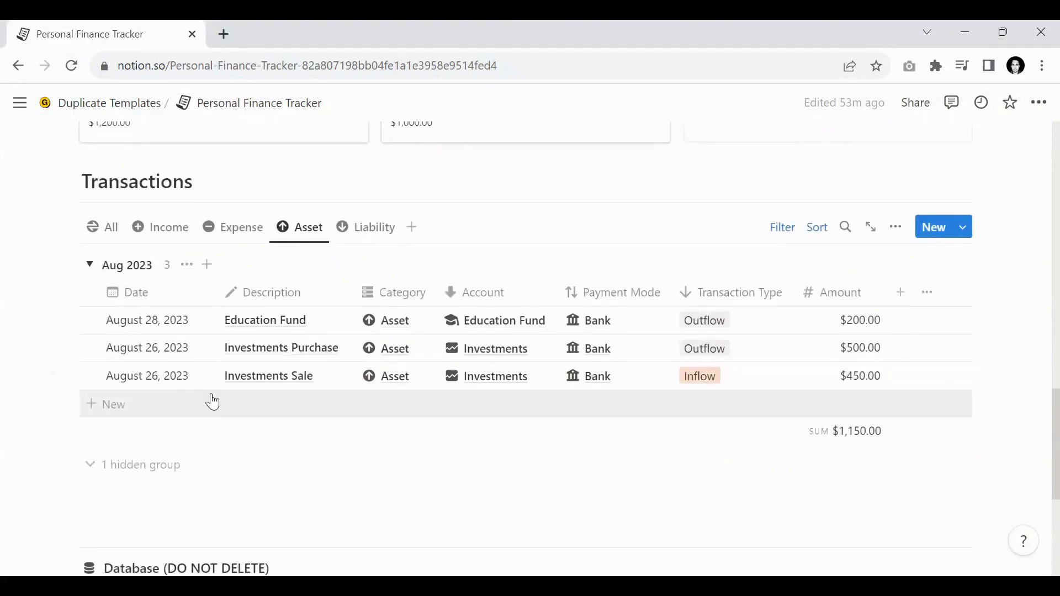
pyautogui.click(150, 408)
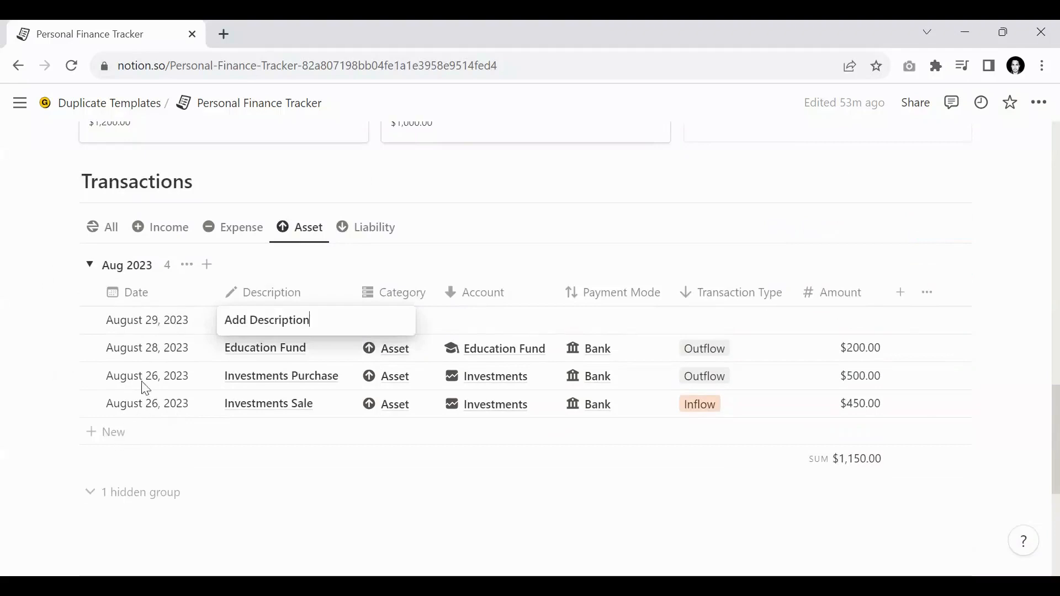
pyautogui.tripleClick(304, 314)
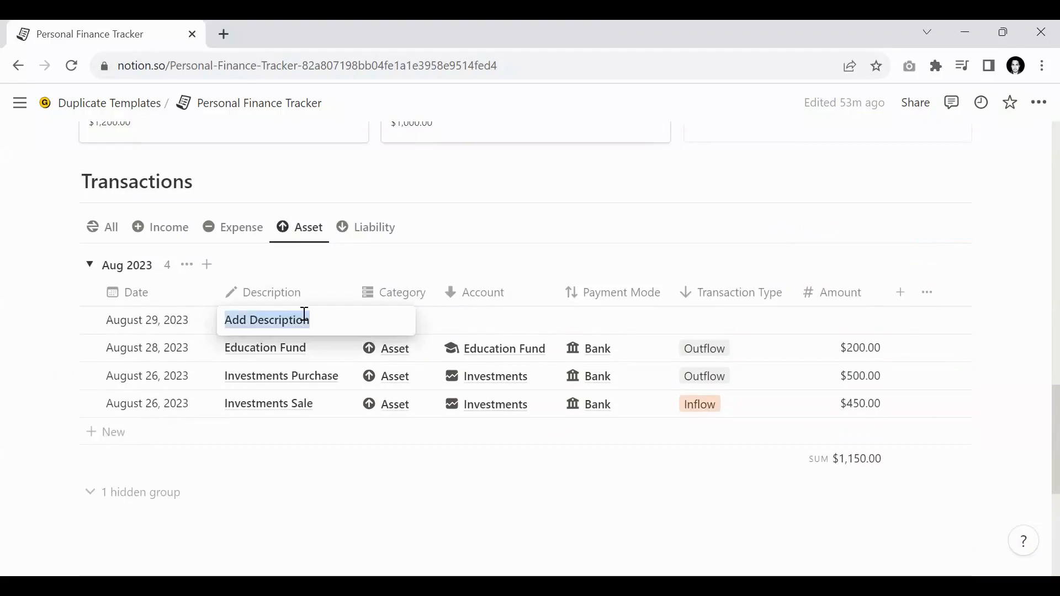
pyautogui.write('Car Fund Sav')
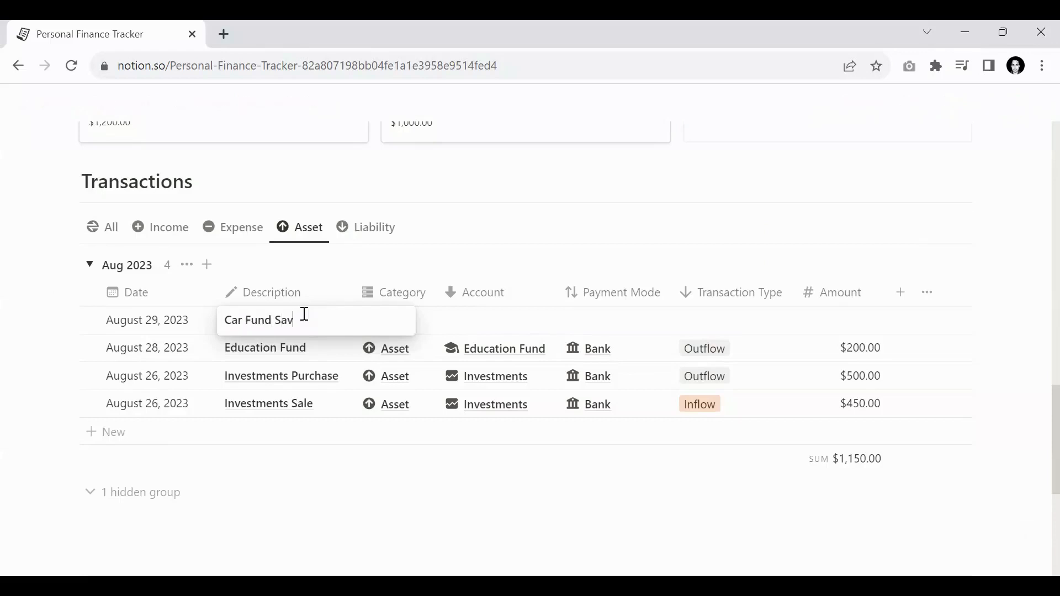
pyautogui.press('Tab')
pyautogui.press('Tab')
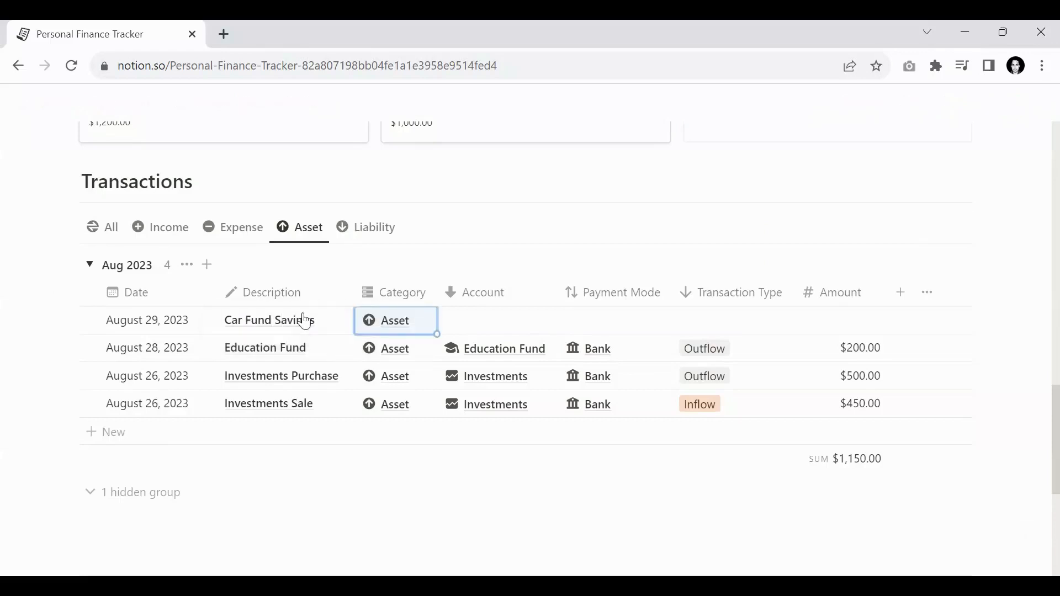
# Link the Car Fund Savings transaction to the Car Fund account and set its payment mode to Bank
pyautogui.click(479, 326)
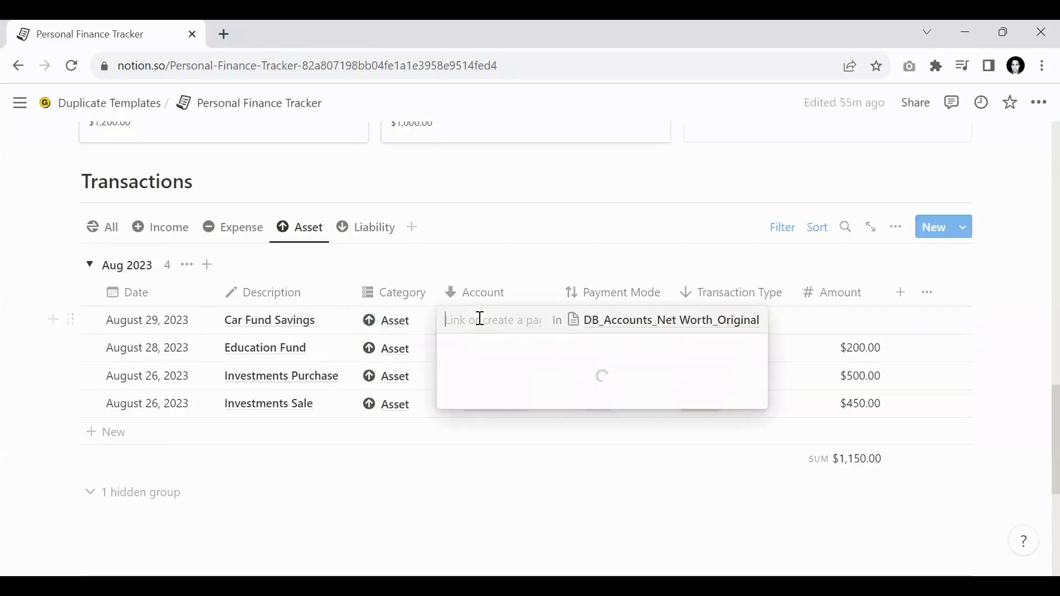
pyautogui.write('Car')
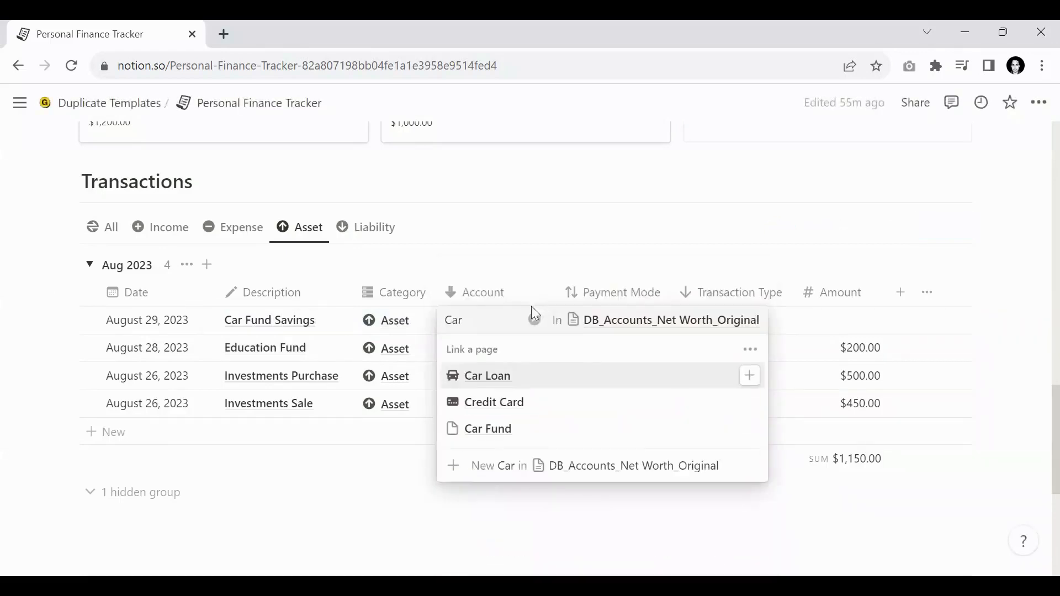
pyautogui.click(505, 429)
pyautogui.press('Escape')
pyautogui.click(610, 325)
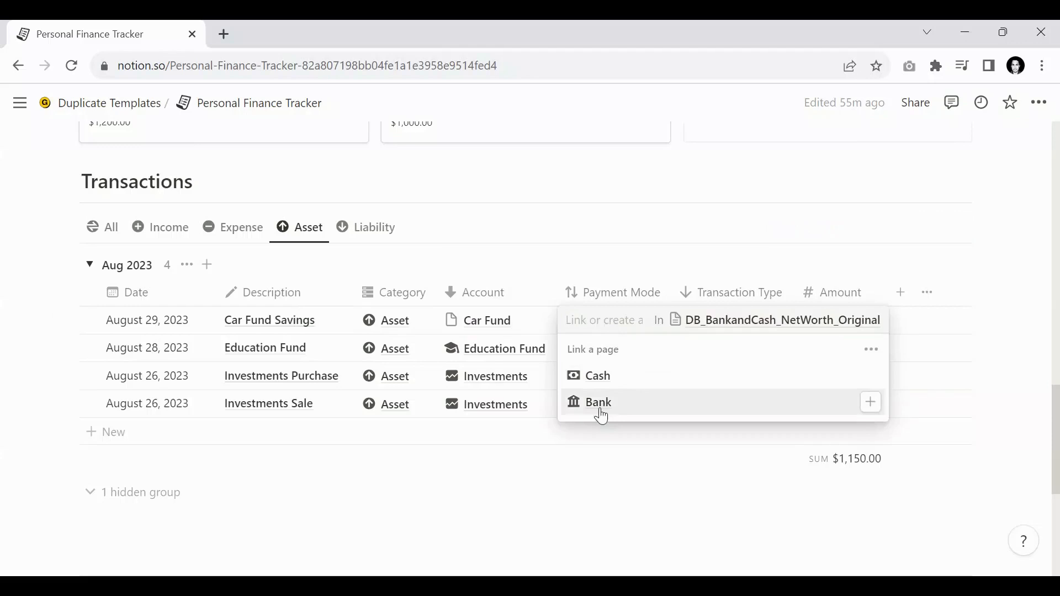
pyautogui.click(601, 416)
pyautogui.press('Escape')
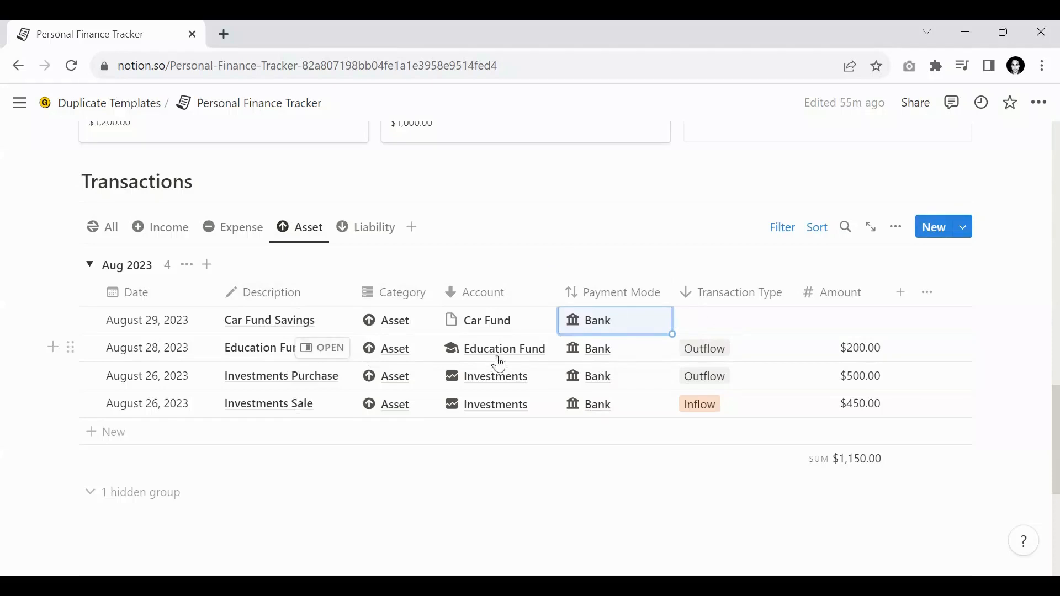
# Set the Car Fund Savings transaction type to Outflow and its amount to 100
pyautogui.click(736, 331)
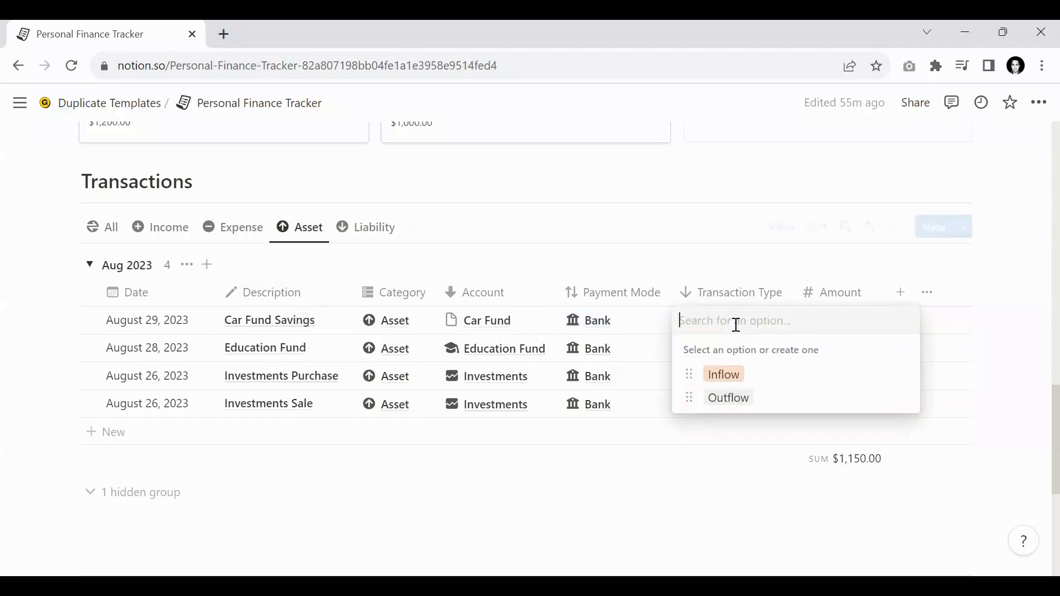
pyautogui.click(724, 402)
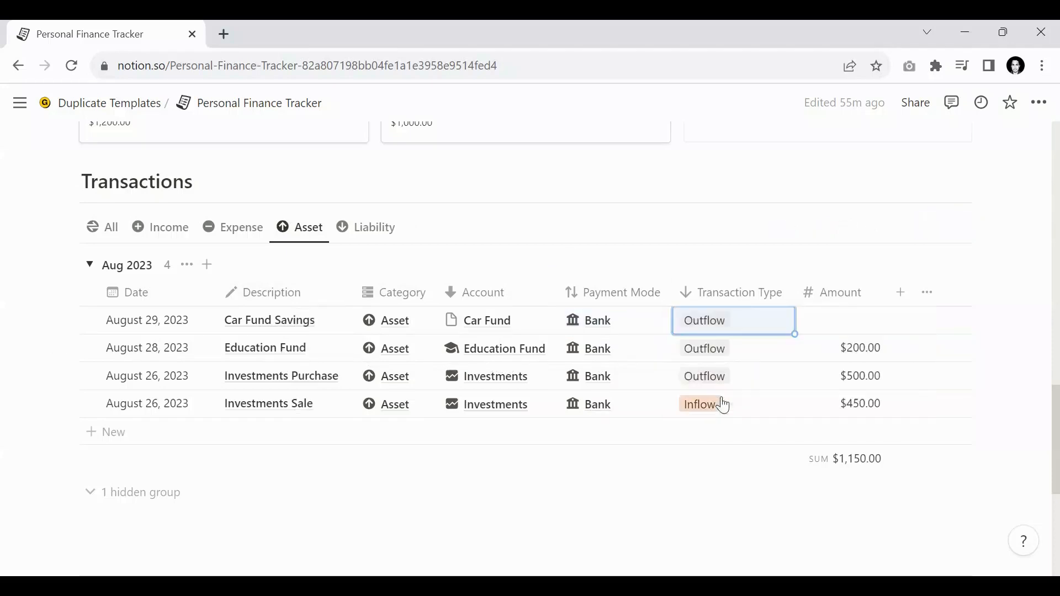
pyautogui.click(850, 327)
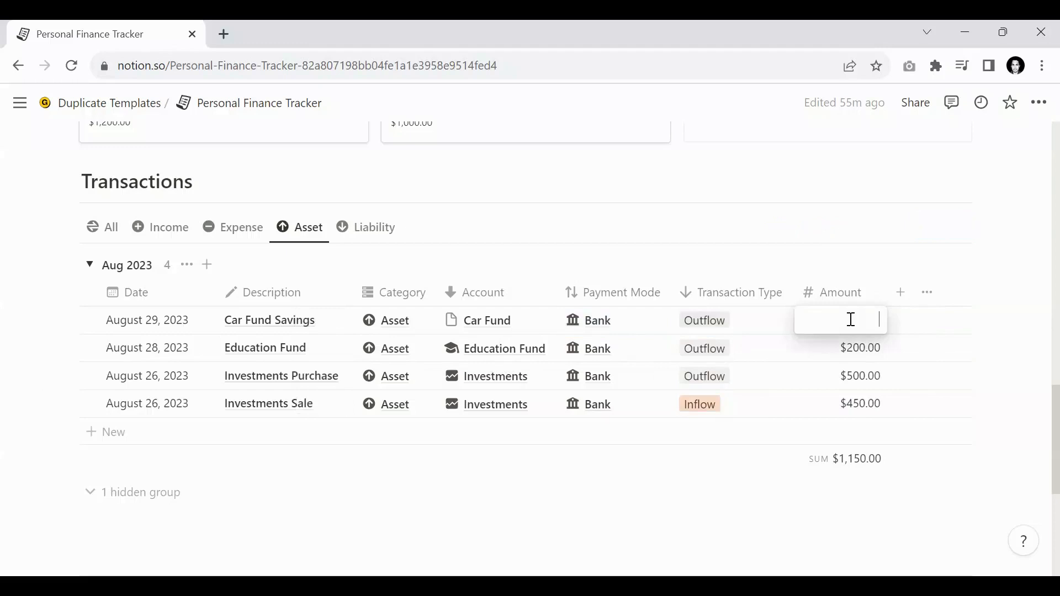
pyautogui.write('100')
pyautogui.press('Return')
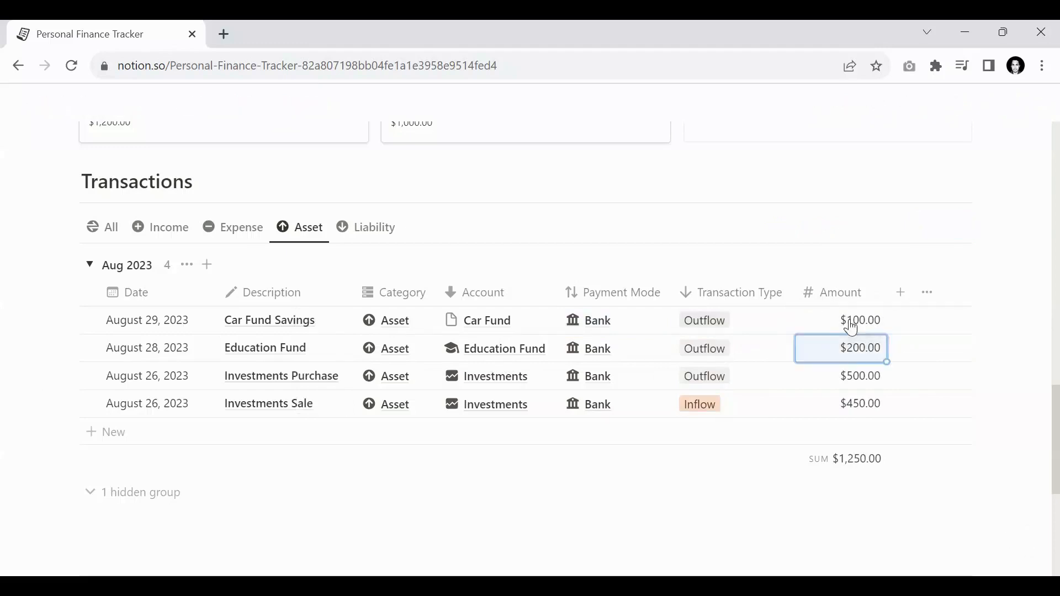
# Check the Car Fund progress in the Savings summary and change the Car Fund Savings transaction amount to 600
pyautogui.scroll(5, 773, 334)
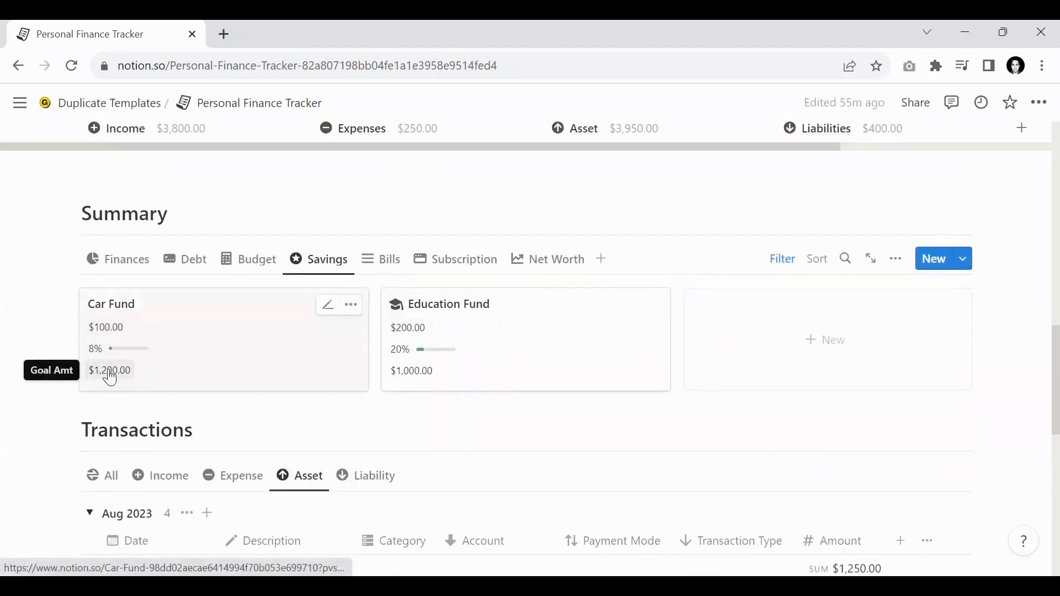
pyautogui.scroll(-3, 395, 333)
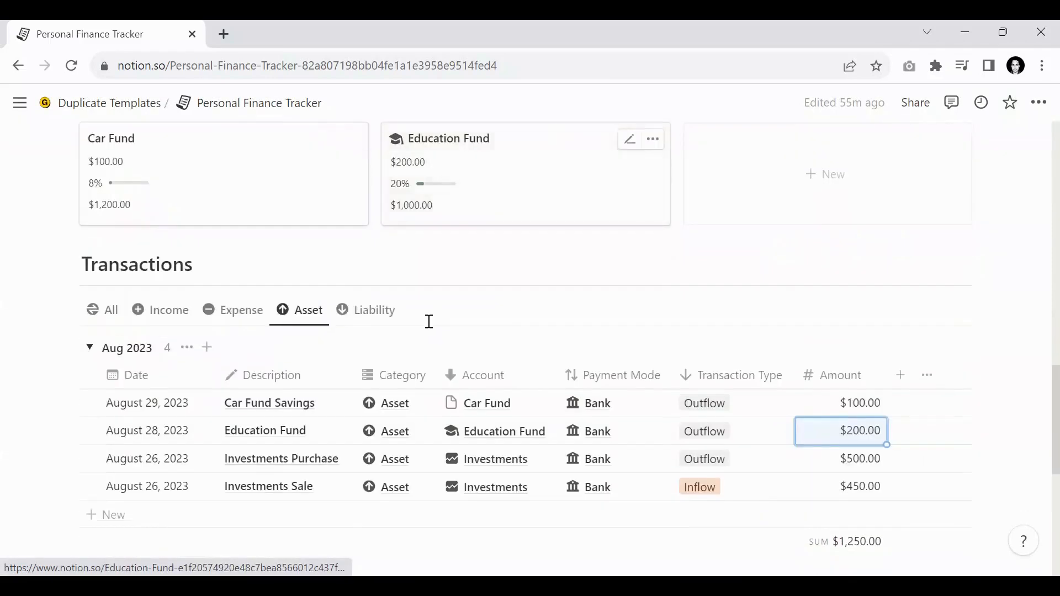
pyautogui.click(847, 408)
pyautogui.write('6')
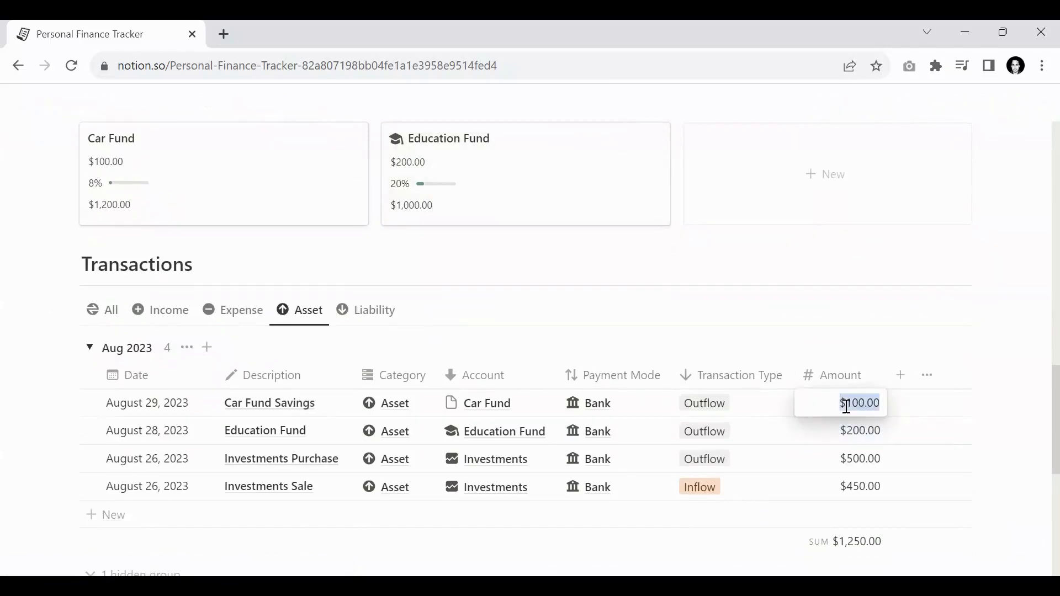
pyautogui.write('00')
pyautogui.press('Return')
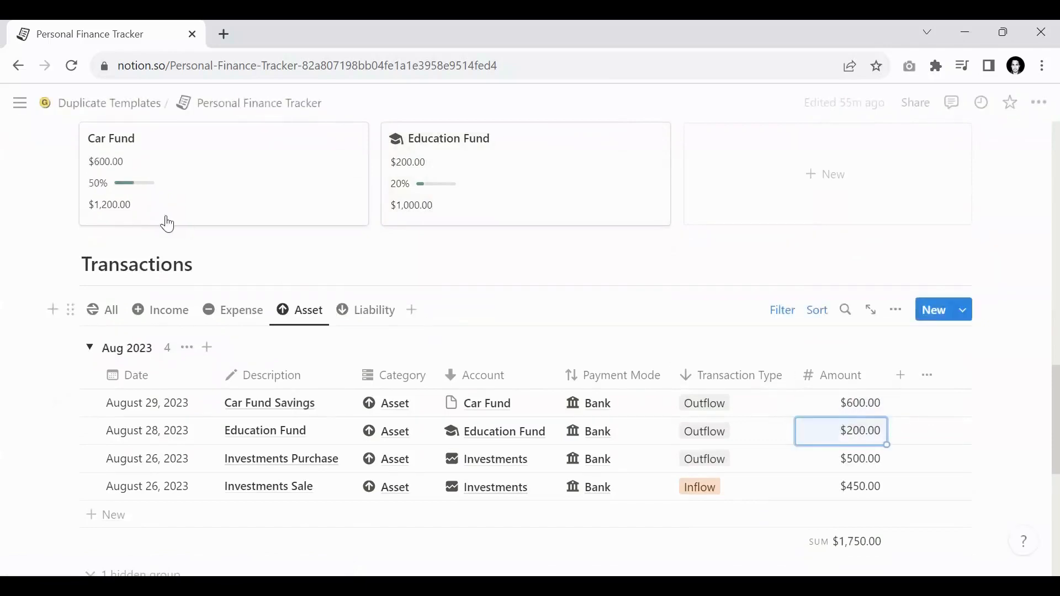
# Give the Car Fund card in the Savings summary the car icon
pyautogui.scroll(2, 109, 243)
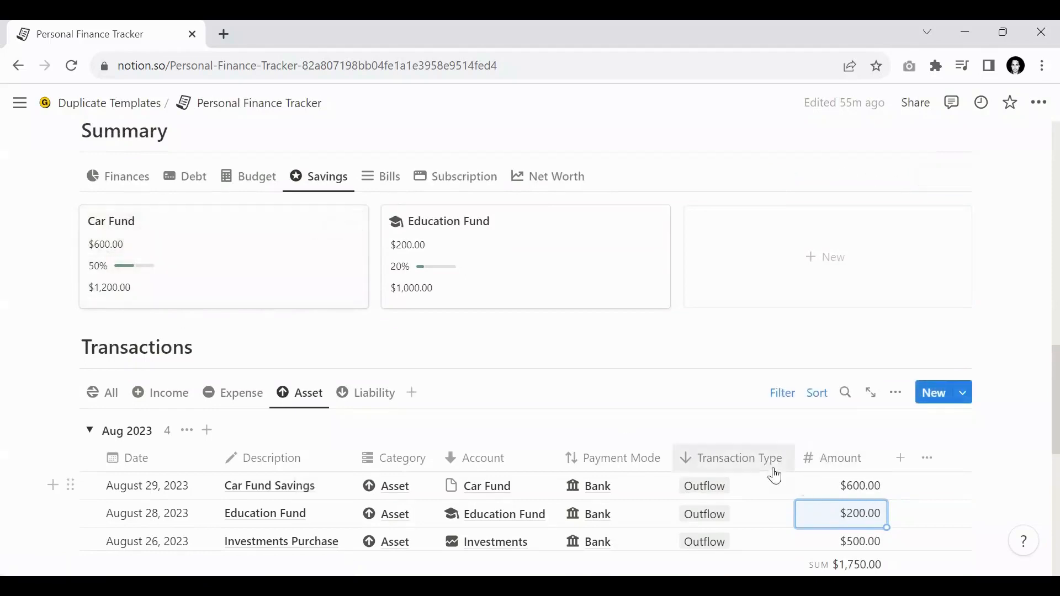
pyautogui.scroll(-2, 717, 430)
pyautogui.scroll(2, 370, 331)
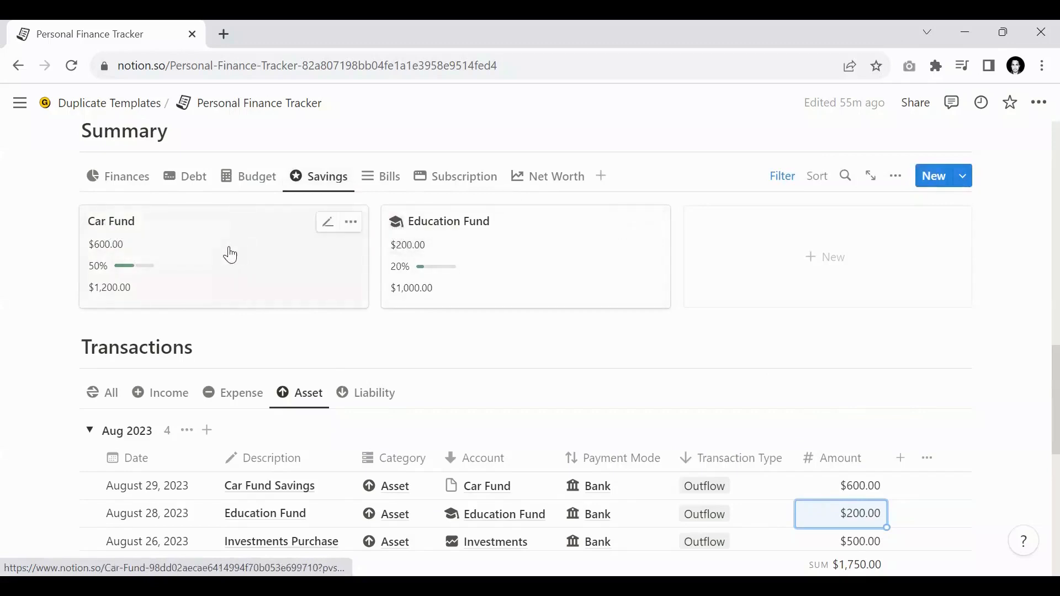
pyautogui.click(327, 222)
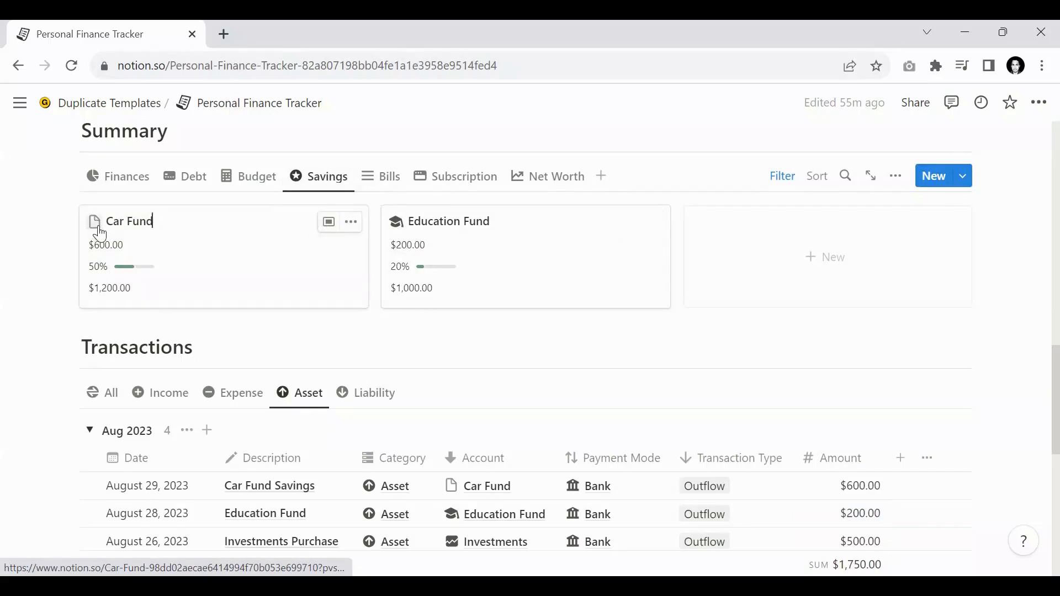
pyautogui.click(94, 223)
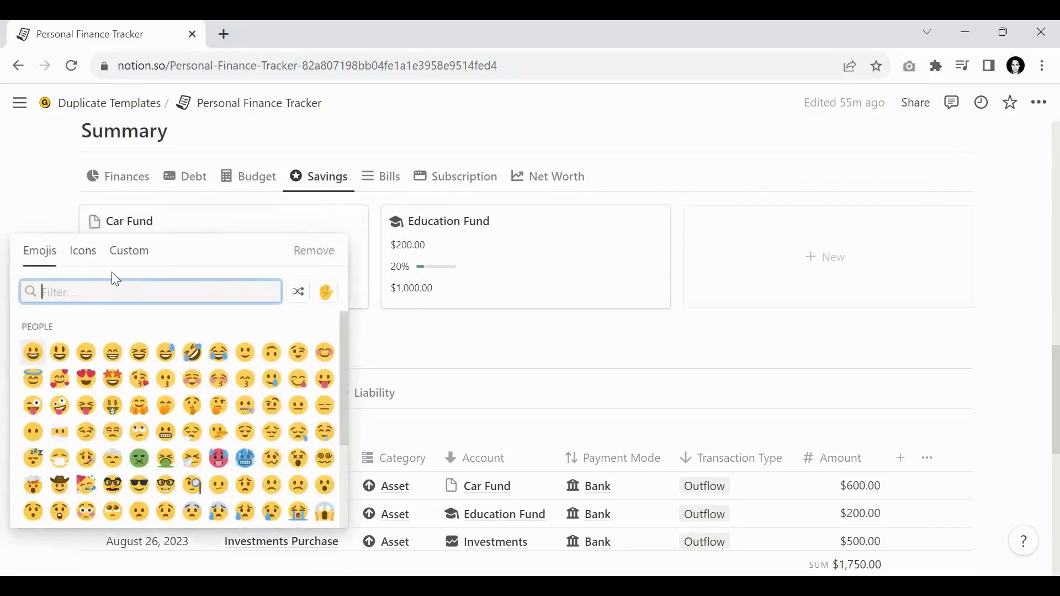
pyautogui.click(94, 263)
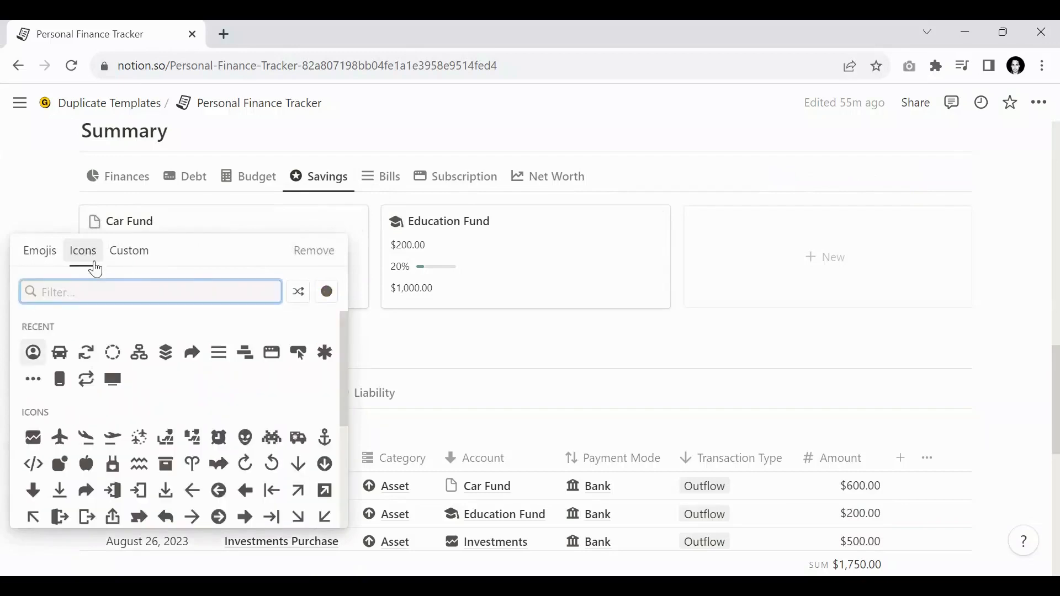
pyautogui.write('car')
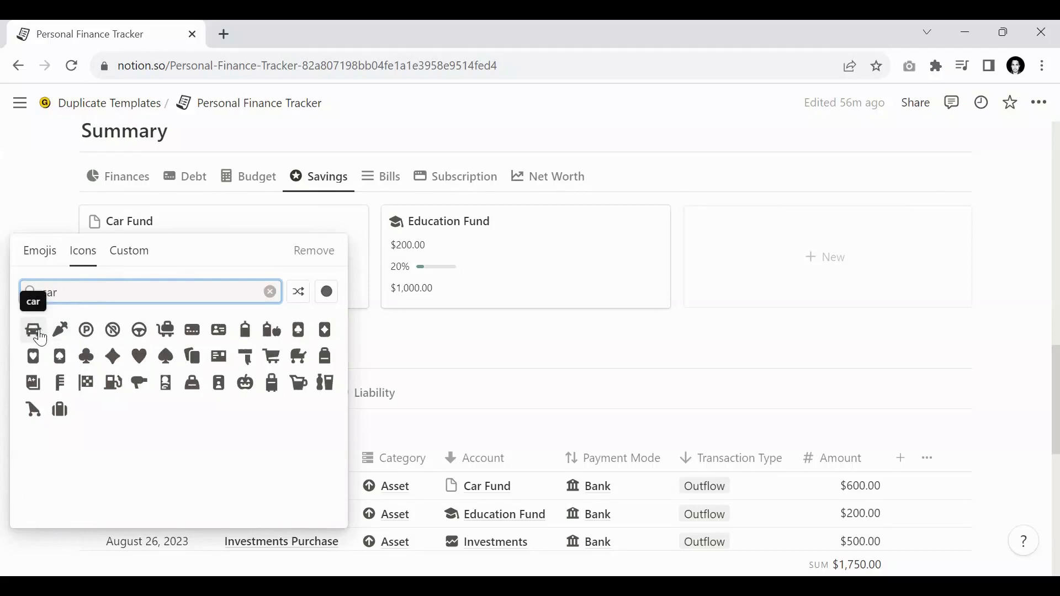
pyautogui.click(33, 330)
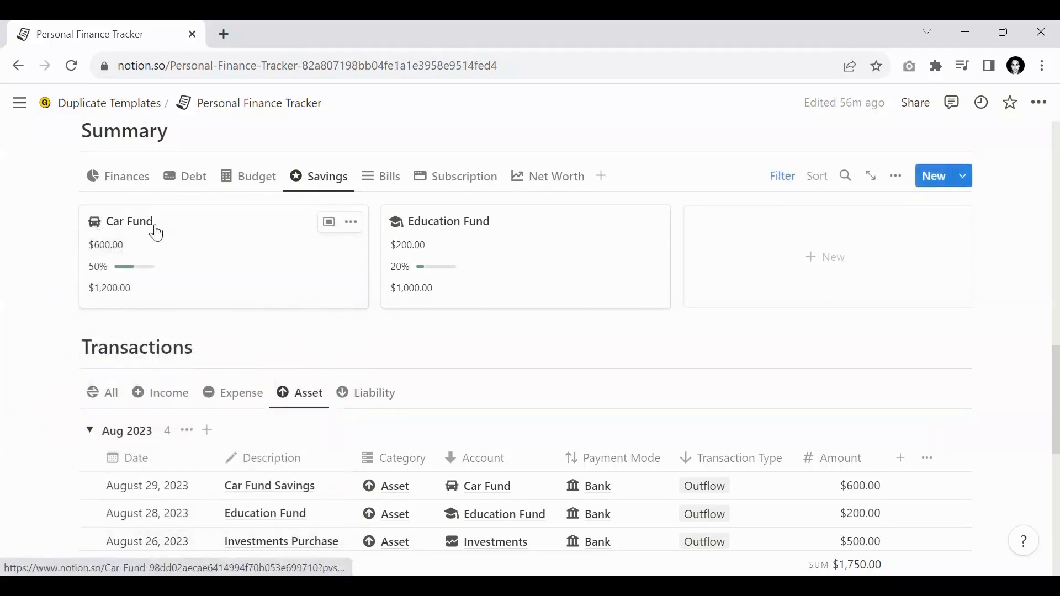
pyautogui.scroll(-6, 357, 312)
pyautogui.scroll(3, 665, 317)
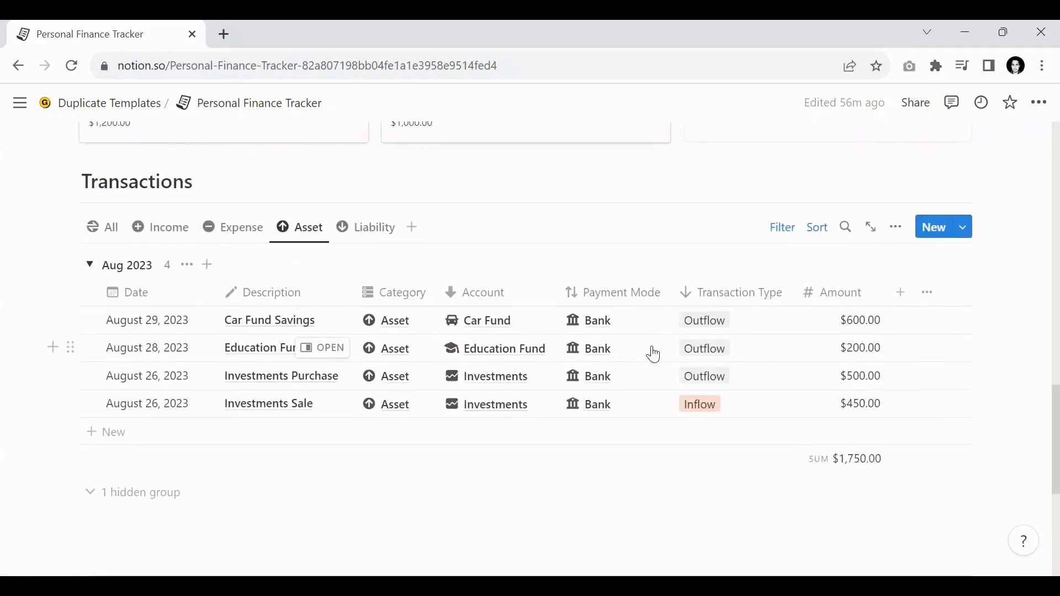
pyautogui.scroll(2, 596, 331)
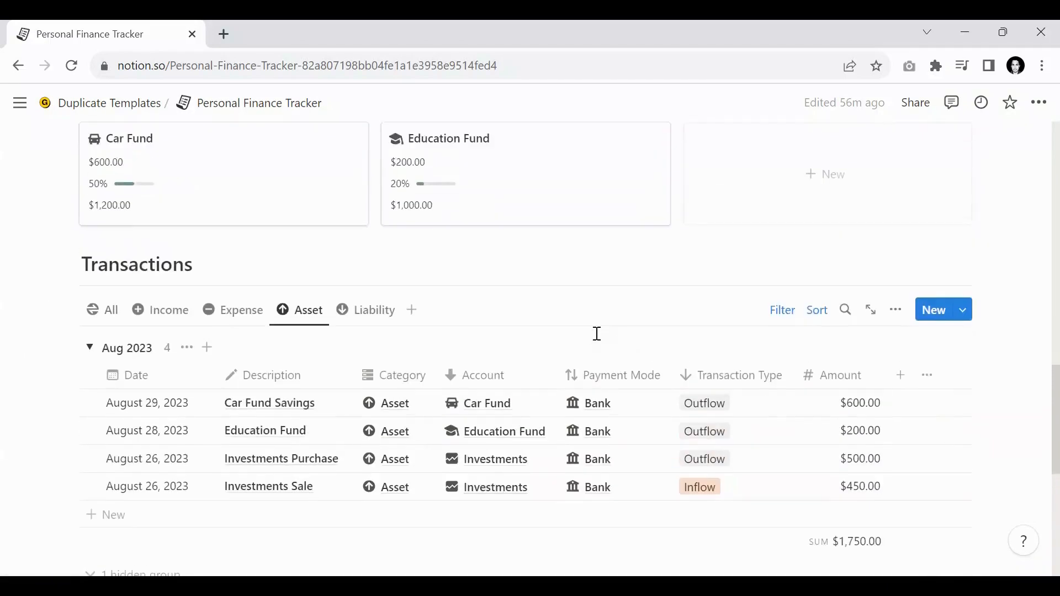
pyautogui.scroll(4, 595, 334)
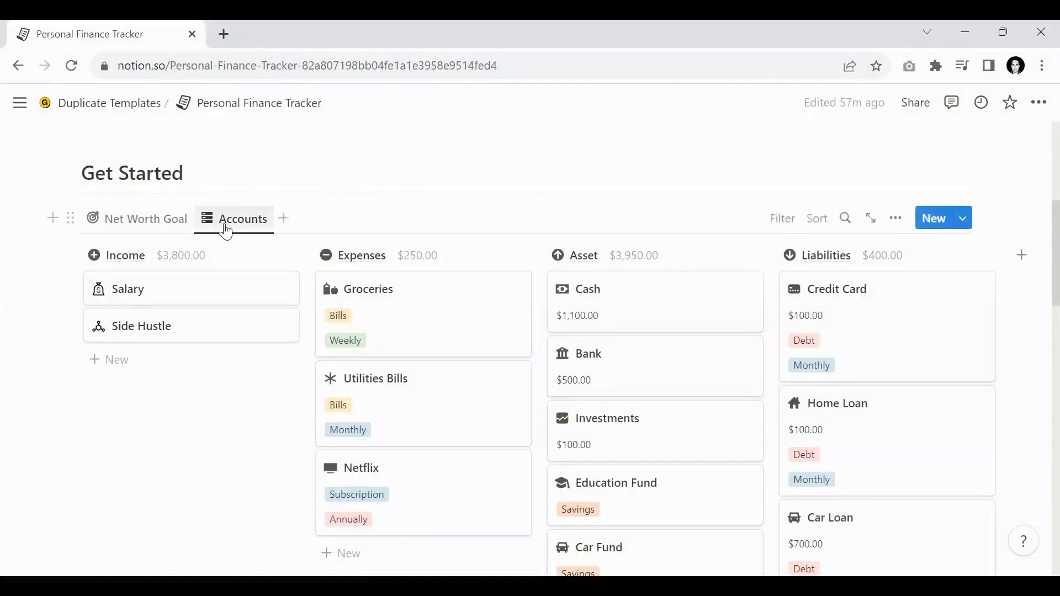
# Add a Wi-Fi Bills account under Expenses, classified as Bills with a Monthly payment frequency
pyautogui.scroll(-2, 385, 226)
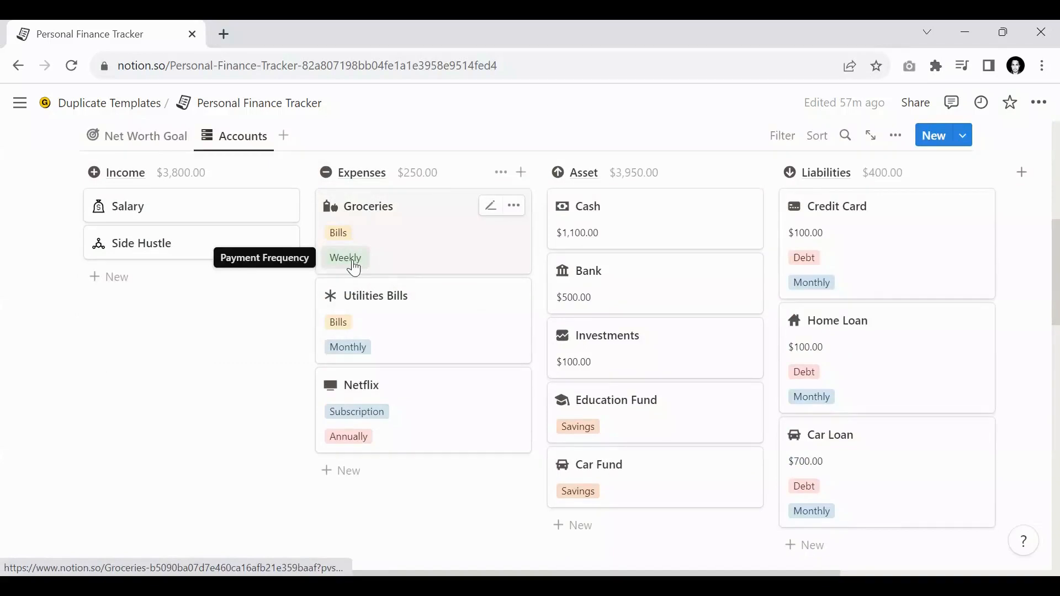
pyautogui.scroll(-3, 360, 264)
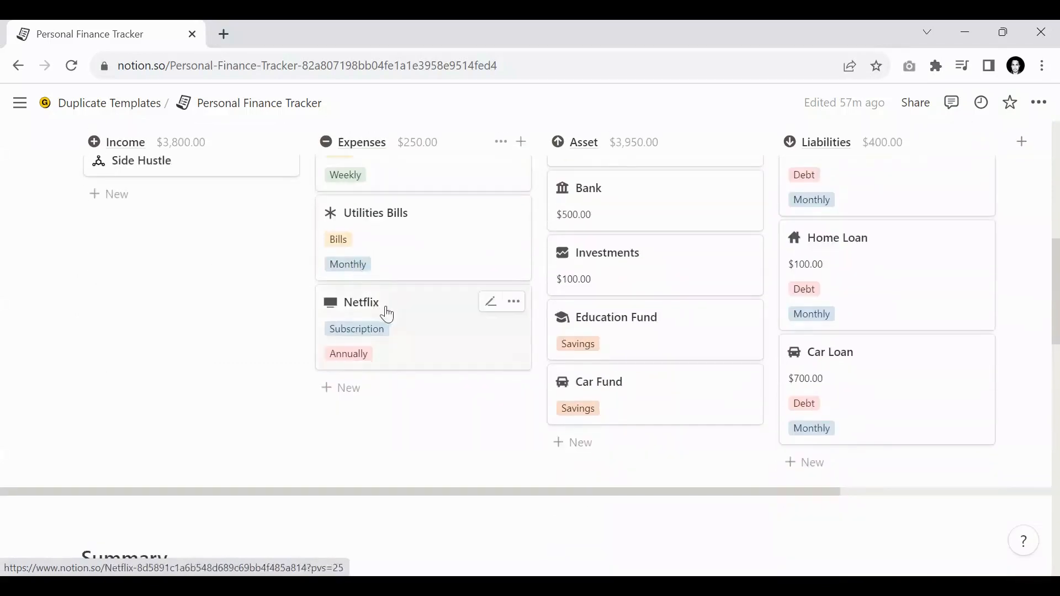
pyautogui.click(354, 389)
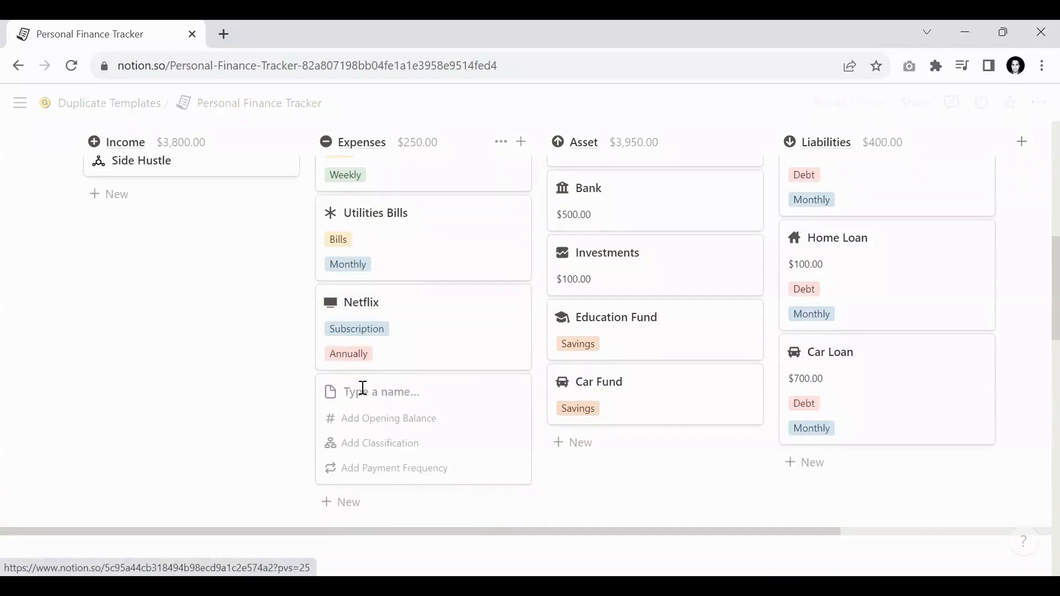
pyautogui.write('Wi-Fi Bills')
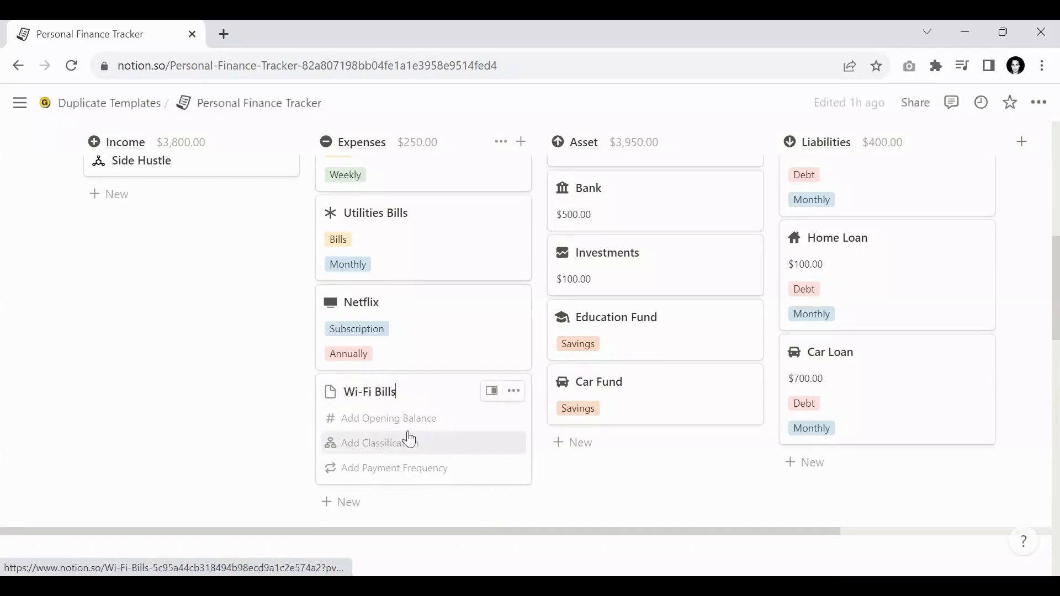
pyautogui.click(371, 446)
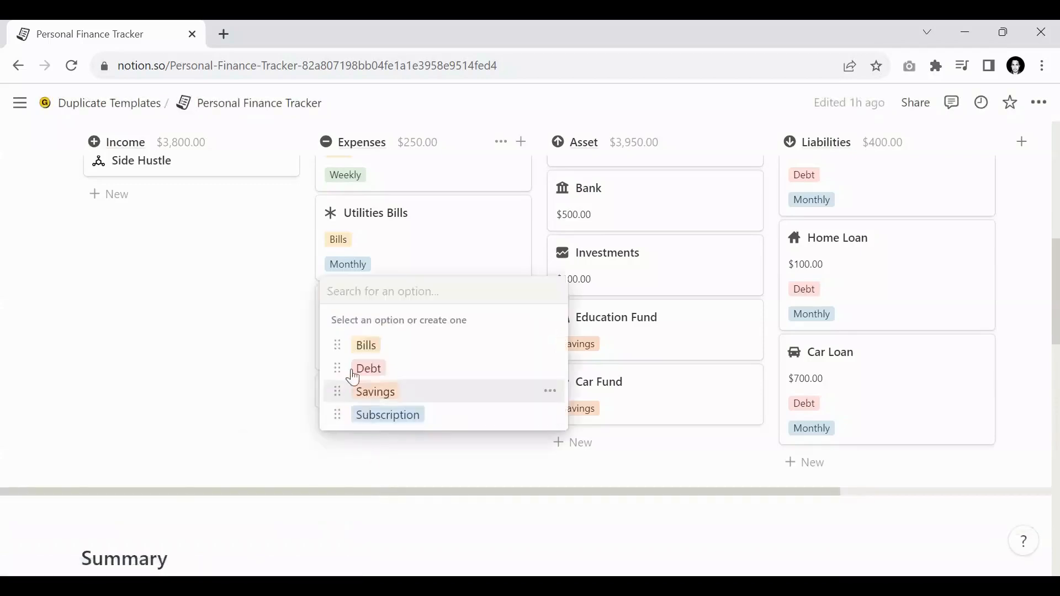
pyautogui.click(366, 345)
pyautogui.click(366, 473)
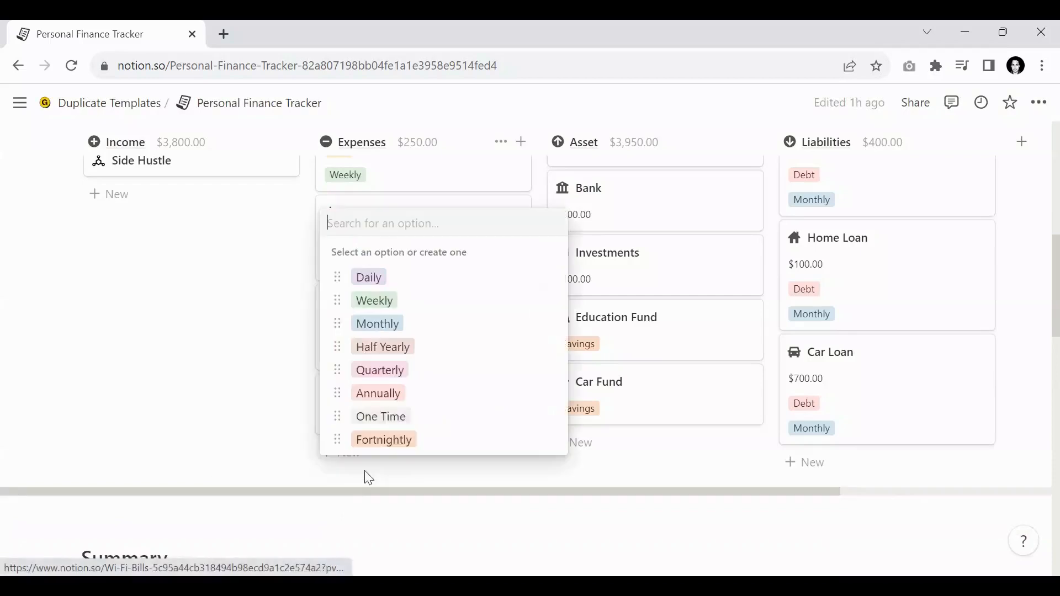
pyautogui.click(371, 323)
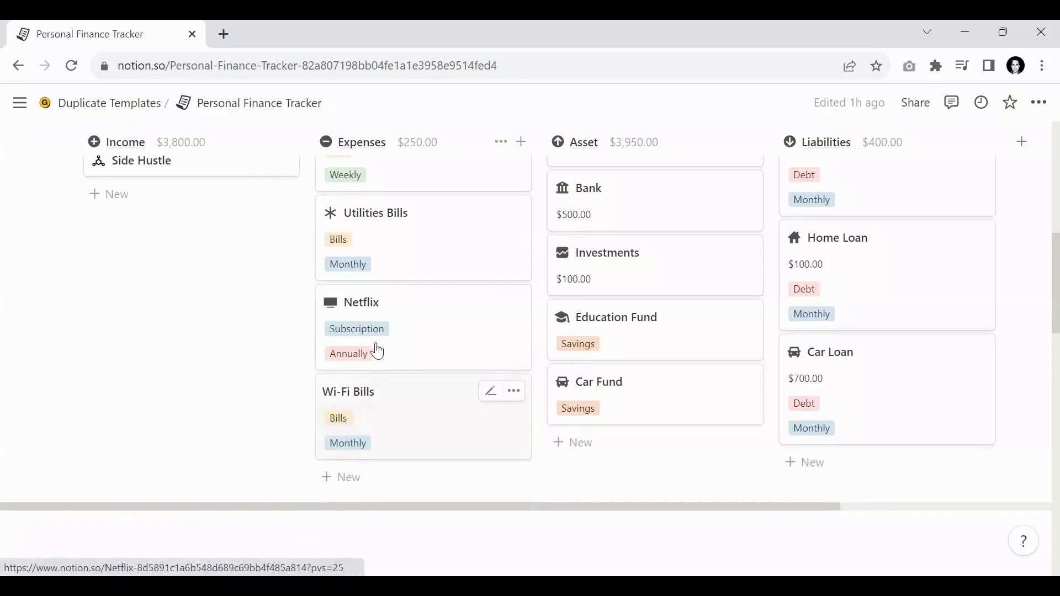
# Compare the upcoming and past bill payments in the Summary with the August 2023 expense transactions
pyautogui.scroll(-3, 375, 348)
pyautogui.scroll(-2, 376, 338)
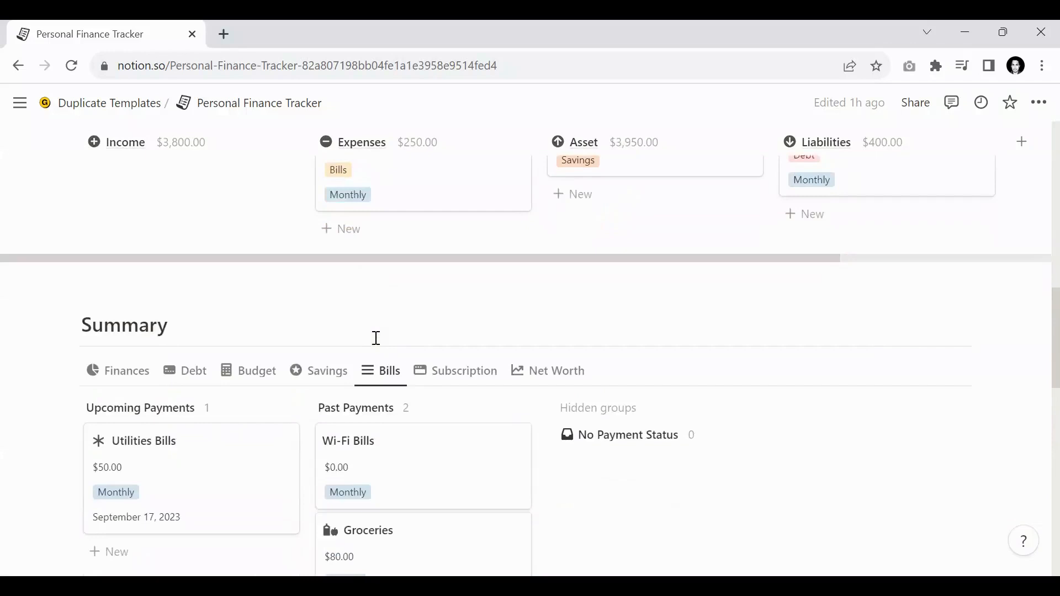
pyautogui.scroll(-5, 373, 328)
pyautogui.scroll(2, 365, 331)
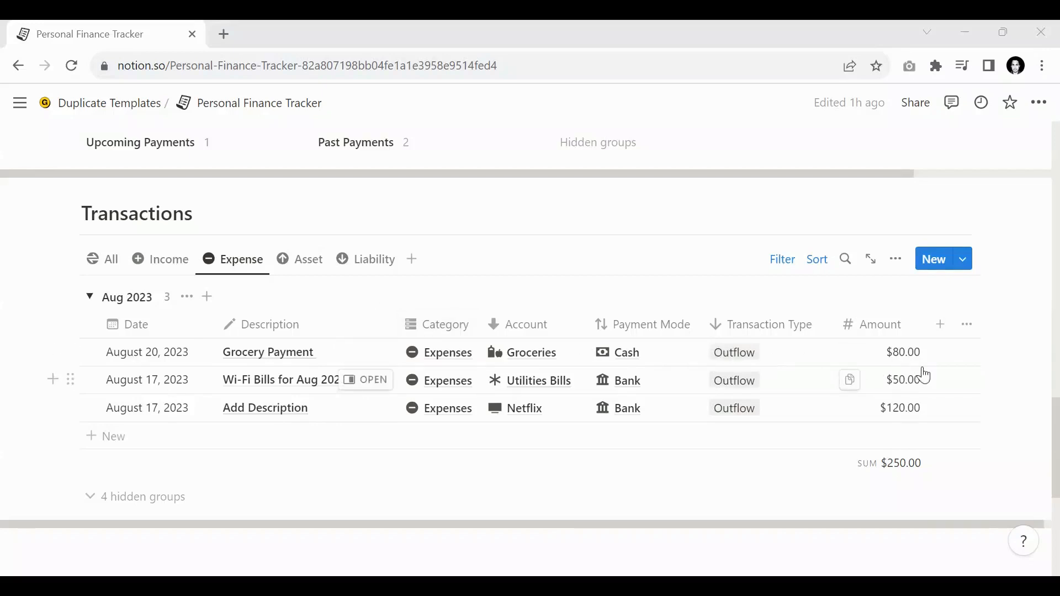
pyautogui.scroll(6, 309, 291)
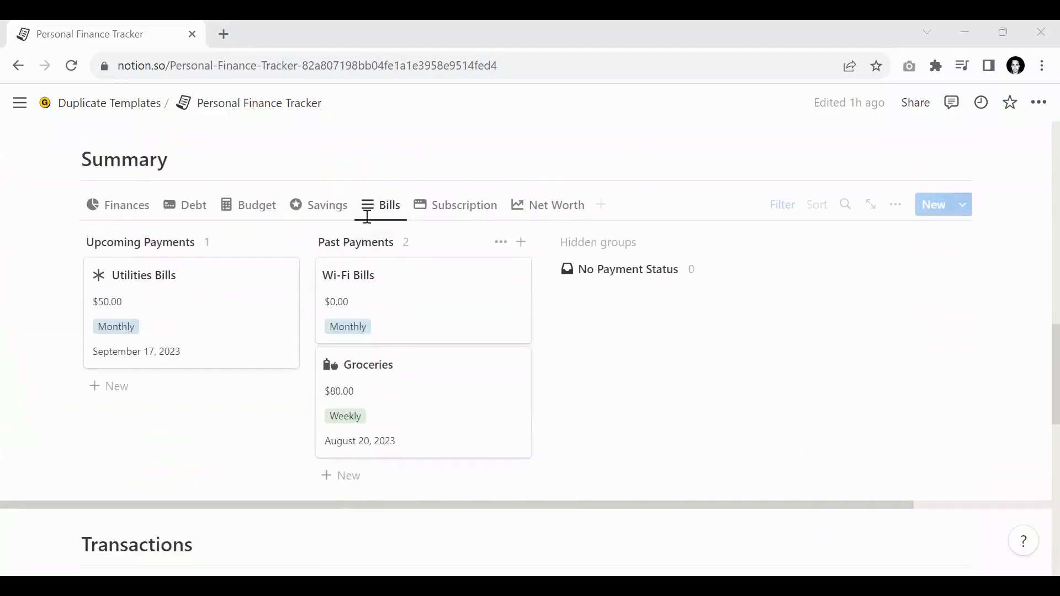
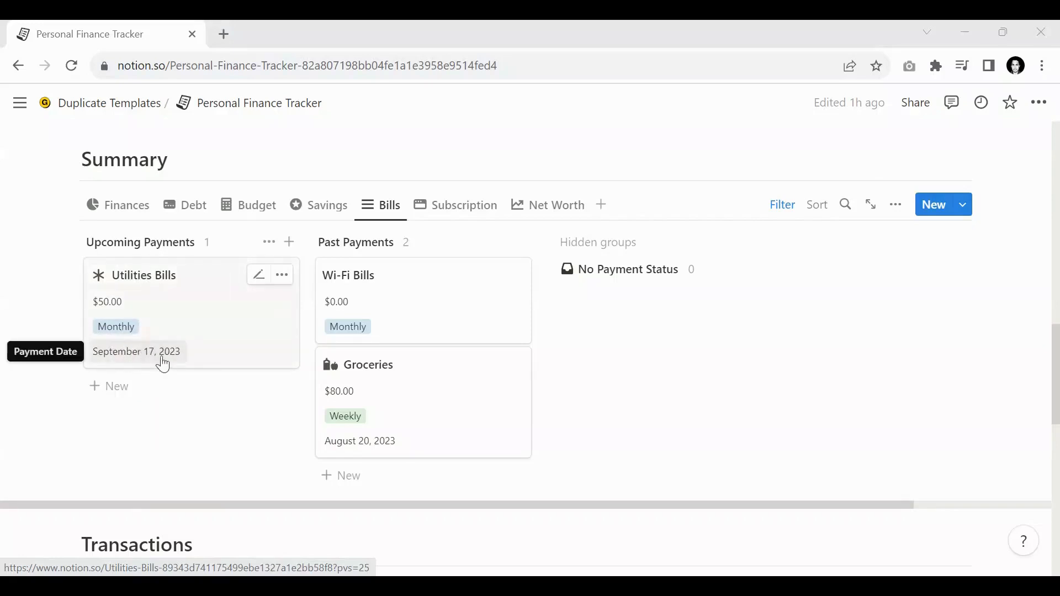
pyautogui.scroll(-5, 159, 360)
pyautogui.scroll(-2, 166, 375)
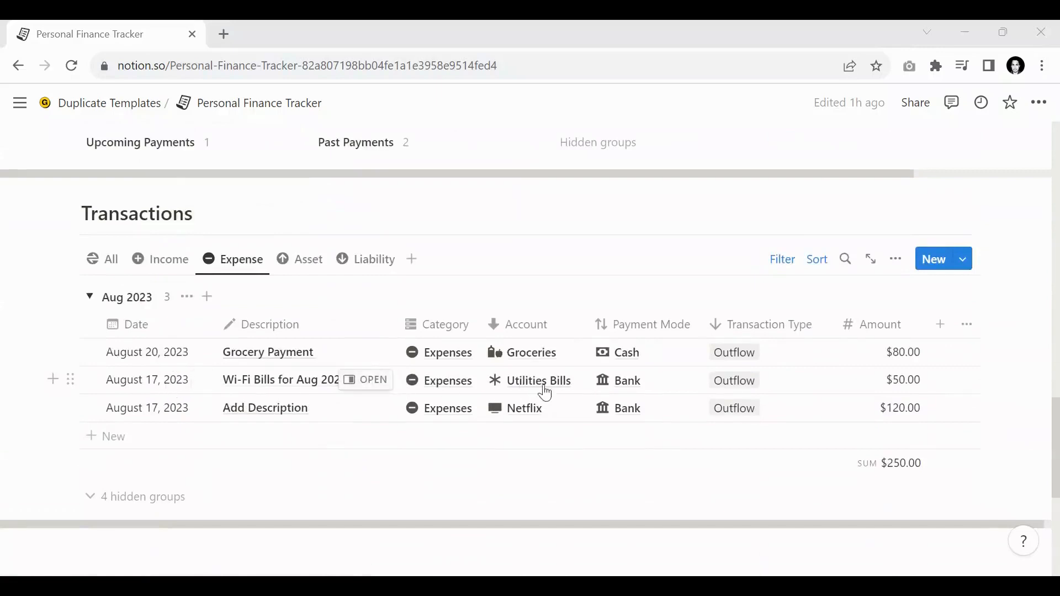
pyautogui.scroll(5, 373, 339)
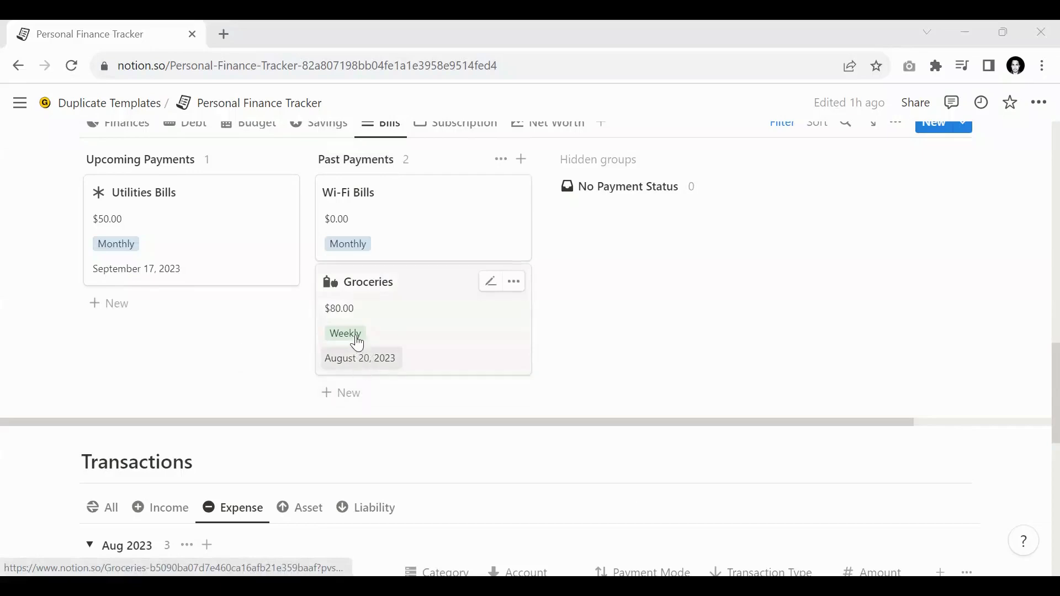
pyautogui.scroll(-6, 360, 357)
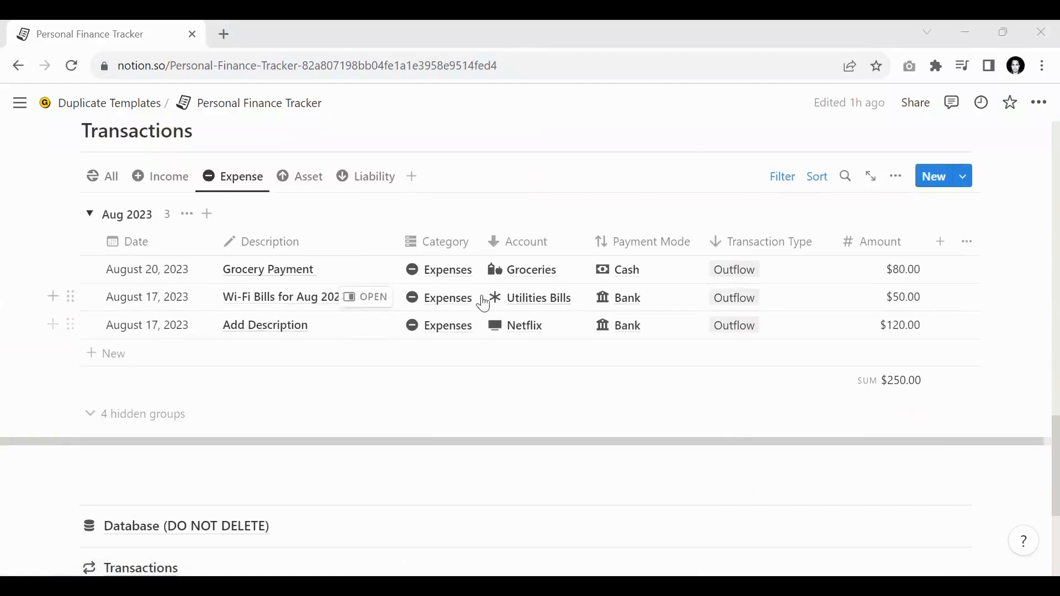
# Change the payment frequency of the Groceries bill in the Summary to Monthly
pyautogui.scroll(5, 485, 300)
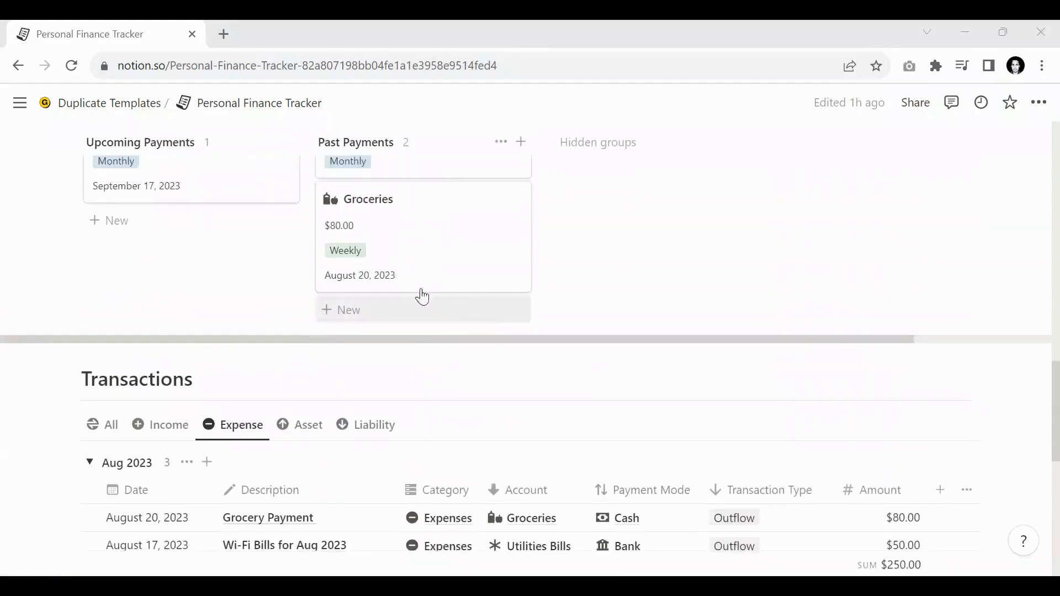
pyautogui.click(347, 253)
pyautogui.click(379, 356)
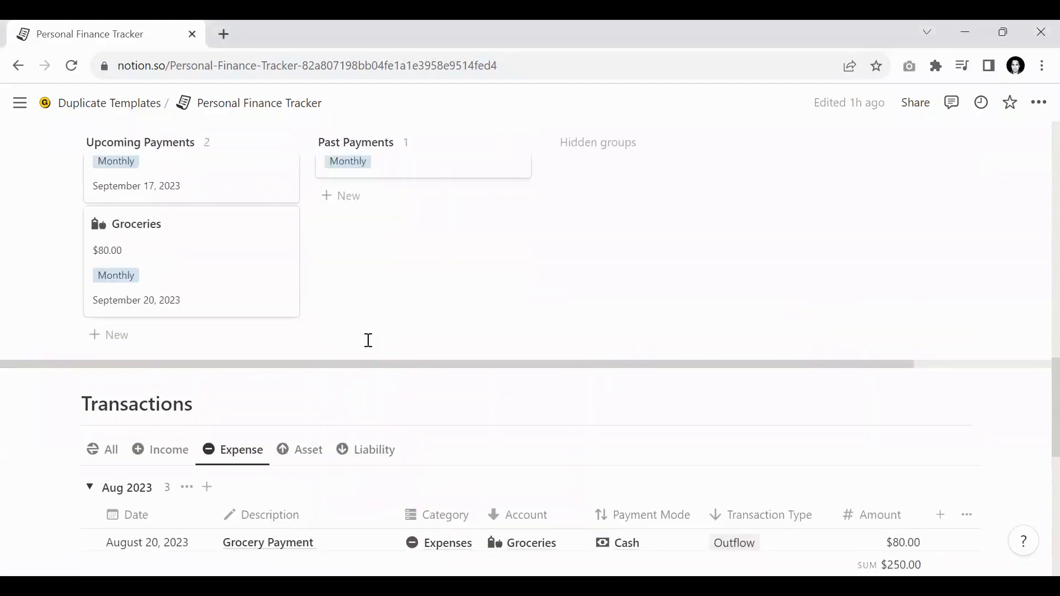
pyautogui.scroll(3, 117, 278)
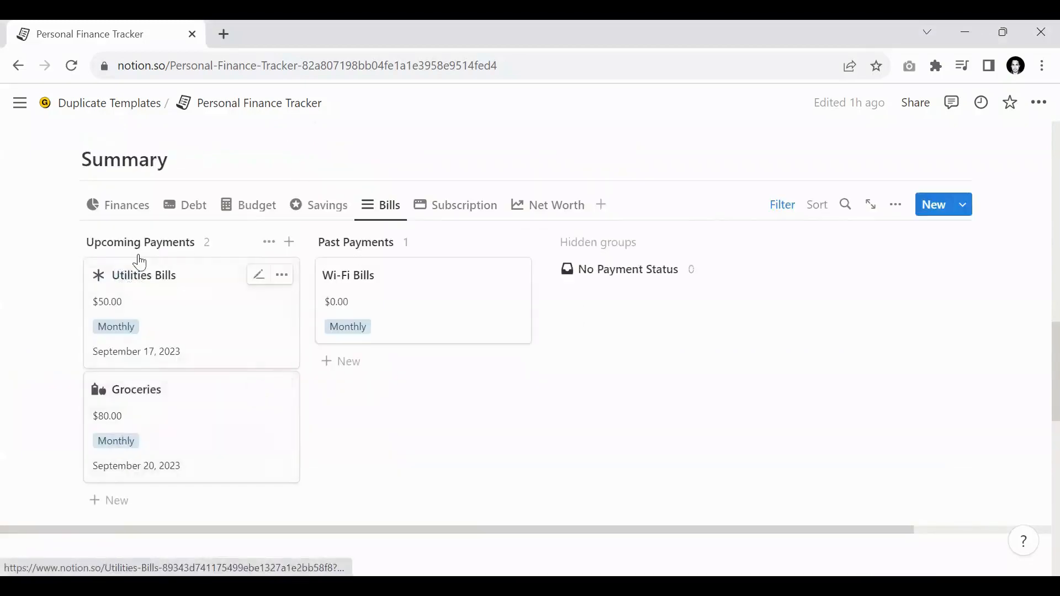
# Add a new expense transaction to the Aug 2023 group and date it August 15, 2023
pyautogui.scroll(-3, 134, 263)
pyautogui.scroll(-4, 143, 267)
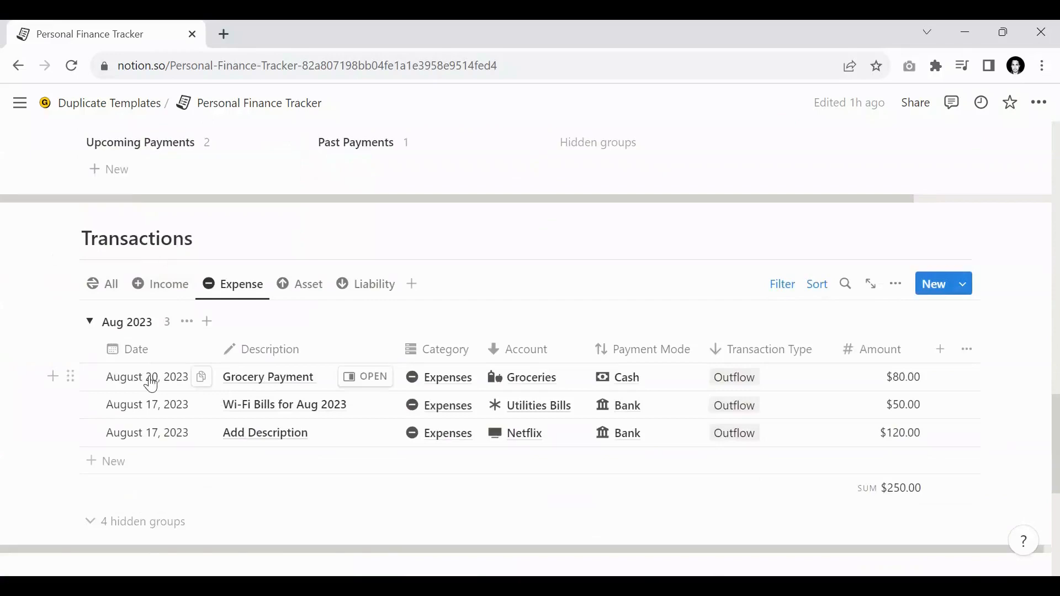
pyautogui.scroll(3, 189, 374)
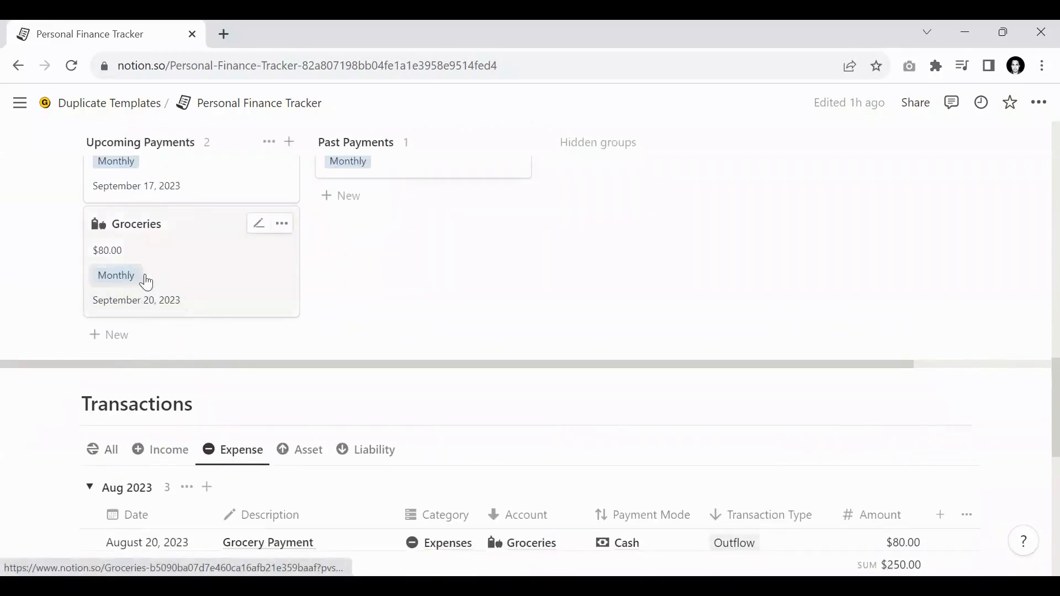
pyautogui.scroll(3, 142, 279)
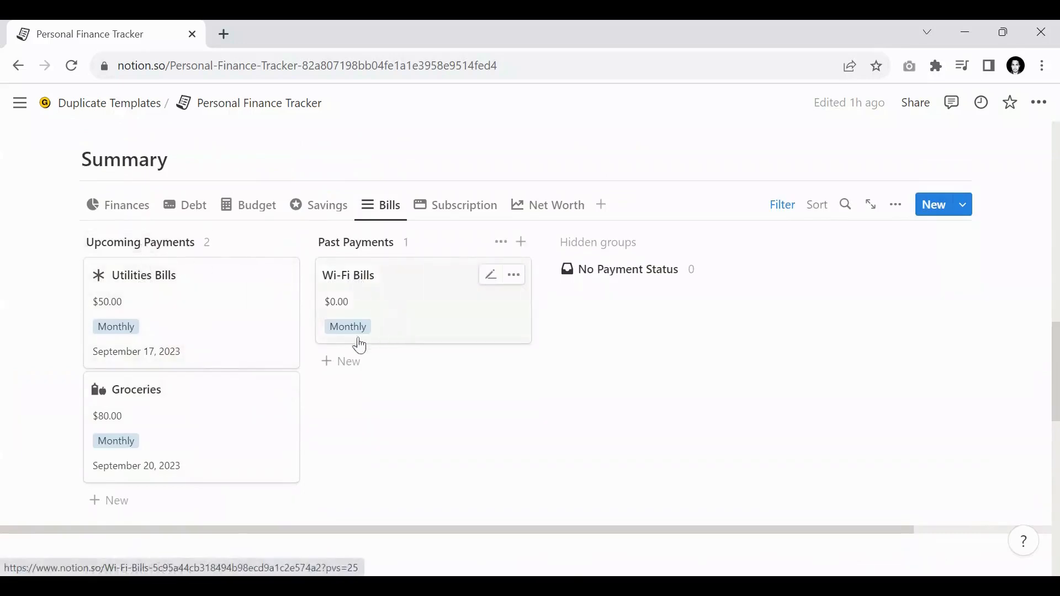
pyautogui.scroll(-5, 358, 353)
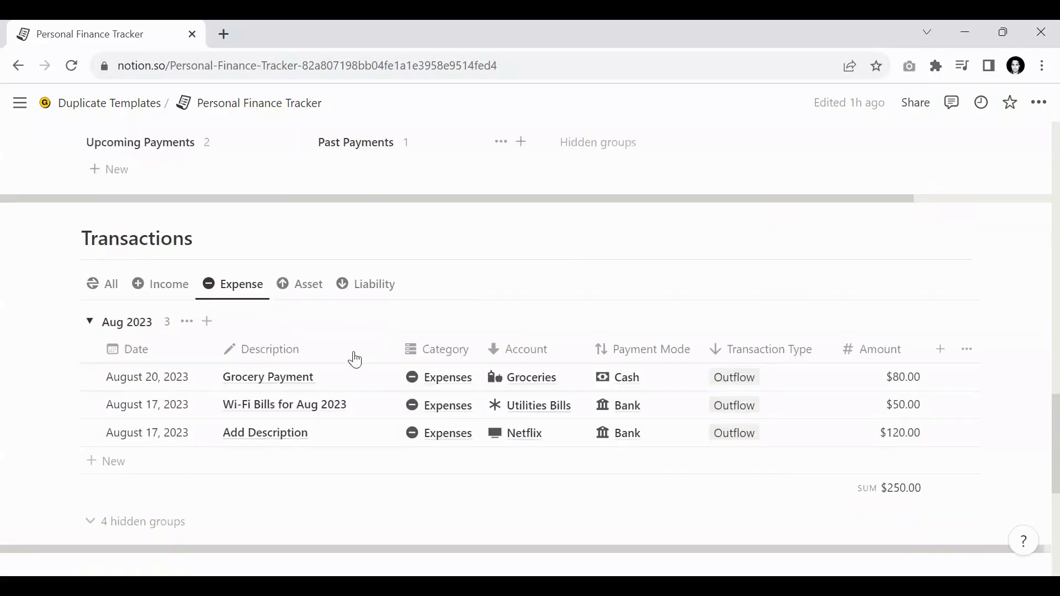
pyautogui.click(160, 463)
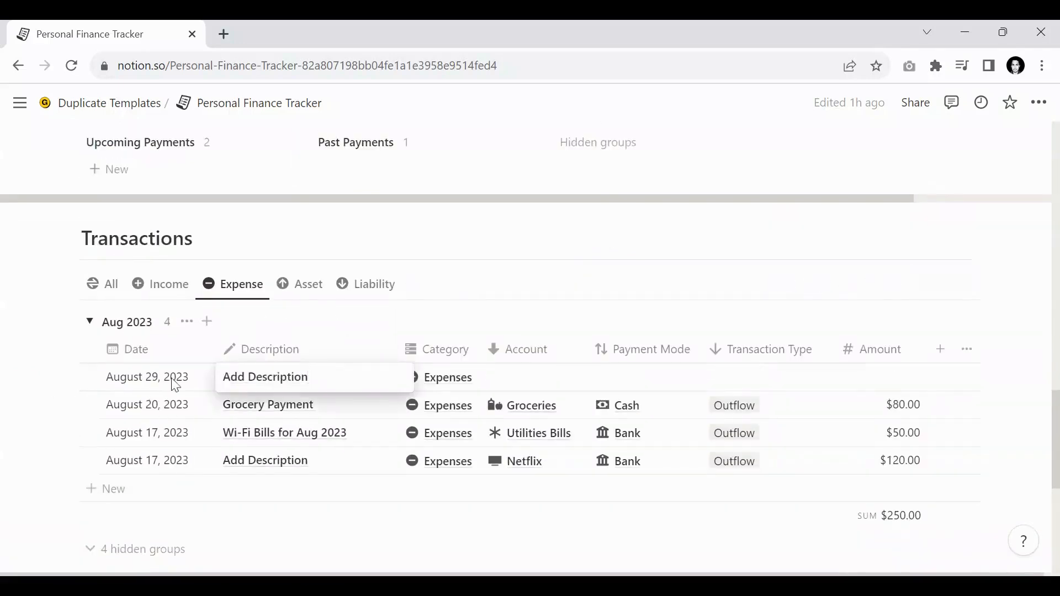
pyautogui.click(142, 379)
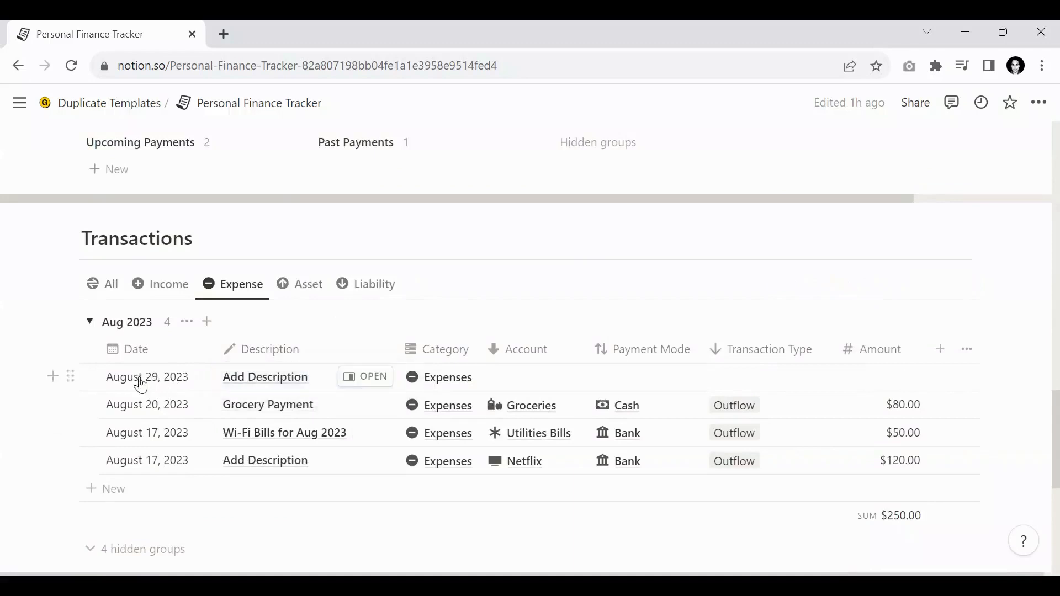
pyautogui.click(141, 376)
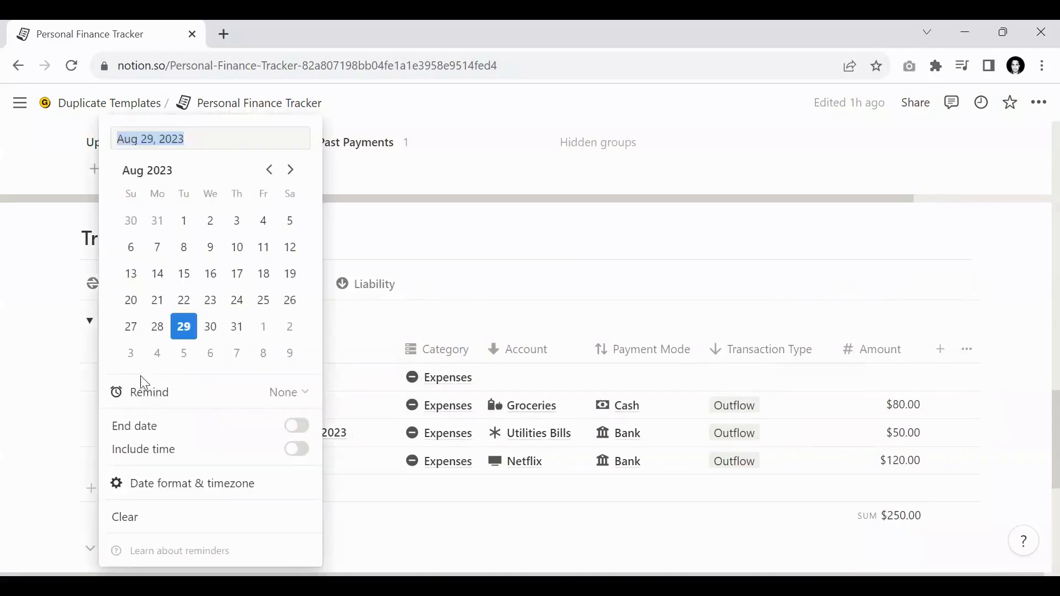
pyautogui.click(184, 274)
pyautogui.press('Escape')
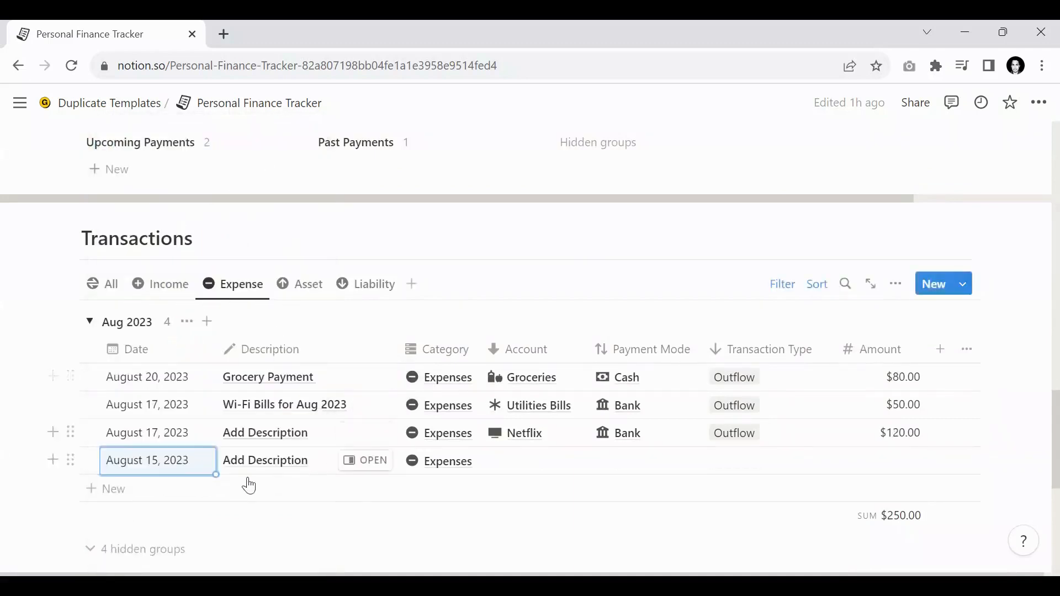
# Link the August 15 transaction to the Wi-Fi Bills account and set its payment mode to Bank
pyautogui.scroll(-2, 291, 438)
pyautogui.click(518, 382)
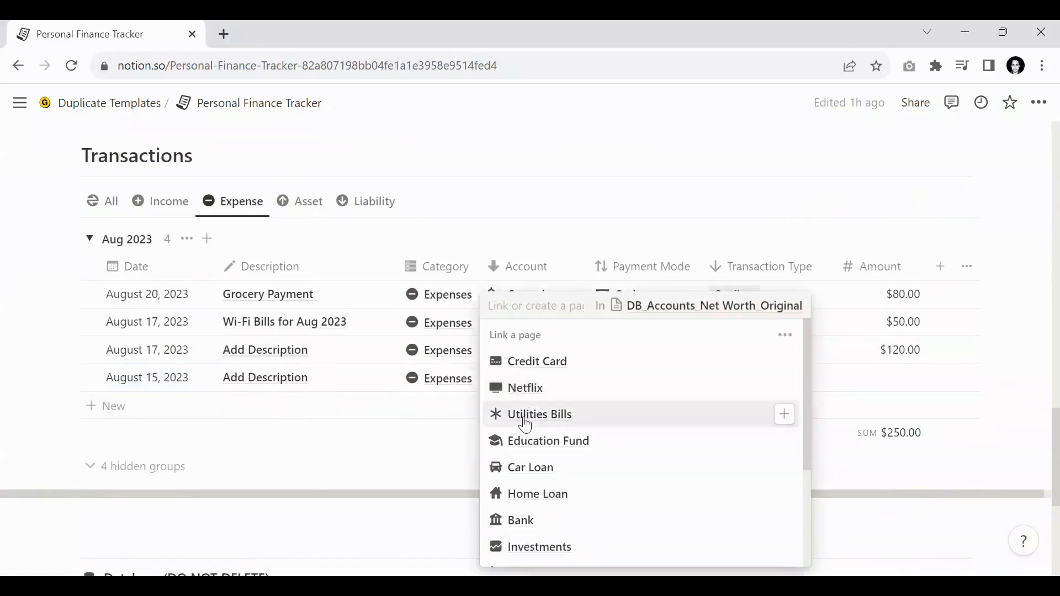
pyautogui.write('Wi-Fi')
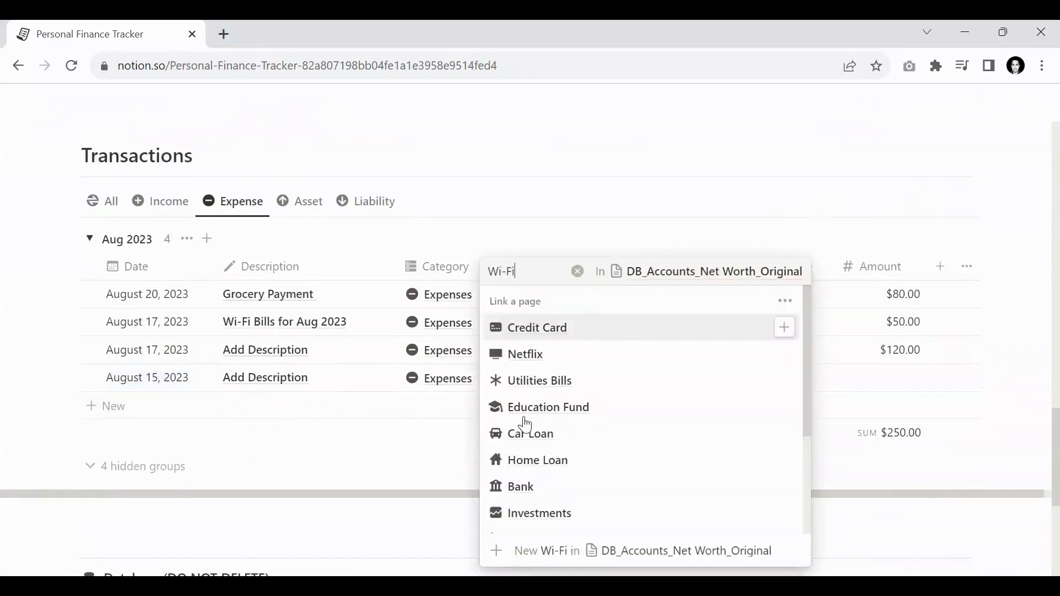
pyautogui.click(556, 436)
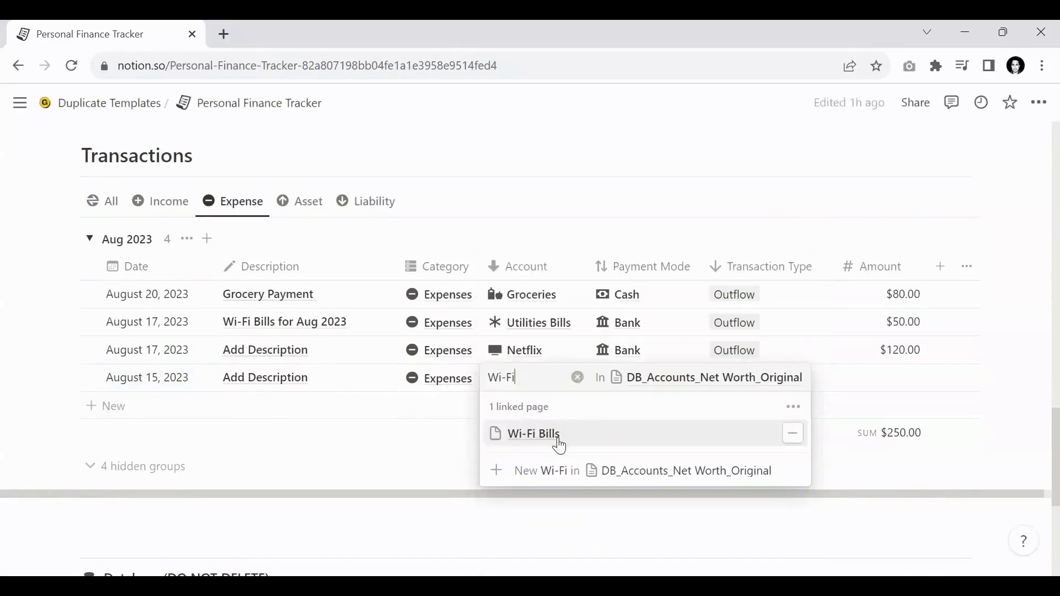
pyautogui.press('Escape')
pyautogui.click(624, 379)
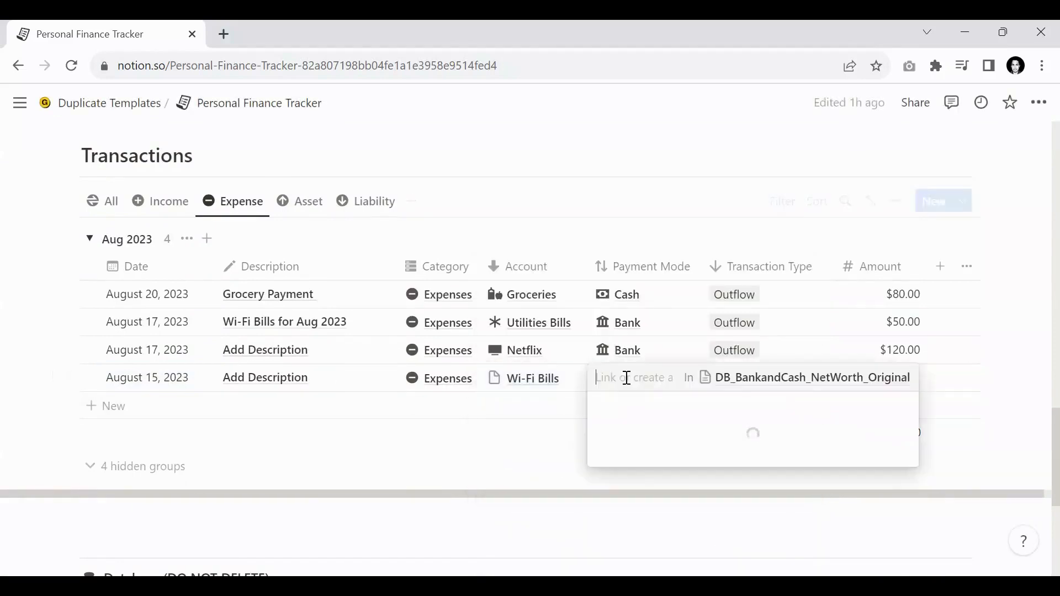
pyautogui.click(628, 459)
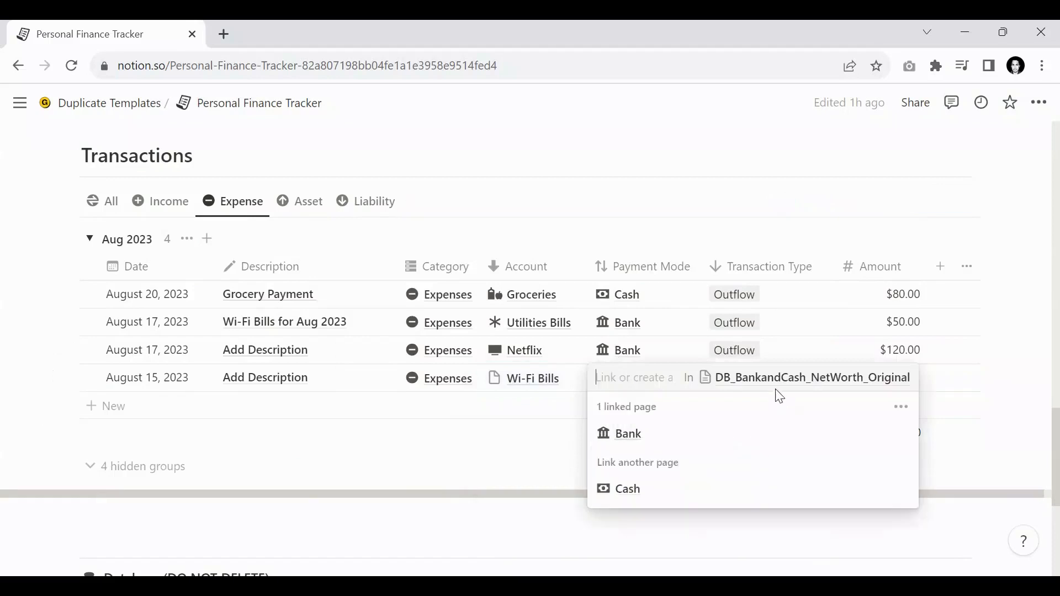
pyautogui.press('Escape')
# Copy the Outflow transaction type from the row above into the August 15 Wi-Fi transaction and set its amount to 100
pyautogui.press('Right')
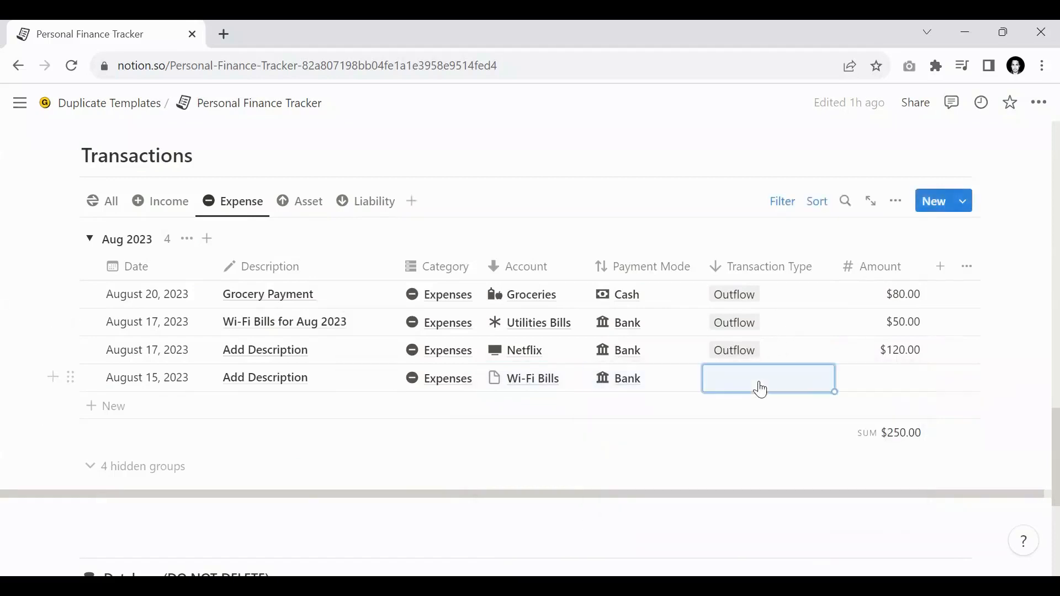
pyautogui.press('Up')
pyautogui.hotkey('ctrl', 'c')
pyautogui.press('Down')
pyautogui.hotkey('ctrl', 'v')
pyautogui.press('Right')
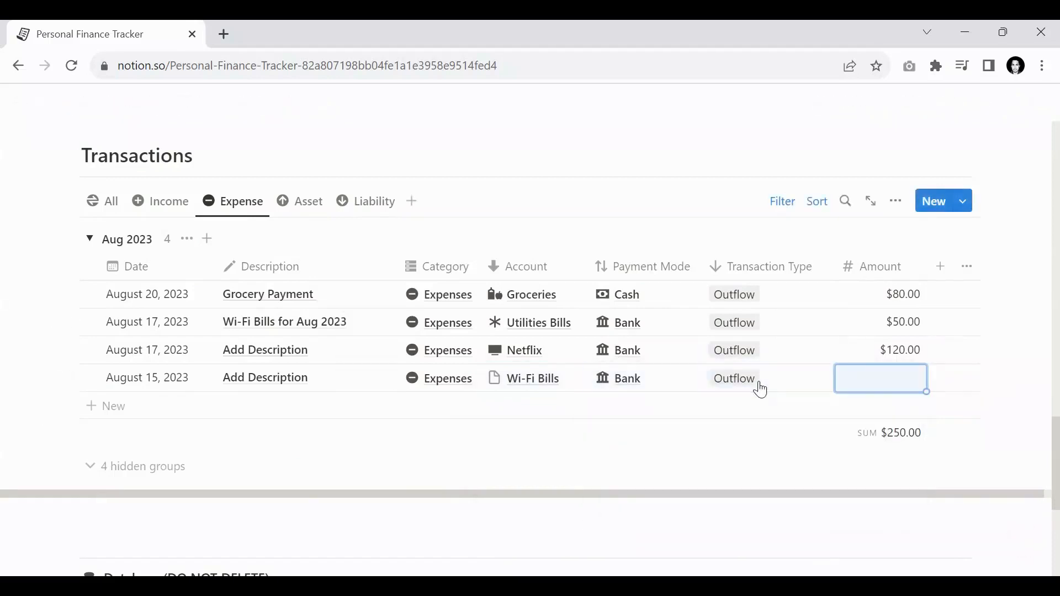
pyautogui.write('100')
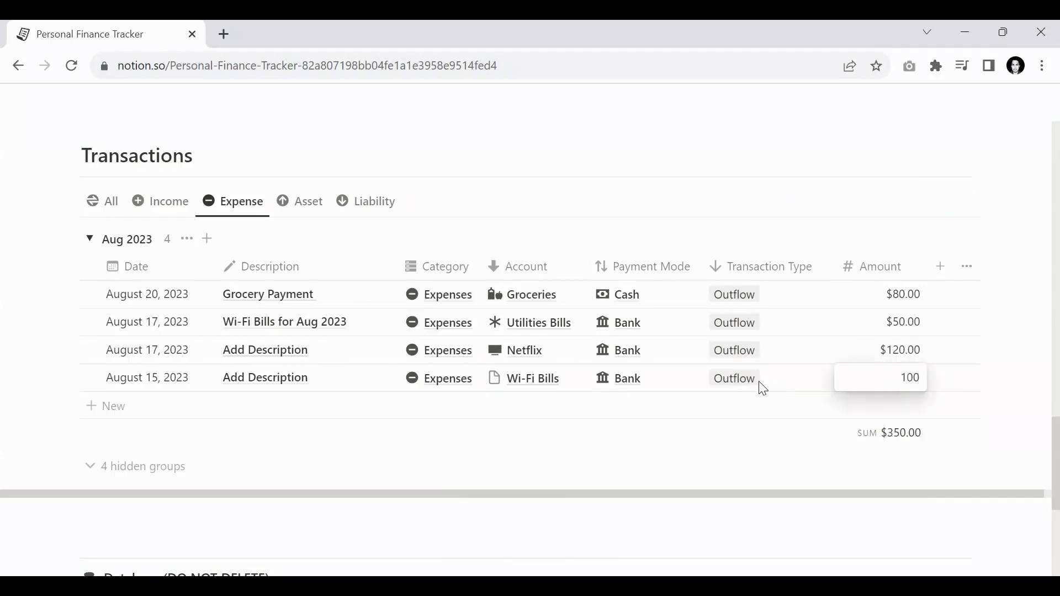
pyautogui.press('Return')
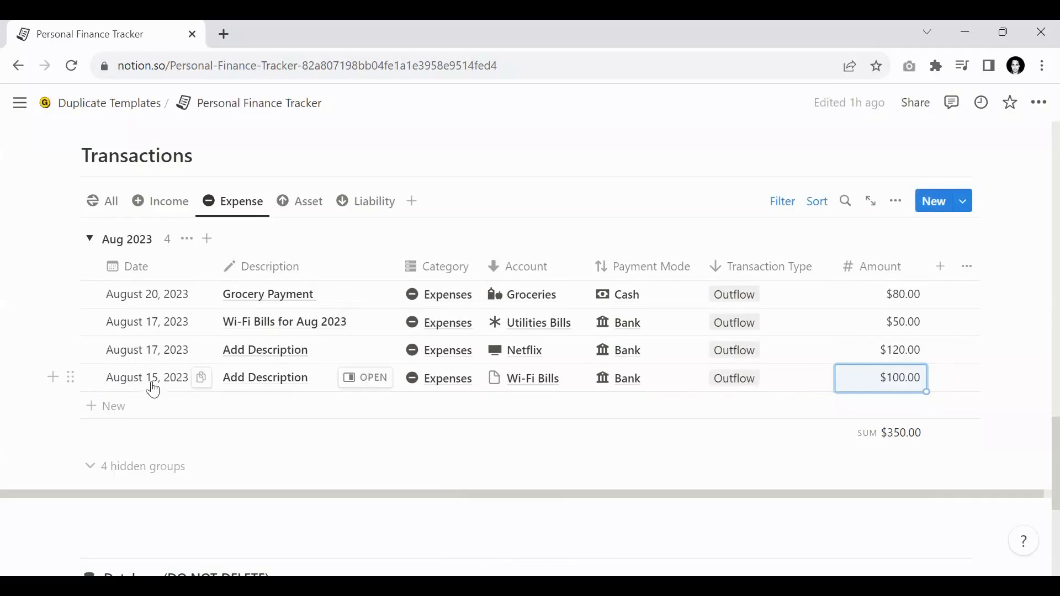
pyautogui.scroll(10, 499, 289)
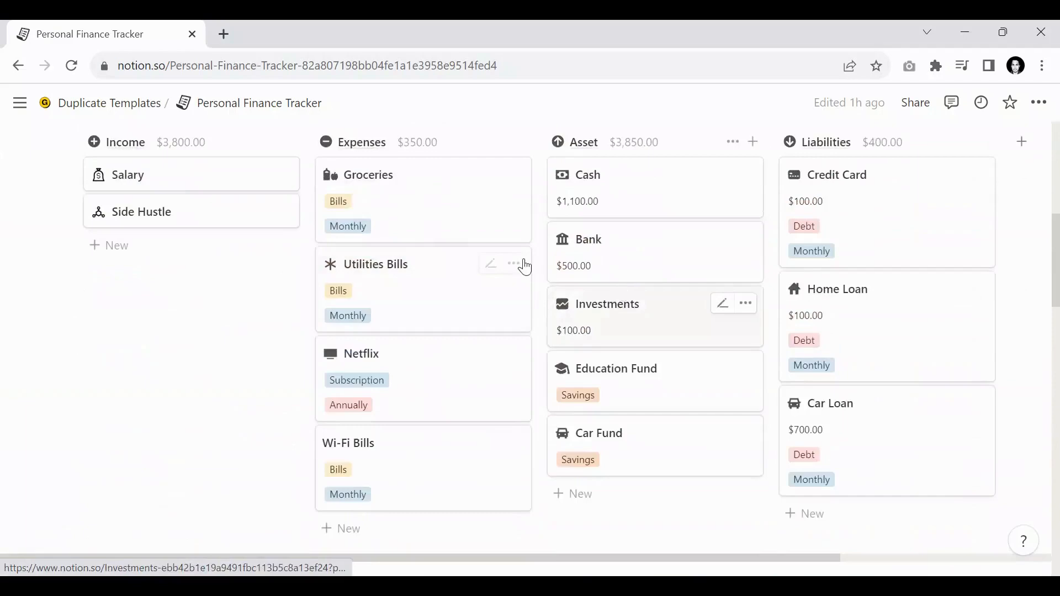
# Review the upcoming and past payments in the Bills summary against the Aug 2023 expense transactions
pyautogui.scroll(-10, 389, 412)
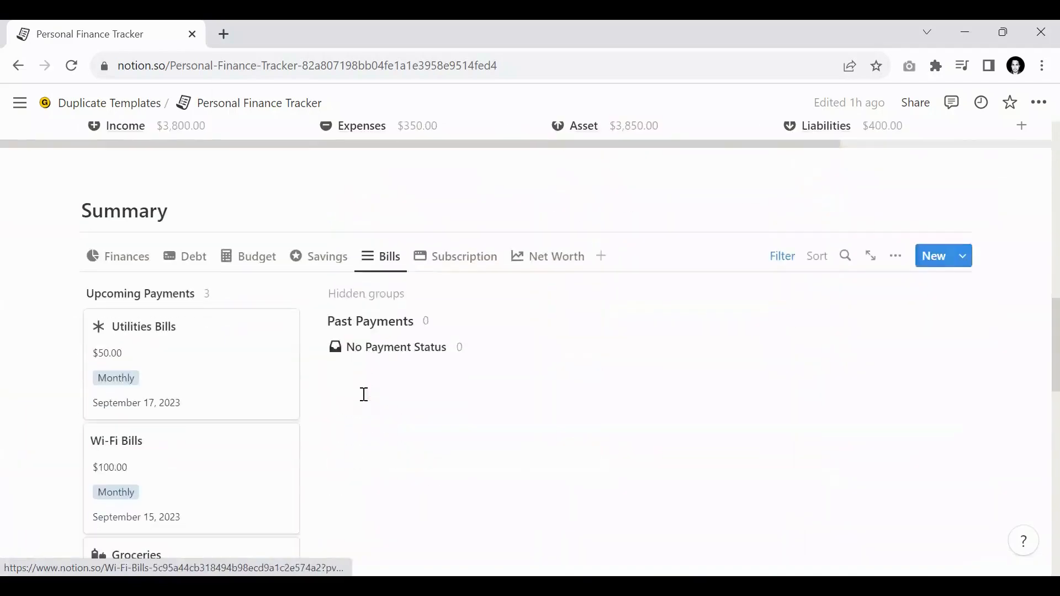
pyautogui.scroll(-5, 168, 264)
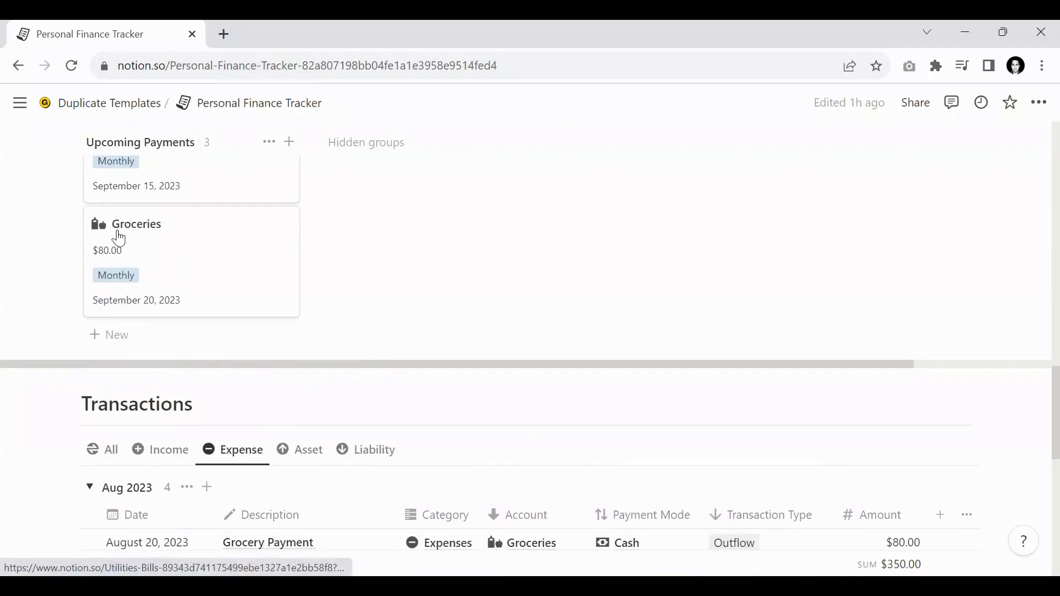
pyautogui.scroll(5, 213, 349)
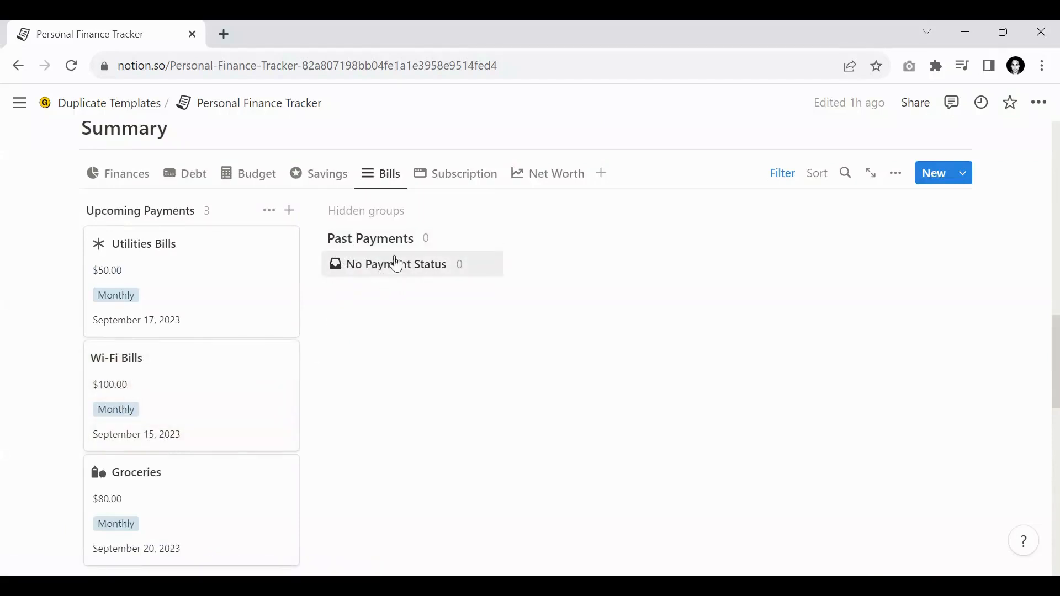
pyautogui.scroll(-2, 394, 295)
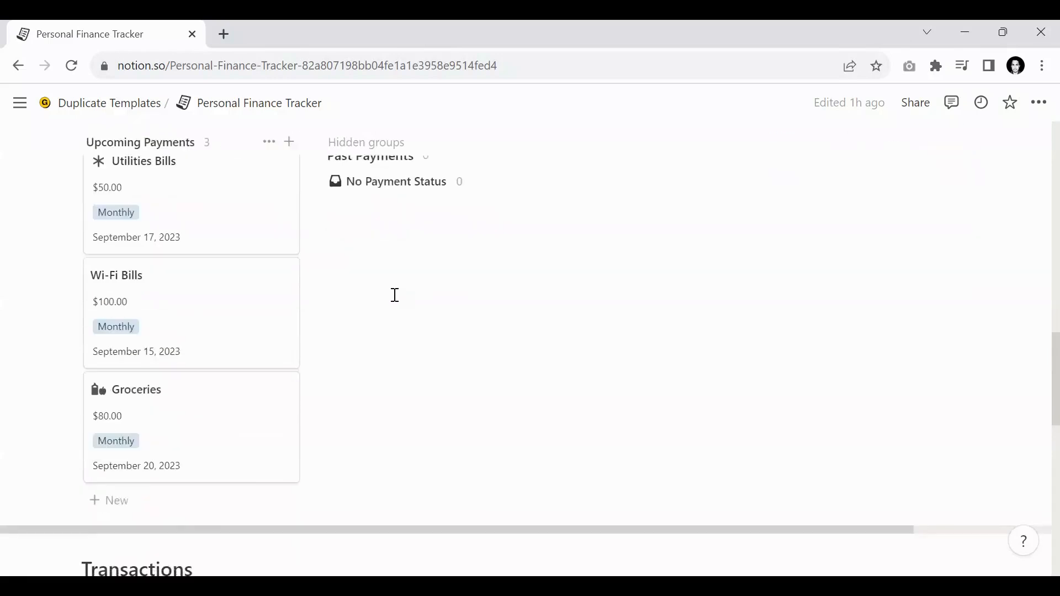
pyautogui.scroll(2, 397, 280)
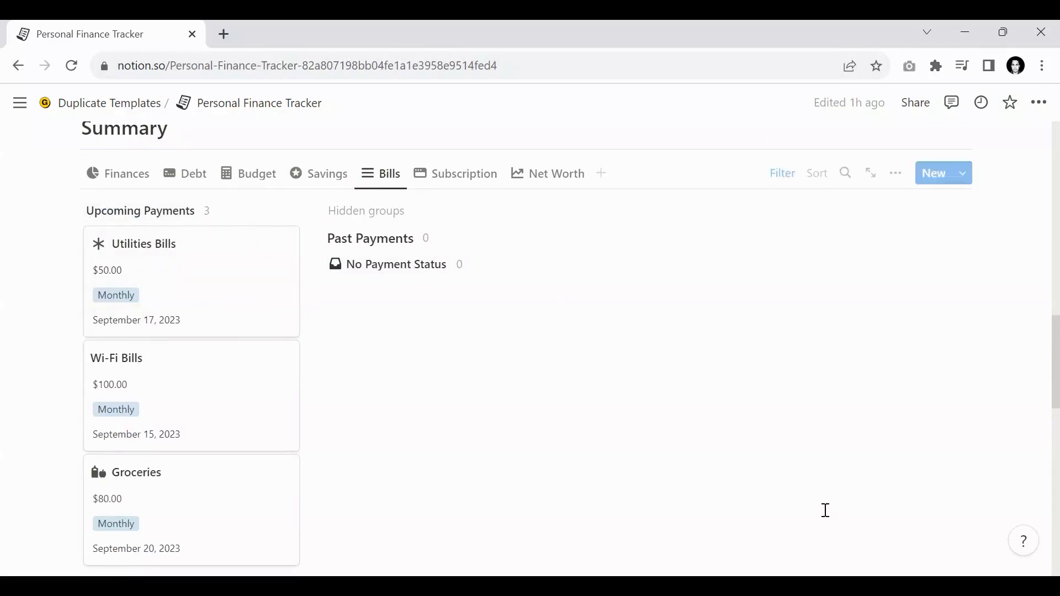
pyautogui.scroll(-3, 290, 355)
pyautogui.scroll(3, 300, 353)
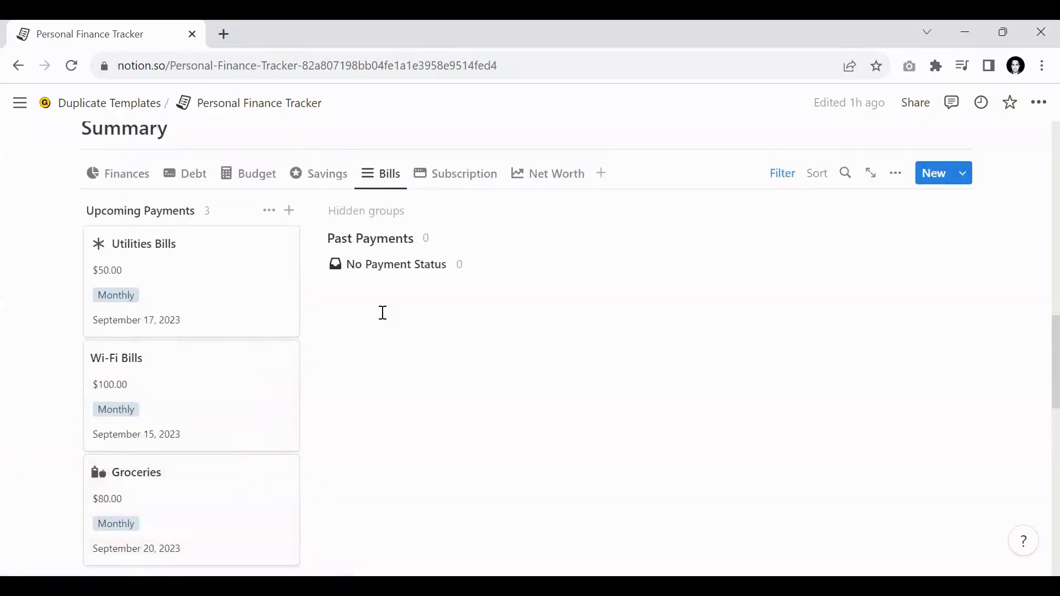
pyautogui.scroll(-5, 389, 273)
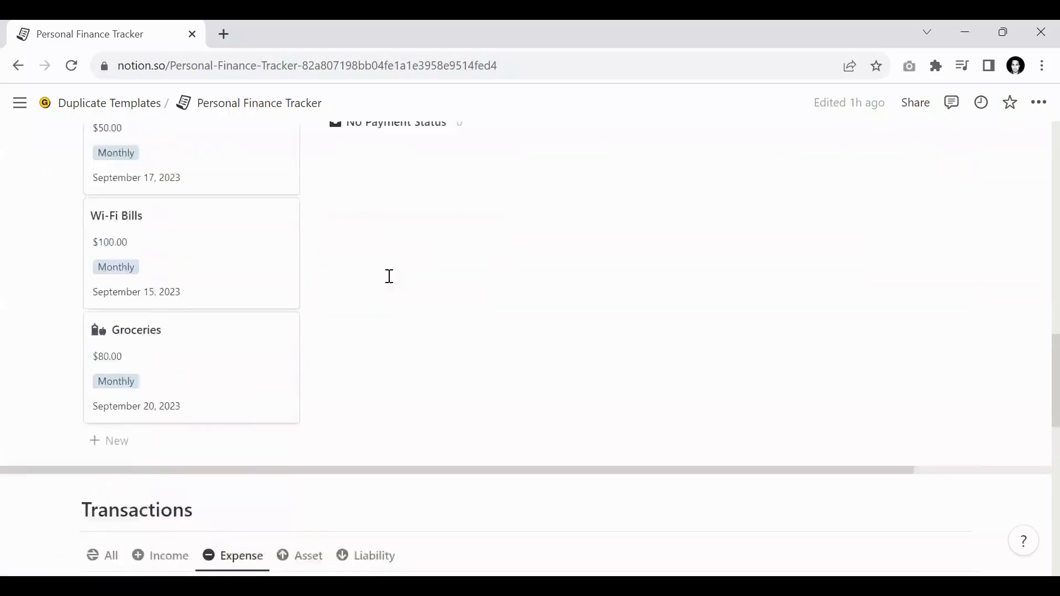
pyautogui.scroll(-1, 391, 269)
pyautogui.scroll(4, 395, 269)
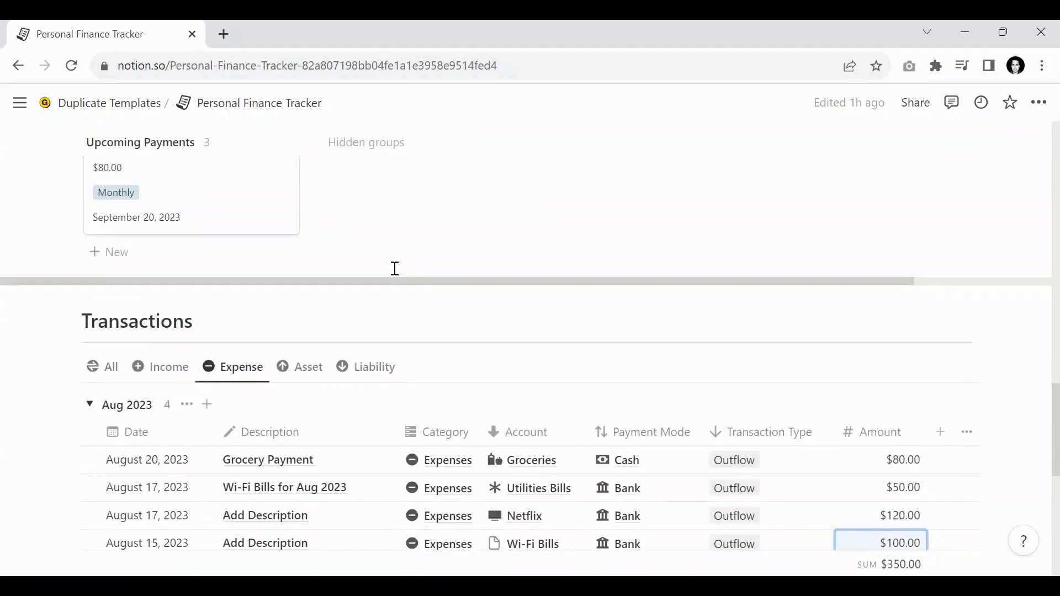
pyautogui.scroll(-2, 400, 273)
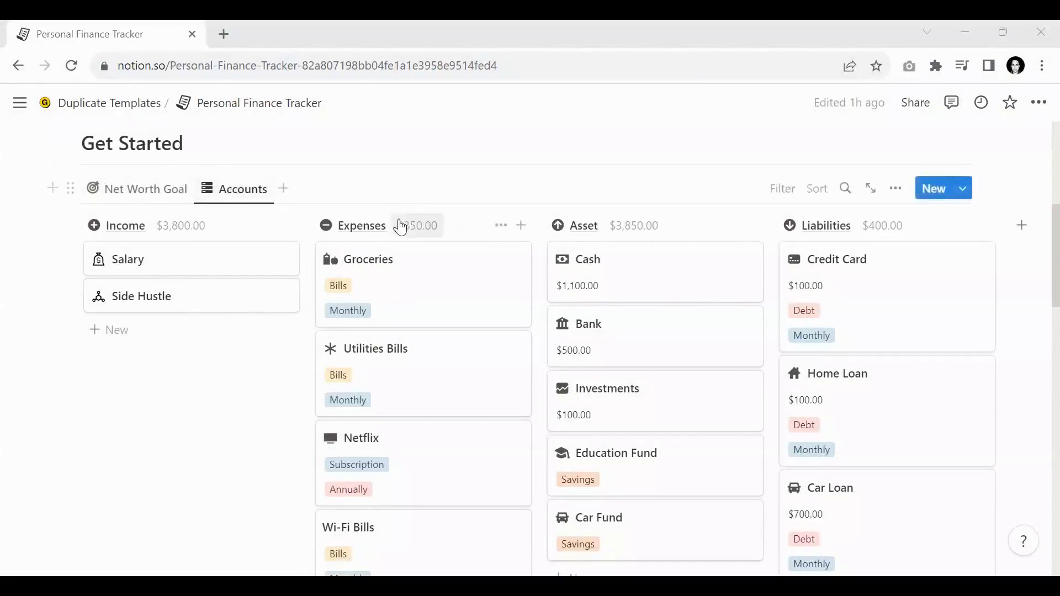
# Examine the classification options available for the Netflix account under Expenses
pyautogui.scroll(-2, 394, 190)
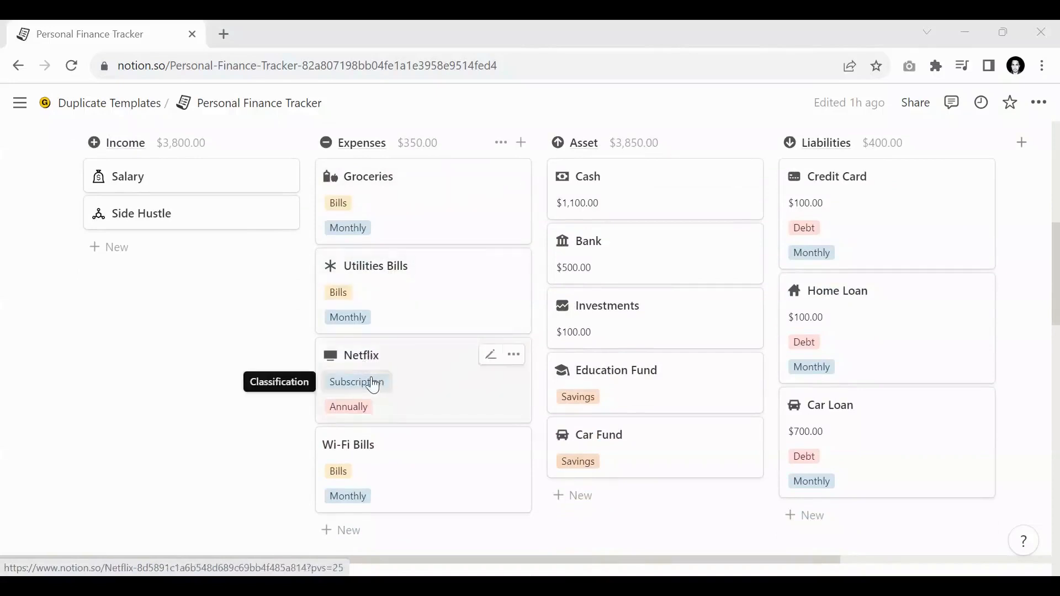
pyautogui.click(343, 393)
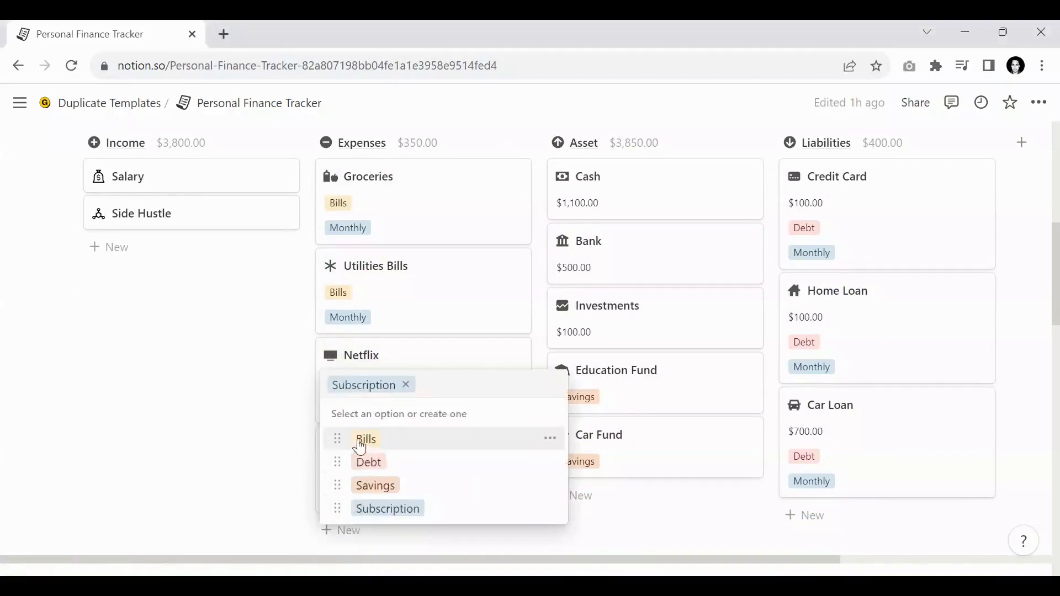
pyautogui.click(240, 439)
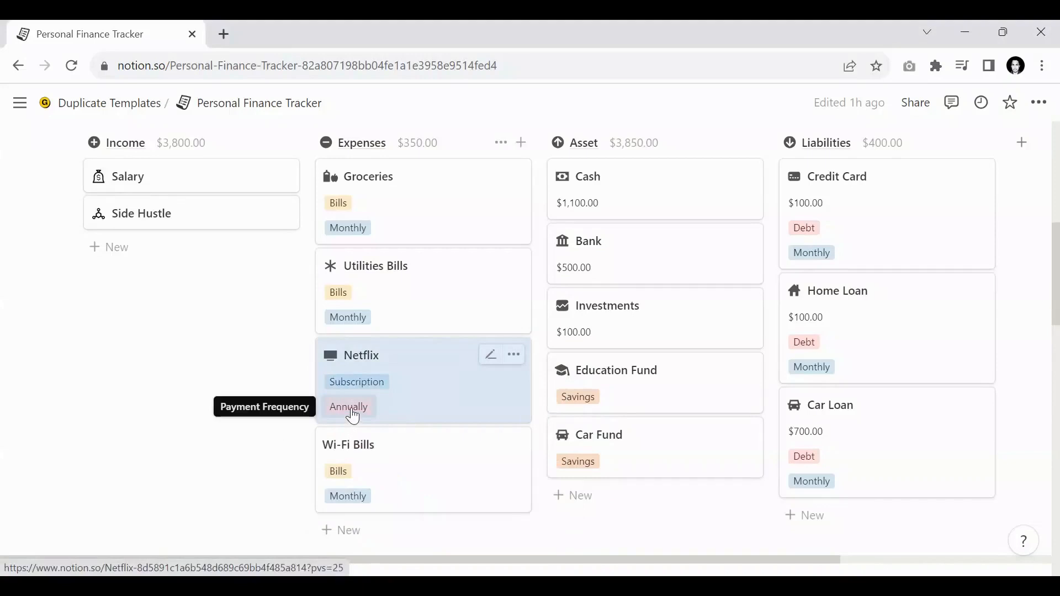
# Add a new account named Amazon to the Expenses group of the accounts board
pyautogui.scroll(-2, 356, 412)
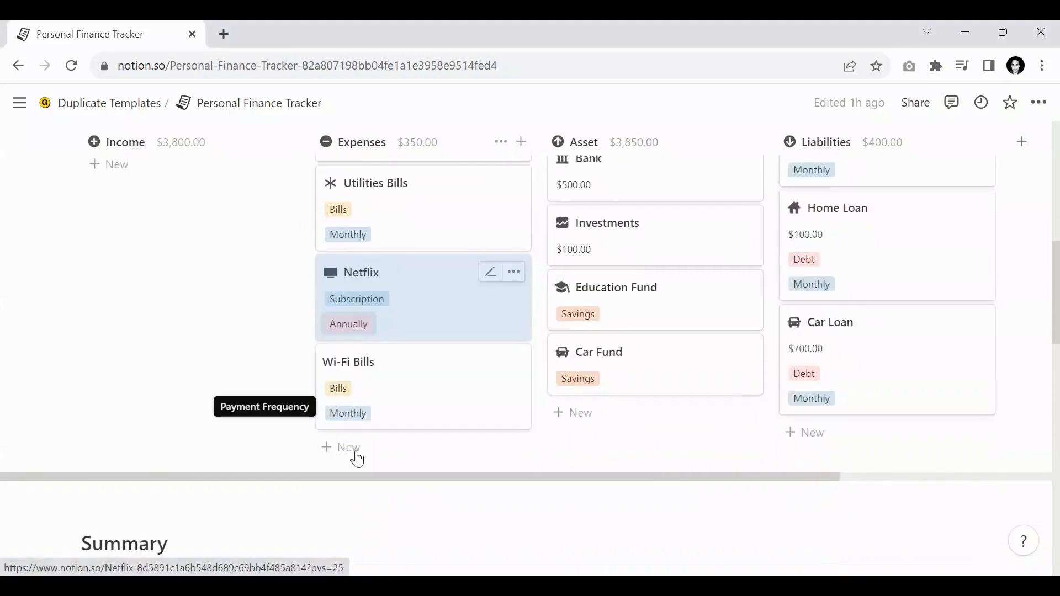
pyautogui.click(357, 447)
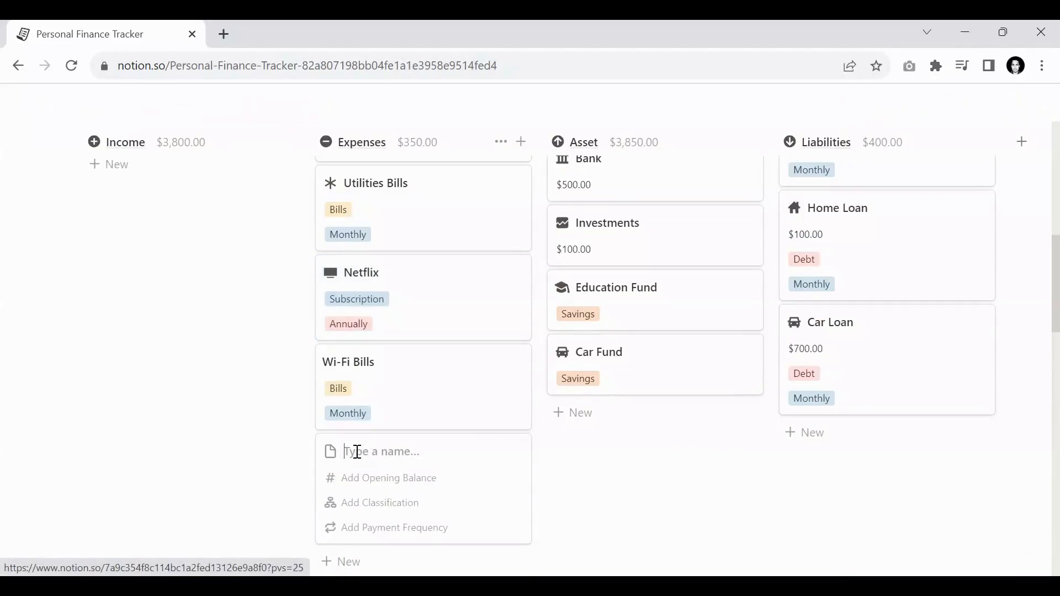
pyautogui.write('Amazon')
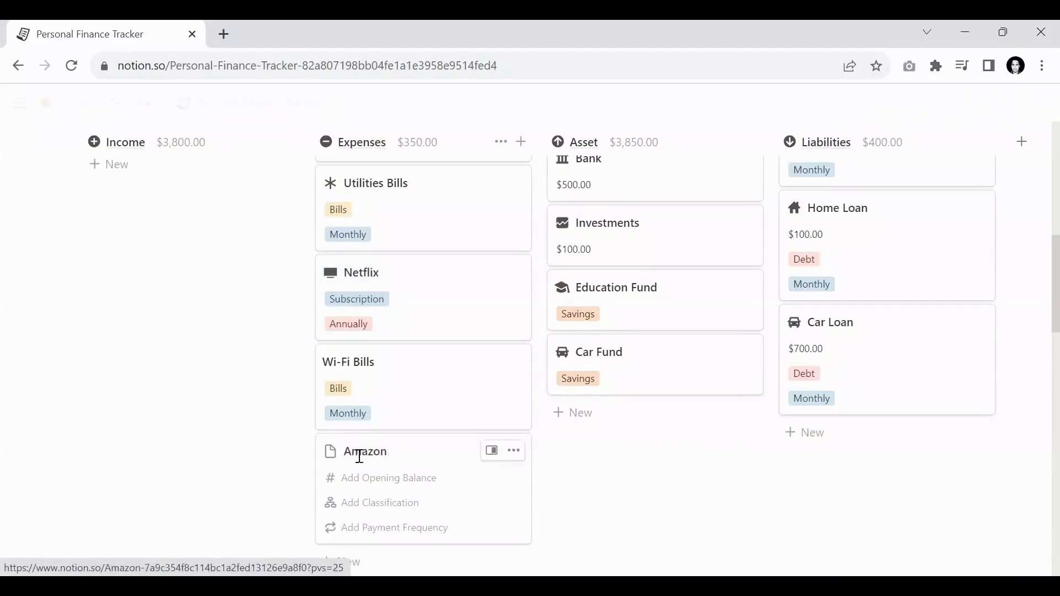
# Classify the Amazon account as Subscription and set its payment frequency to Quarterly
pyautogui.click(361, 503)
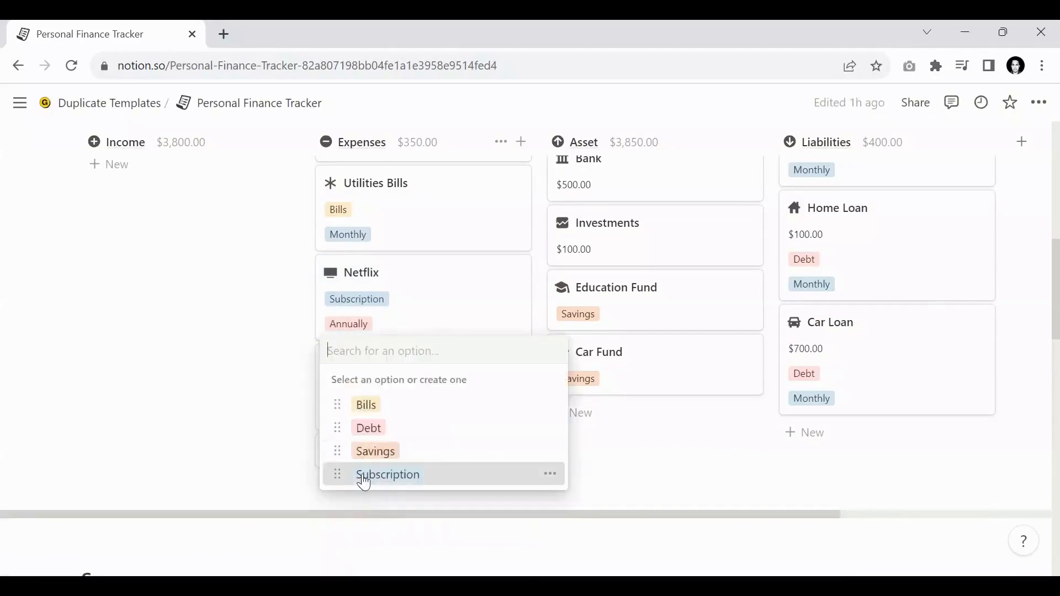
pyautogui.click(360, 476)
pyautogui.click(349, 528)
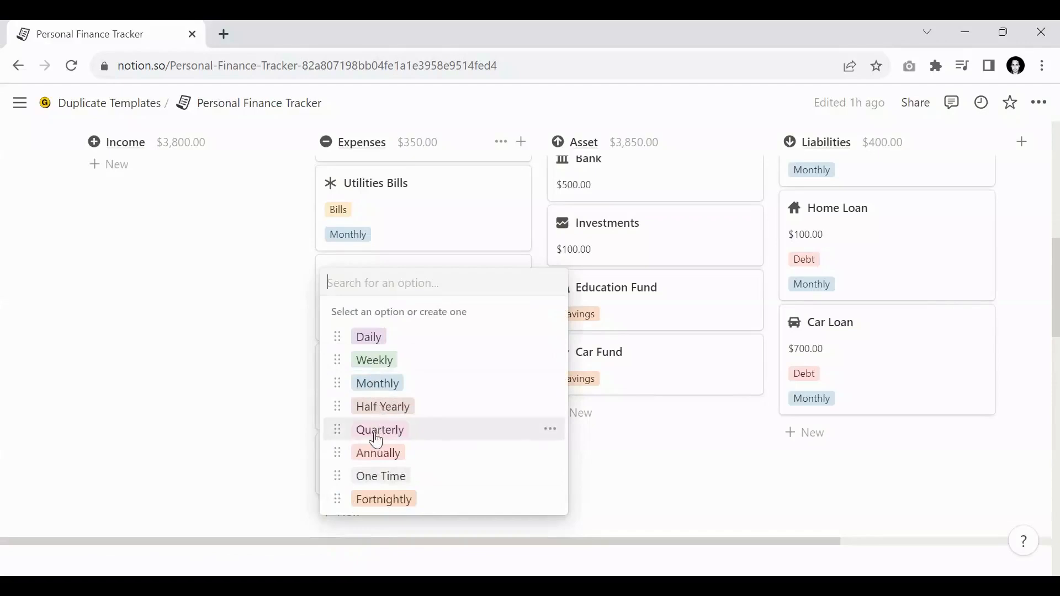
pyautogui.press('Return')
pyautogui.click(221, 457)
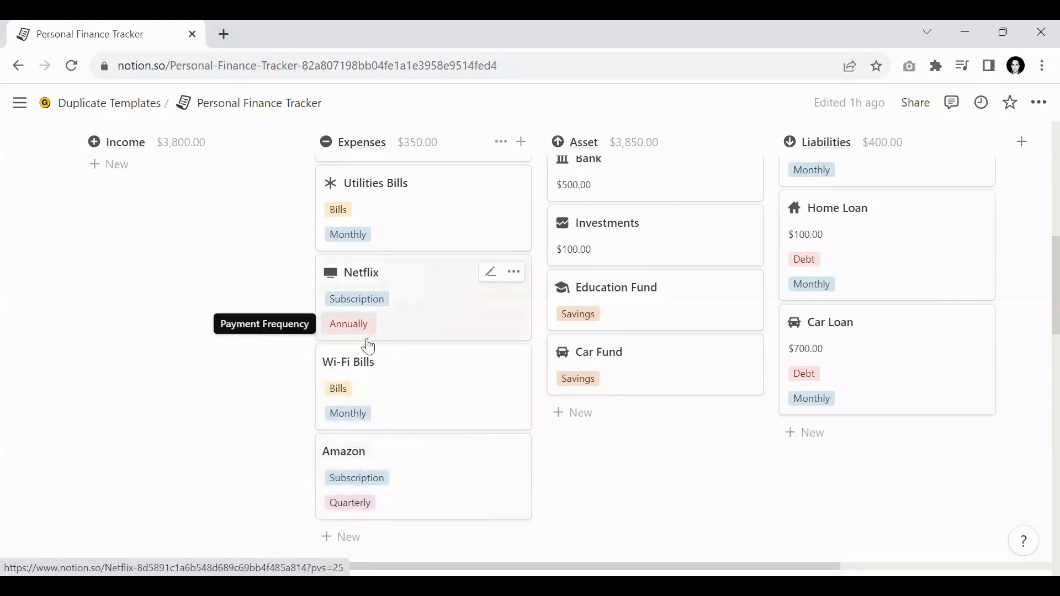
# Add a new expense transaction to the Aug 2023 group and date it August 17, 2023
pyautogui.scroll(-5, 223, 430)
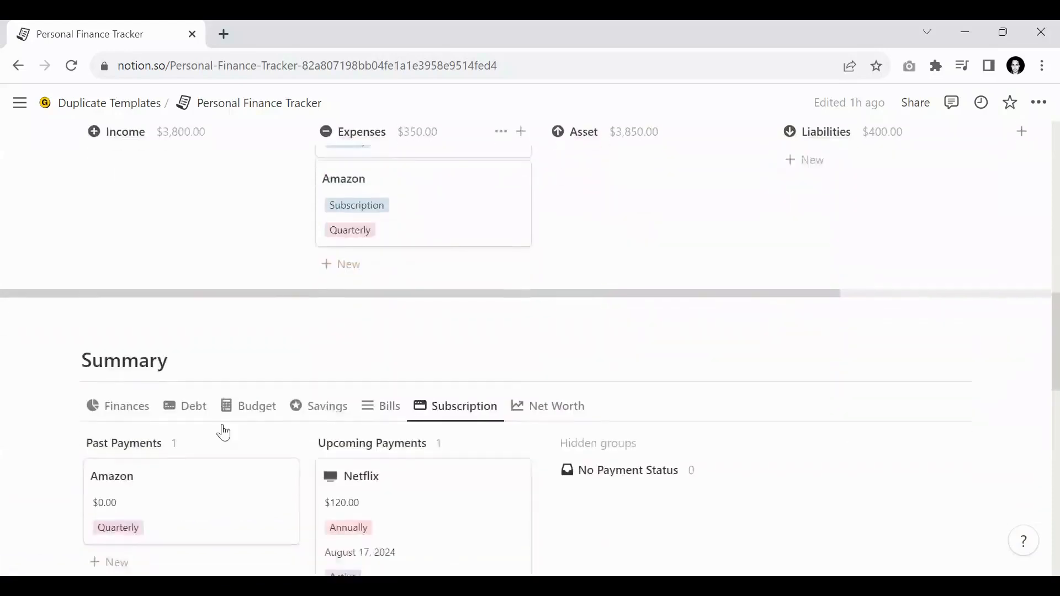
pyautogui.scroll(-1, 223, 432)
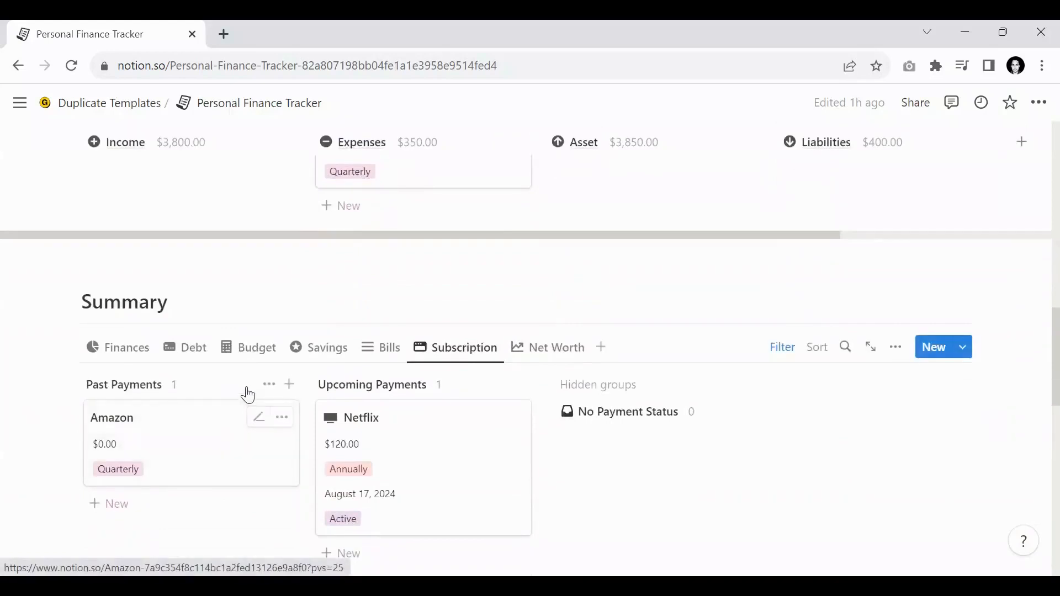
pyautogui.scroll(-3, 247, 395)
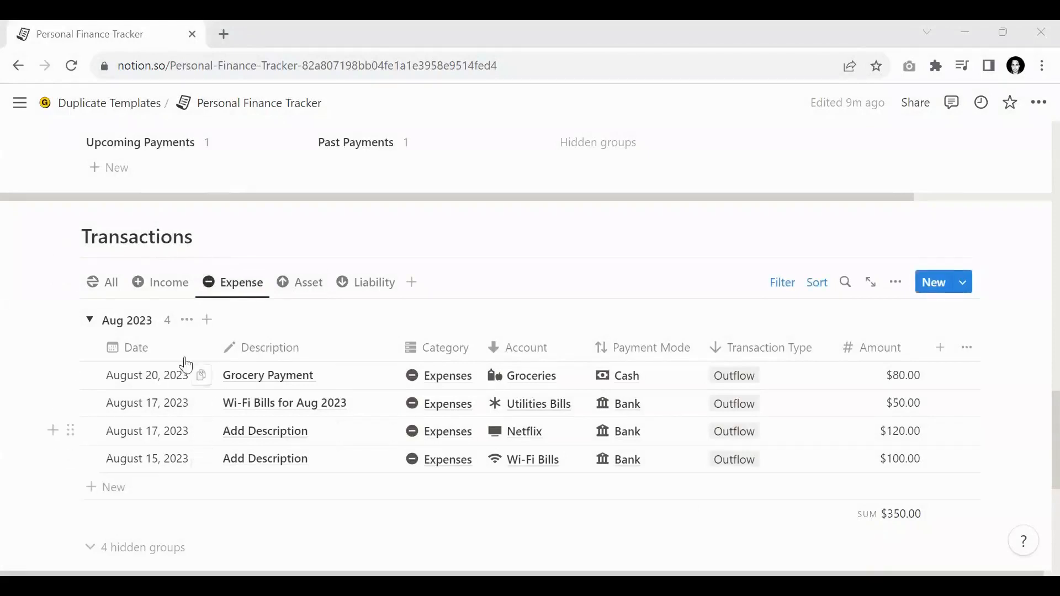
pyautogui.click(130, 485)
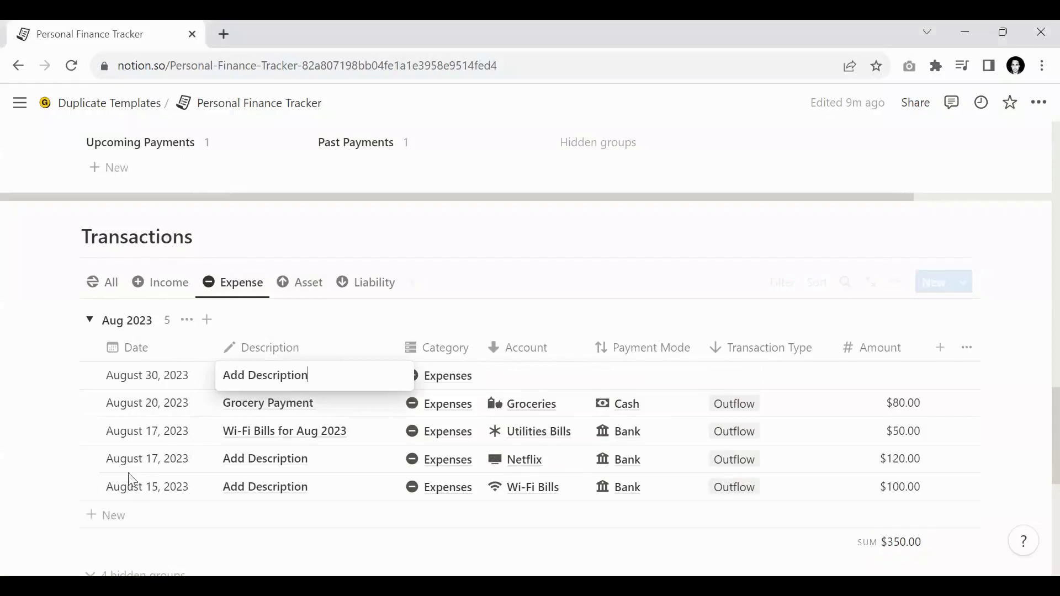
pyautogui.click(150, 378)
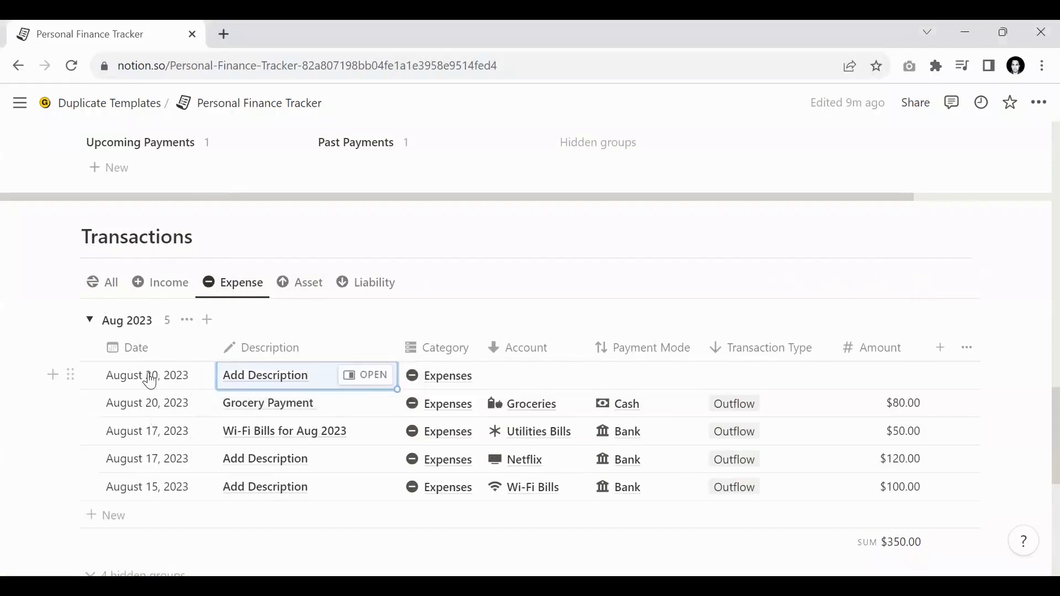
pyautogui.click(149, 376)
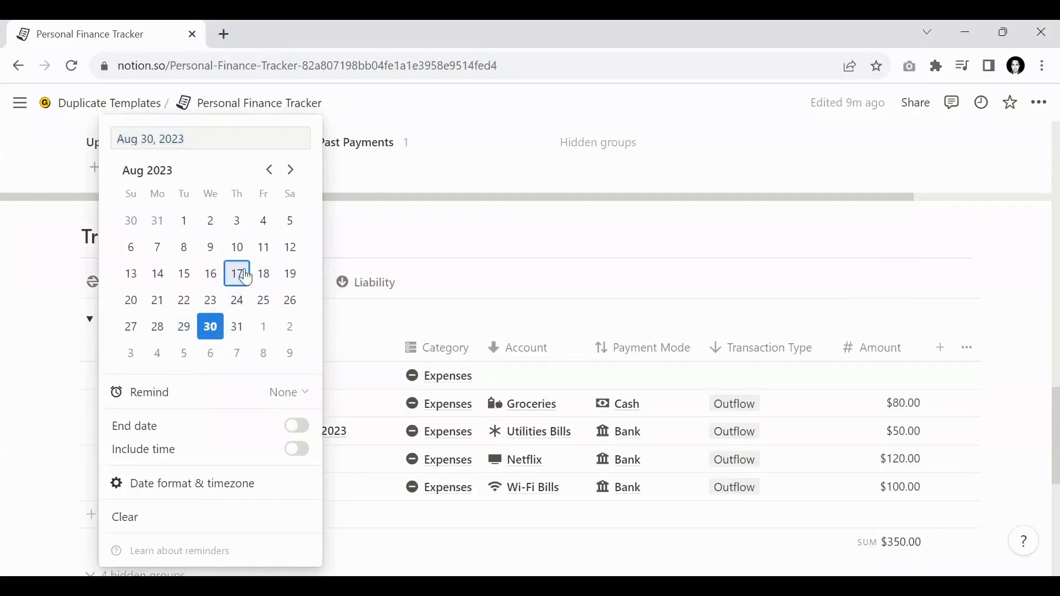
pyautogui.click(249, 280)
pyautogui.click(338, 386)
# Replace the placeholder description of the new August 17 transaction with Amazon Subscription
pyautogui.click(289, 459)
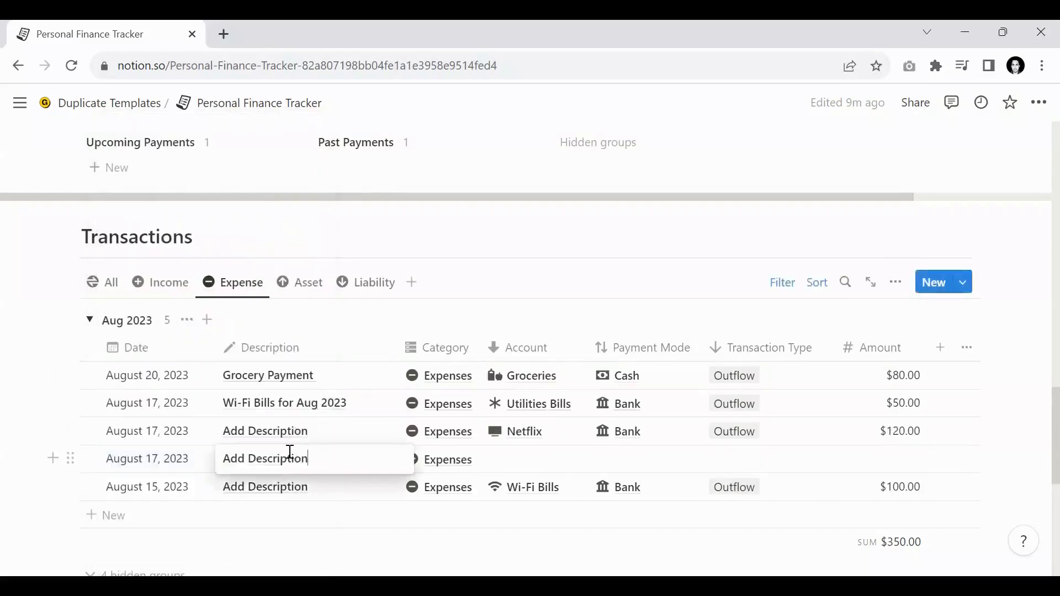
pyautogui.hotkey('ctrl', 'a')
pyautogui.write('Am')
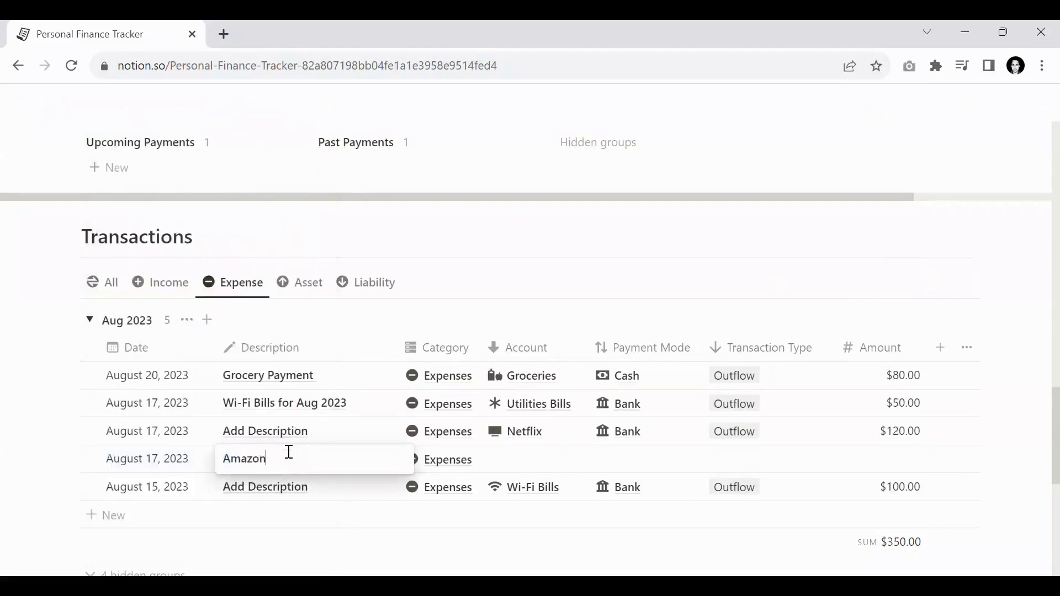
pyautogui.write('azon Subscription')
pyautogui.press('Return')
# Link the Amazon Subscription transaction to the existing Amazon account
pyautogui.press('Right')
pyautogui.press('Right')
pyautogui.press('Up')
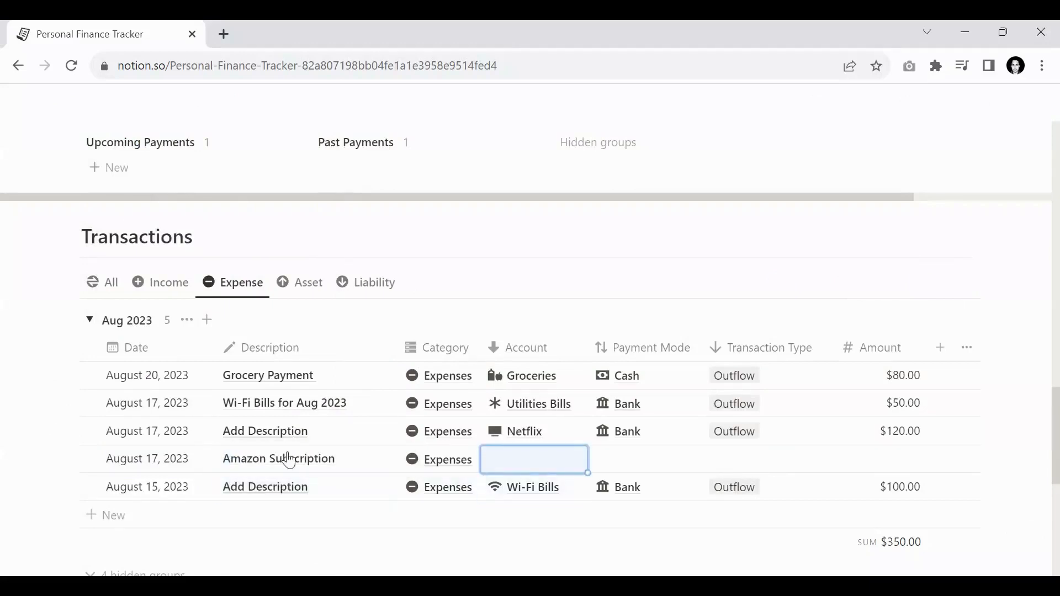
pyautogui.press('Return')
pyautogui.write('Amazon')
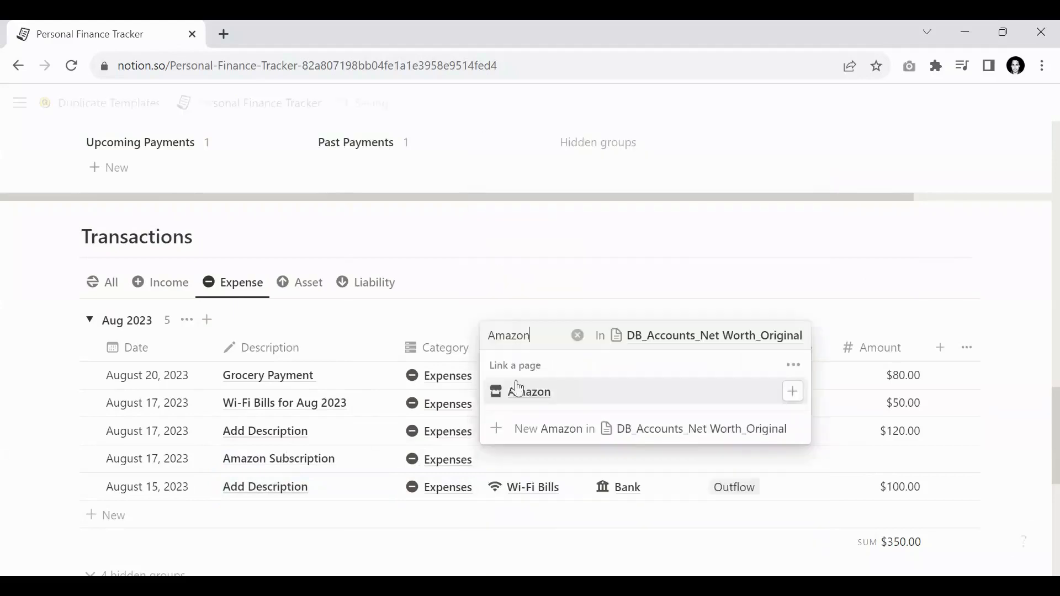
pyautogui.click(538, 391)
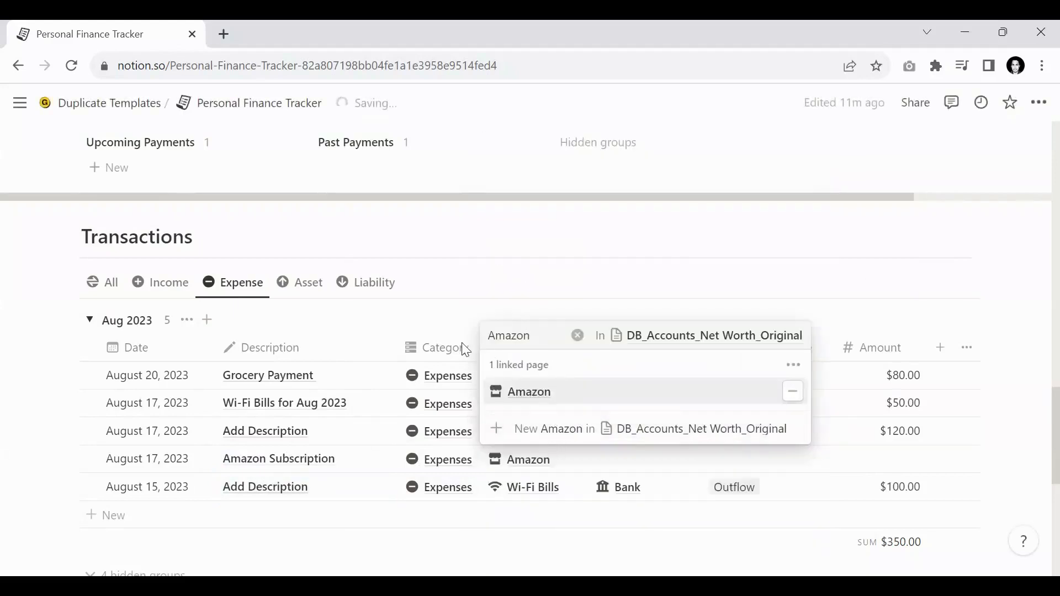
pyautogui.press('Escape')
# Set the payment mode of the Amazon Subscription transaction to Bank
pyautogui.click(632, 459)
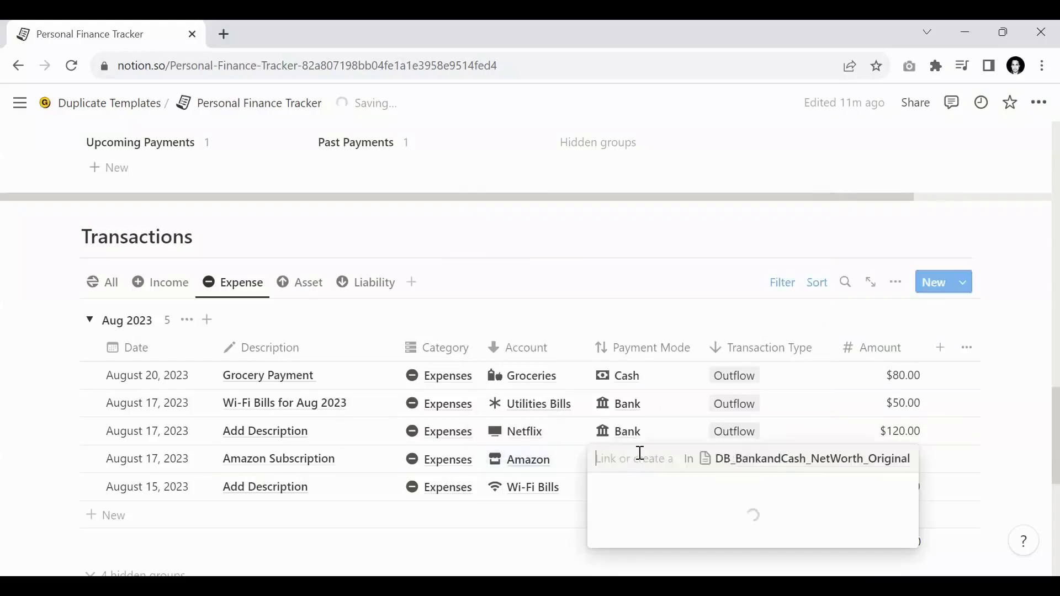
pyautogui.write('Bank')
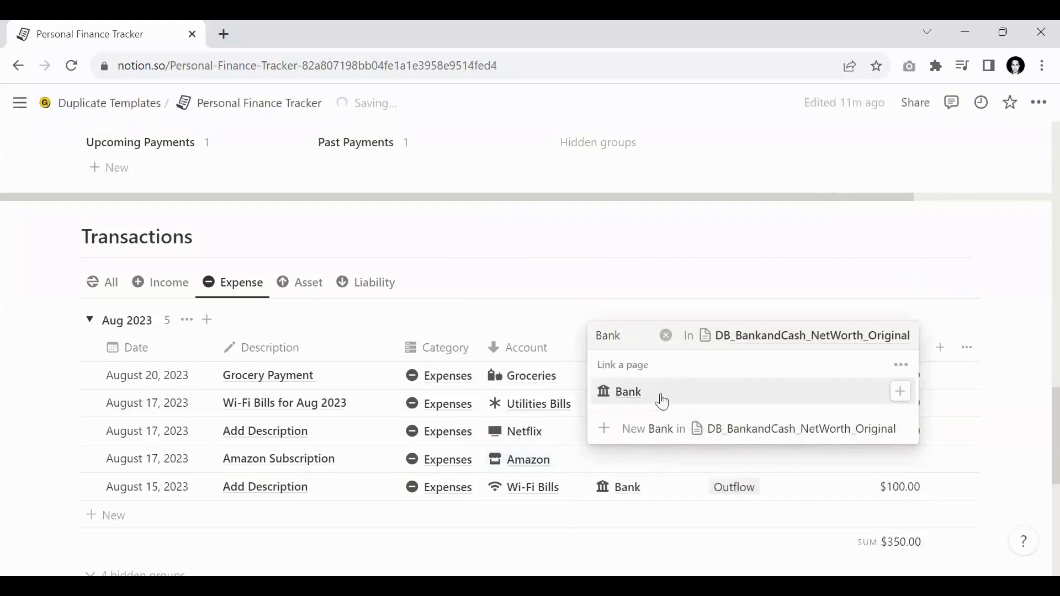
pyautogui.click(661, 402)
pyautogui.click(707, 301)
# Set the Amazon Subscription transaction's type to Outflow and enter 120 as its amount
pyautogui.scroll(-3, 723, 320)
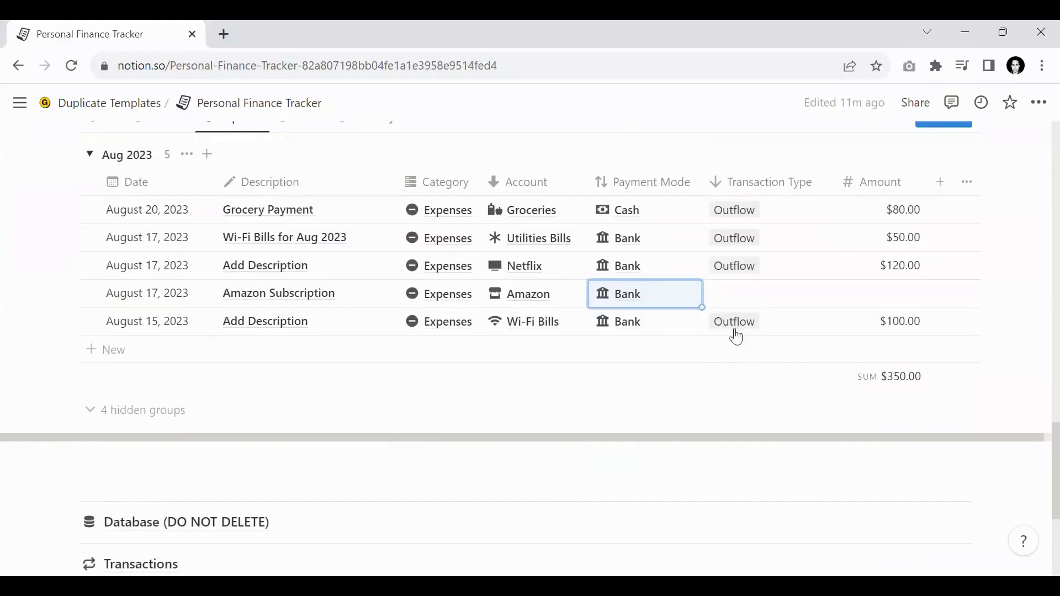
pyautogui.click(736, 298)
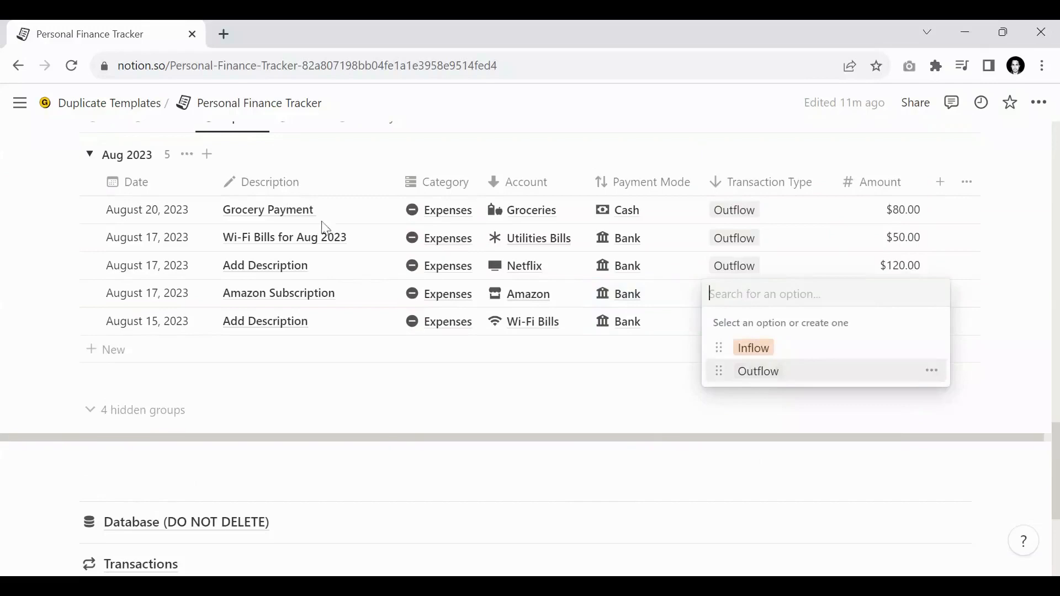
pyautogui.click(759, 373)
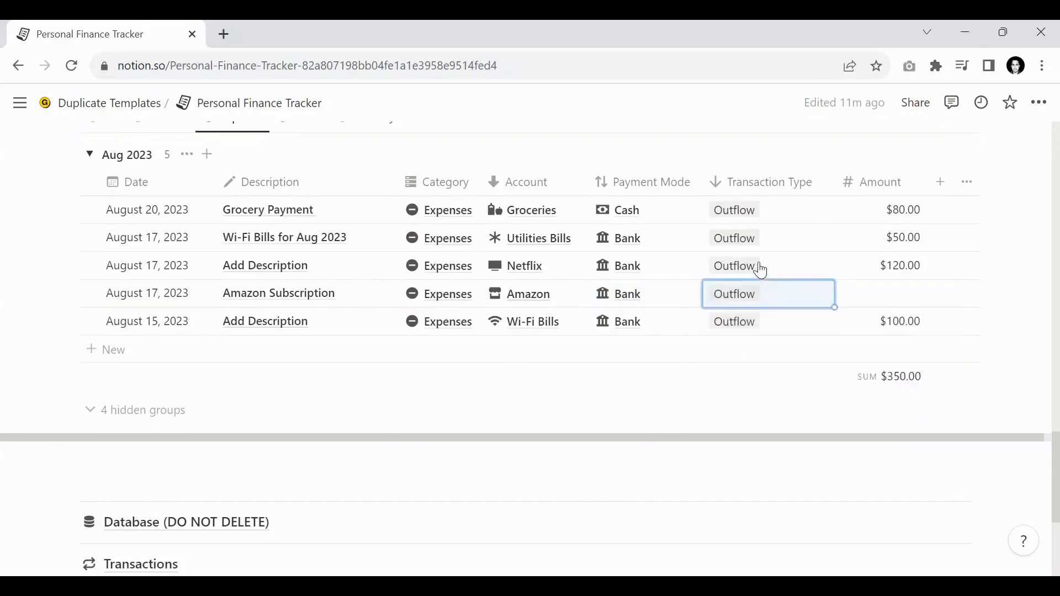
pyautogui.click(890, 295)
pyautogui.write('120')
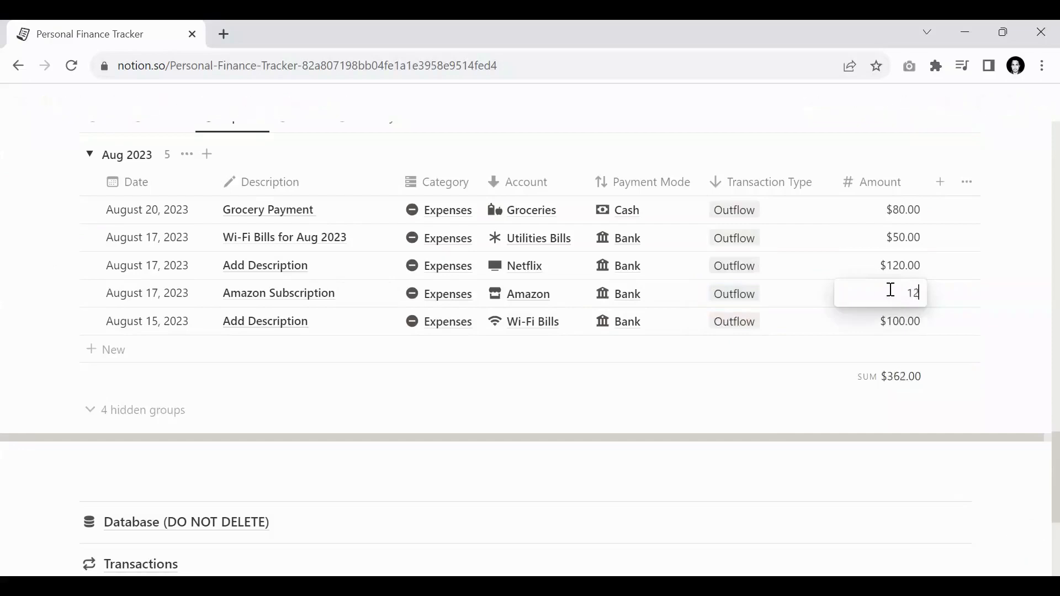
# Confirm 120 as the Amazon Subscription transaction's amount and return to the upcoming subscription payments in the Summary section
pyautogui.press('Return')
pyautogui.scroll(2, 497, 304)
pyautogui.scroll(8, 480, 309)
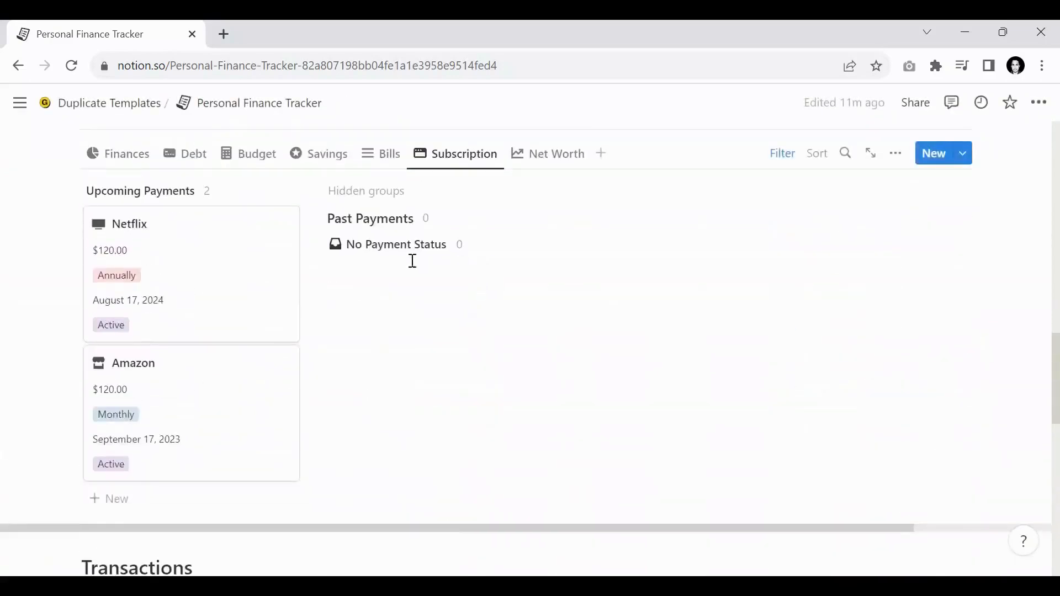
pyautogui.scroll(2, 234, 220)
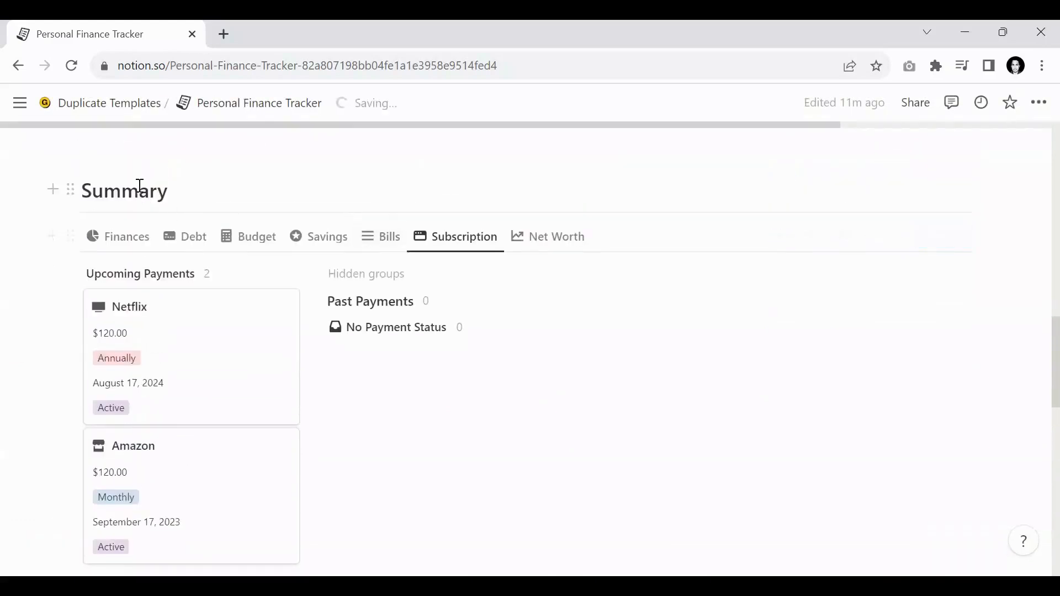
# Compare the payment frequencies and dates of the Netflix and Amazon subscriptions with their August 2023 expense transactions
pyautogui.scroll(-2, 202, 236)
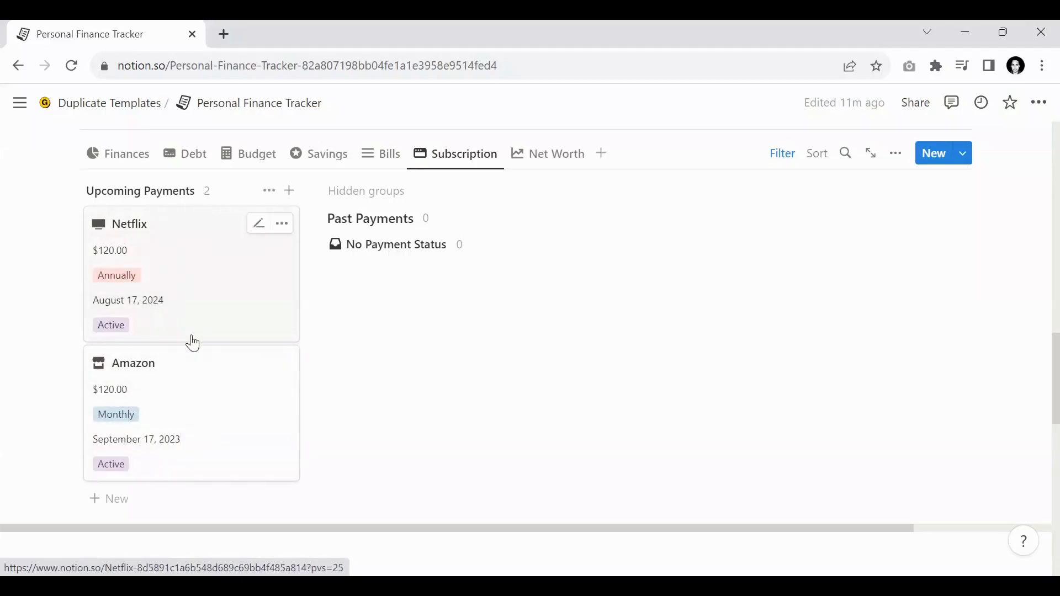
pyautogui.scroll(-5, 193, 342)
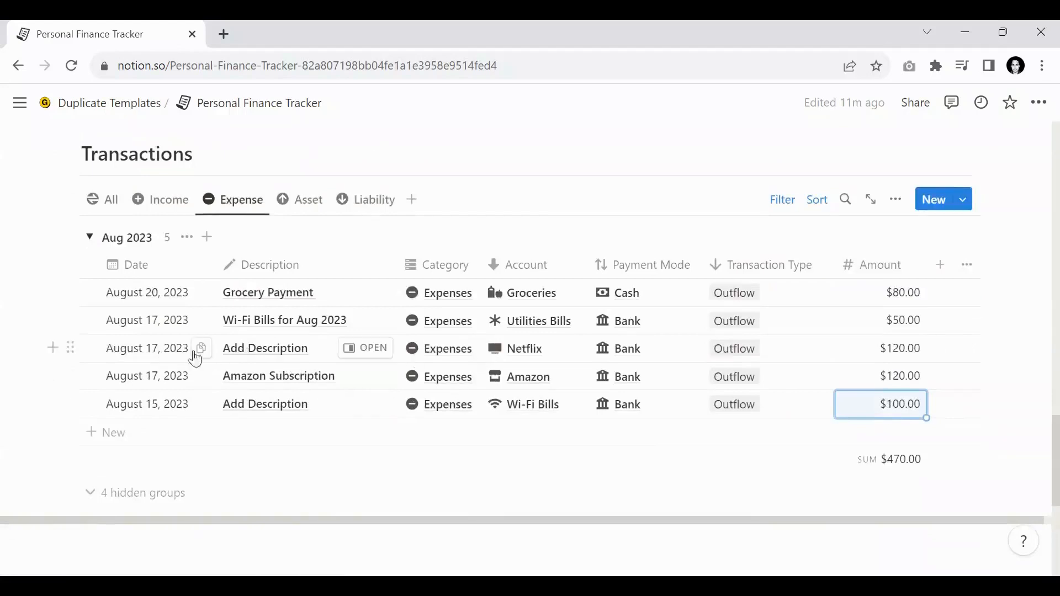
pyautogui.scroll(5, 177, 348)
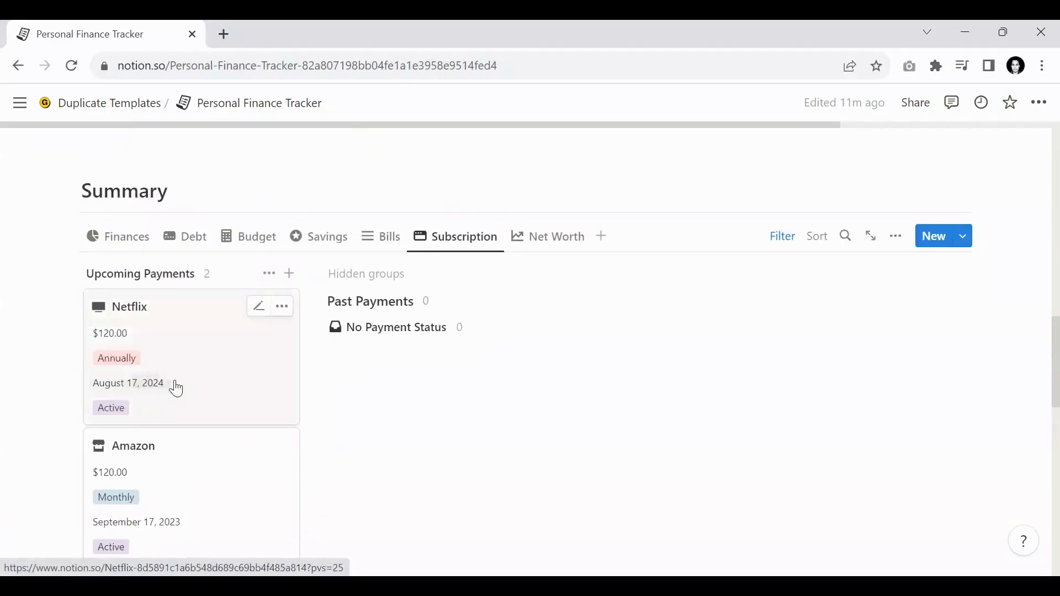
pyautogui.scroll(-6, 173, 386)
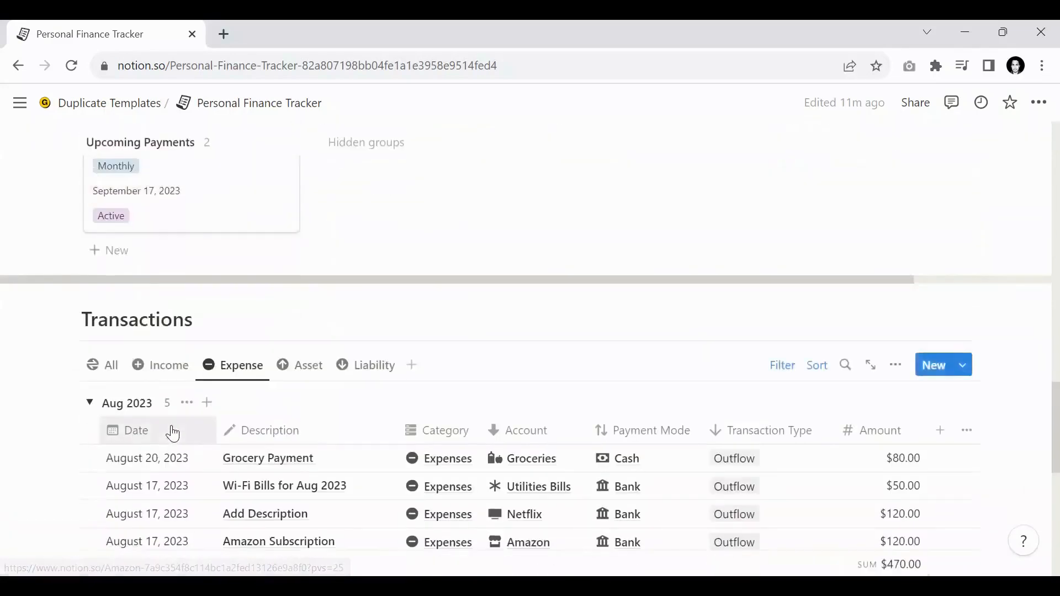
pyautogui.scroll(-2, 172, 431)
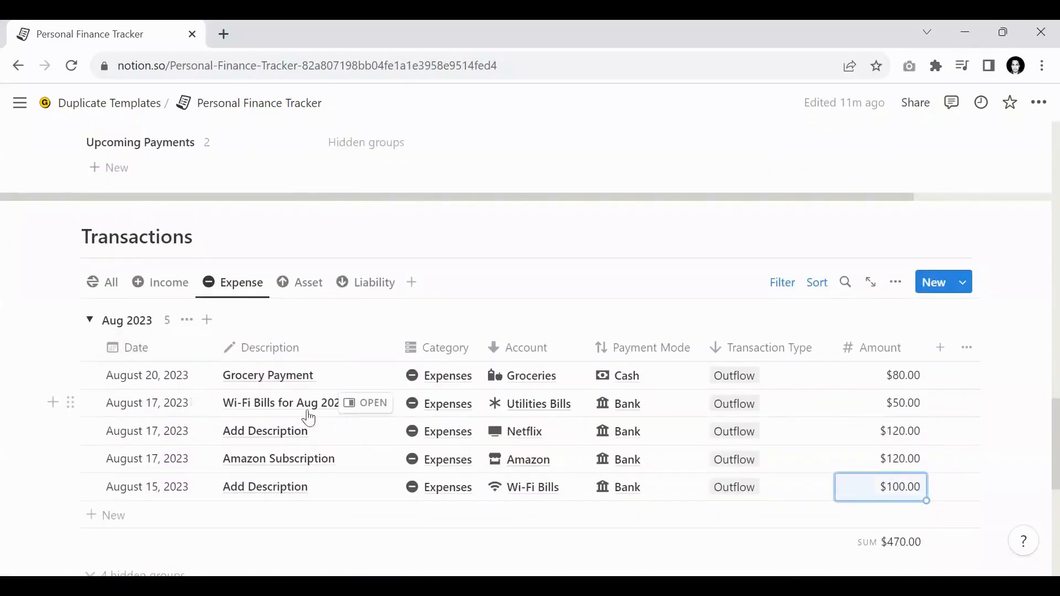
pyautogui.scroll(3, 177, 310)
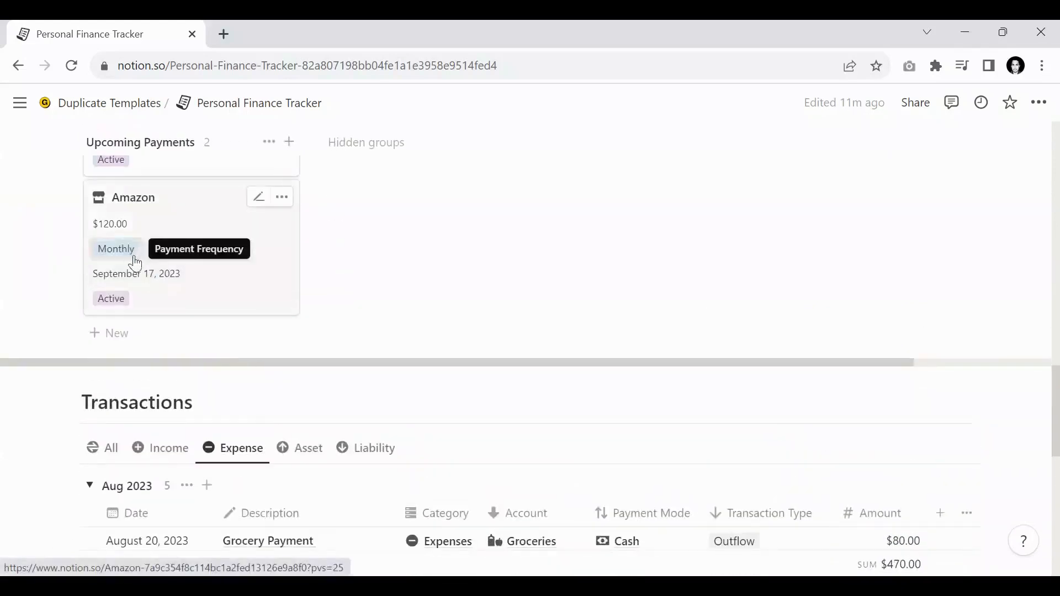
pyautogui.scroll(2, 155, 276)
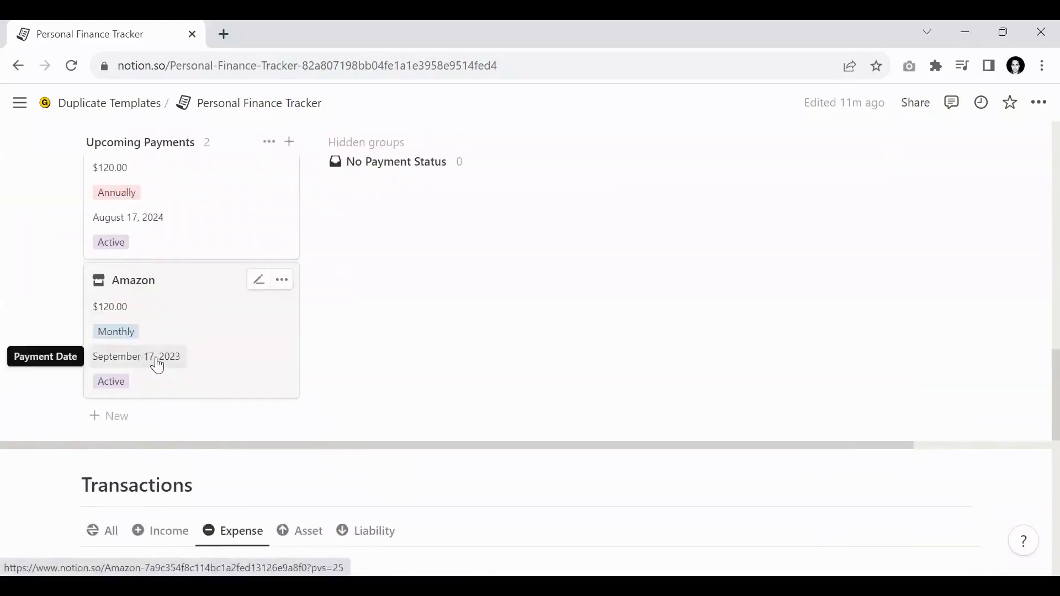
# Change the payment frequency of the Amazon subscription to Weekly
pyautogui.click(120, 334)
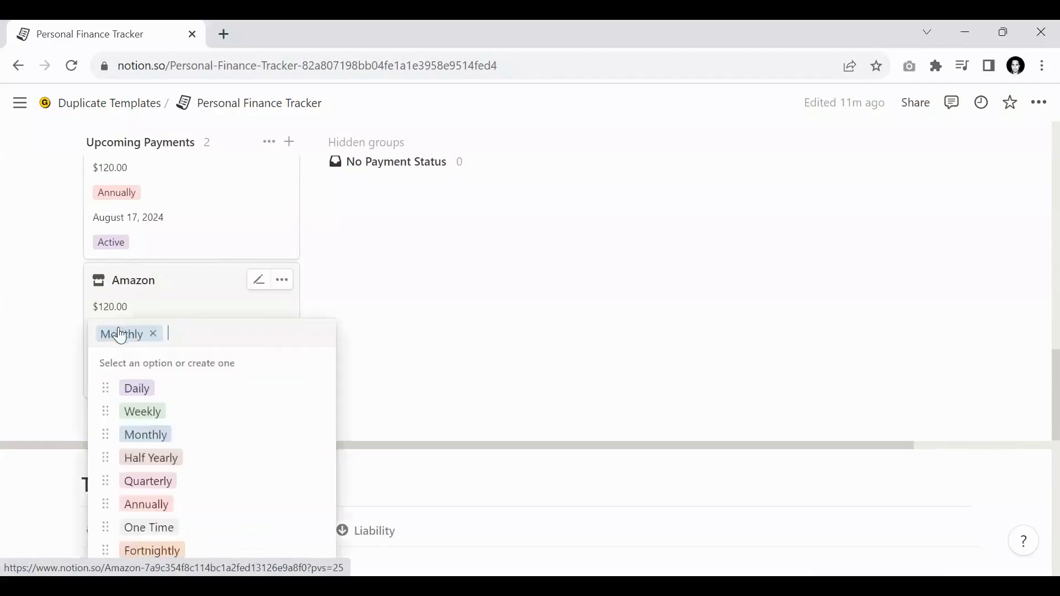
pyautogui.click(157, 413)
pyautogui.scroll(1, 353, 314)
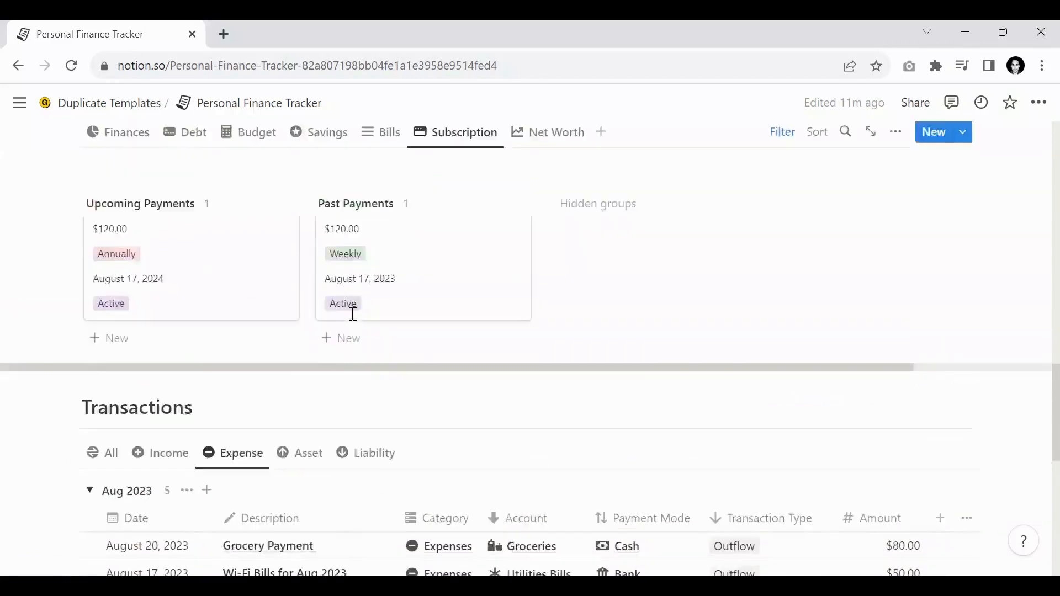
pyautogui.scroll(2, 353, 314)
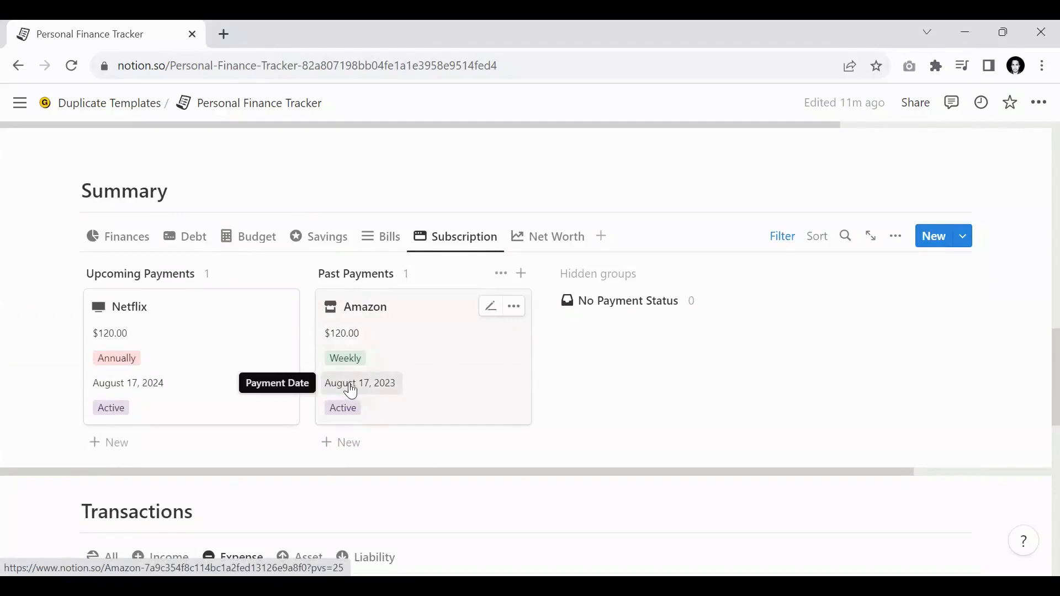
# Check the Amazon expense transaction's date and view the status options available for the Amazon subscription
pyautogui.scroll(-7, 351, 390)
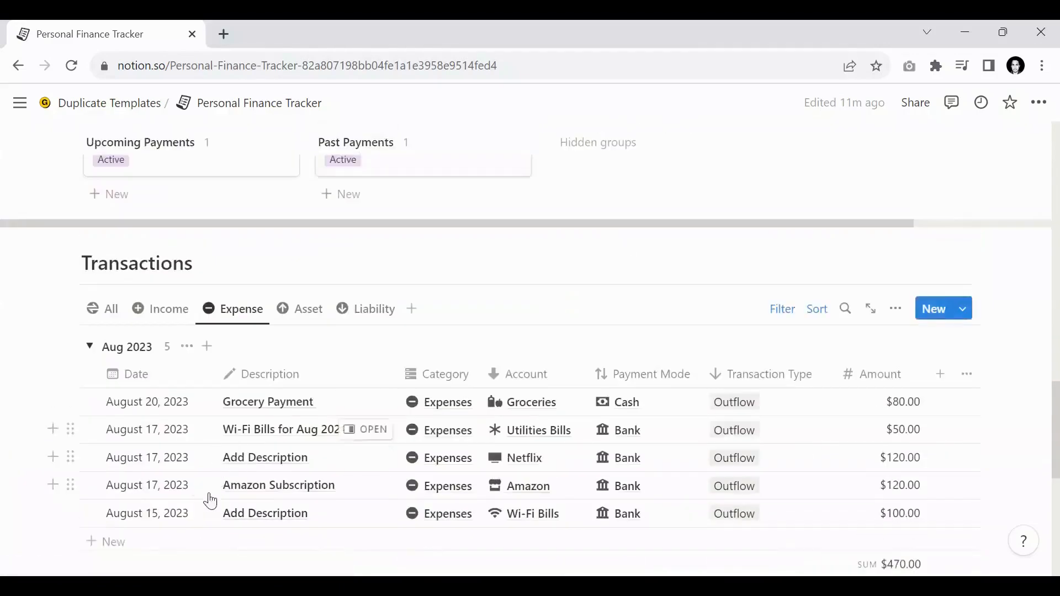
pyautogui.scroll(5, 202, 411)
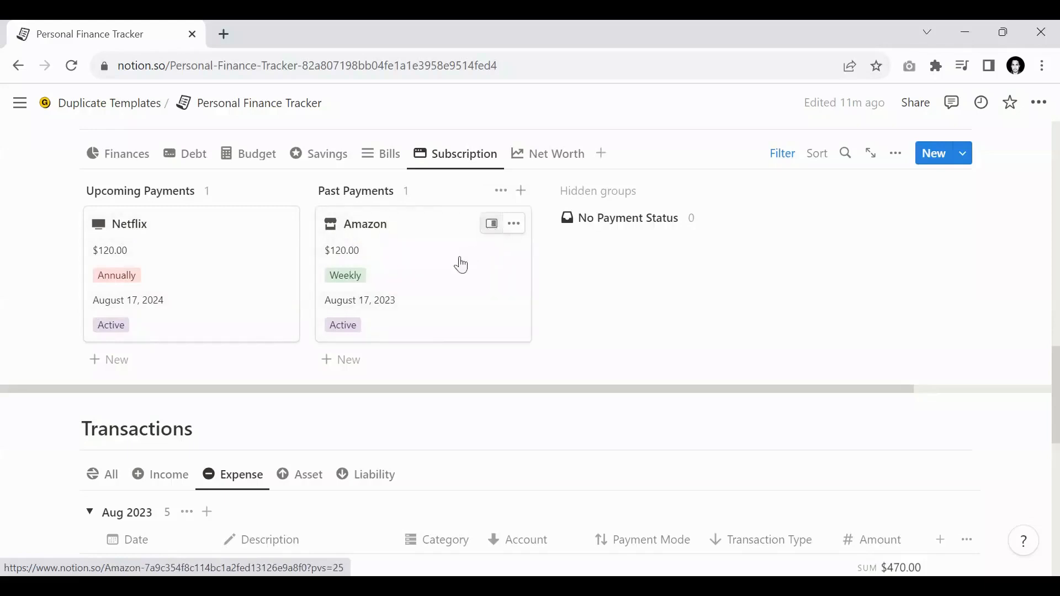
pyautogui.click(360, 333)
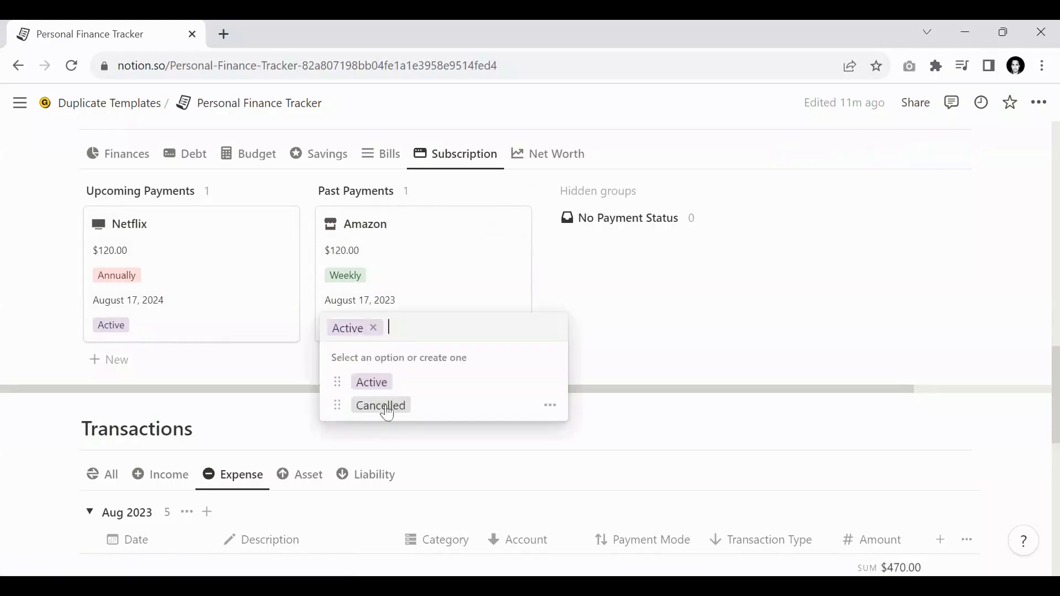
pyautogui.click(553, 286)
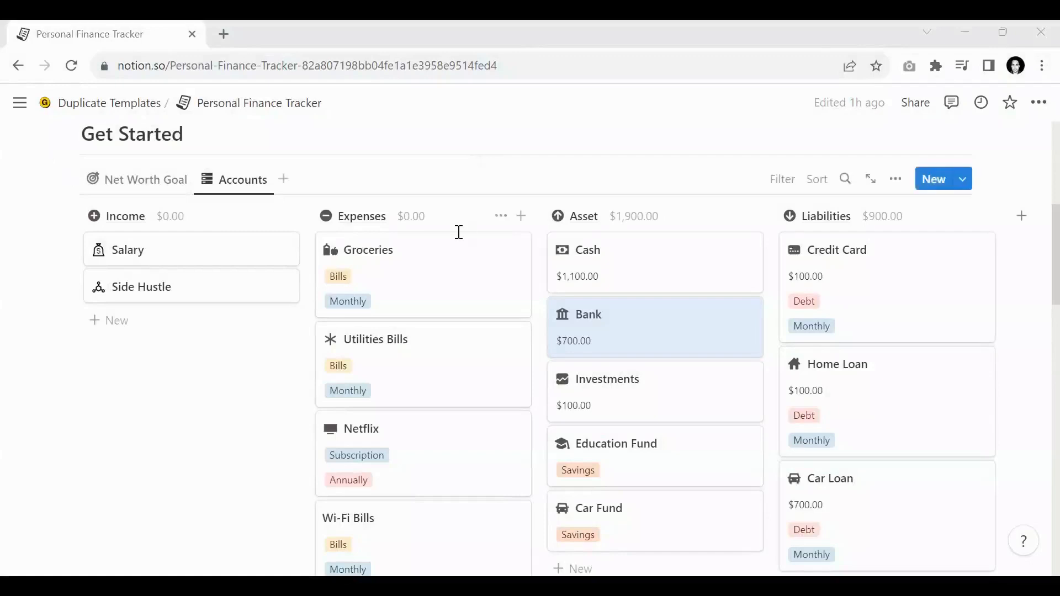
# Look over the net worth summary and the accounts, and show the net worth goal in the Get Started section
pyautogui.scroll(-5, 423, 308)
pyautogui.scroll(-4, 405, 300)
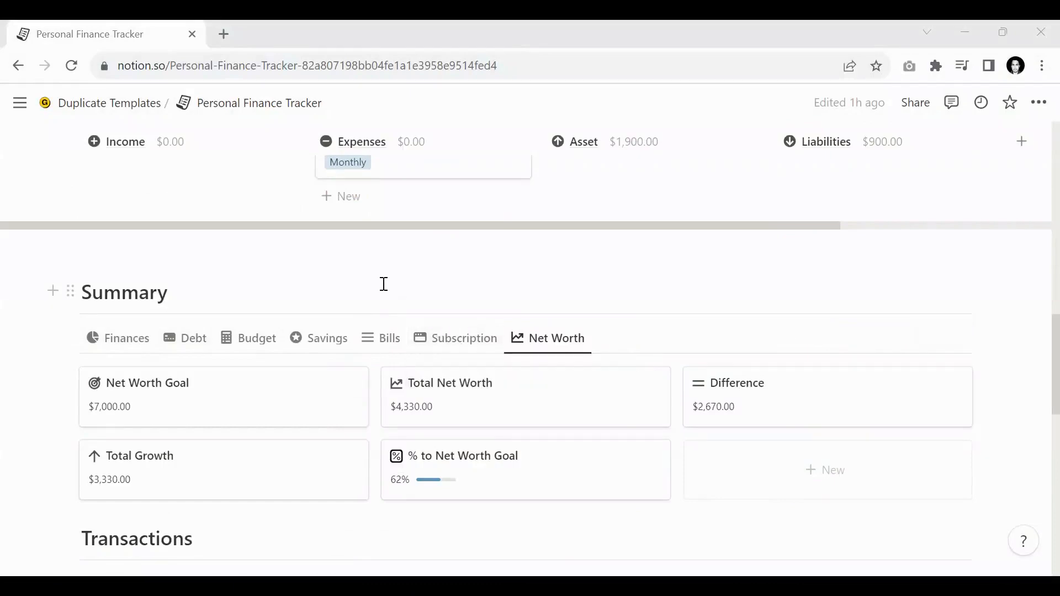
pyautogui.scroll(10, 384, 283)
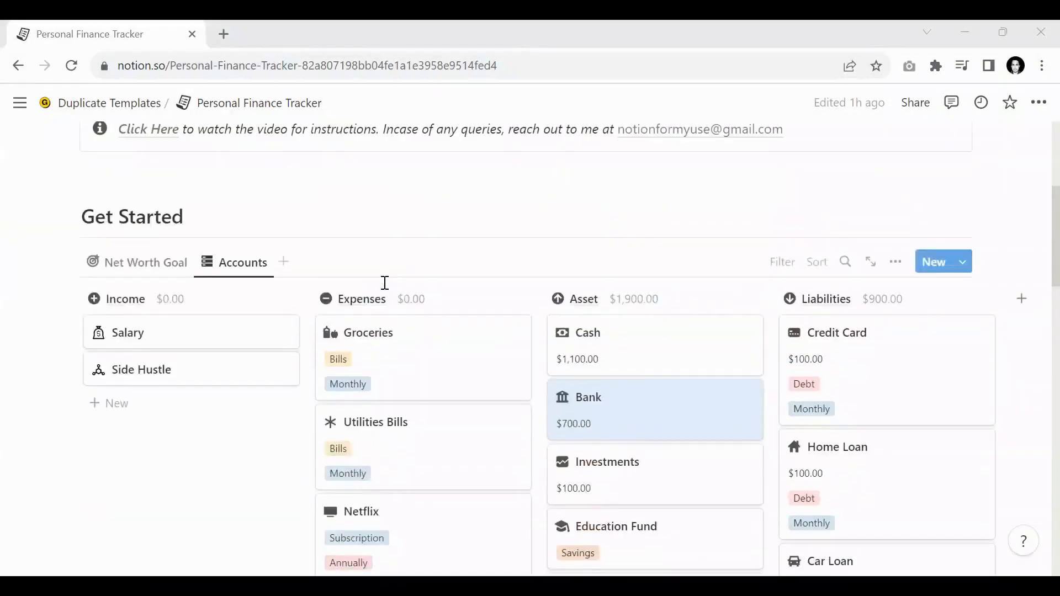
pyautogui.scroll(-2, 385, 282)
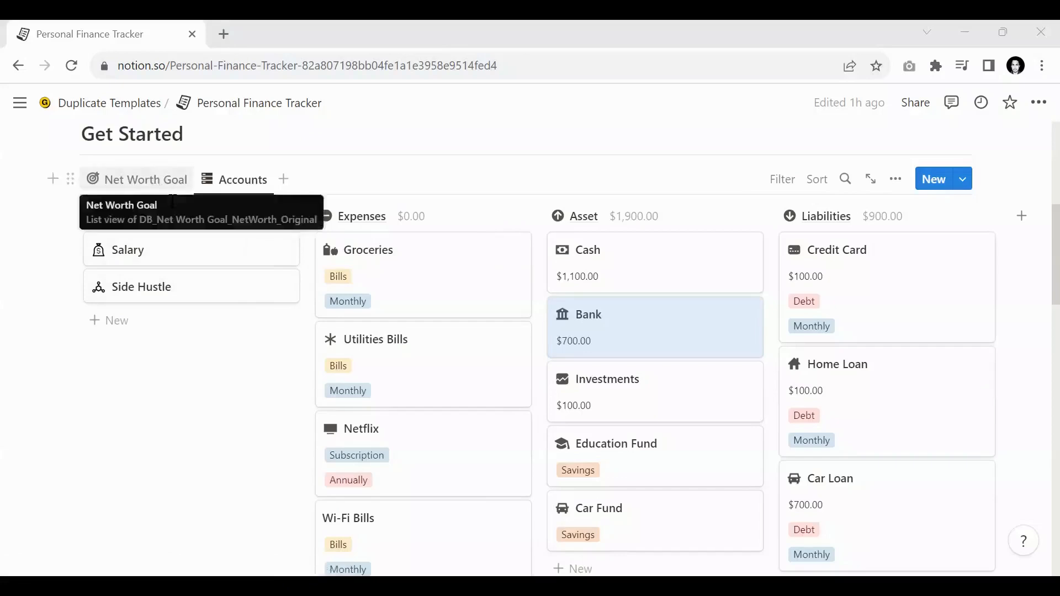
pyautogui.scroll(1, 191, 250)
pyautogui.scroll(1, 190, 250)
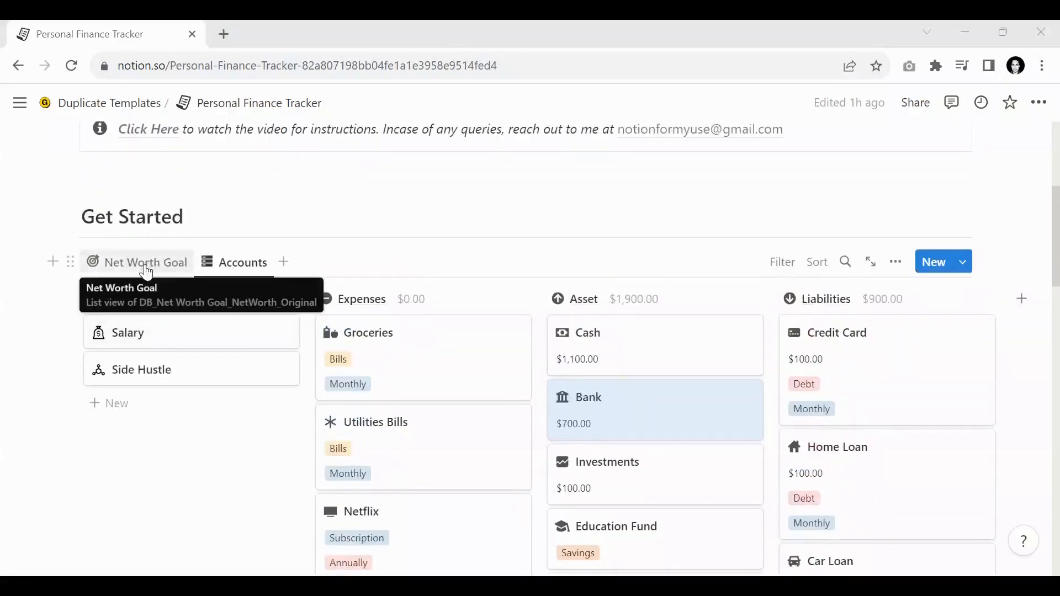
pyautogui.click(146, 269)
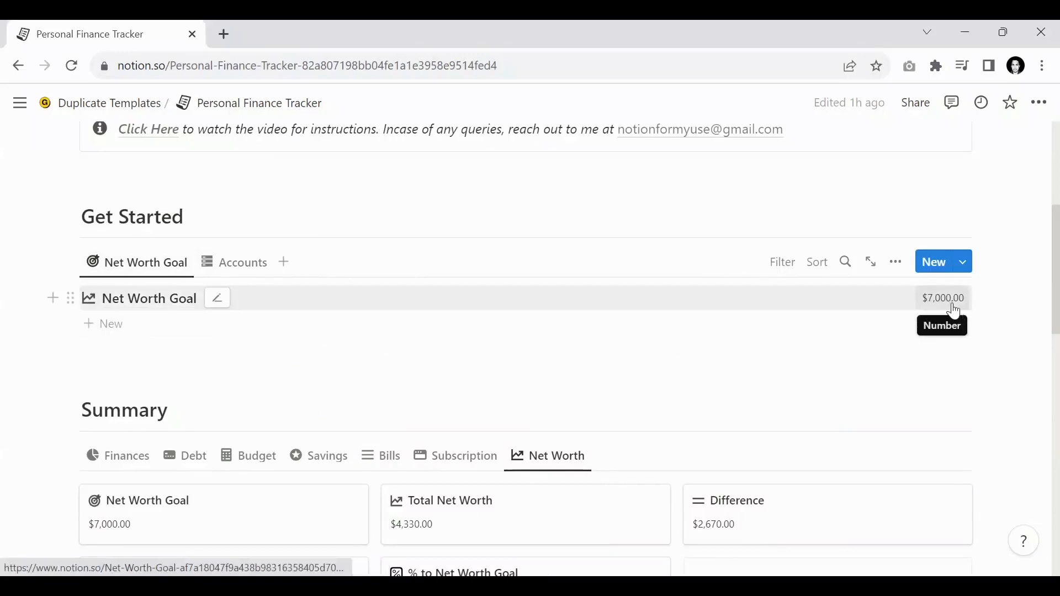
# Set the Net Worth Goal amount to $10,000
pyautogui.click(930, 302)
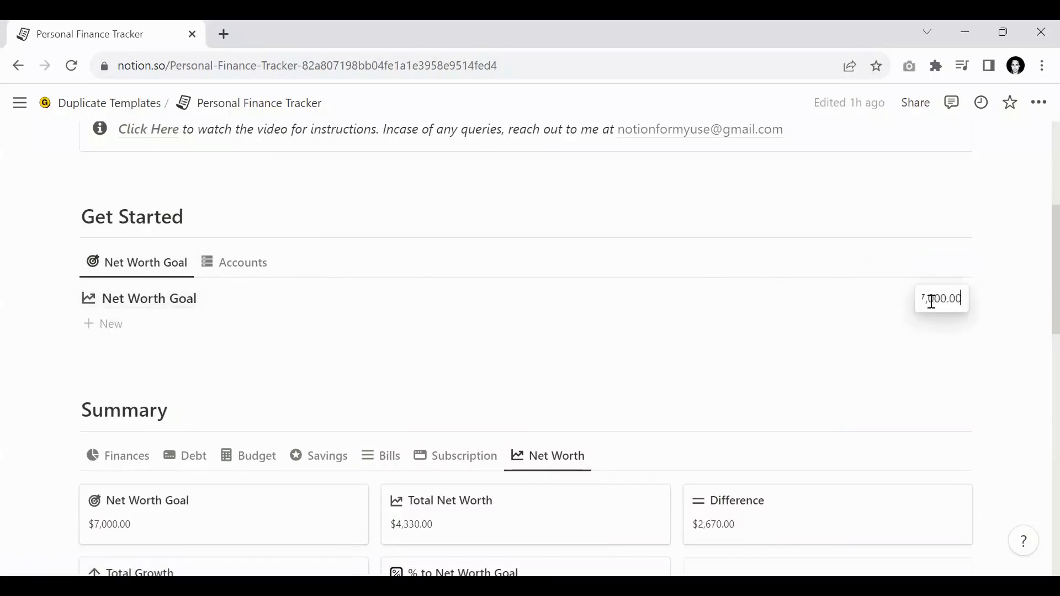
pyautogui.press('Home')
pyautogui.hotkey('ctrl', 'a')
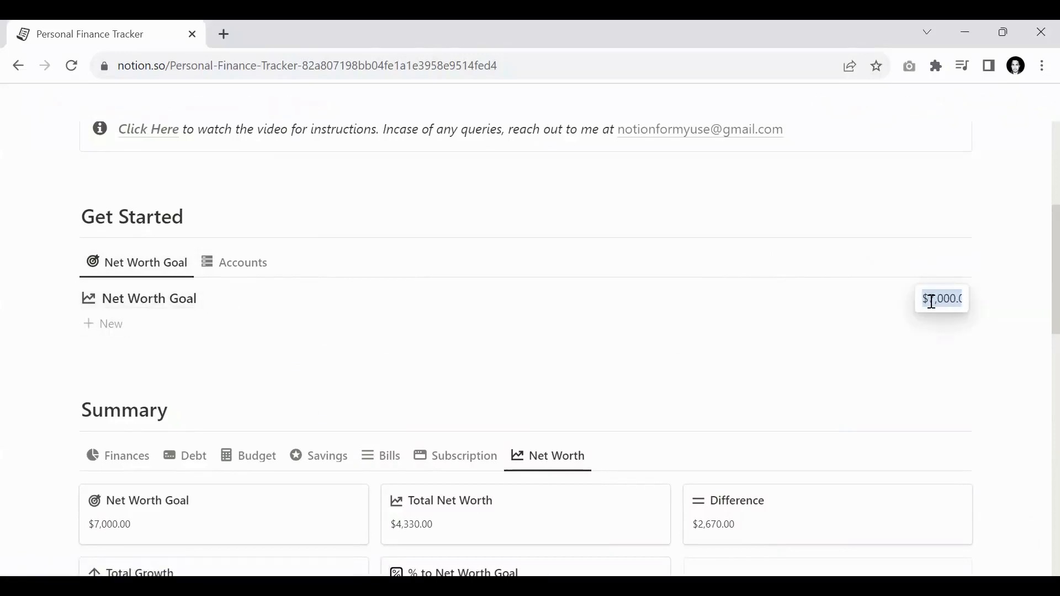
pyautogui.write('10,0')
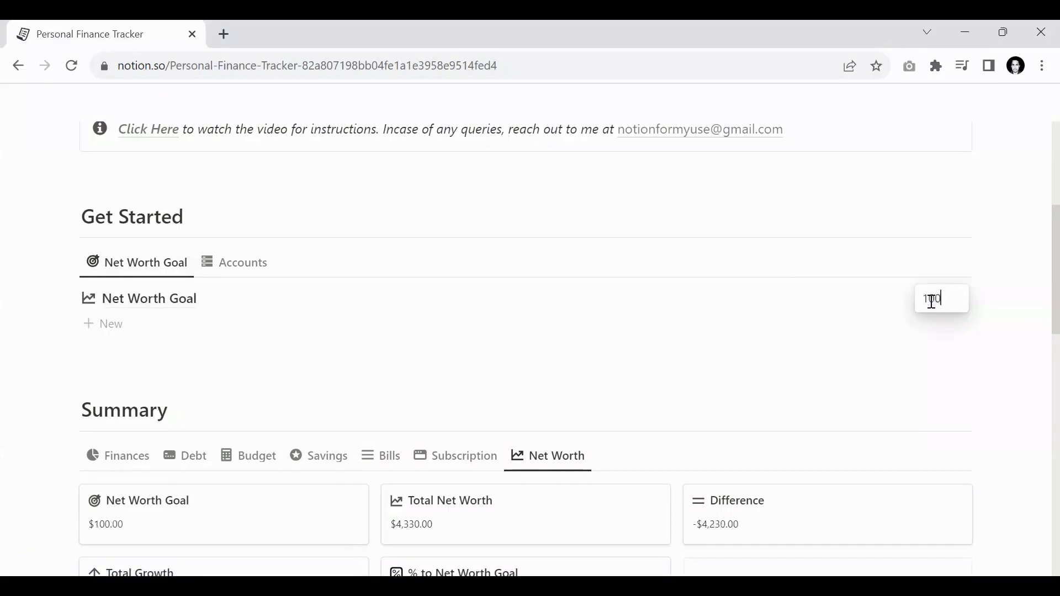
pyautogui.write('00.0')
pyautogui.press('BackSpace')
pyautogui.press('Return')
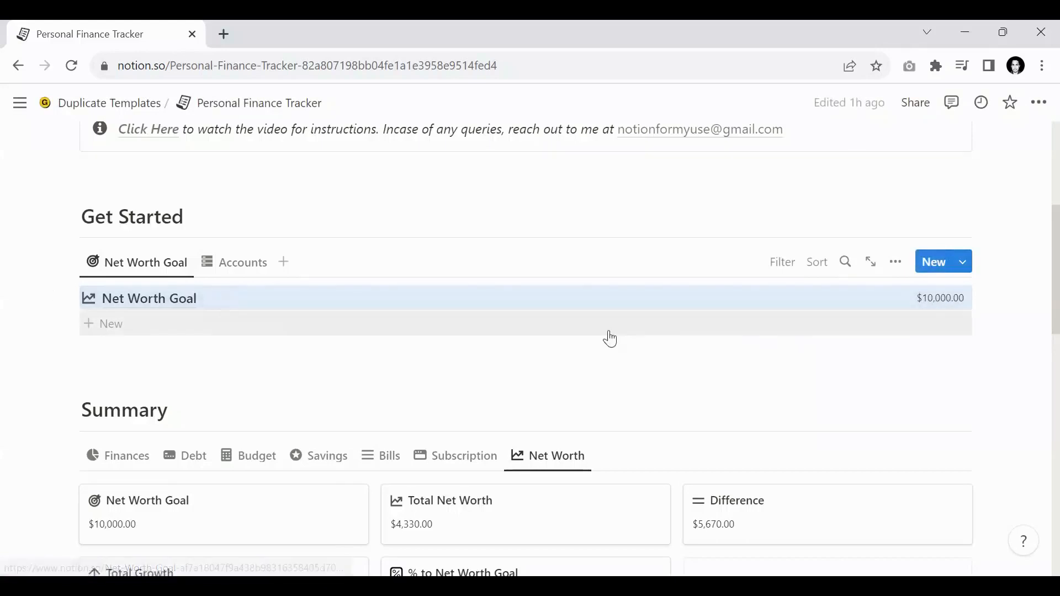
# Examine the net worth summary and compare it with the asset and liability totals in the Finances summary
pyautogui.scroll(-2, 607, 338)
pyautogui.scroll(-3, 619, 332)
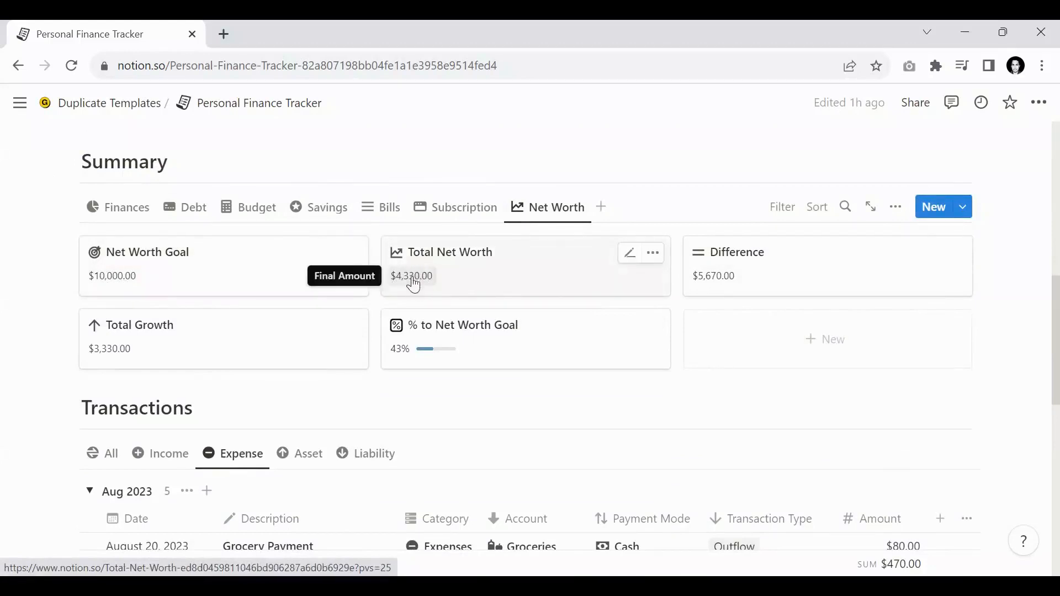
pyautogui.click(119, 220)
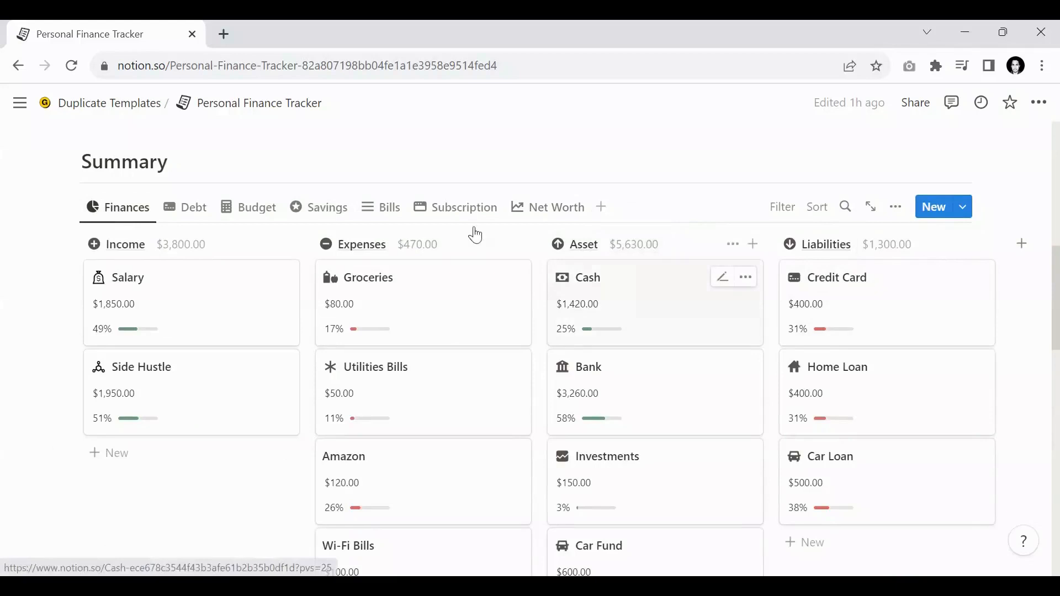
pyautogui.click(540, 221)
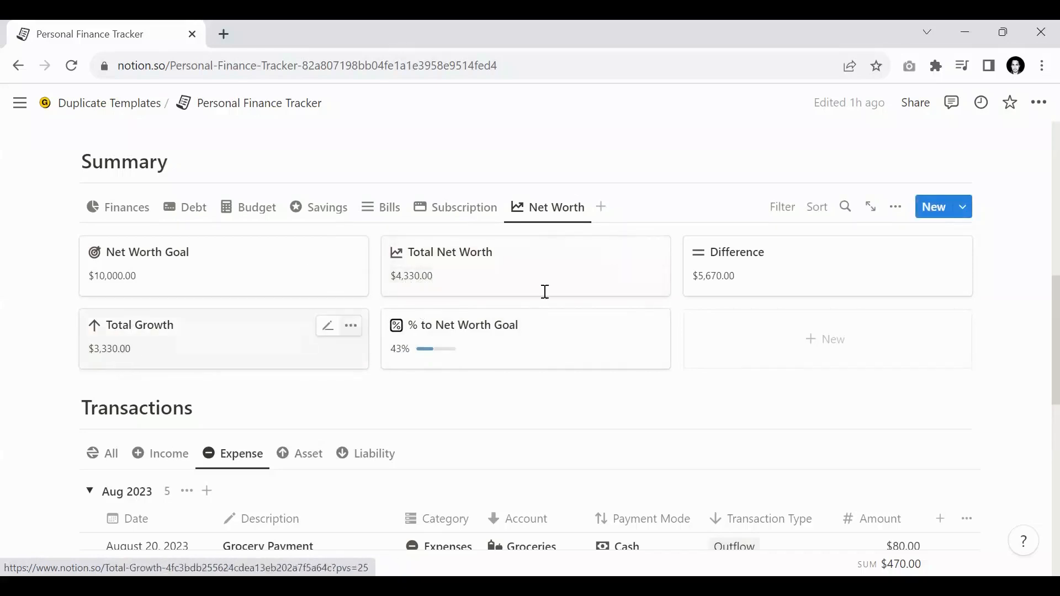
# Review the starting asset and liability amounts in the Get Started accounts against the net worth summary's total growth
pyautogui.scroll(5, 272, 277)
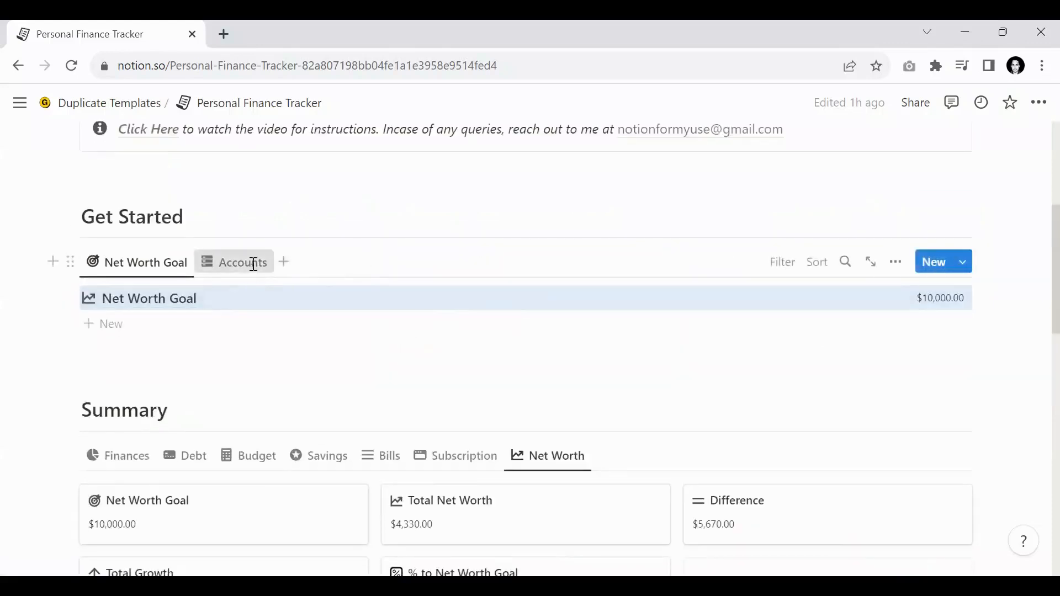
pyautogui.click(253, 263)
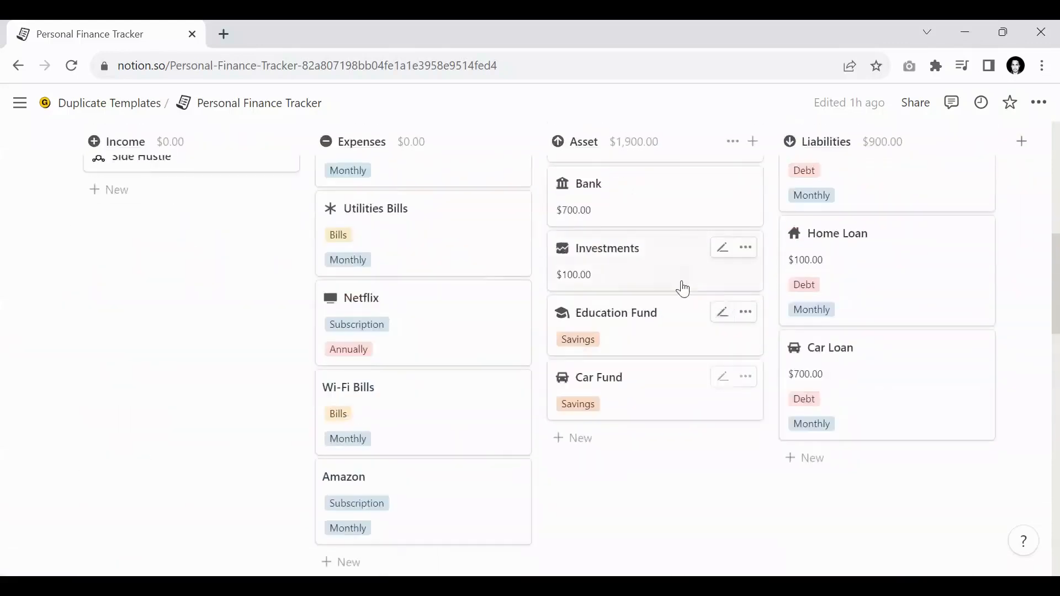
pyautogui.scroll(1, 624, 218)
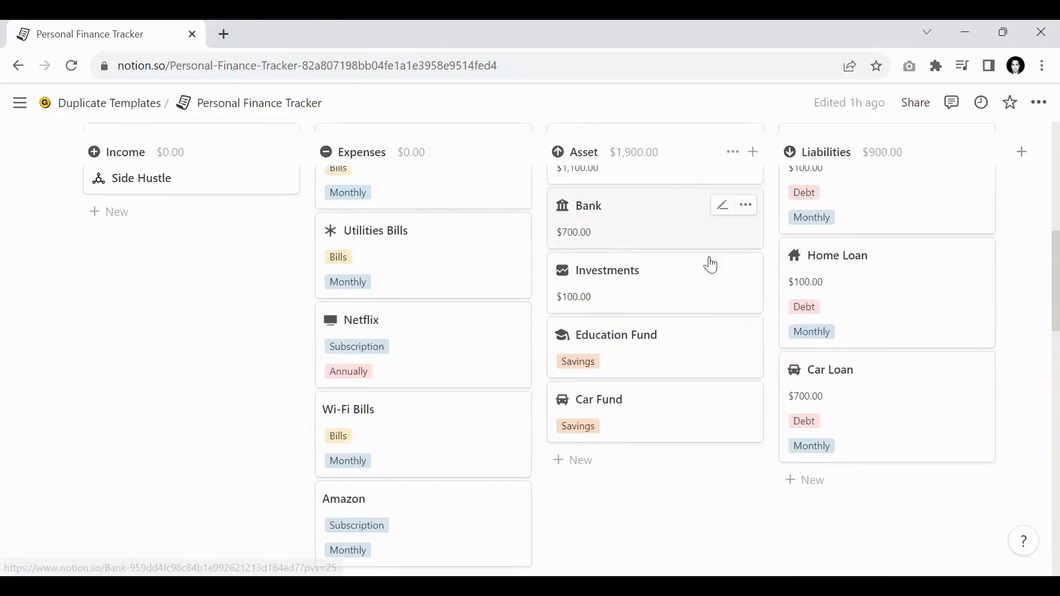
pyautogui.scroll(1, 577, 248)
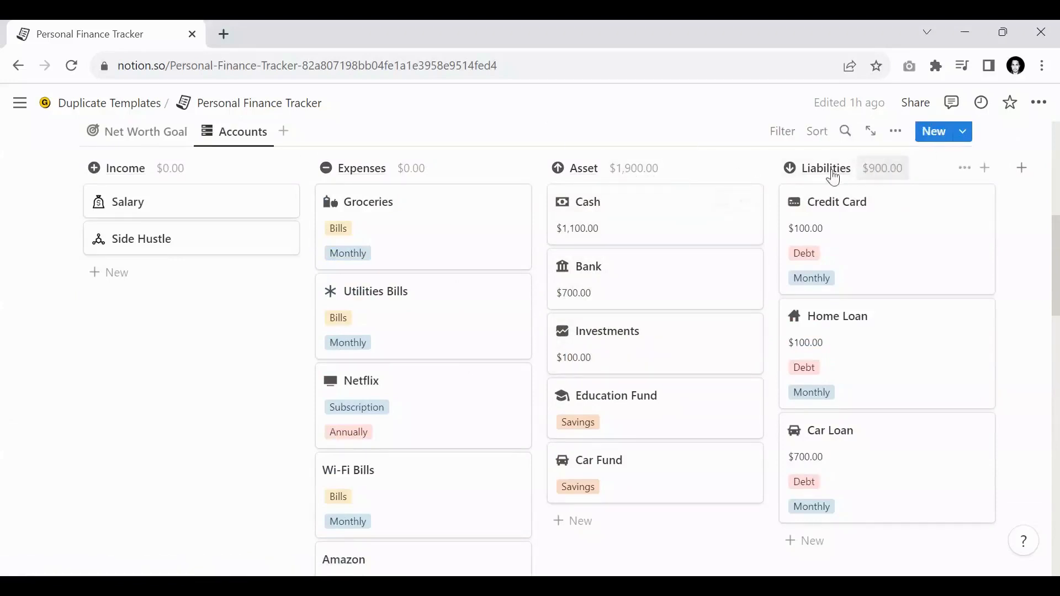
pyautogui.scroll(-1, 662, 210)
pyautogui.scroll(-10, 610, 220)
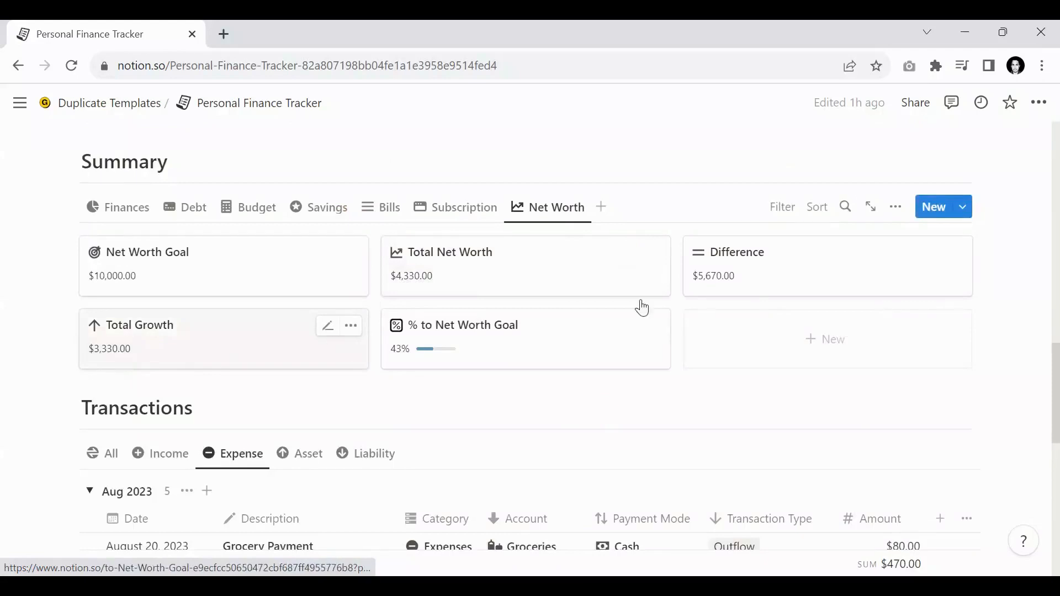
# Set the Bank asset account's starting amount to $800 in the Get Started accounts
pyautogui.scroll(-10, 642, 308)
pyautogui.click(574, 294)
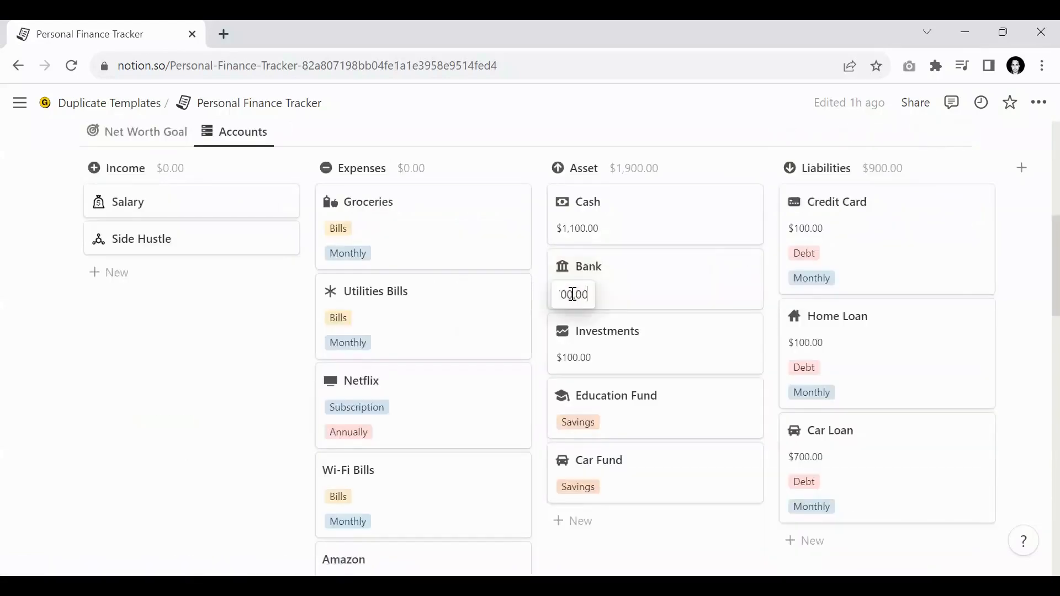
pyautogui.doubleClick(573, 294)
pyautogui.press('Left')
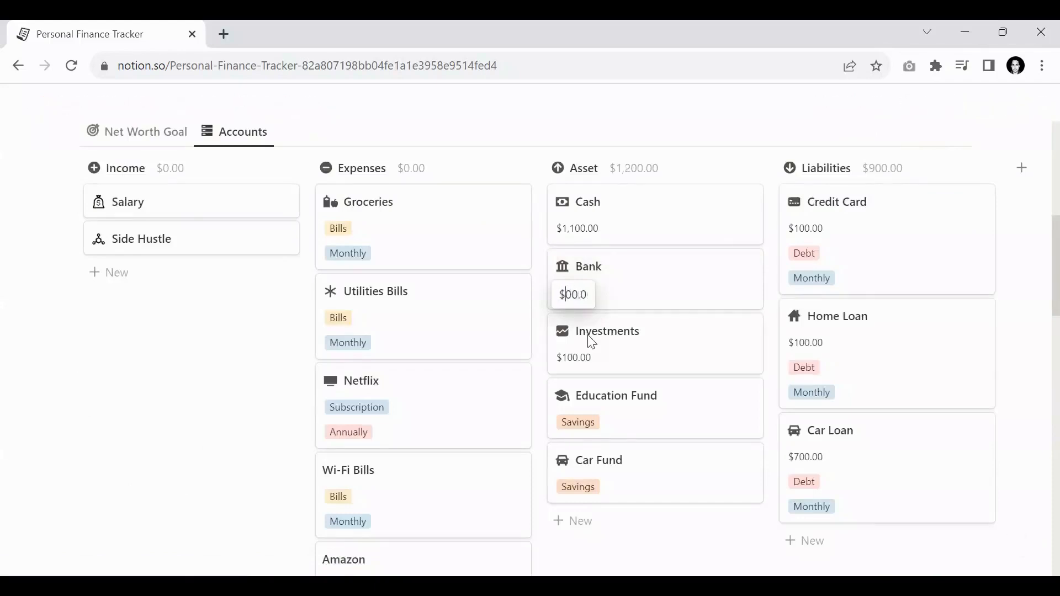
pyautogui.write('8')
pyautogui.press('Return')
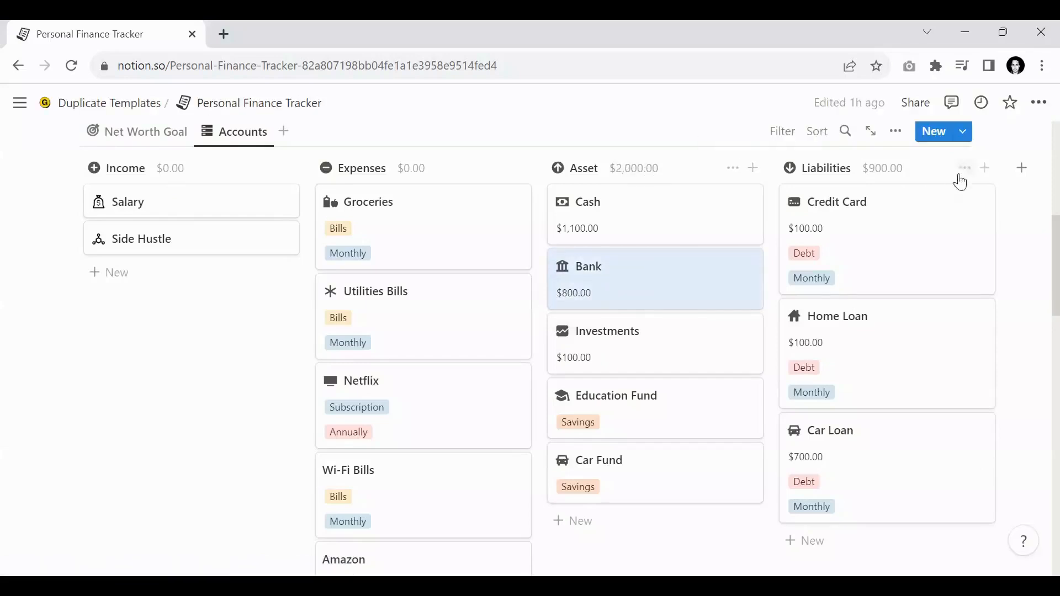
# Check the net worth summary against the starting amounts of the asset and liability accounts
pyautogui.scroll(-7, 465, 217)
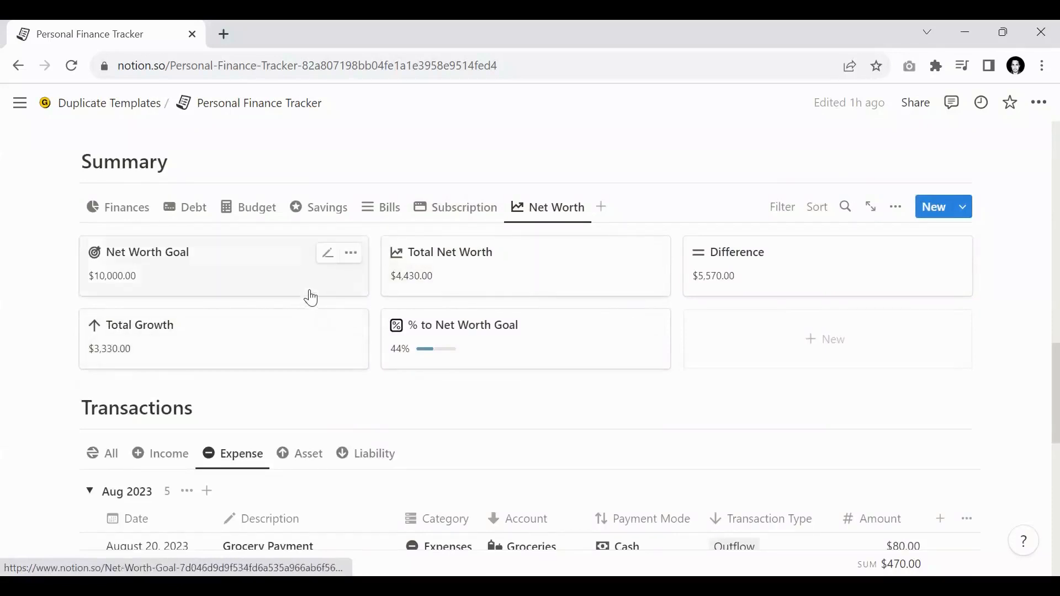
pyautogui.scroll(2, 482, 291)
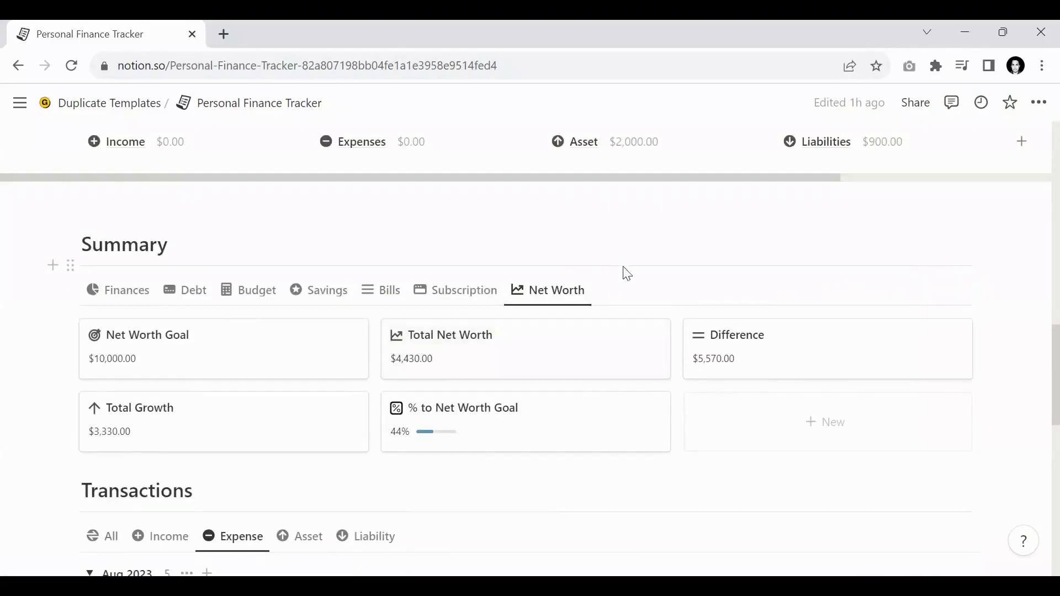
pyautogui.scroll(10, 627, 275)
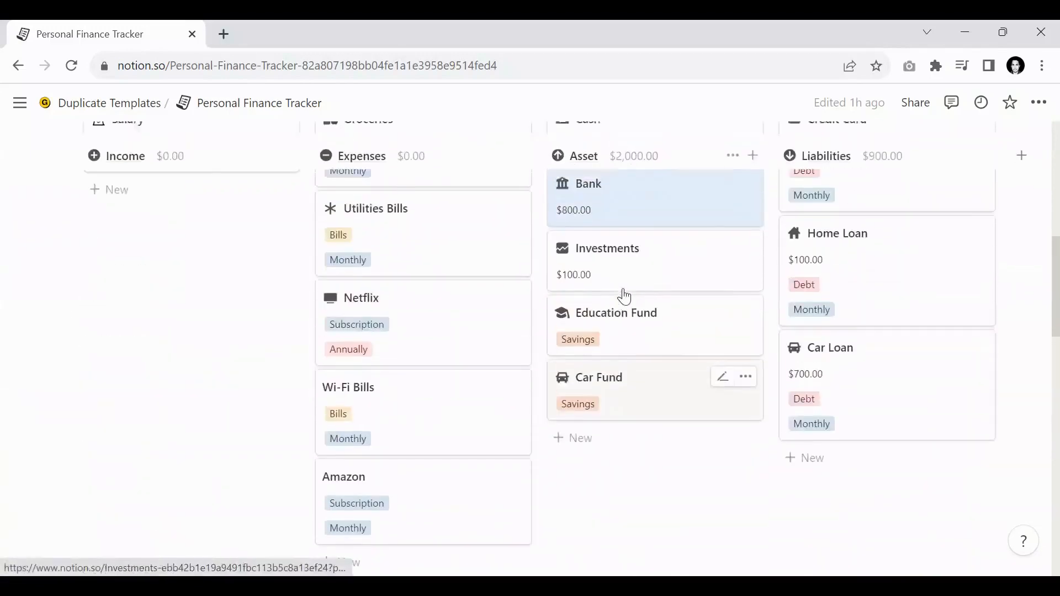
pyautogui.scroll(2, 624, 297)
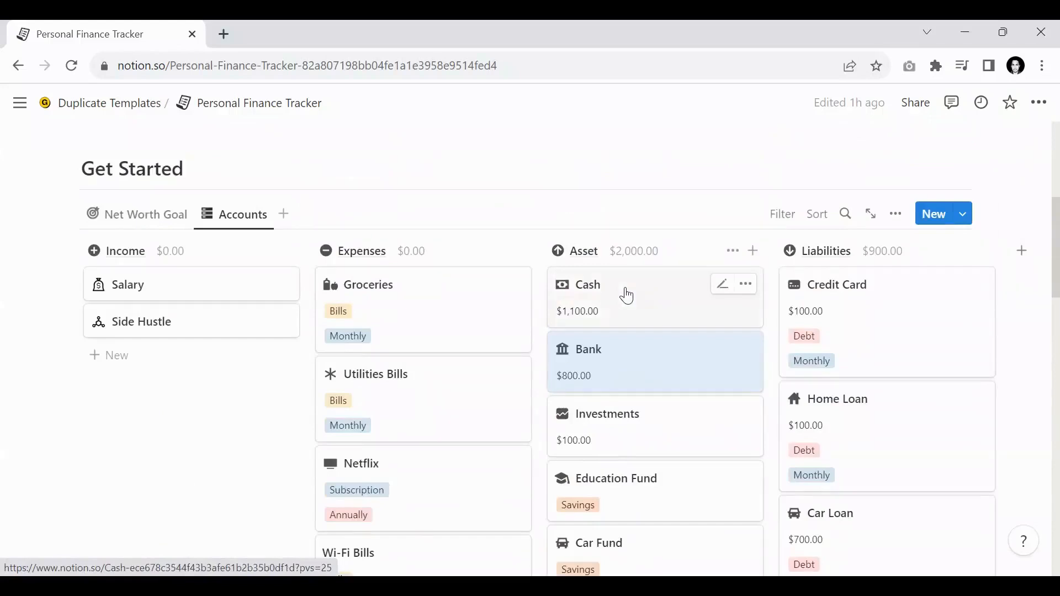
pyautogui.scroll(-2, 627, 294)
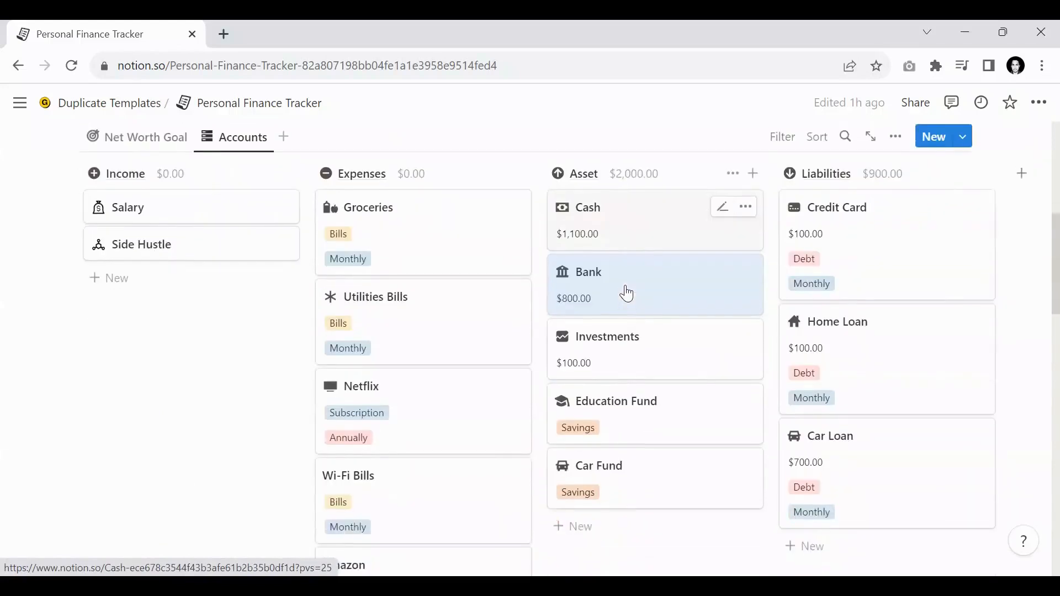
pyautogui.scroll(-4, 628, 294)
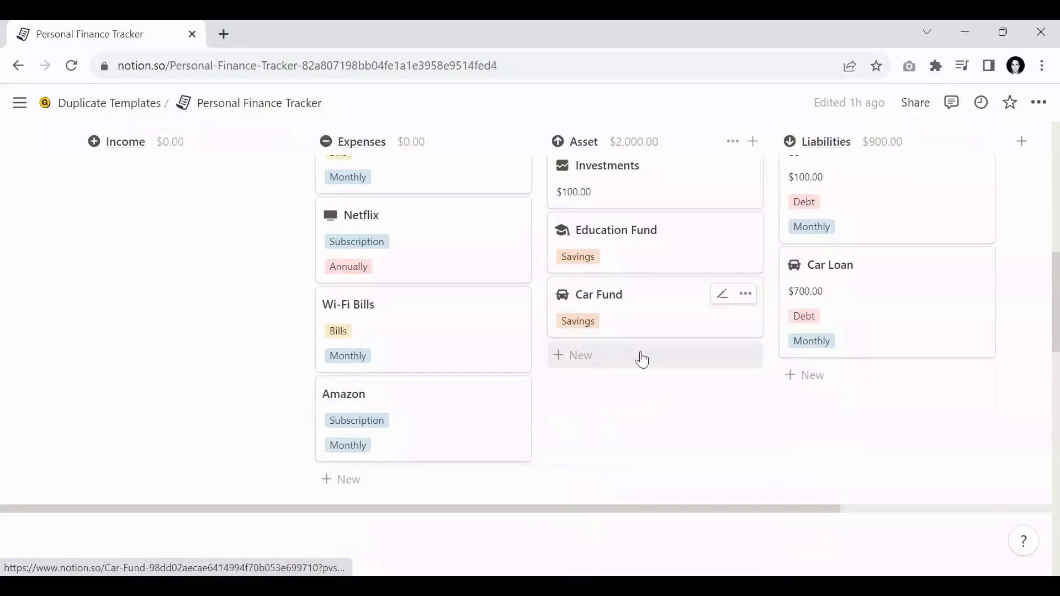
pyautogui.scroll(-8, 638, 357)
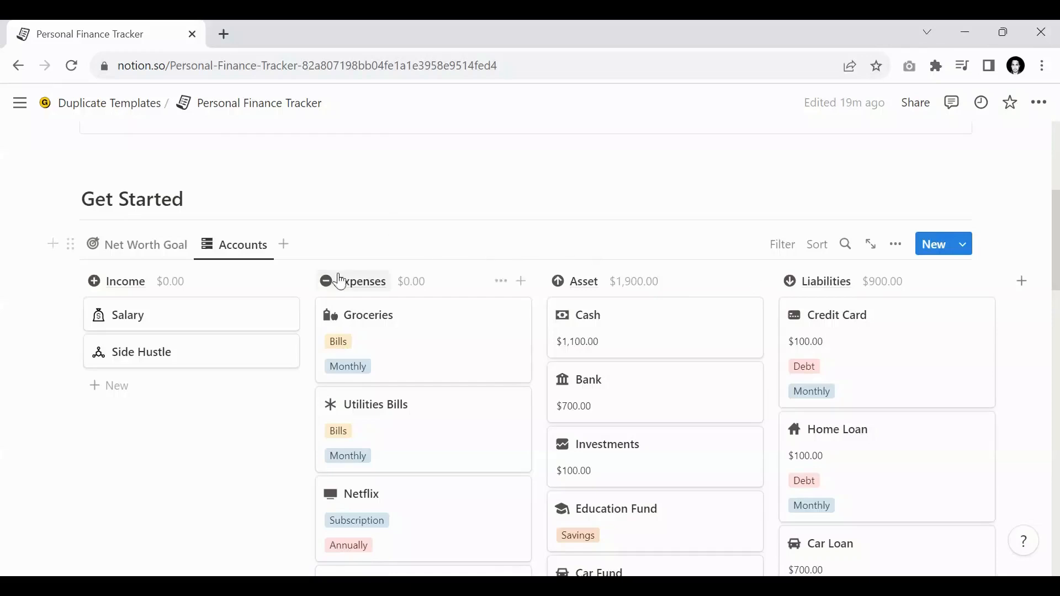
# Rename the Salary income account as "Salary by Him" in the Get Started accounts
pyautogui.scroll(-2, 338, 280)
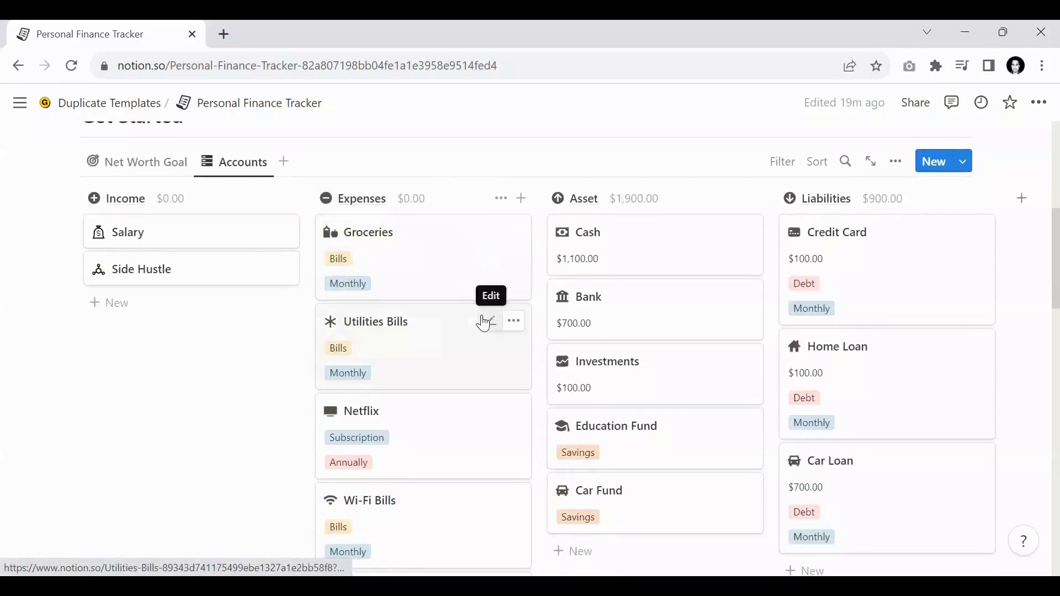
pyautogui.scroll(2, 365, 286)
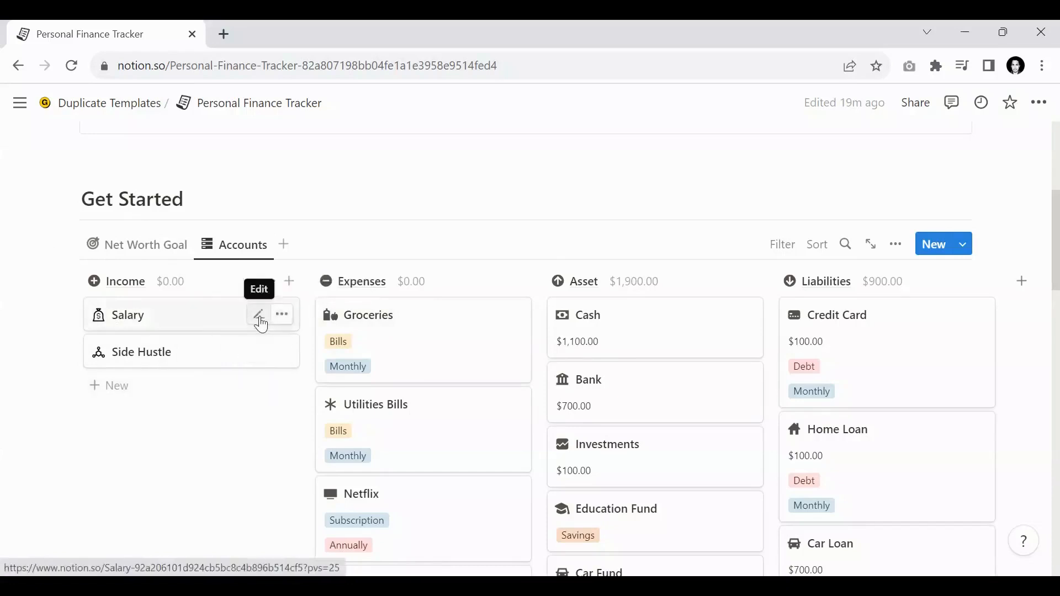
pyautogui.click(259, 314)
pyautogui.write('by H')
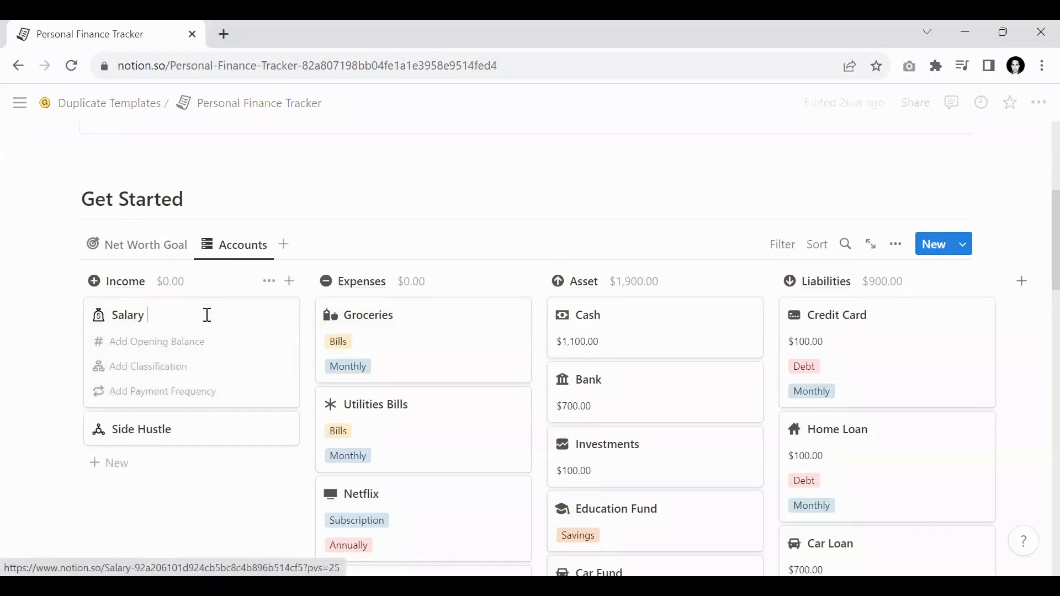
pyautogui.write('im')
pyautogui.press('Return')
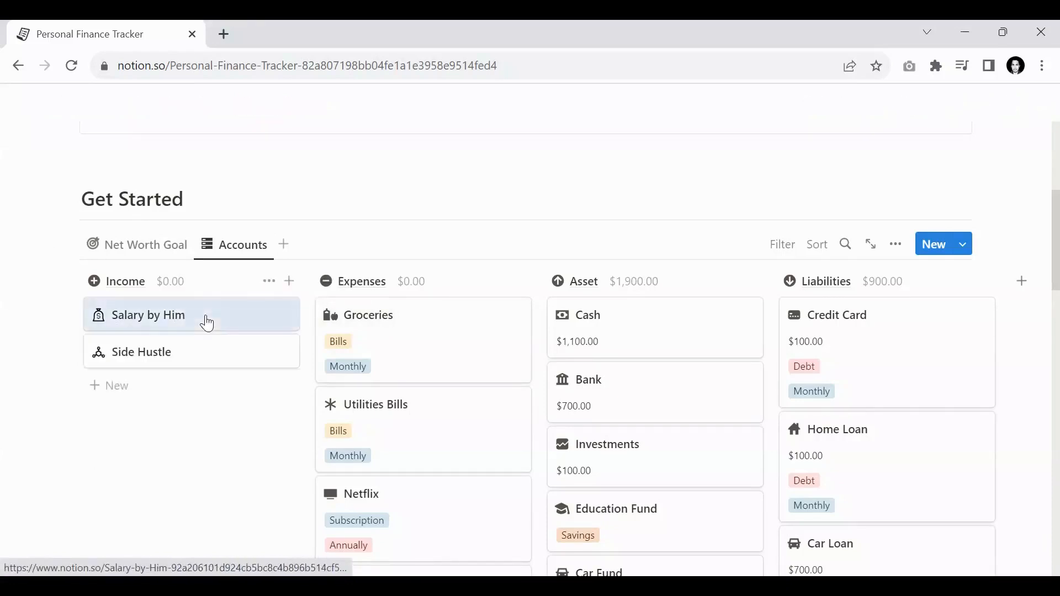
# Rename the Side Hustle income account as "Side Hustle by Her"
pyautogui.click(259, 352)
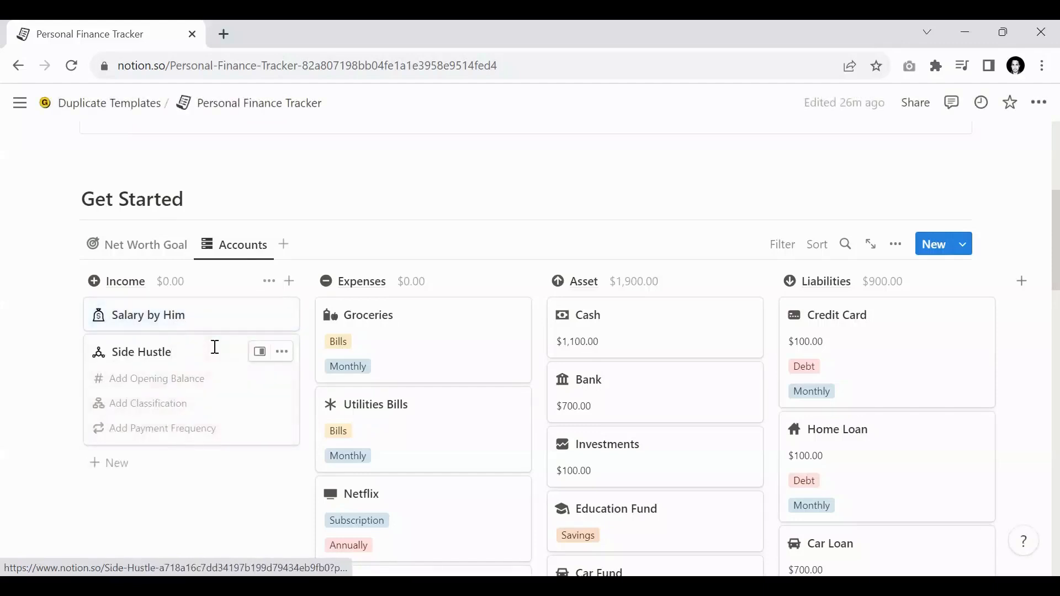
pyautogui.write('by Her')
pyautogui.press('Return')
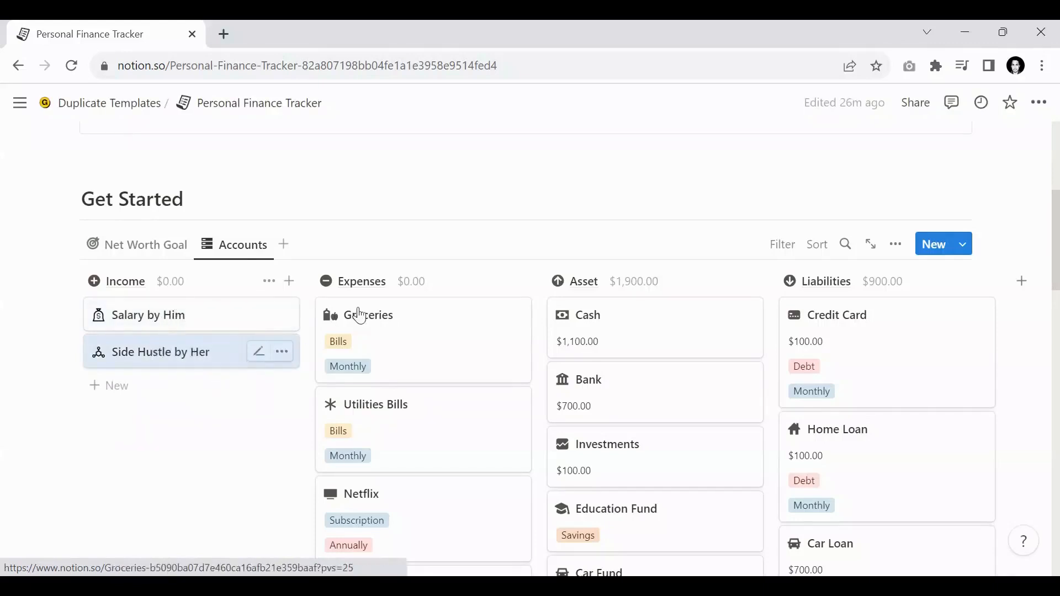
# Review the income, expense, asset and liability accounts together with the net worth summary below them
pyautogui.scroll(-4, 402, 406)
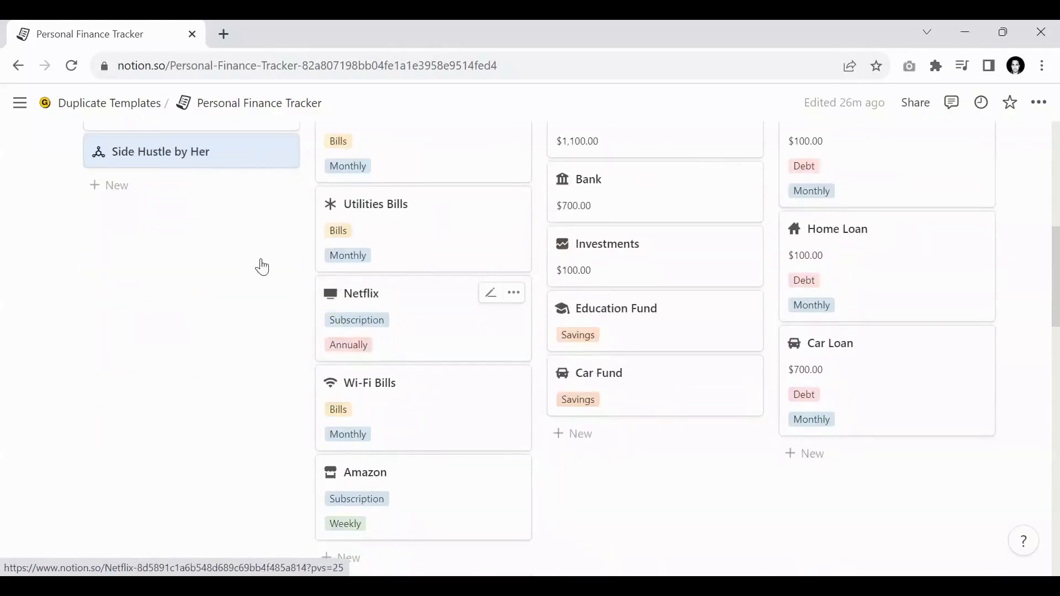
pyautogui.scroll(2, 602, 240)
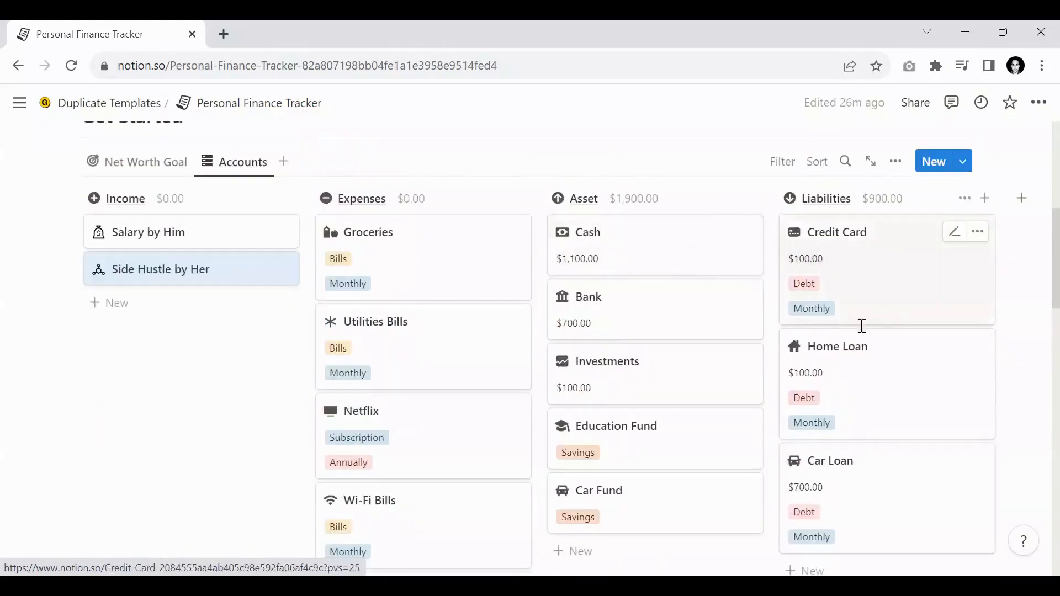
pyautogui.scroll(-7, 487, 362)
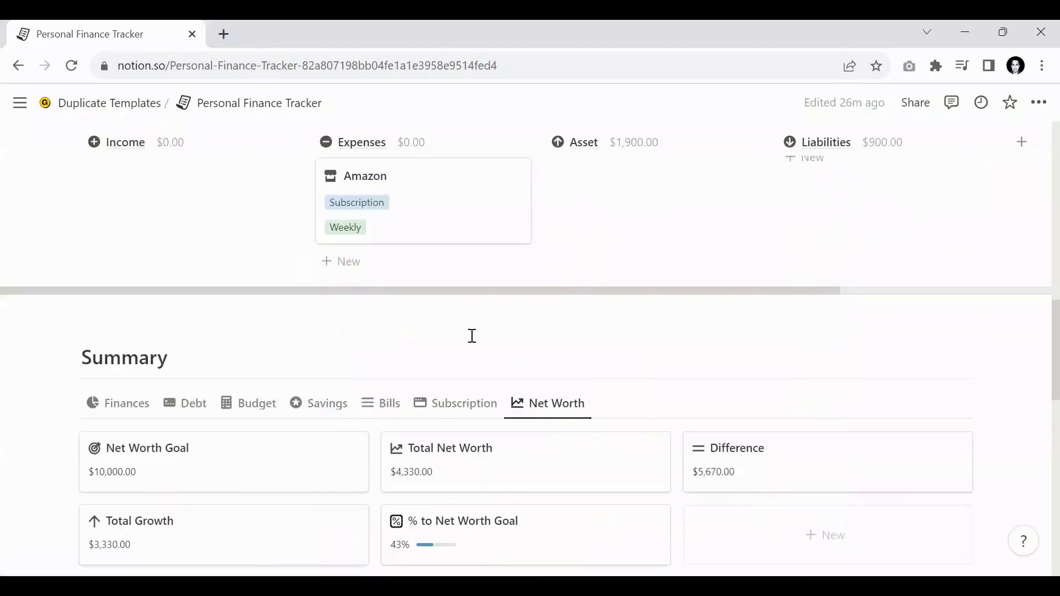
pyautogui.scroll(3, 452, 325)
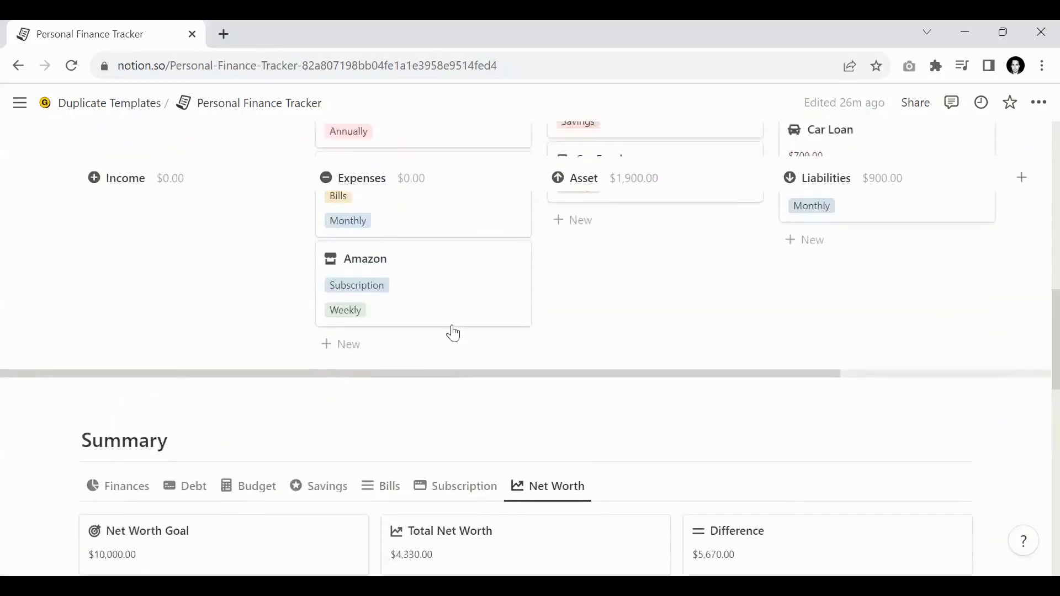
pyautogui.scroll(4, 221, 252)
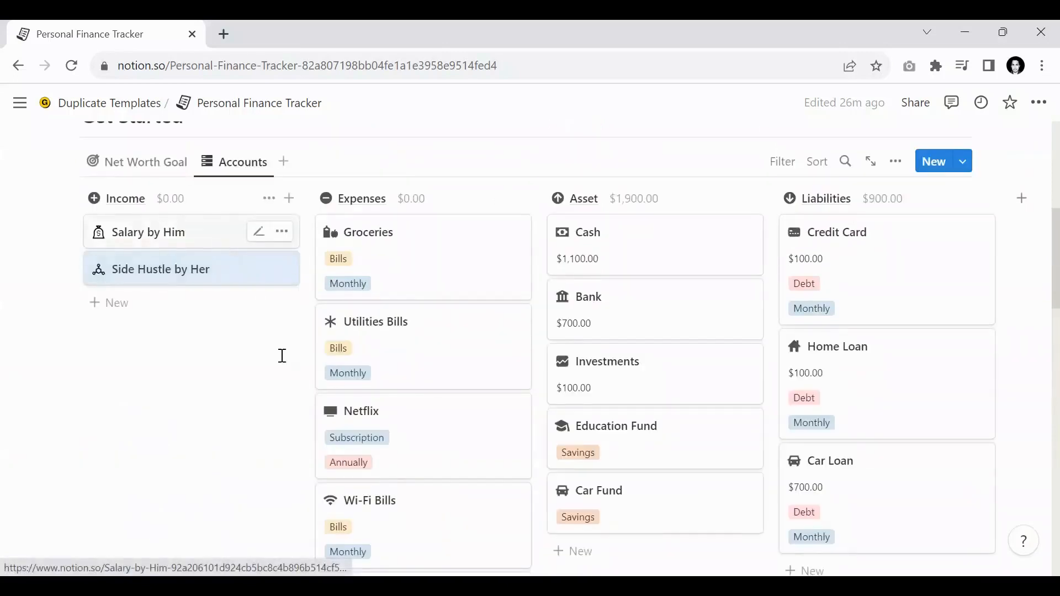
pyautogui.scroll(-4, 282, 356)
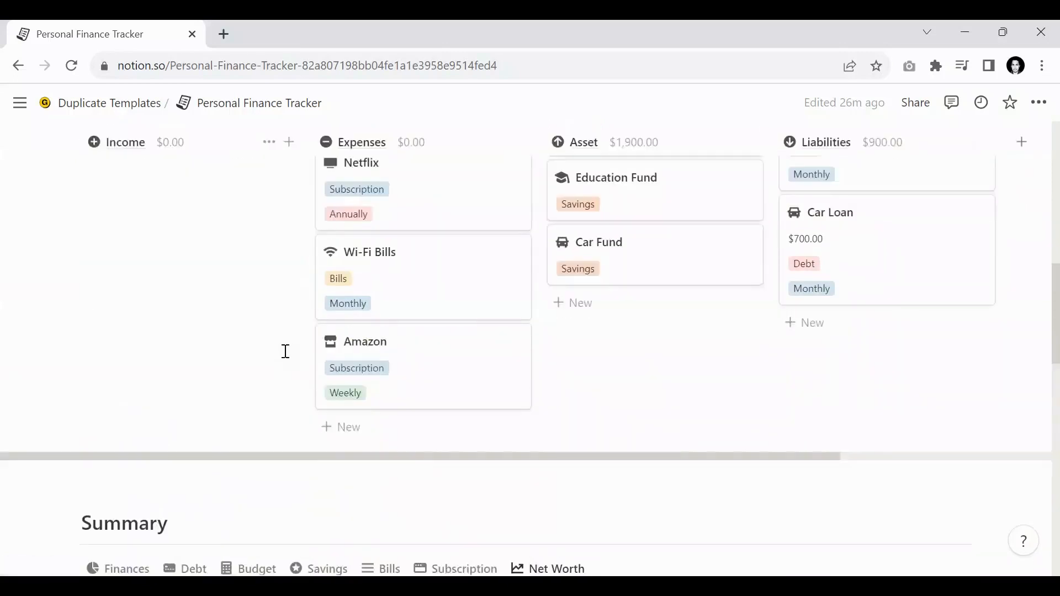
pyautogui.scroll(-4, 281, 359)
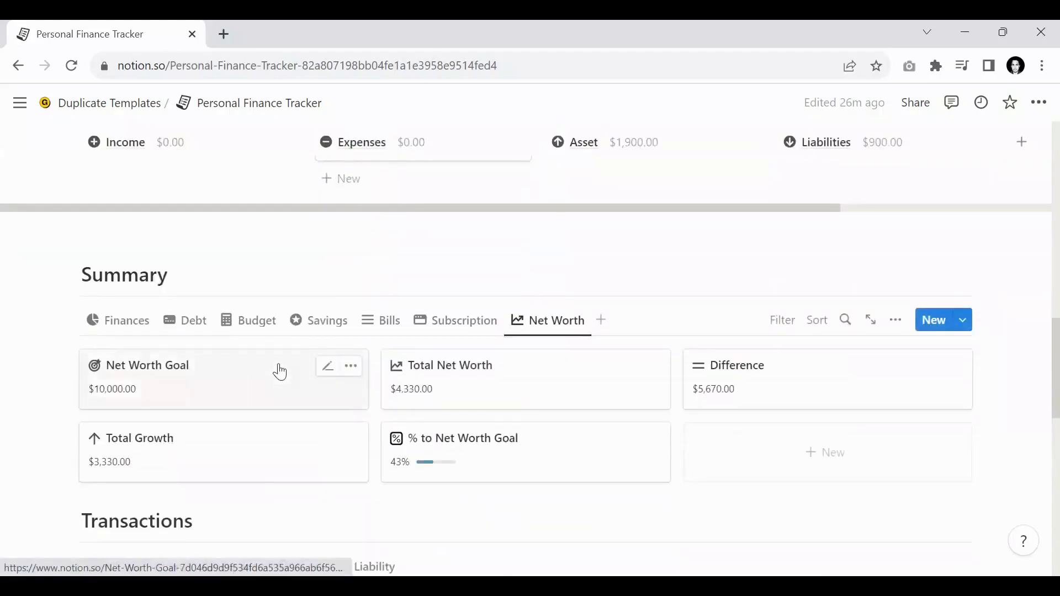
pyautogui.scroll(4, 280, 370)
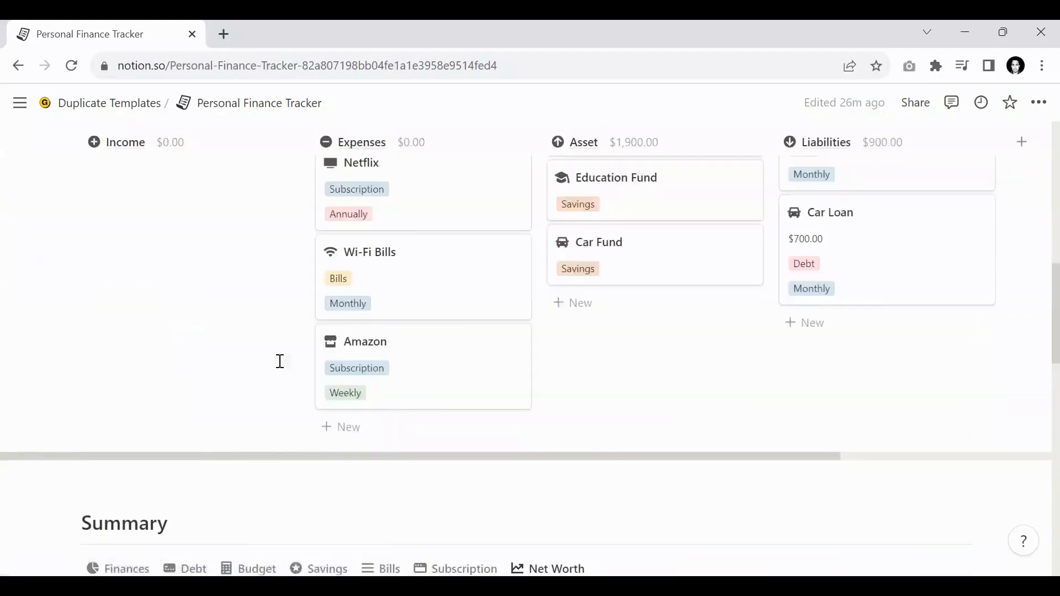
pyautogui.scroll(3, 259, 348)
pyautogui.scroll(3, 231, 334)
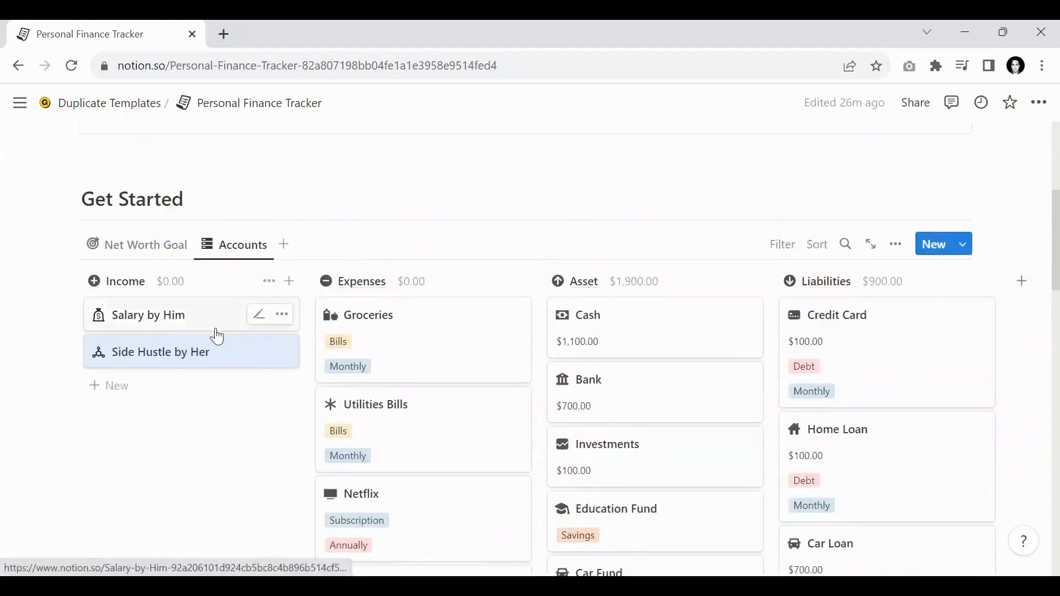
pyautogui.scroll(-6, 246, 342)
pyautogui.scroll(-5, 246, 330)
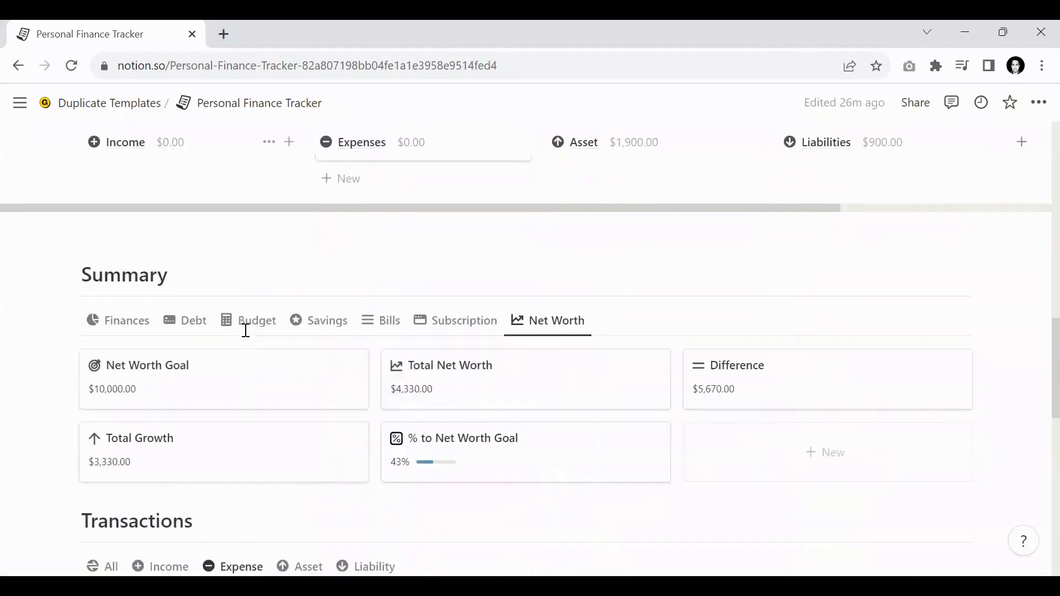
pyautogui.scroll(3, 307, 279)
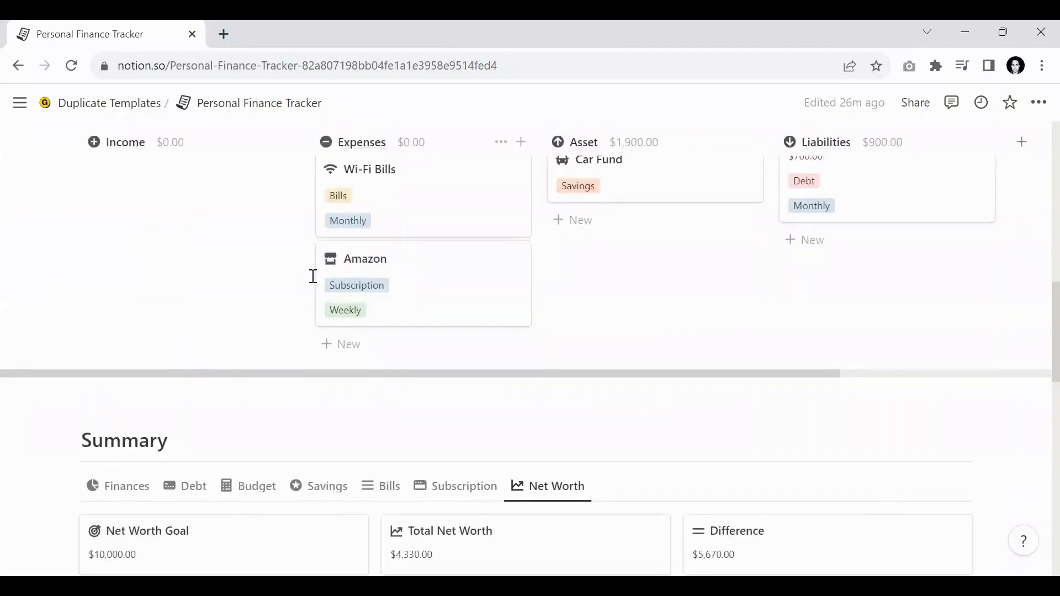
pyautogui.scroll(6, 306, 281)
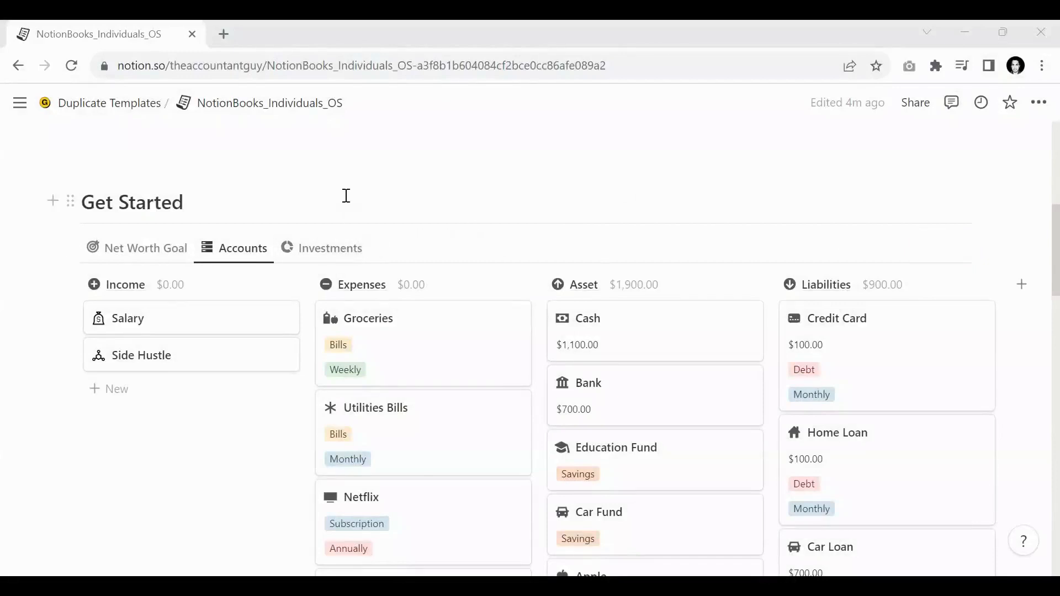
# View the Investments in Get Started of NotionBooks_Individuals_OS, and examine the Apple and Bitcoin cards among the asset accounts
pyautogui.click(314, 249)
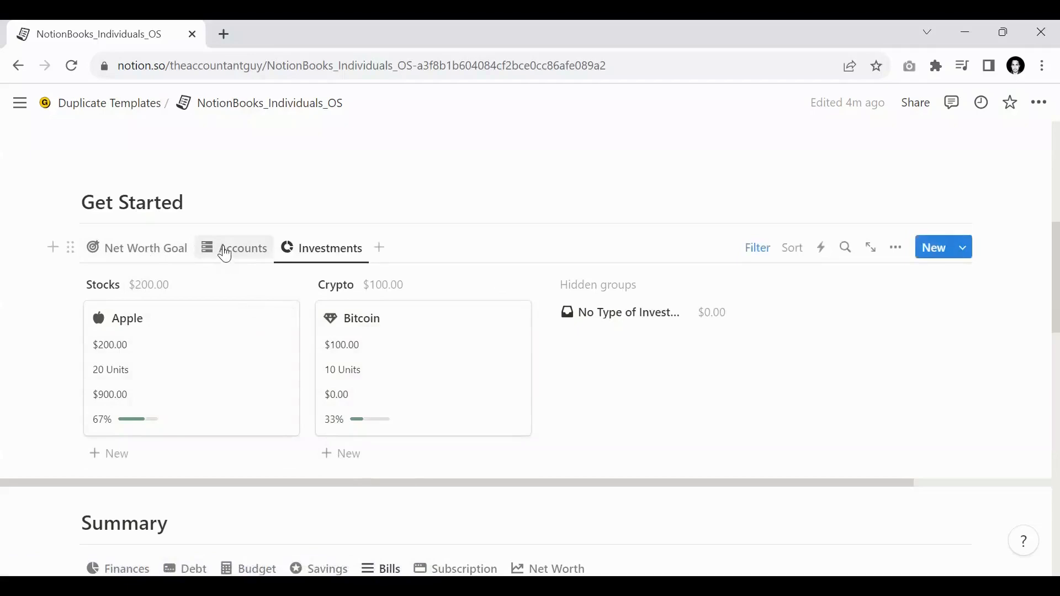
pyautogui.click(224, 254)
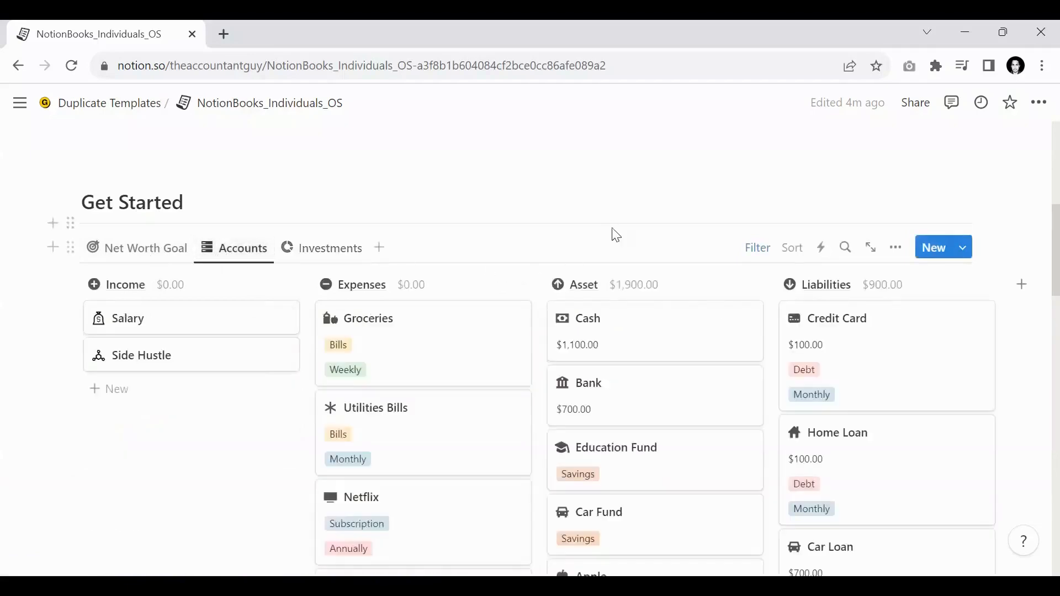
pyautogui.scroll(-9, 614, 237)
pyautogui.scroll(2, 620, 279)
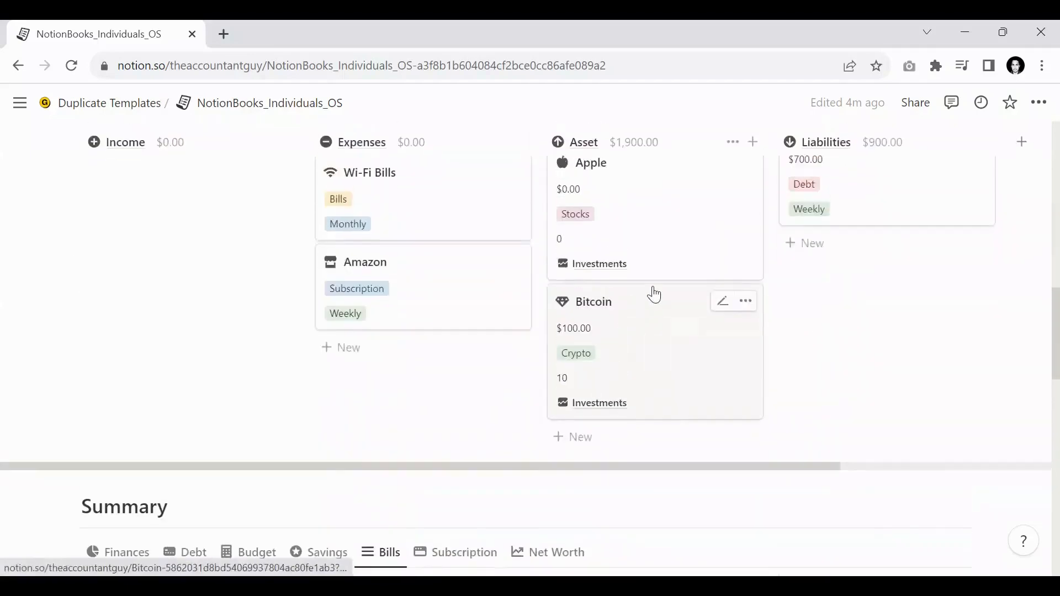
pyautogui.scroll(3, 654, 295)
pyautogui.scroll(-1, 663, 293)
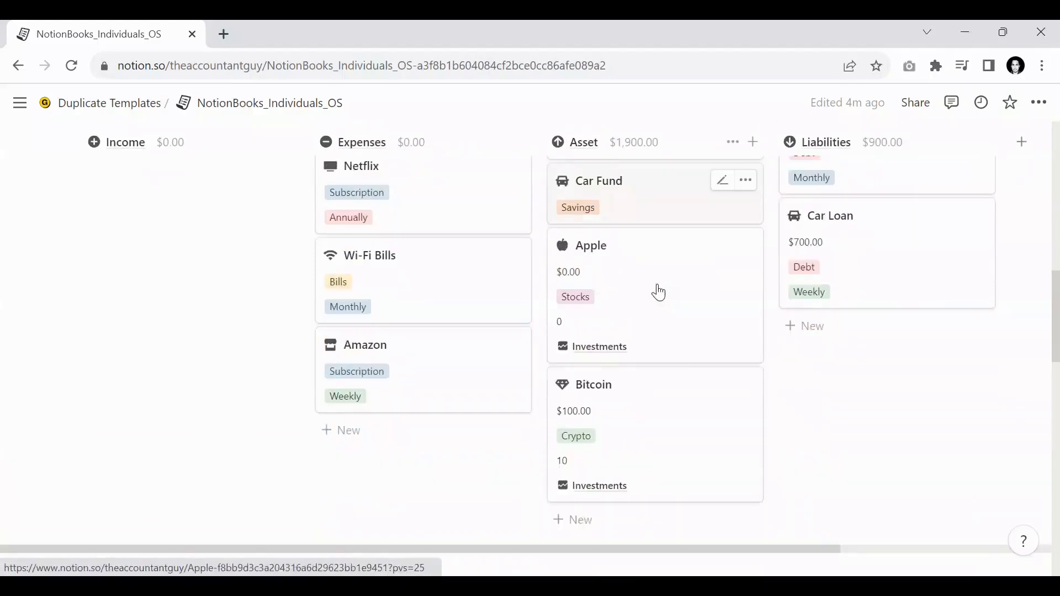
pyautogui.scroll(-2, 631, 307)
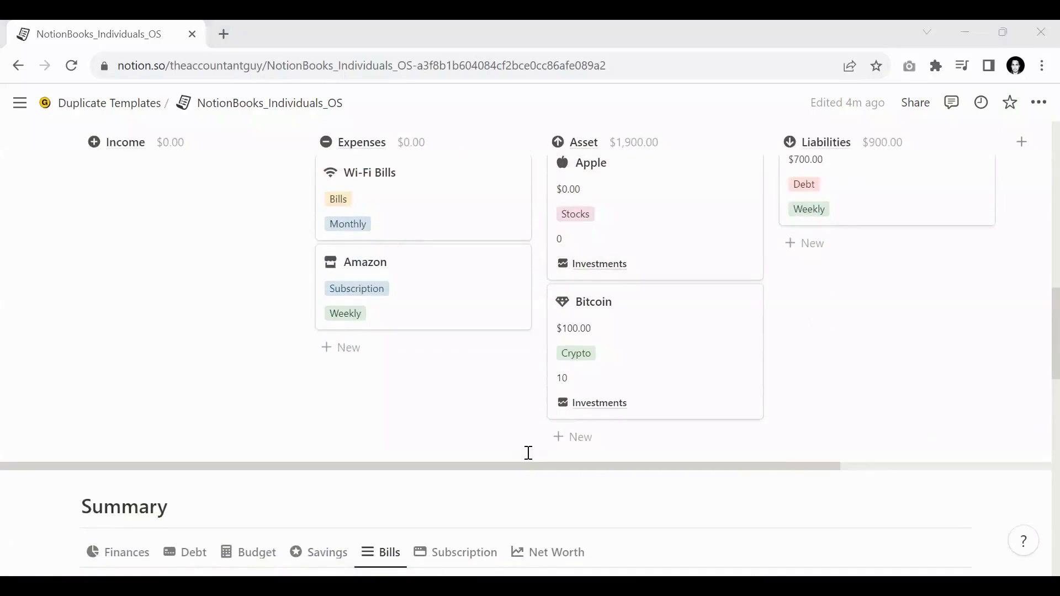
pyautogui.scroll(2, 613, 256)
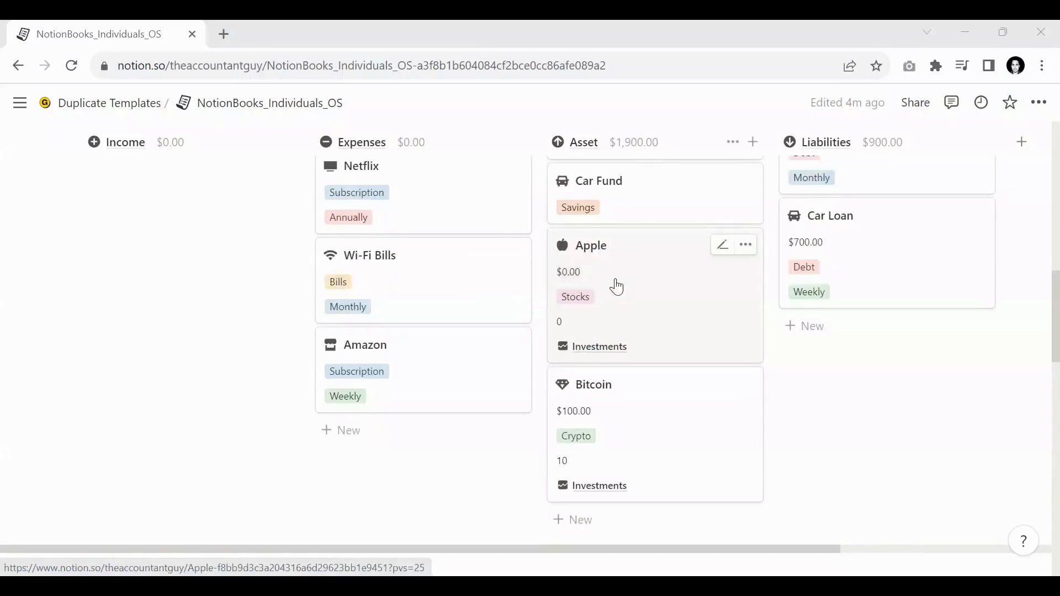
pyautogui.scroll(1, 614, 286)
pyautogui.scroll(1, 623, 359)
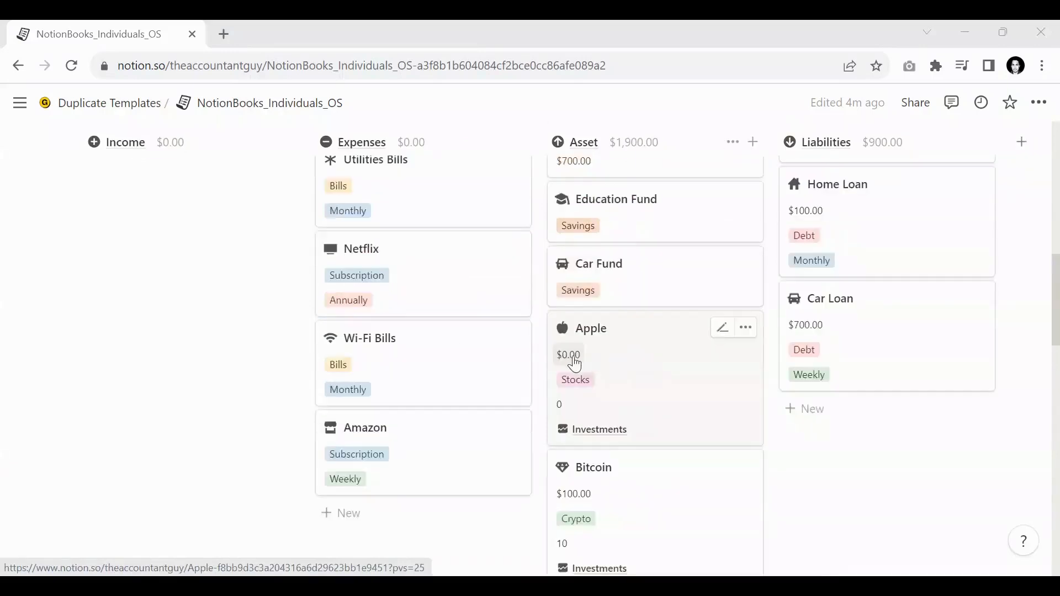
# Try entering a new classification option "asdasd" for the Apple asset account
pyautogui.scroll(-1, 574, 364)
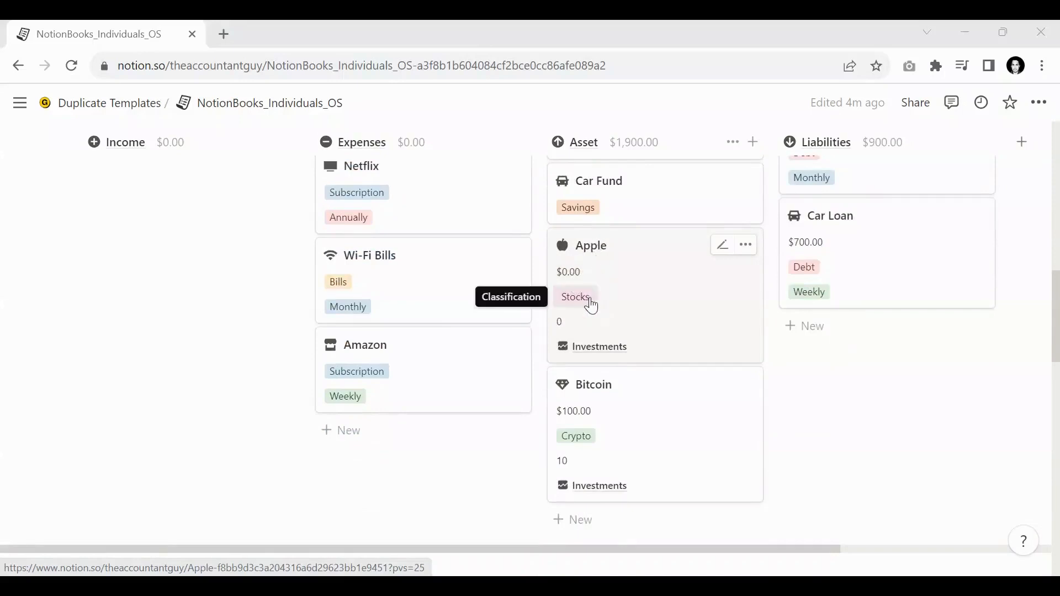
pyautogui.click(586, 299)
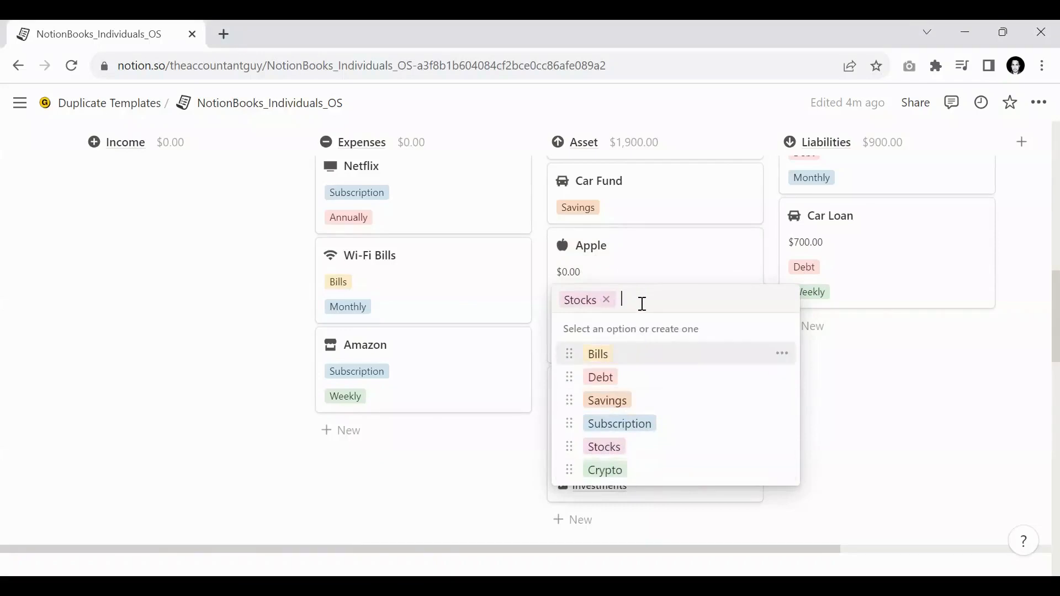
pyautogui.write('asdasd')
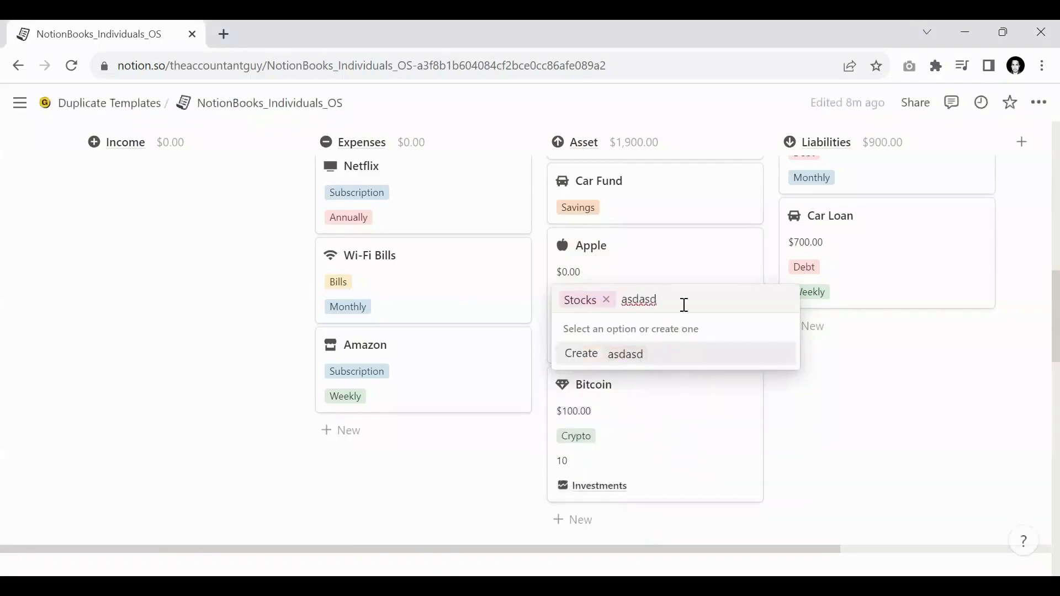
pyautogui.press('BackSpace')
pyautogui.press('BackSpace')
pyautogui.press('BackSpace')
pyautogui.press('BackSpace')
pyautogui.press('BackSpace')
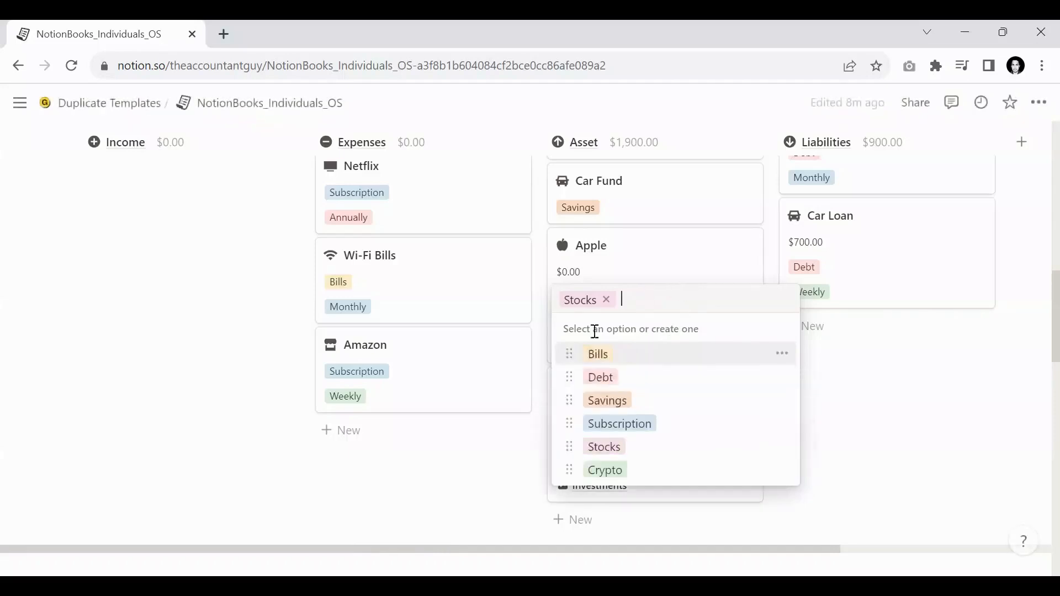
pyautogui.press('Escape')
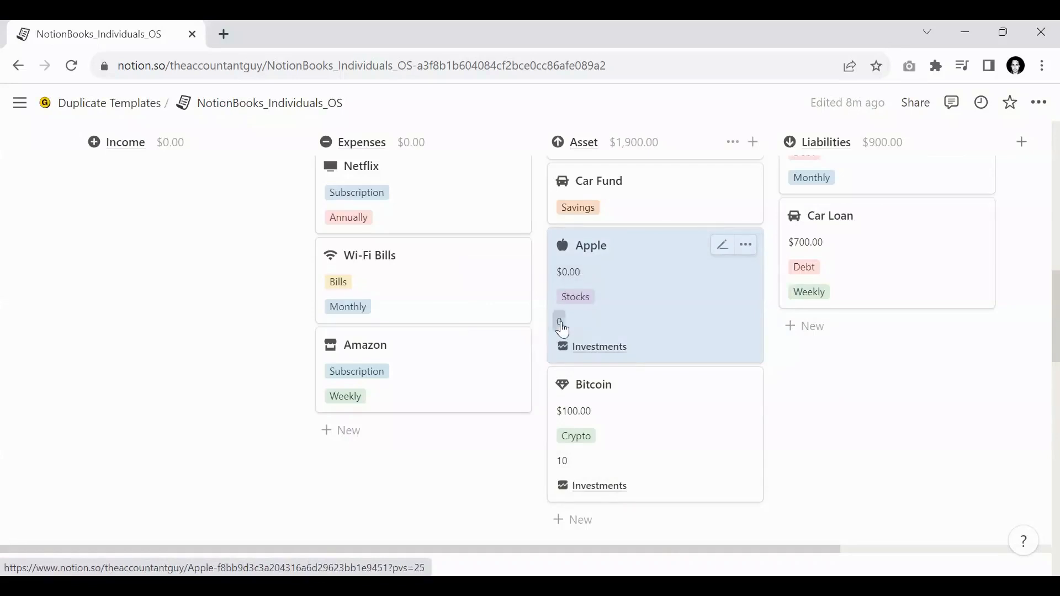
# Inspect the opening units, opening balance and linked asset class of the Apple asset account
pyautogui.click(562, 330)
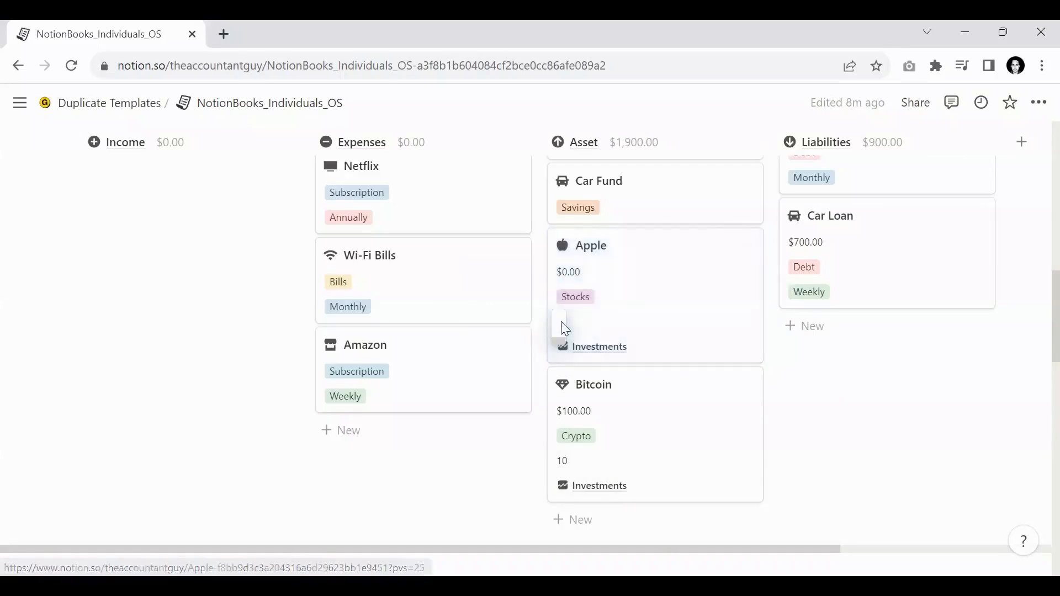
pyautogui.click(573, 272)
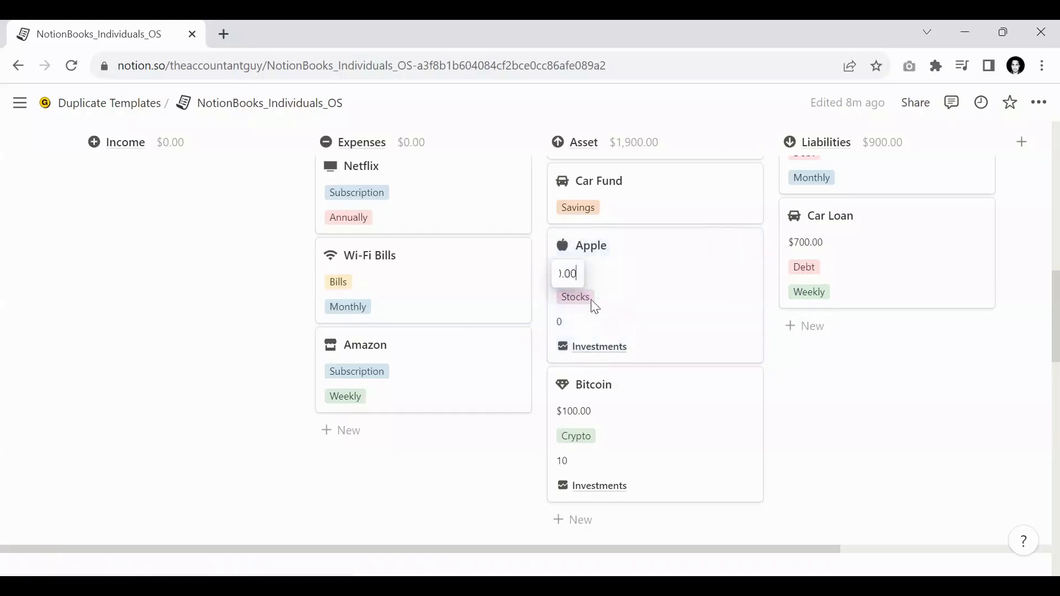
pyautogui.click(662, 305)
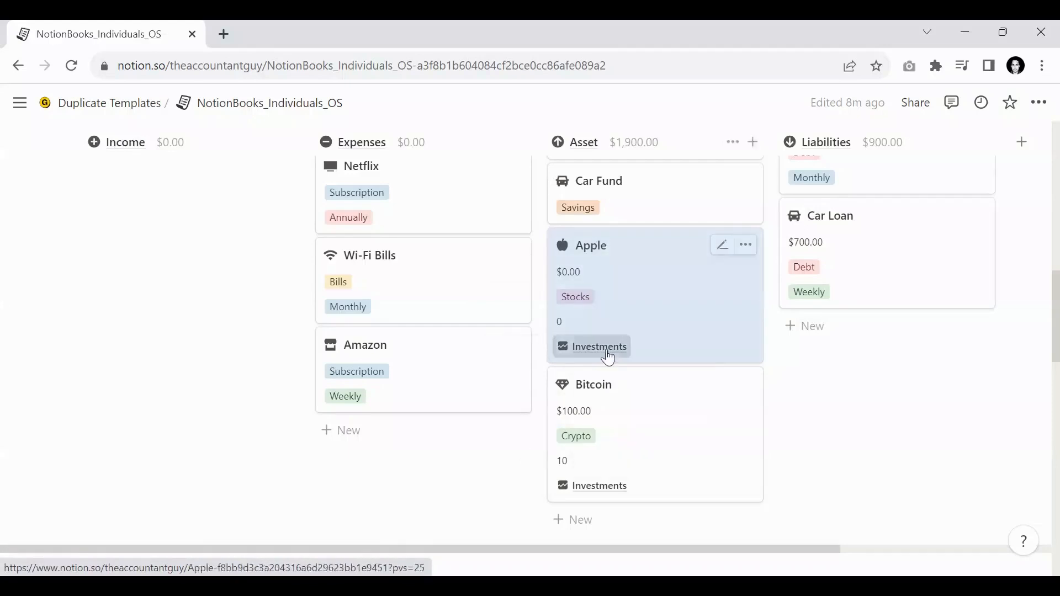
pyautogui.click(608, 358)
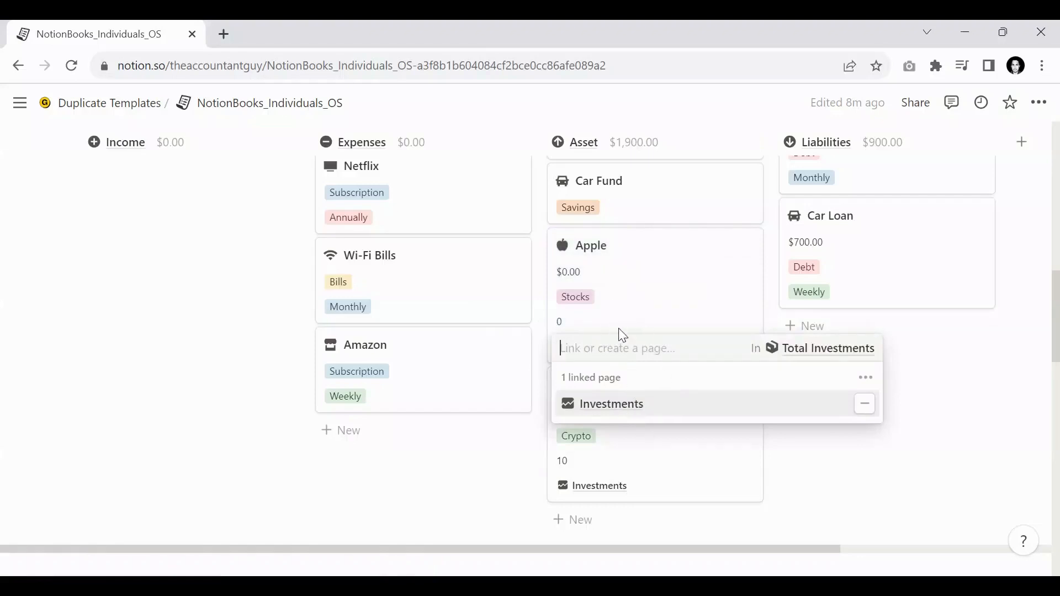
pyautogui.press('Escape')
# View the Investments in Get Started, and return to Accounts to review the asset cards down to Bitcoin
pyautogui.scroll(6, 578, 400)
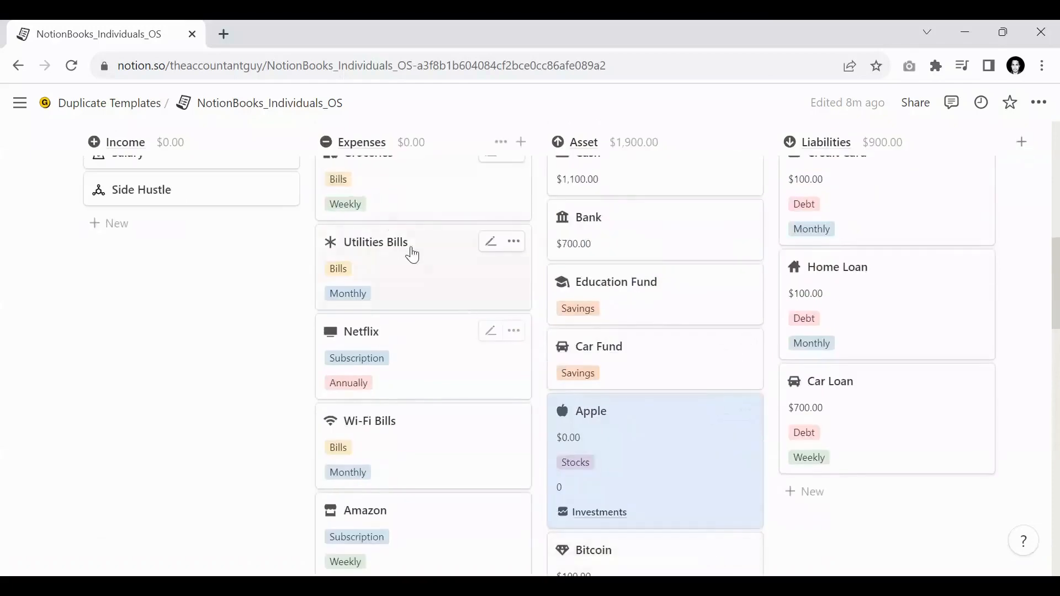
pyautogui.click(339, 256)
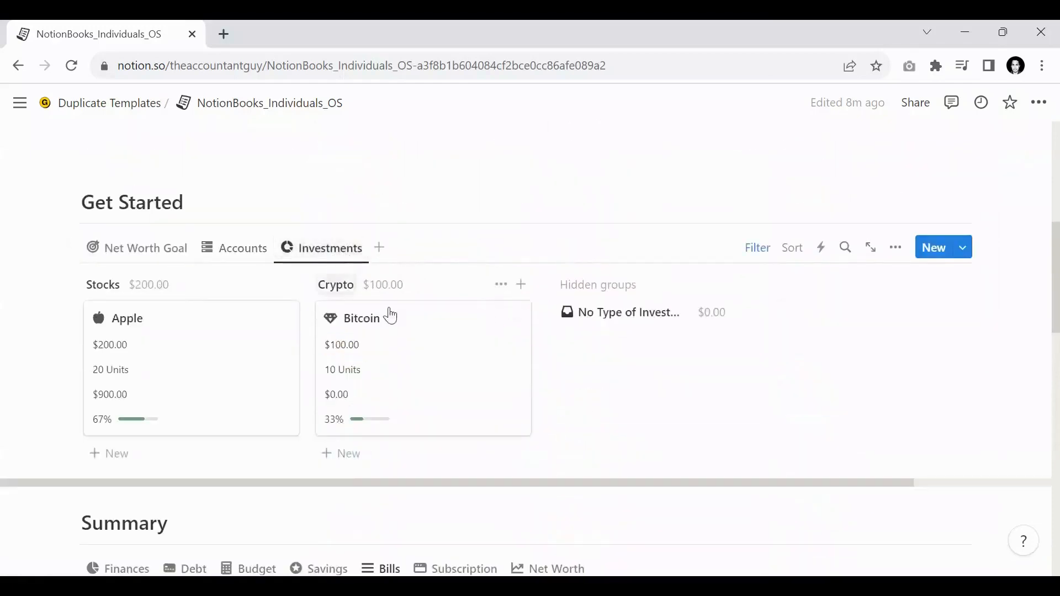
pyautogui.click(253, 255)
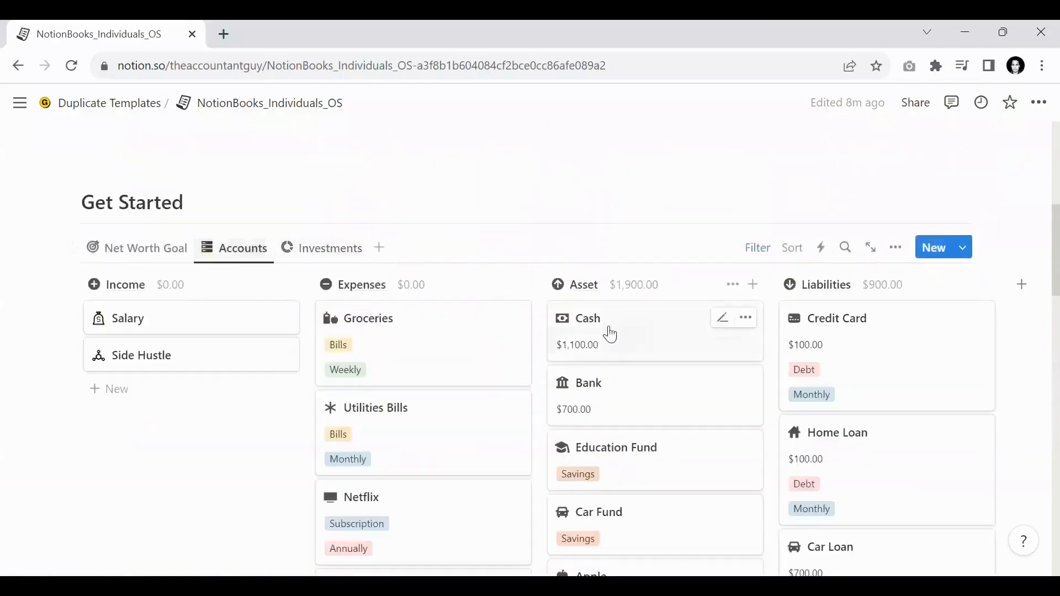
pyautogui.scroll(-5, 634, 360)
pyautogui.scroll(-3, 653, 372)
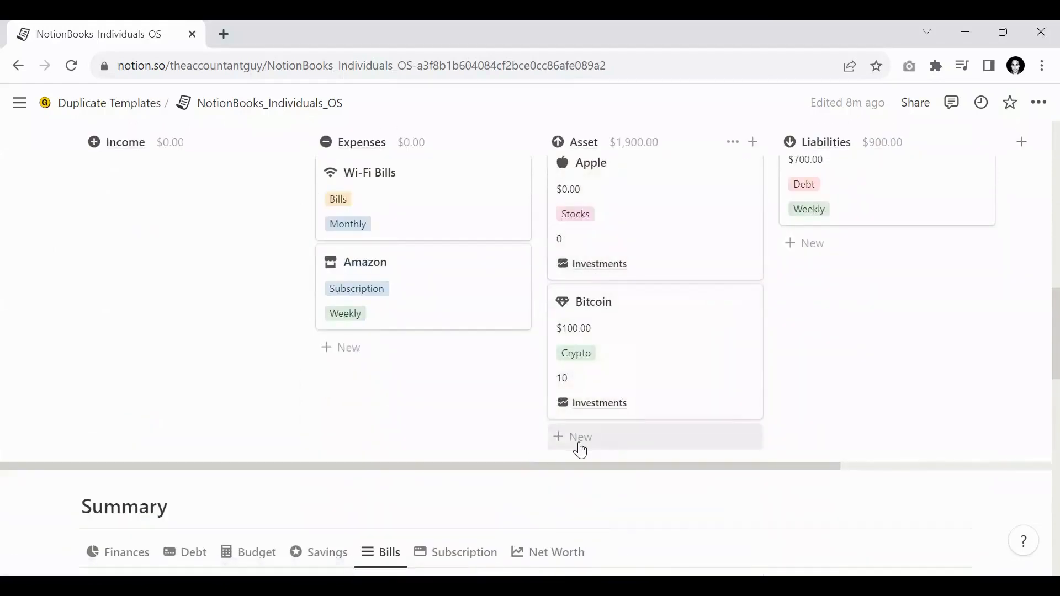
pyautogui.scroll(8, 638, 420)
pyautogui.scroll(-6, 640, 401)
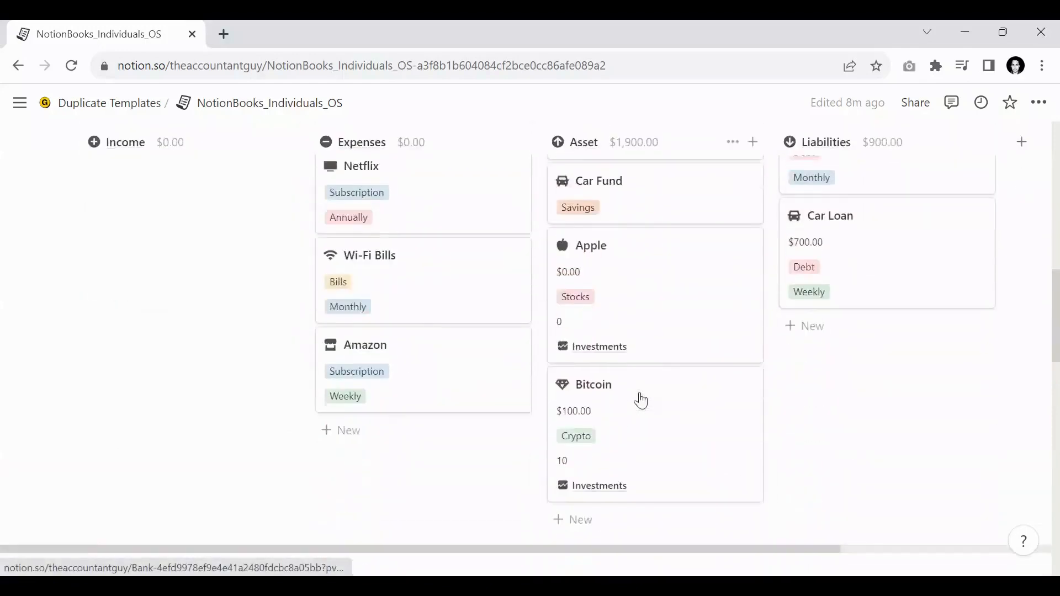
pyautogui.scroll(-3, 641, 401)
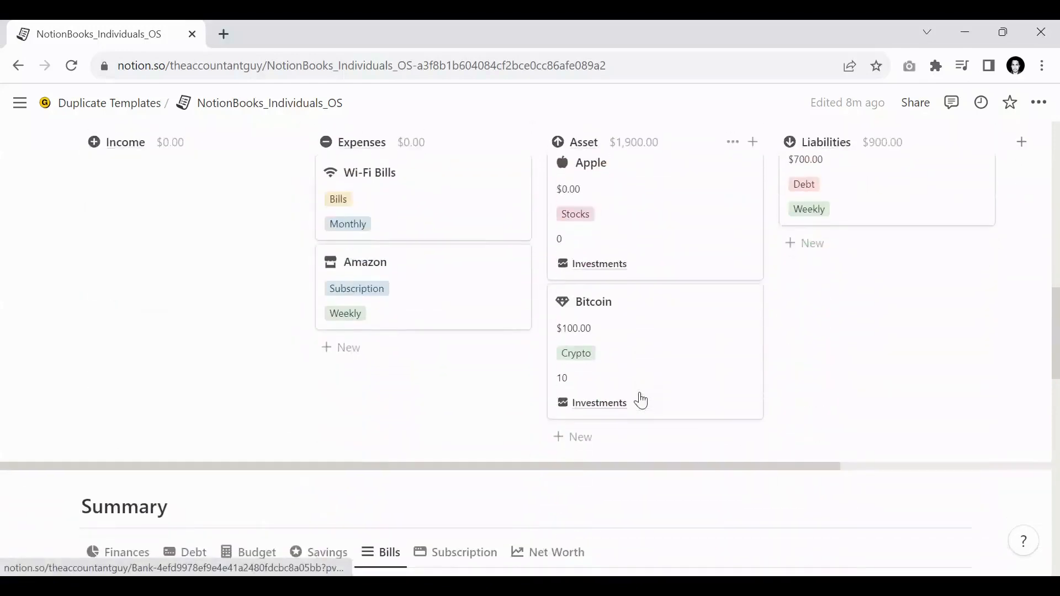
# Add an asset account named "Investment" with 12 opening units, and check its classification and asset class options
pyautogui.click(591, 444)
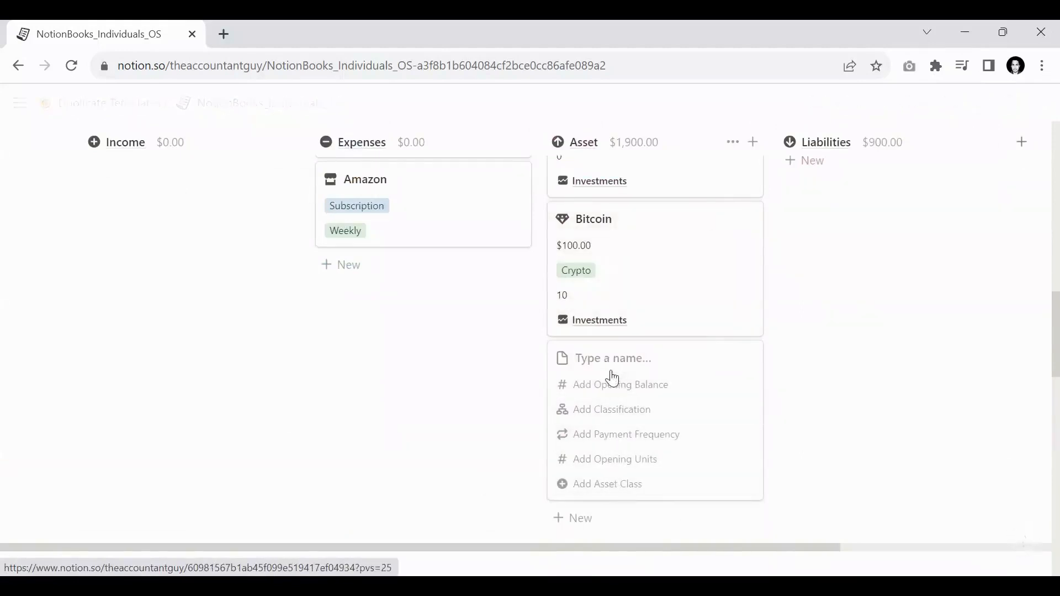
pyautogui.write('Investment')
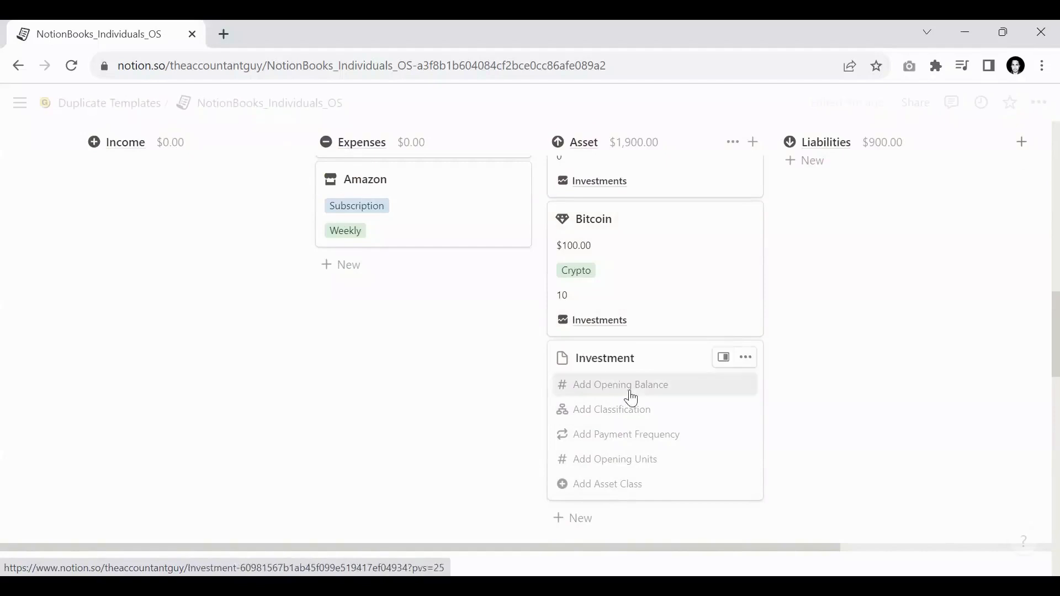
pyautogui.click(622, 408)
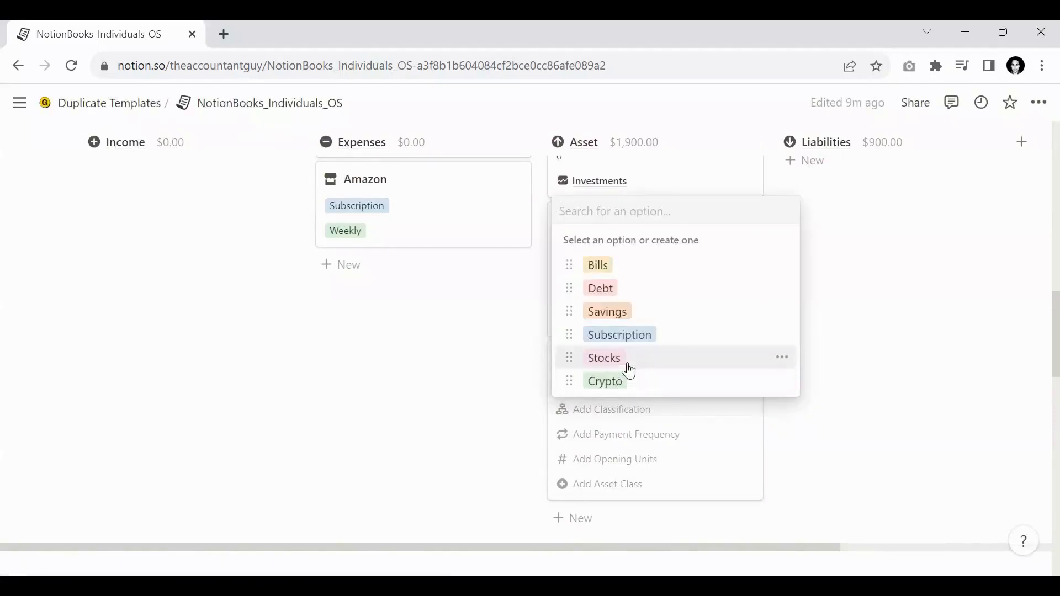
pyautogui.click(653, 422)
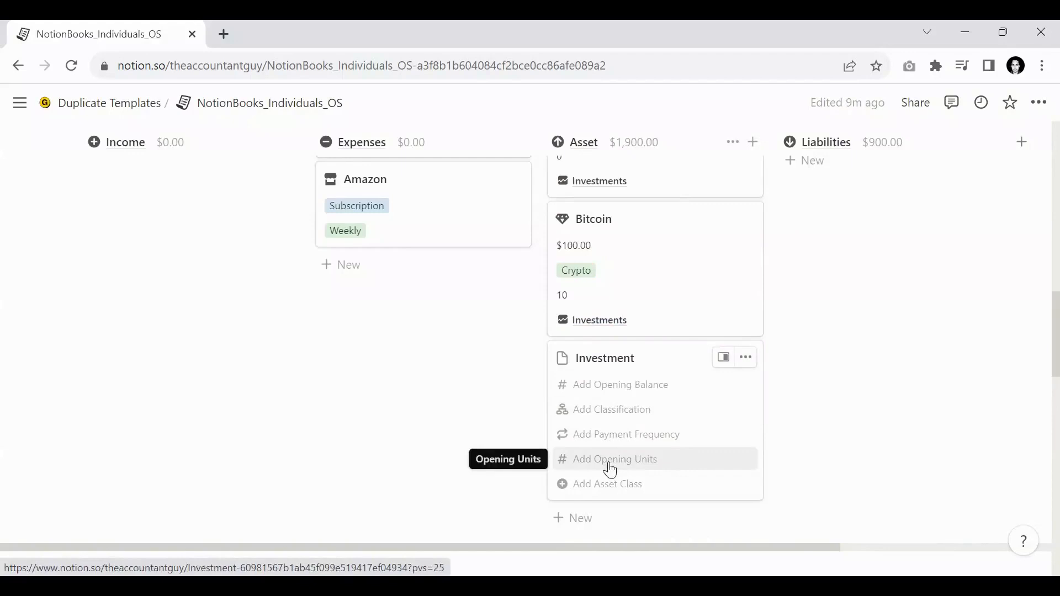
pyautogui.click(608, 461)
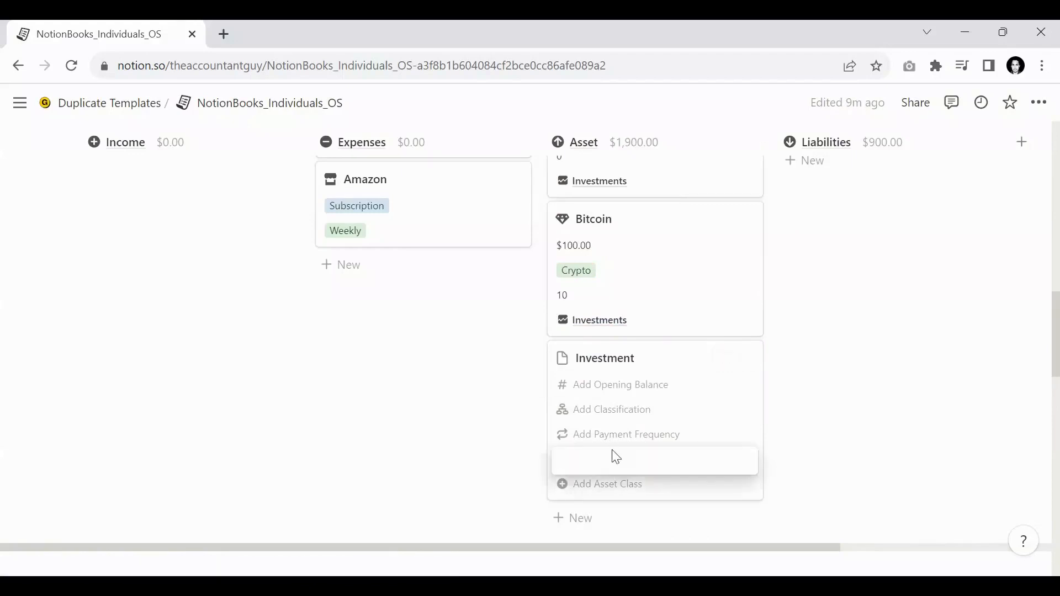
pyautogui.write('12')
pyautogui.press('Return')
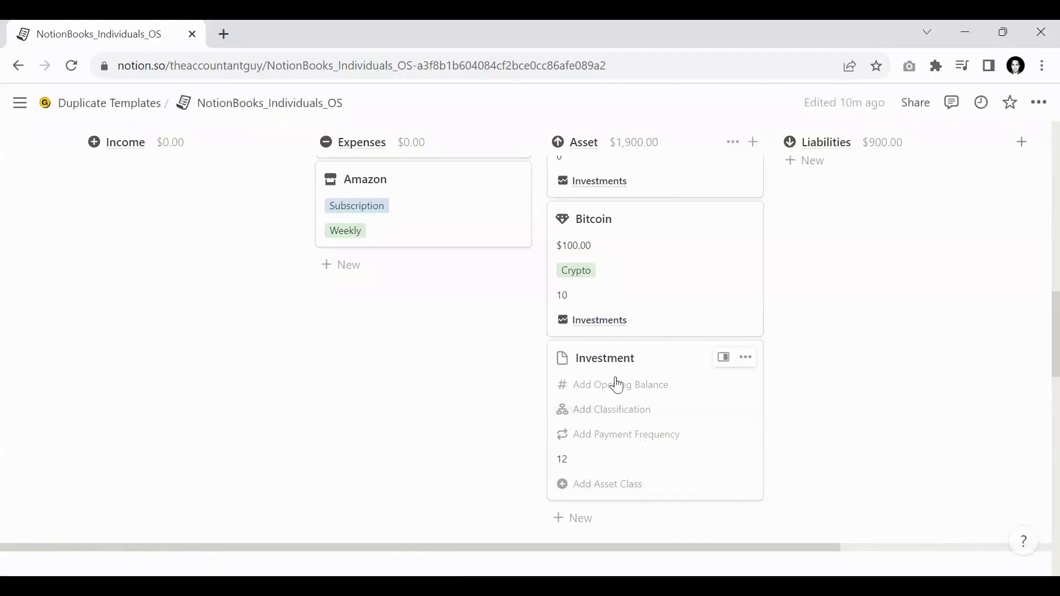
pyautogui.click(616, 495)
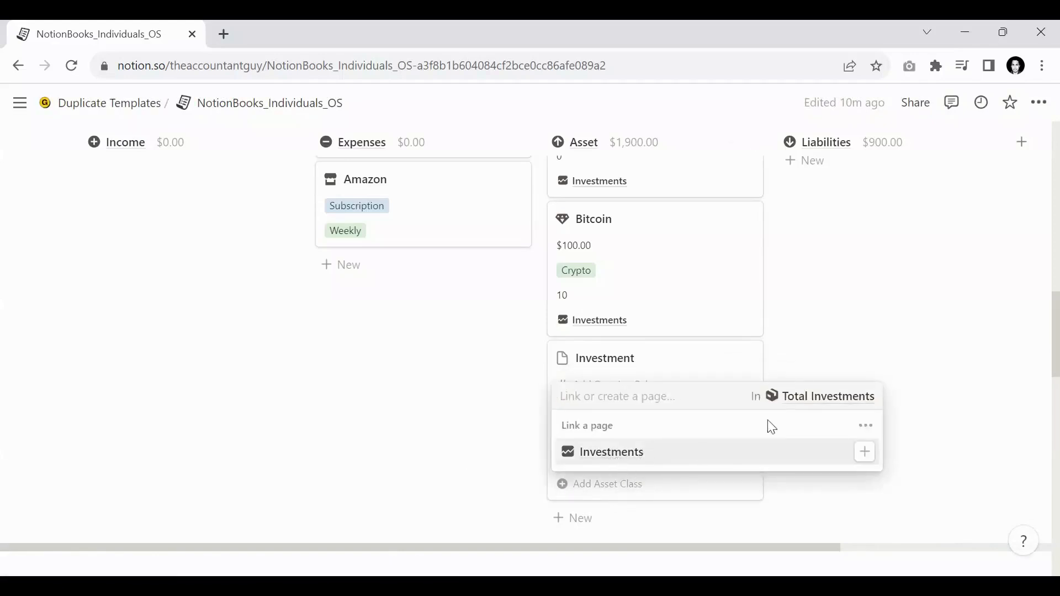
pyautogui.click(867, 338)
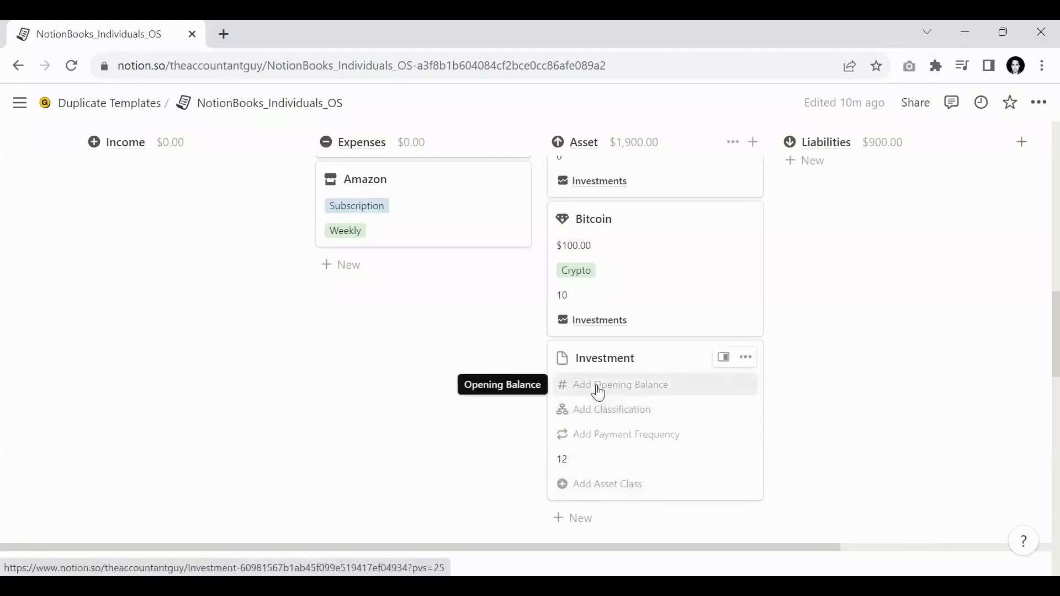
# Delete the Investment account from the Asset group
pyautogui.click(746, 367)
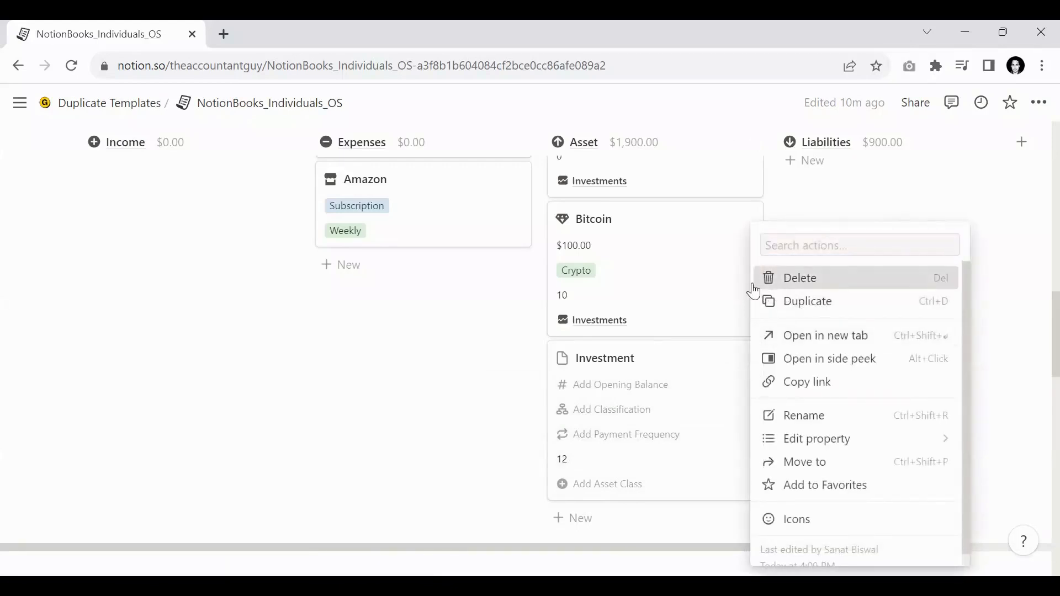
pyautogui.click(772, 280)
pyautogui.scroll(3, 629, 284)
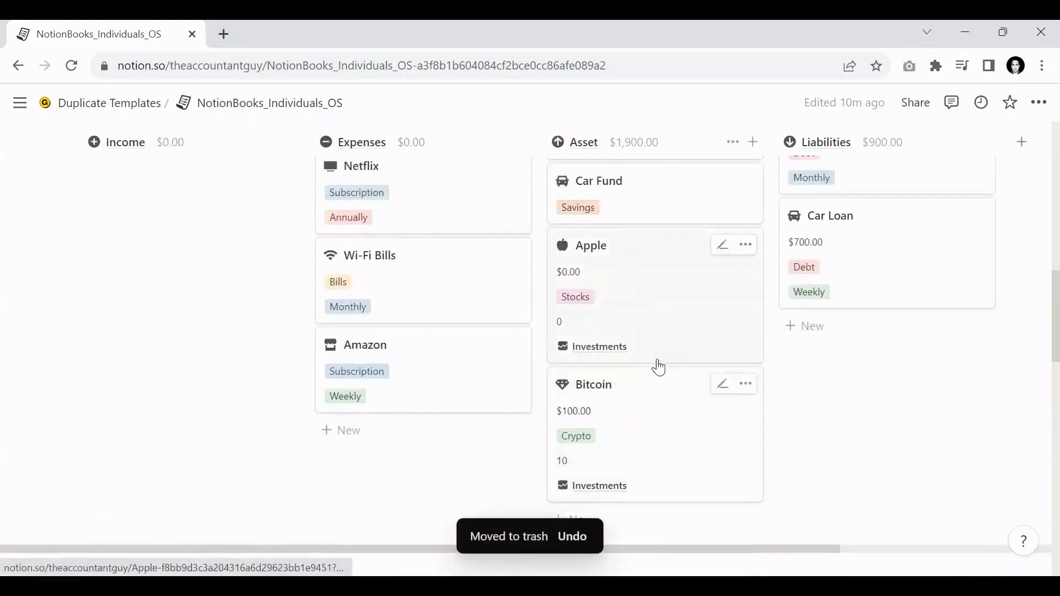
pyautogui.scroll(5, 651, 345)
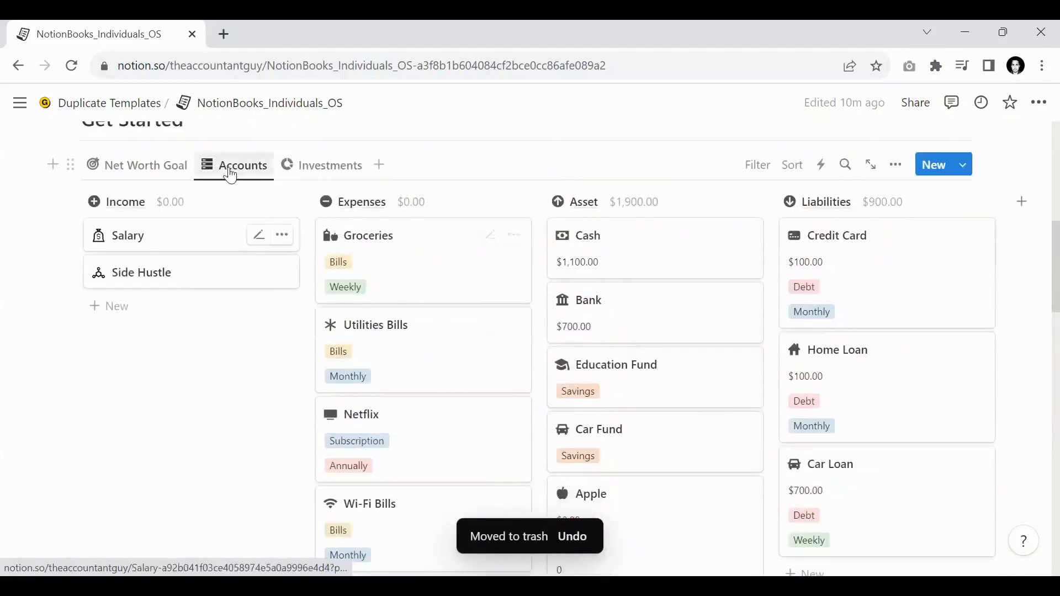
# View the Asset transactions, and examine the Apple Stock Purchase and Apple Stock Sale entries
pyautogui.scroll(-5, 476, 222)
pyautogui.scroll(-7, 491, 235)
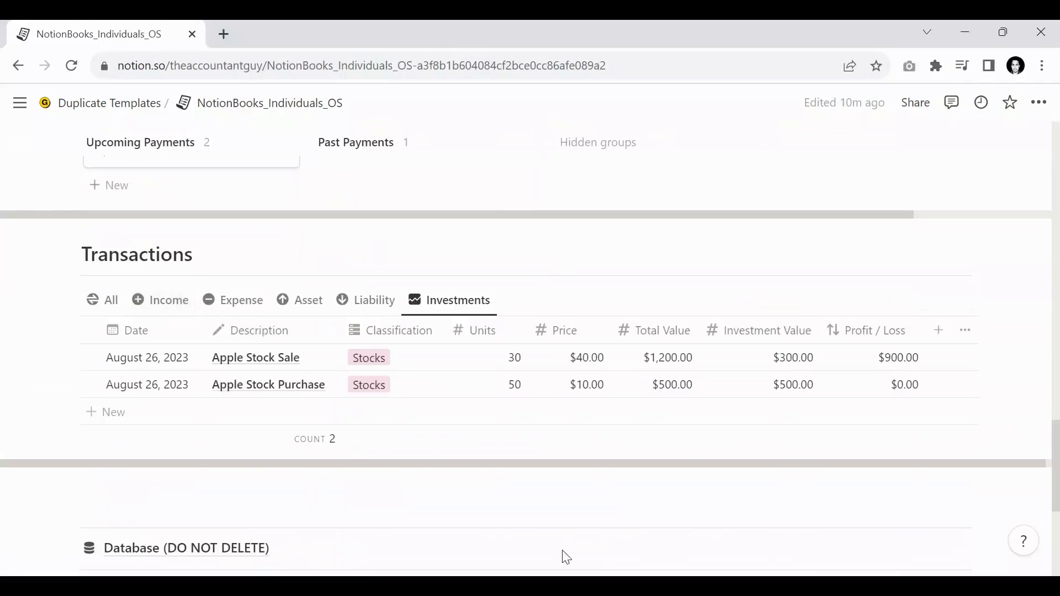
pyautogui.click(303, 304)
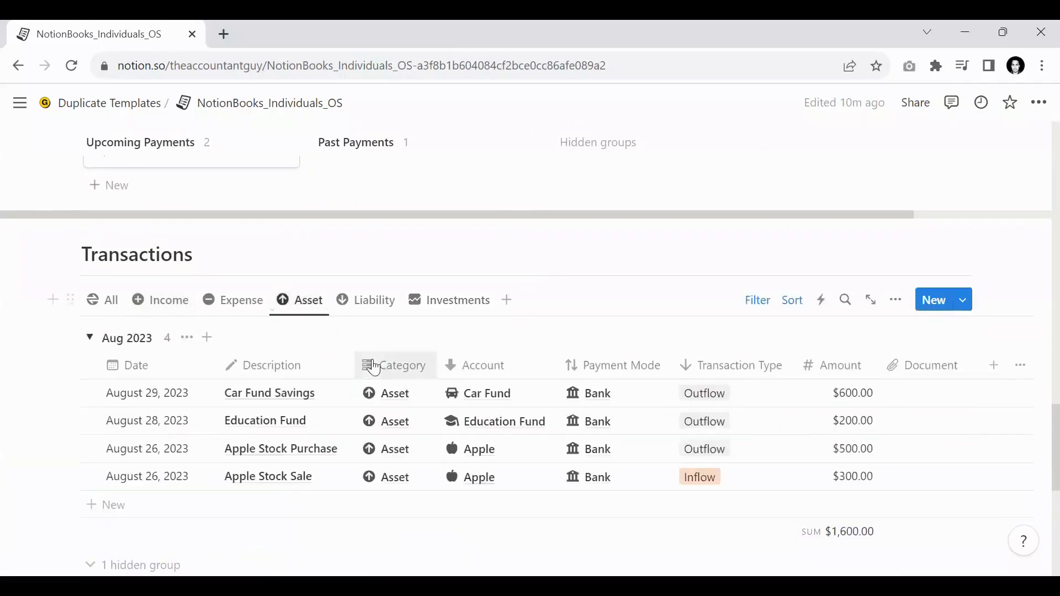
pyautogui.scroll(-2, 307, 367)
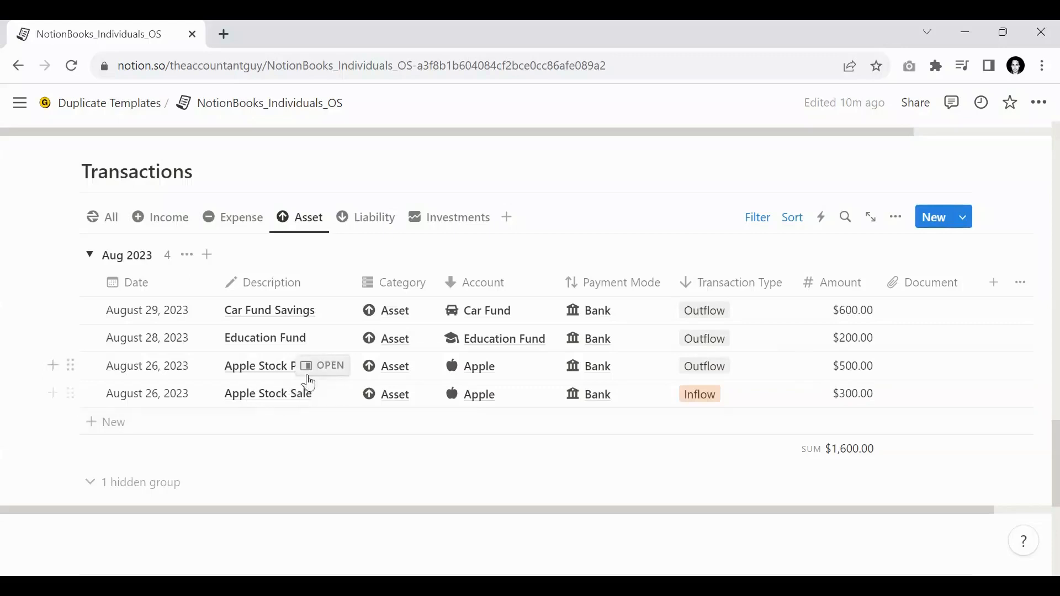
# Compare the Apple Stock Sale's investment value and profit in the Investments transactions with its amount in the Asset transactions
pyautogui.click(445, 230)
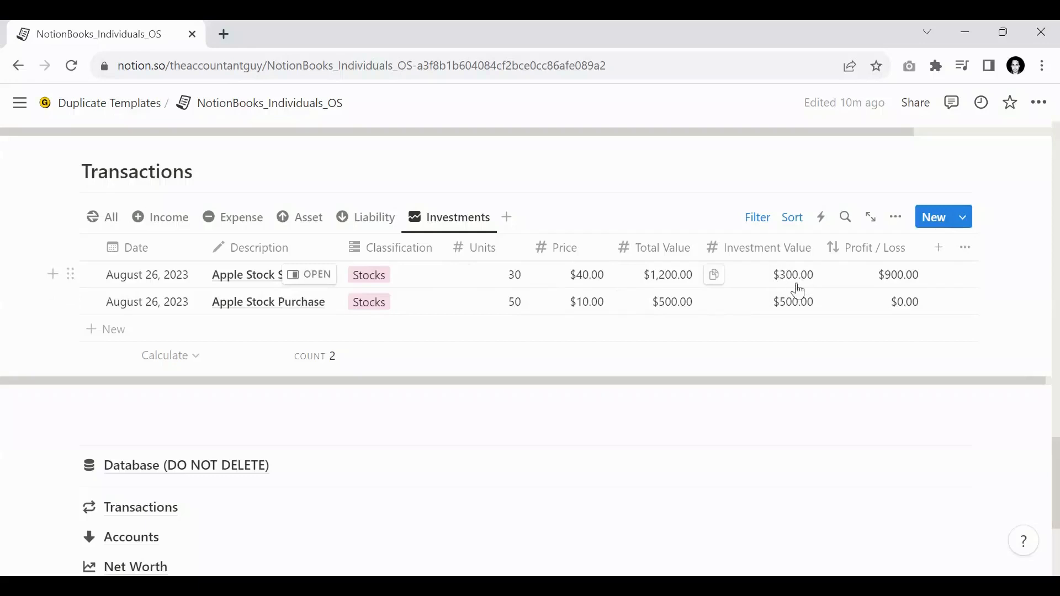
pyautogui.click(324, 227)
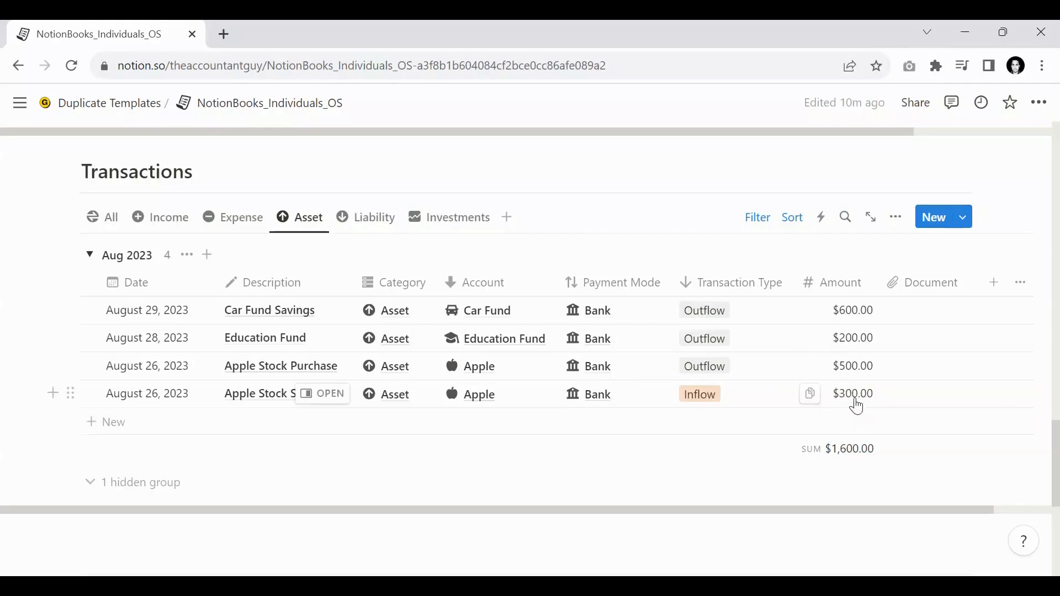
pyautogui.click(450, 228)
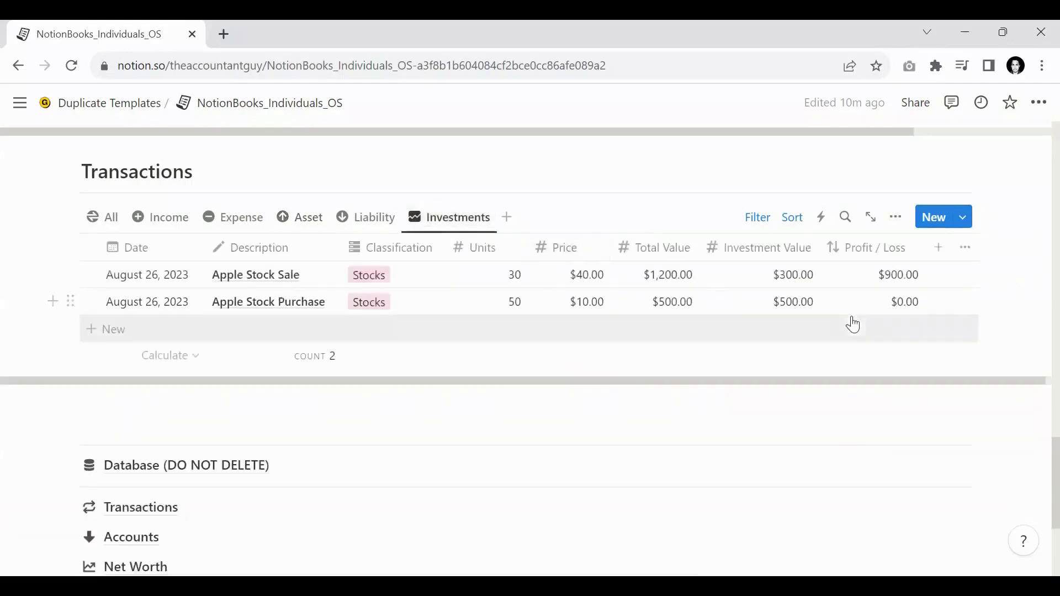
pyautogui.click(328, 229)
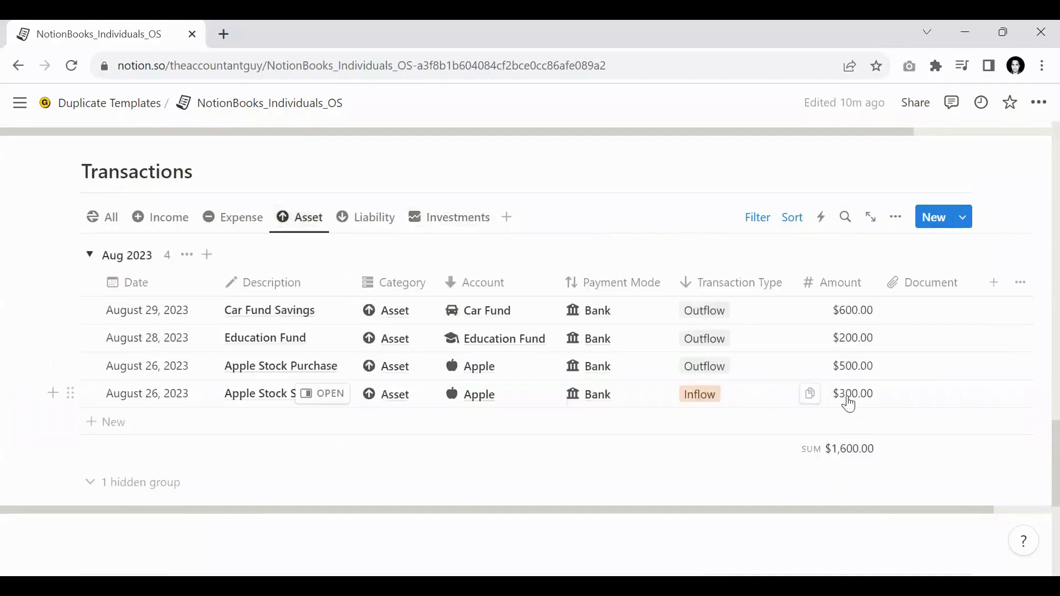
pyautogui.click(428, 227)
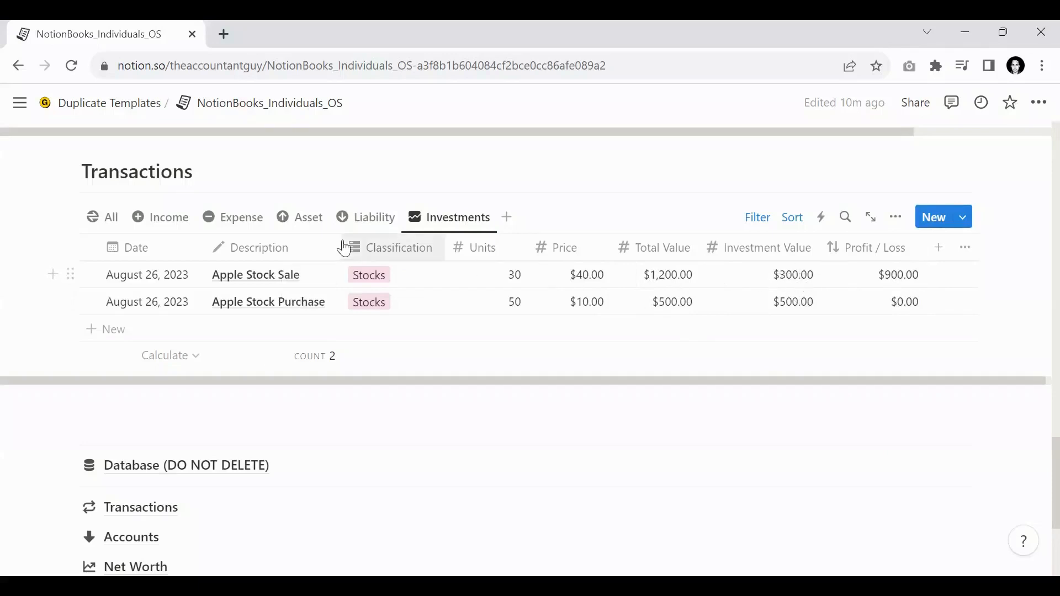
pyautogui.click(299, 217)
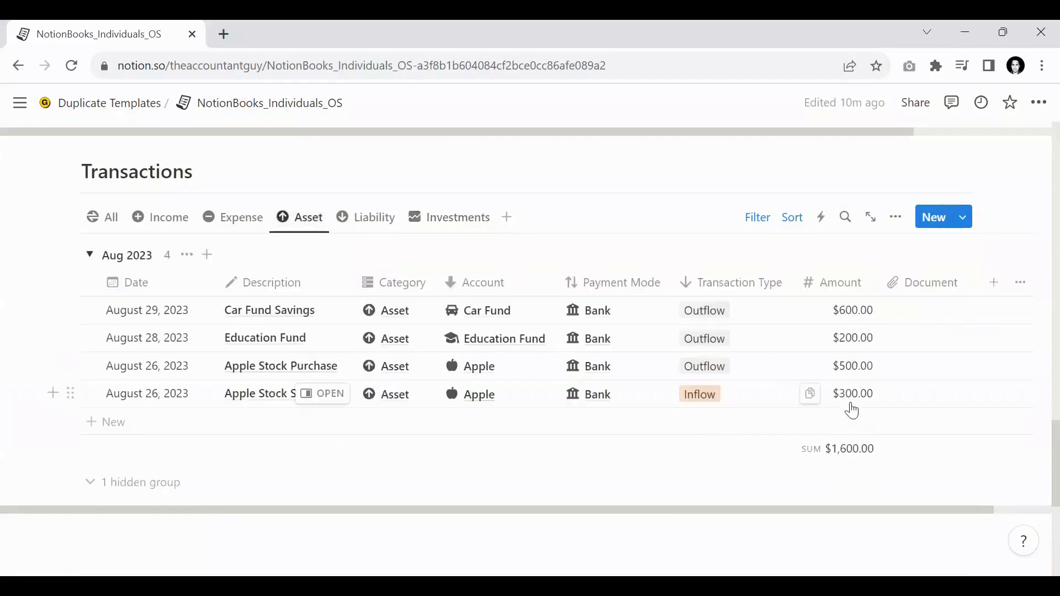
# Compare the Apple stock entries' units, investment value and profit in the Investments transactions with their amounts in the Asset transactions
pyautogui.click(437, 218)
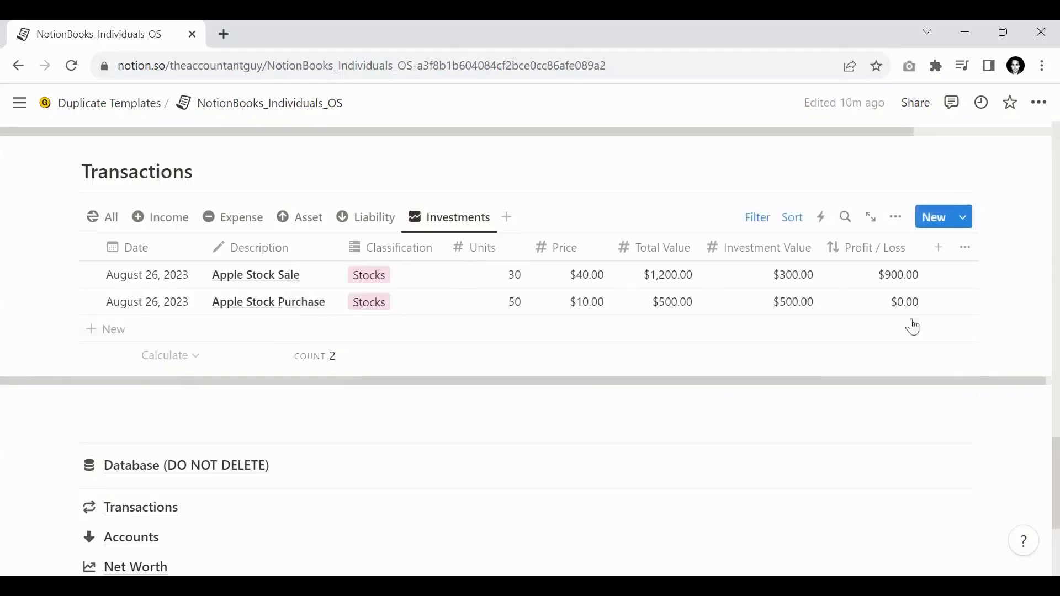
pyautogui.click(303, 223)
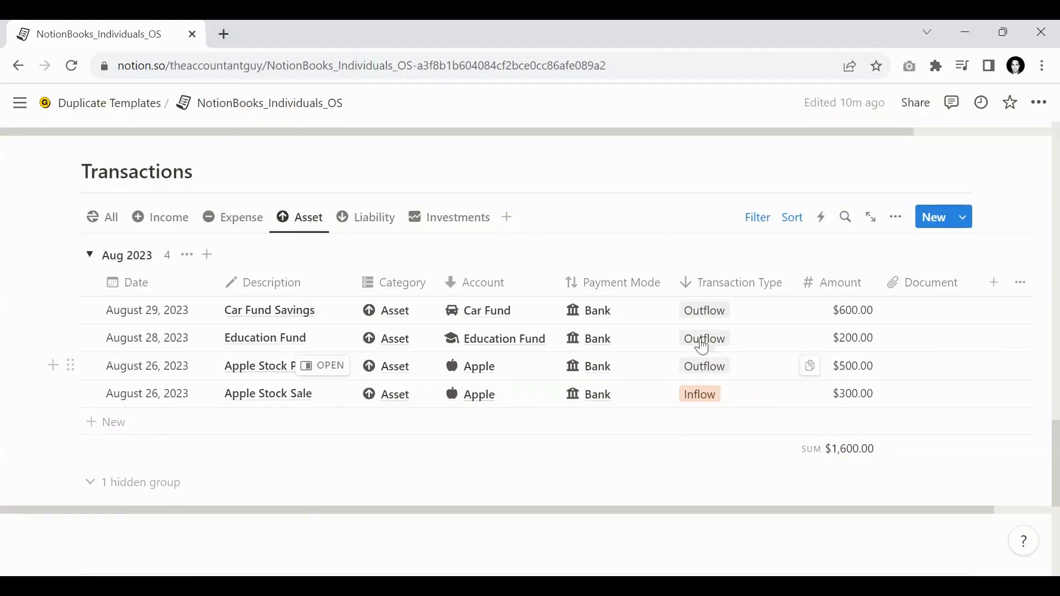
pyautogui.click(432, 221)
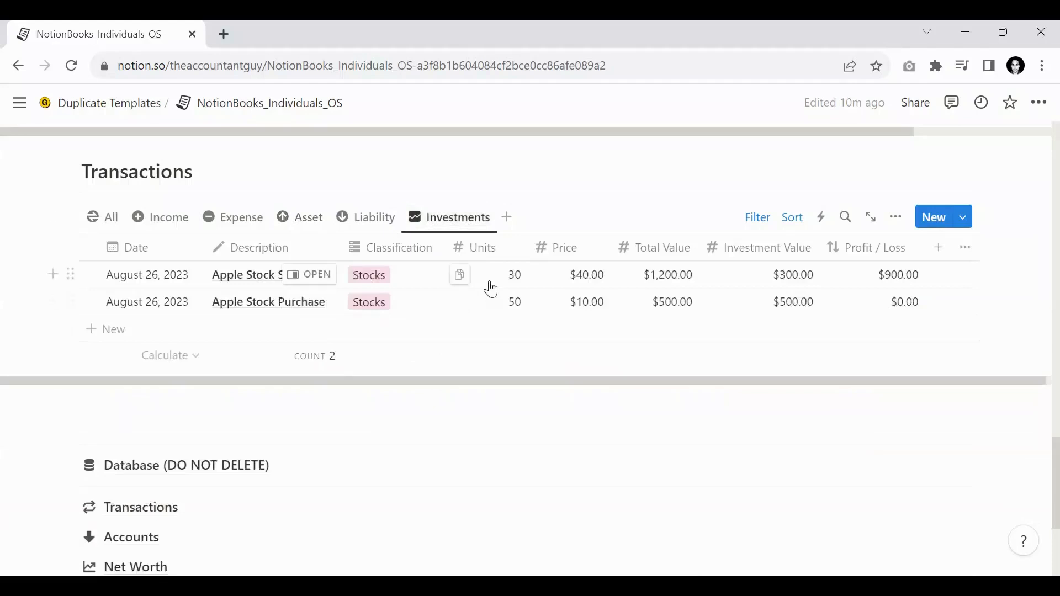
pyautogui.click(488, 284)
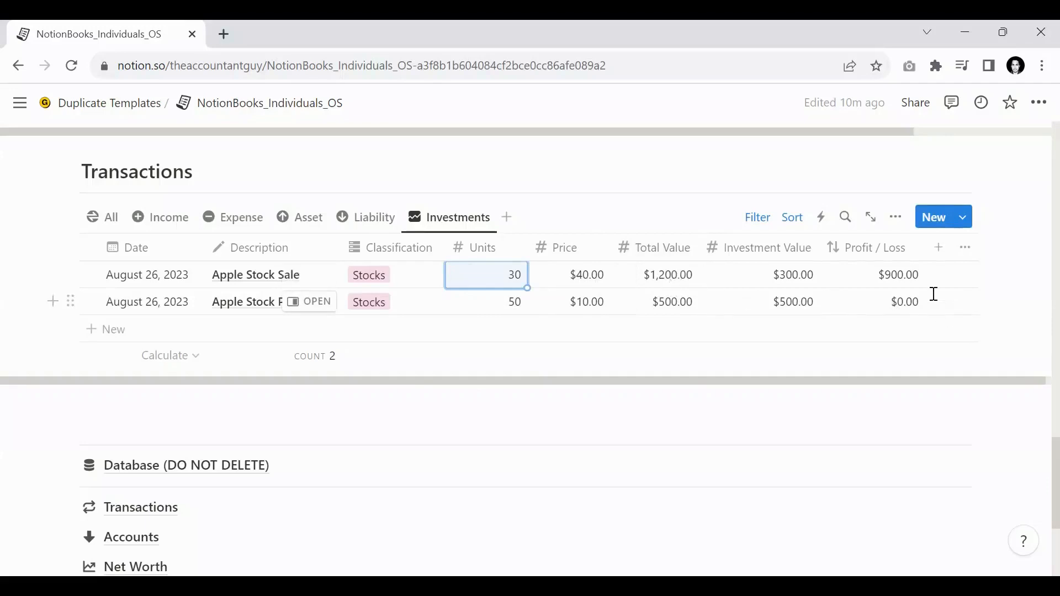
# View the Investments accounts under Get Started to examine the Apple and Bitcoin holdings, and look over the Bills summary
pyautogui.scroll(5, 331, 385)
pyautogui.scroll(10, 332, 387)
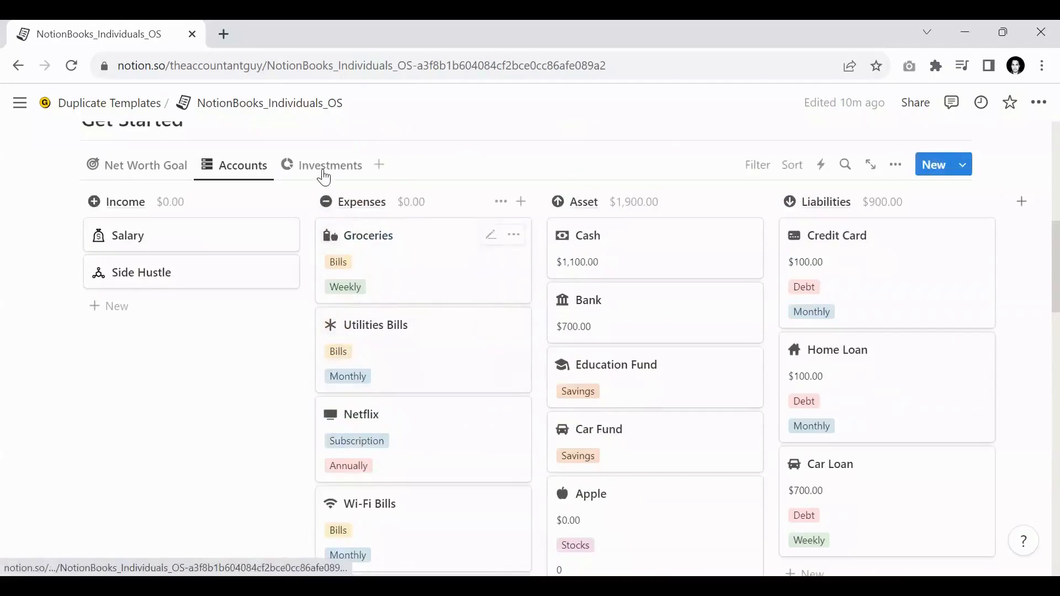
pyautogui.click(324, 173)
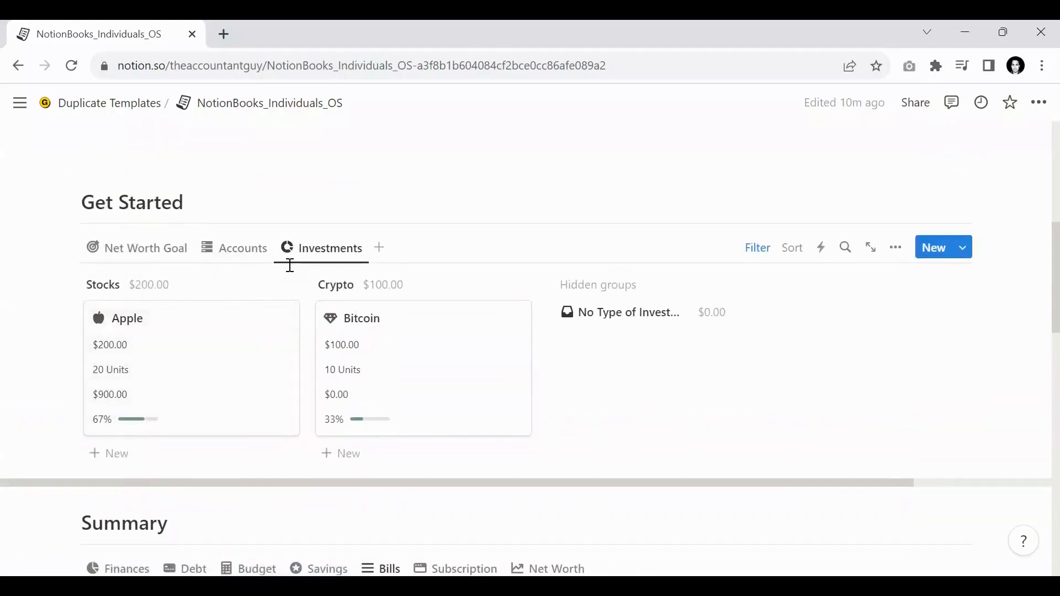
pyautogui.scroll(-6, 291, 265)
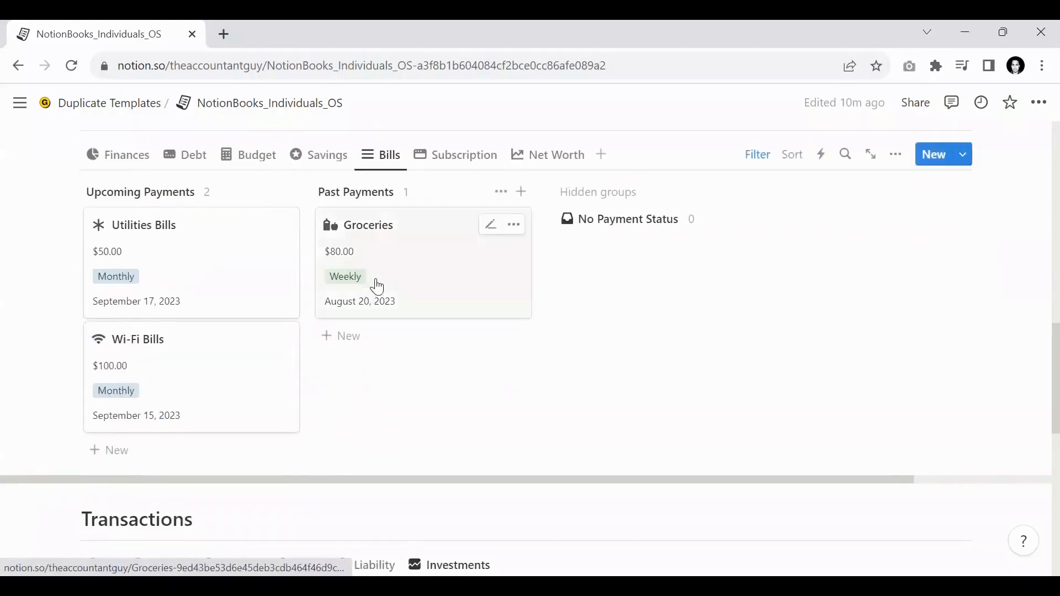
pyautogui.scroll(-10, 377, 280)
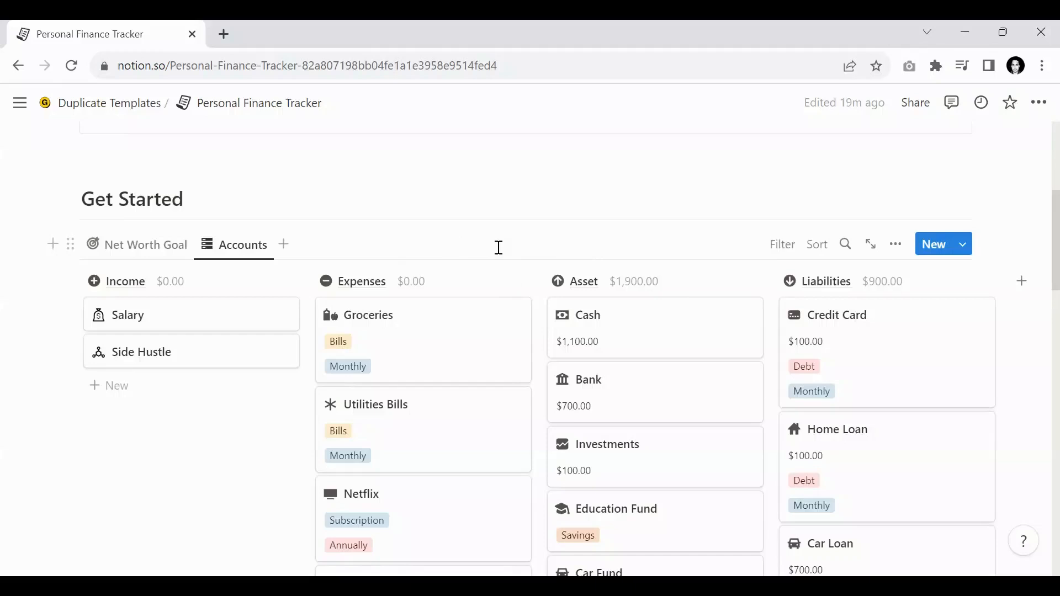
# Rename the Salary income account in the Personal Finance Tracker as "Salary by Him"
pyautogui.scroll(-2, 341, 281)
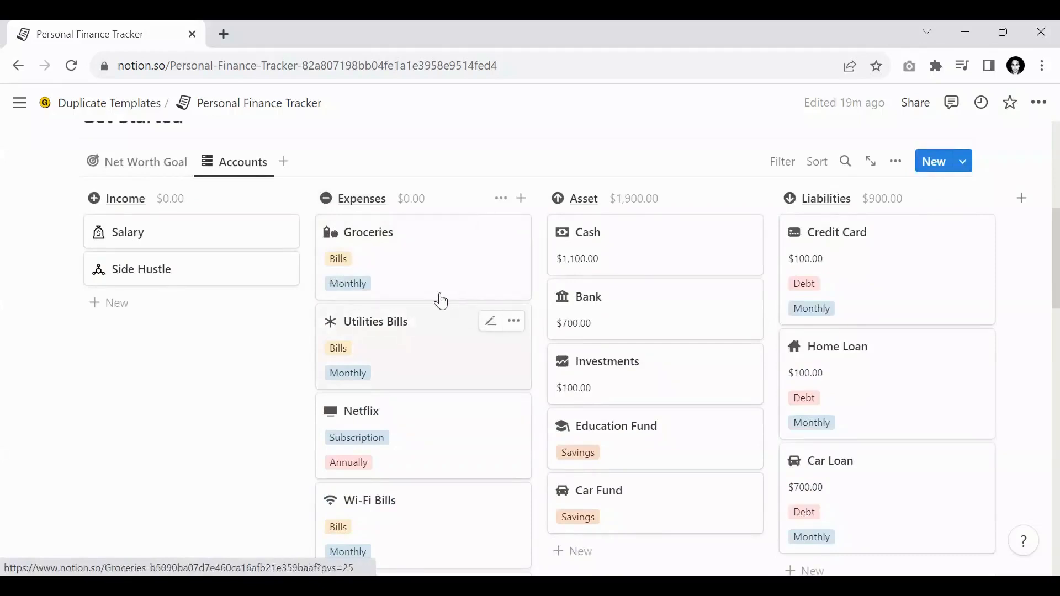
pyautogui.scroll(2, 365, 286)
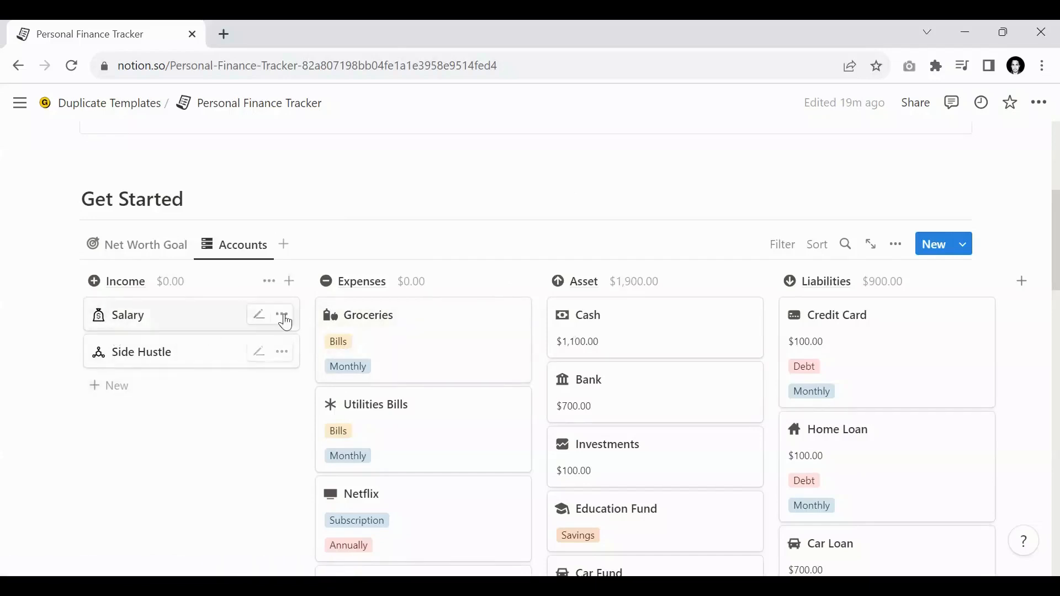
pyautogui.click(259, 315)
pyautogui.write('by H')
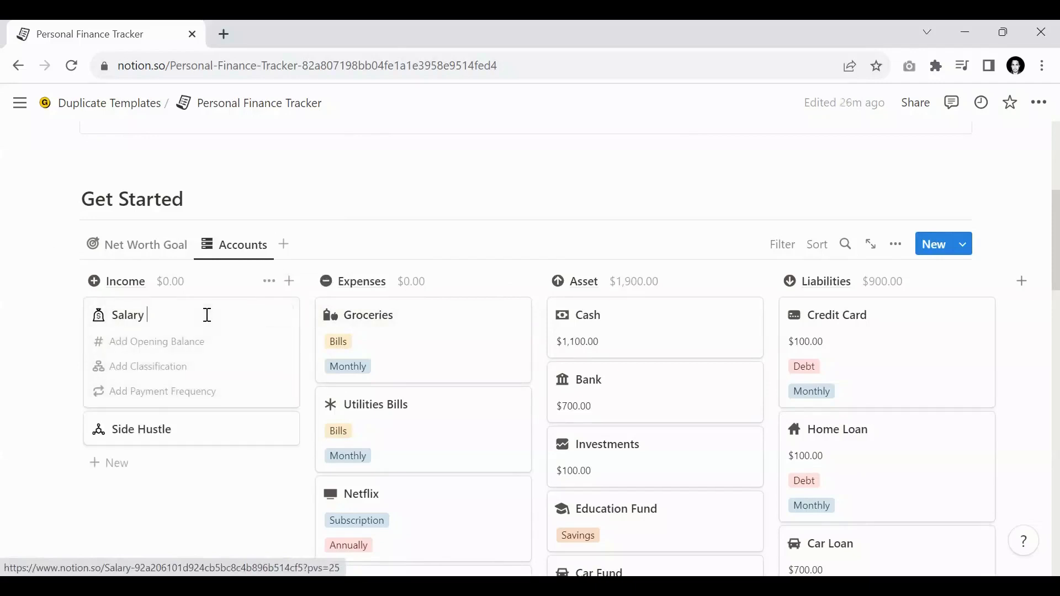
pyautogui.write('im')
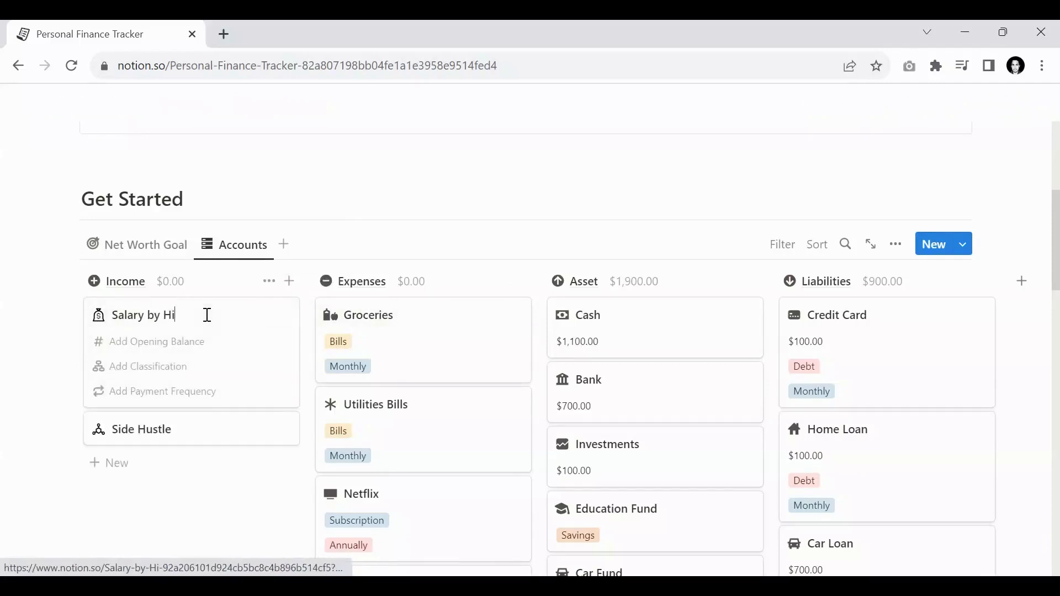
pyautogui.press('Return')
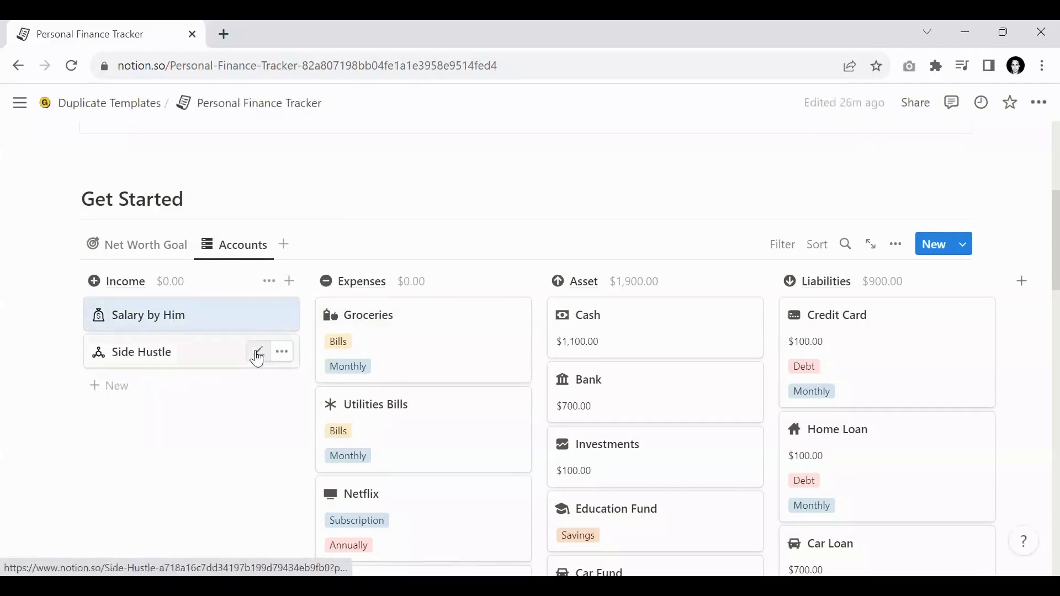
# Rename the Side Hustle income account as "Side Hustle by Her"
pyautogui.click(258, 351)
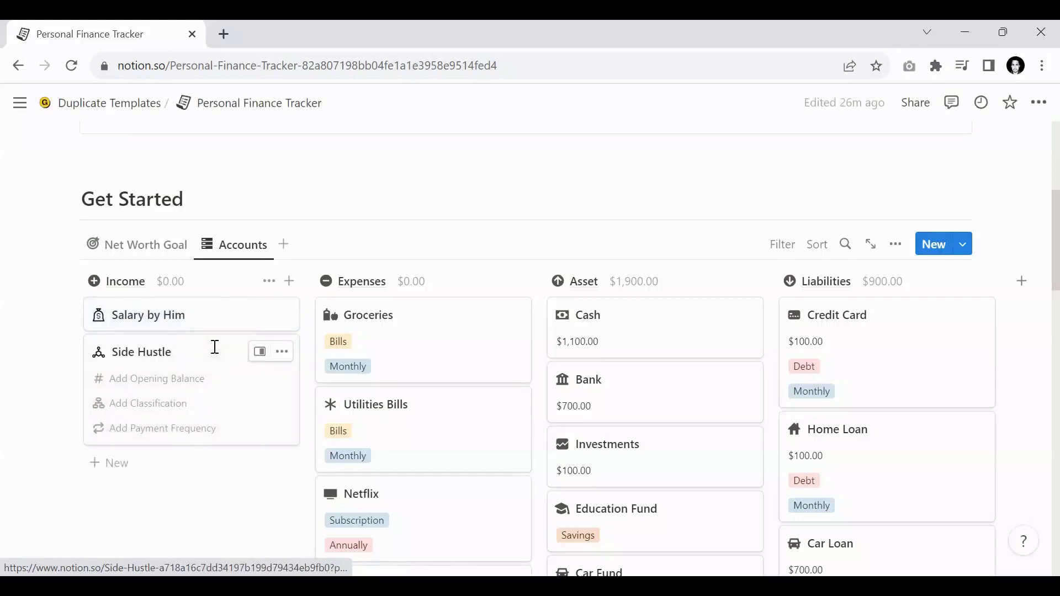
pyautogui.write('by Her')
pyautogui.press('Escape')
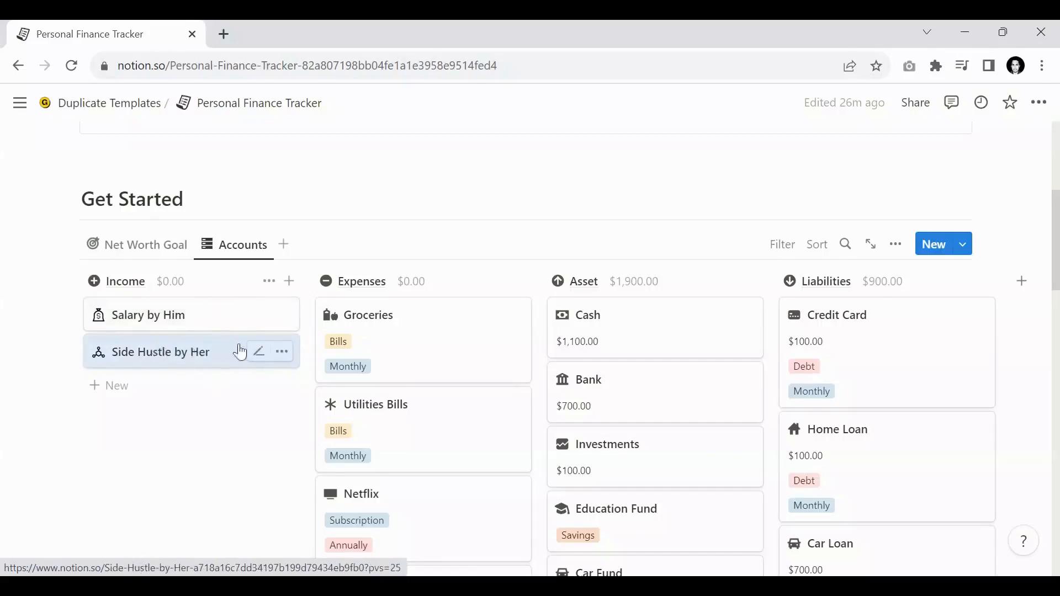
# Examine the income, expense, asset and liability accounts under Get Started together with the Net Worth cards in the Summary
pyautogui.scroll(-3, 394, 399)
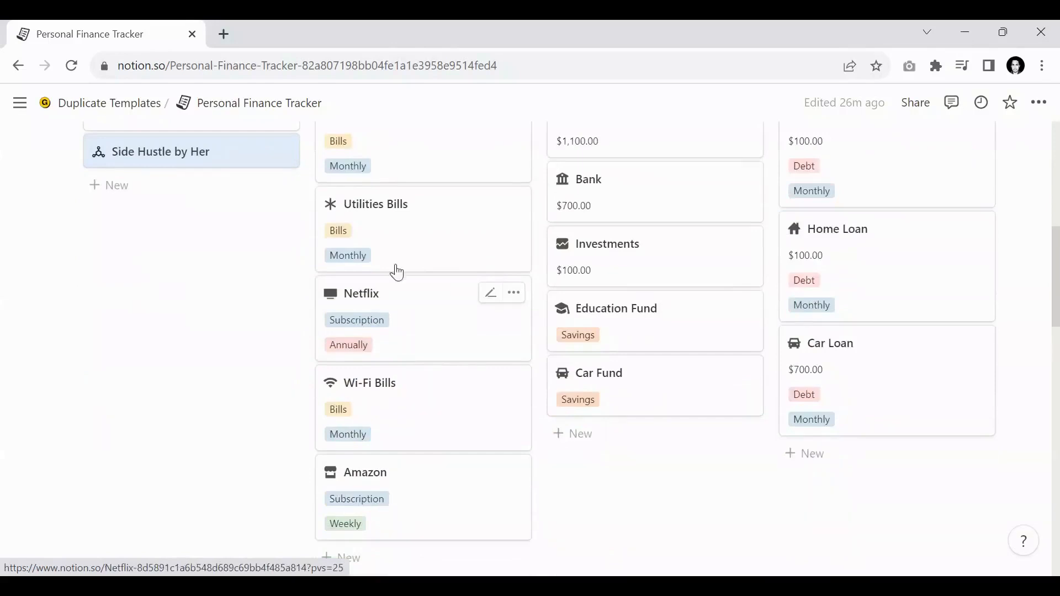
pyautogui.scroll(2, 782, 260)
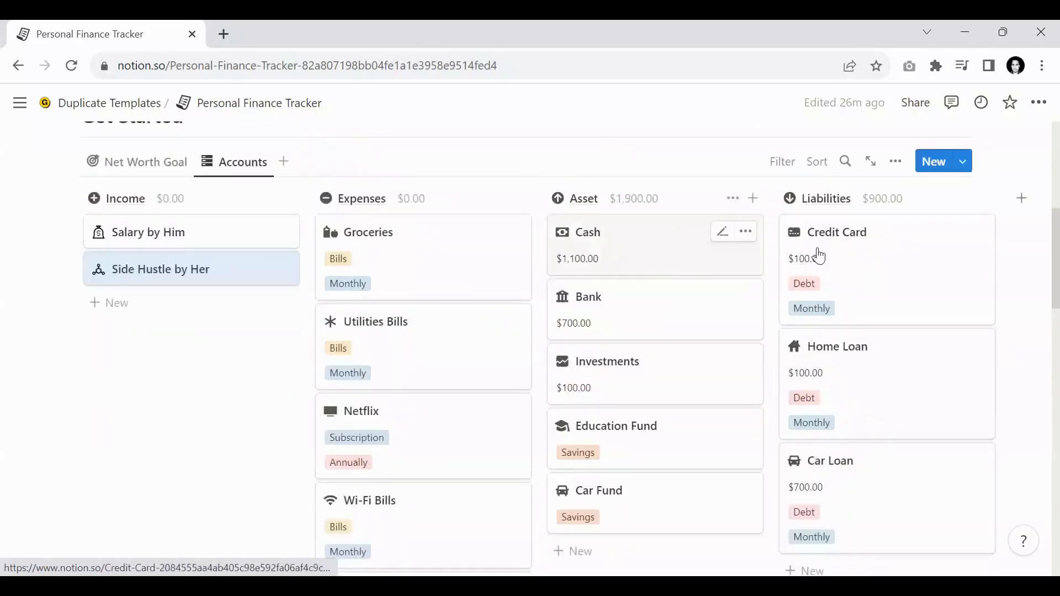
pyautogui.scroll(-5, 476, 334)
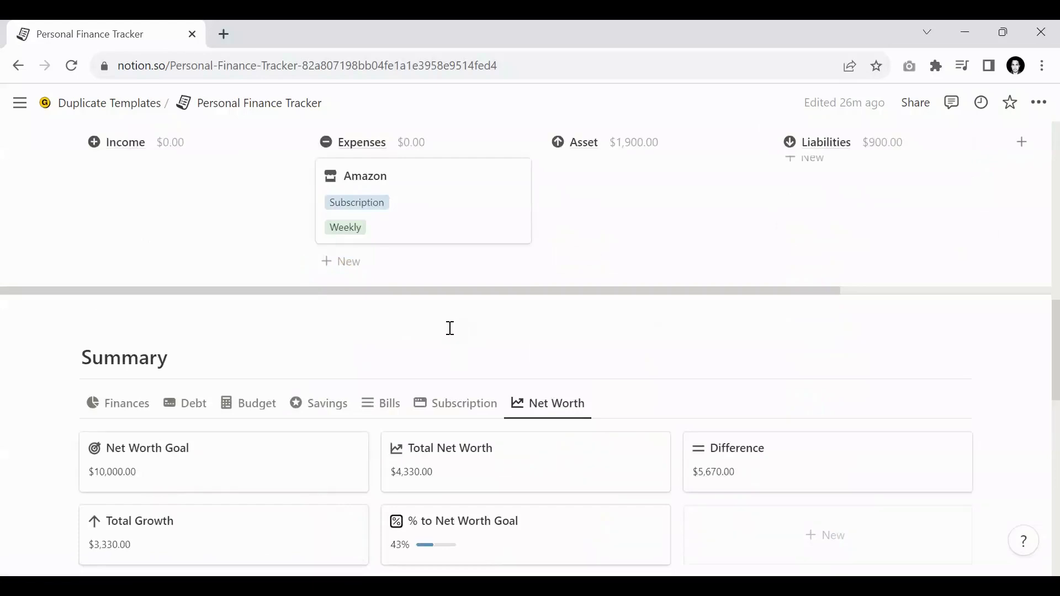
pyautogui.scroll(3, 450, 328)
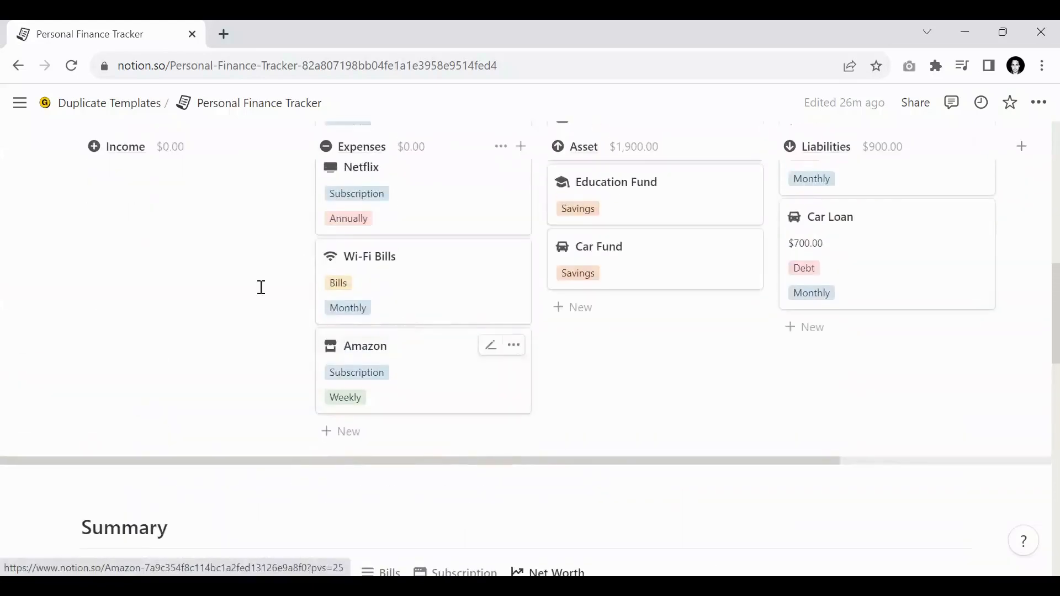
pyautogui.scroll(4, 261, 287)
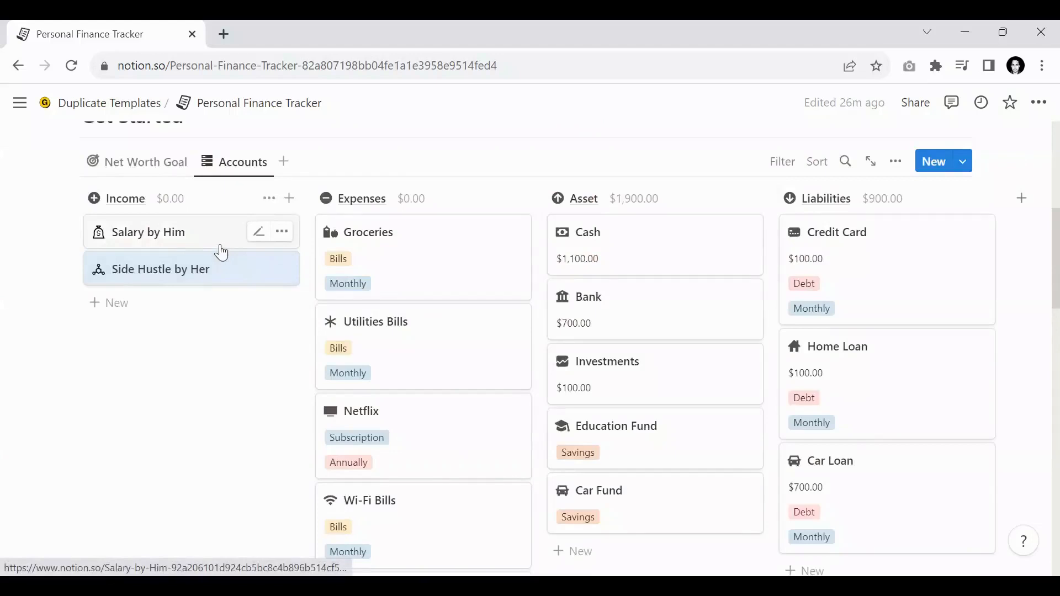
pyautogui.scroll(-4, 282, 356)
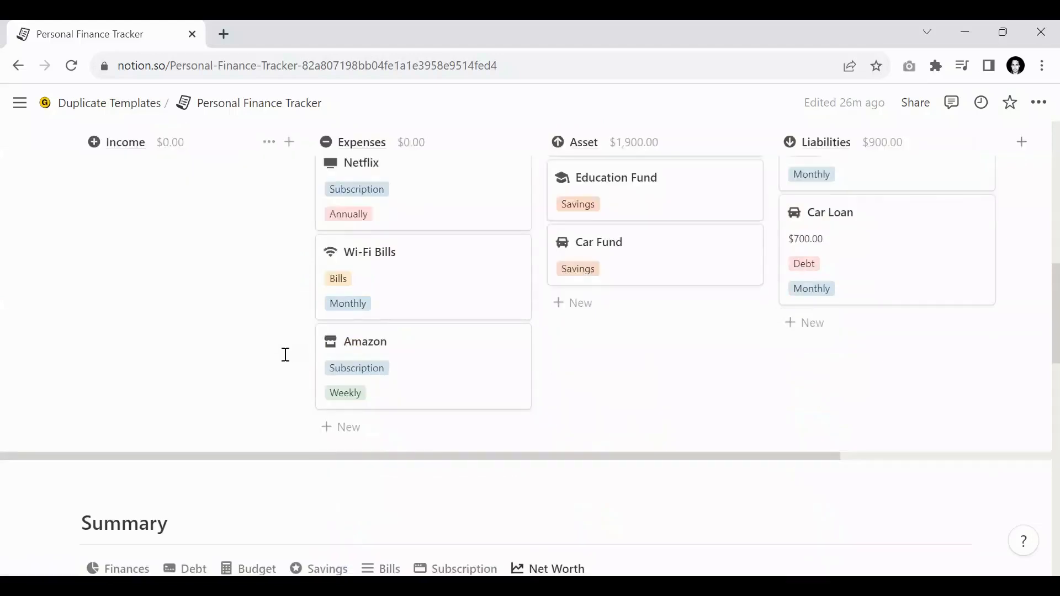
pyautogui.scroll(-3, 286, 351)
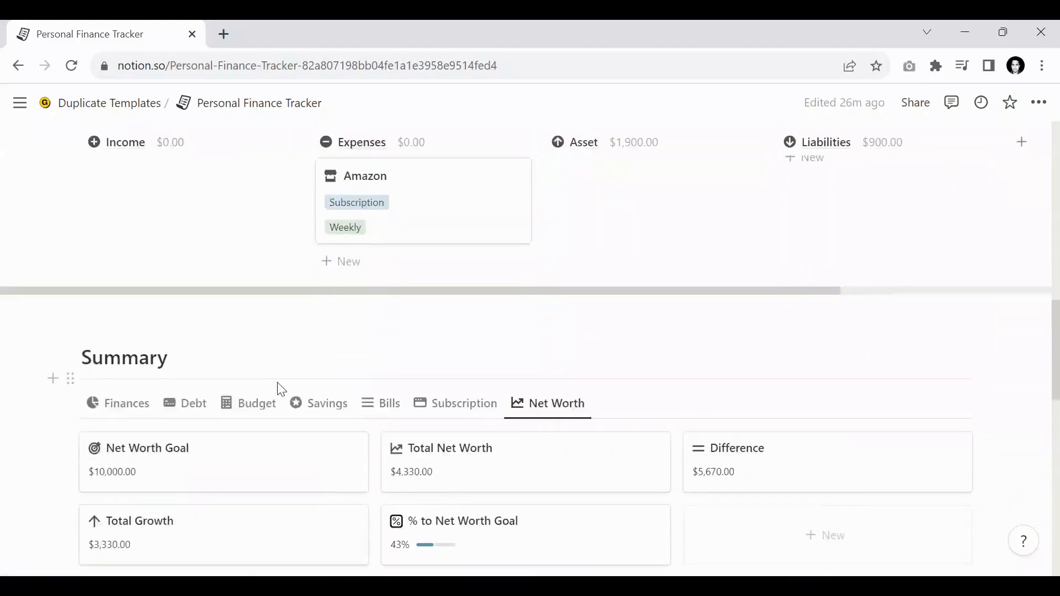
pyautogui.scroll(-1, 277, 386)
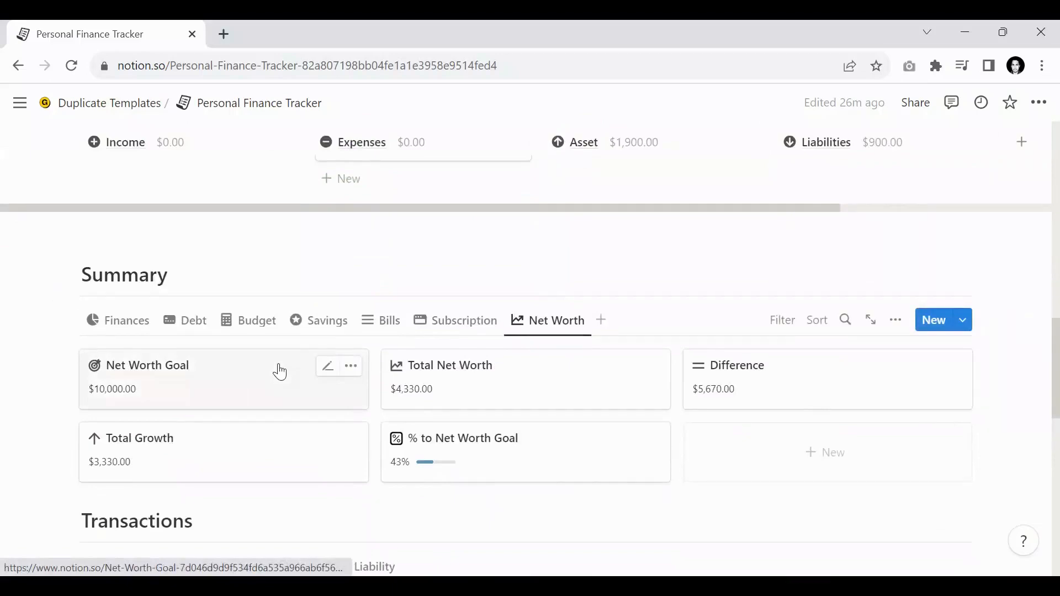
pyautogui.scroll(4, 279, 364)
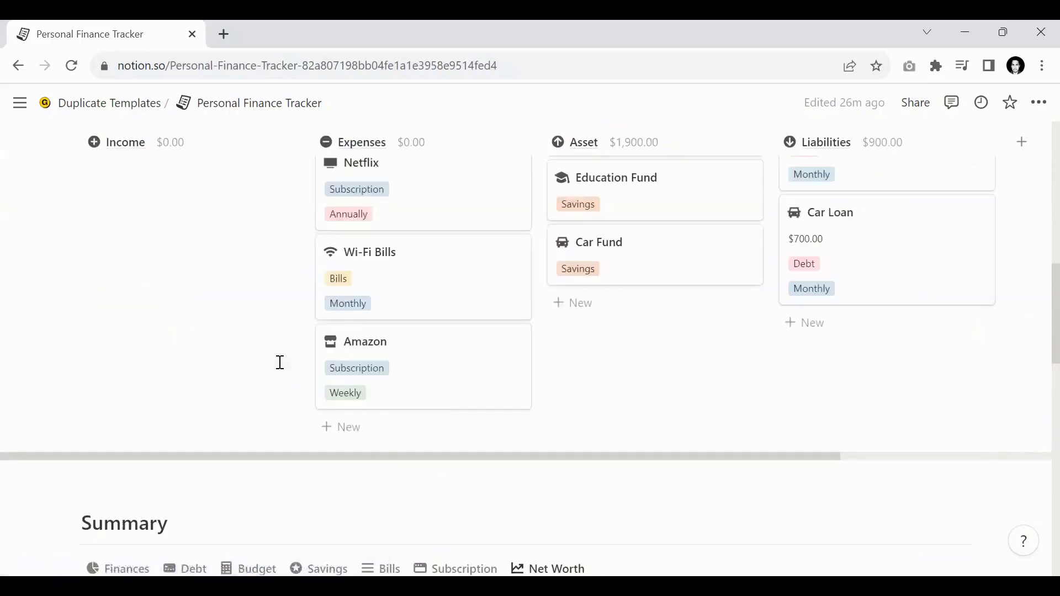
pyautogui.scroll(3, 275, 358)
pyautogui.scroll(3, 231, 335)
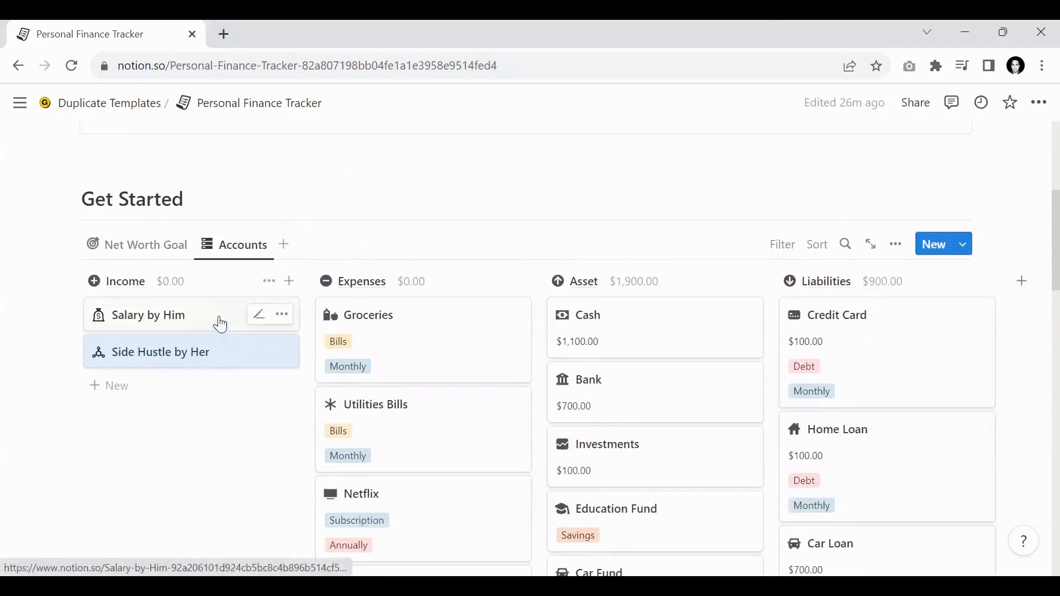
pyautogui.scroll(-6, 246, 336)
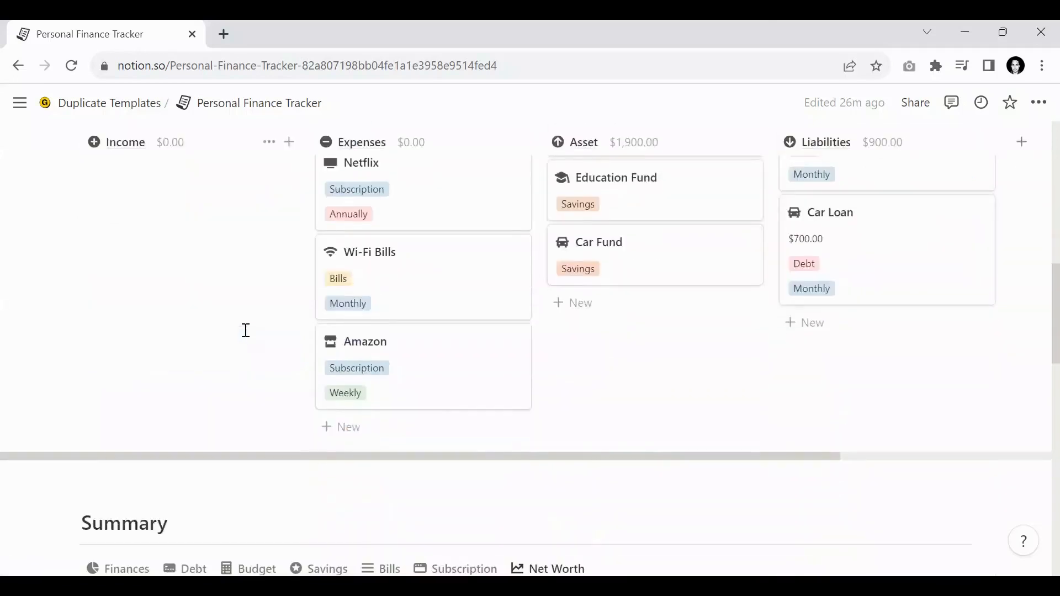
pyautogui.scroll(-5, 246, 330)
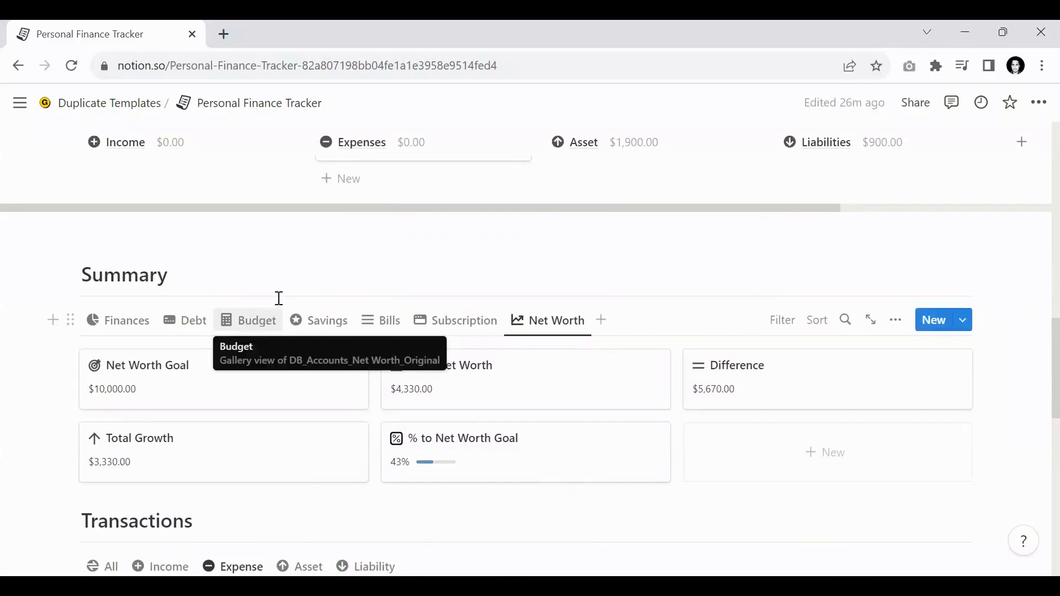
pyautogui.scroll(3, 309, 280)
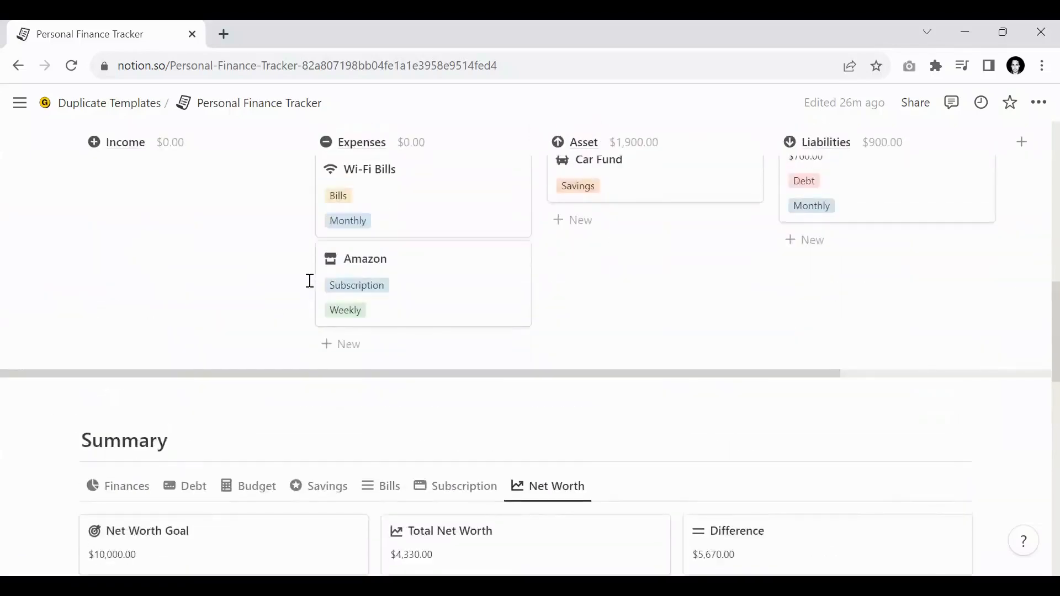
pyautogui.scroll(6, 306, 279)
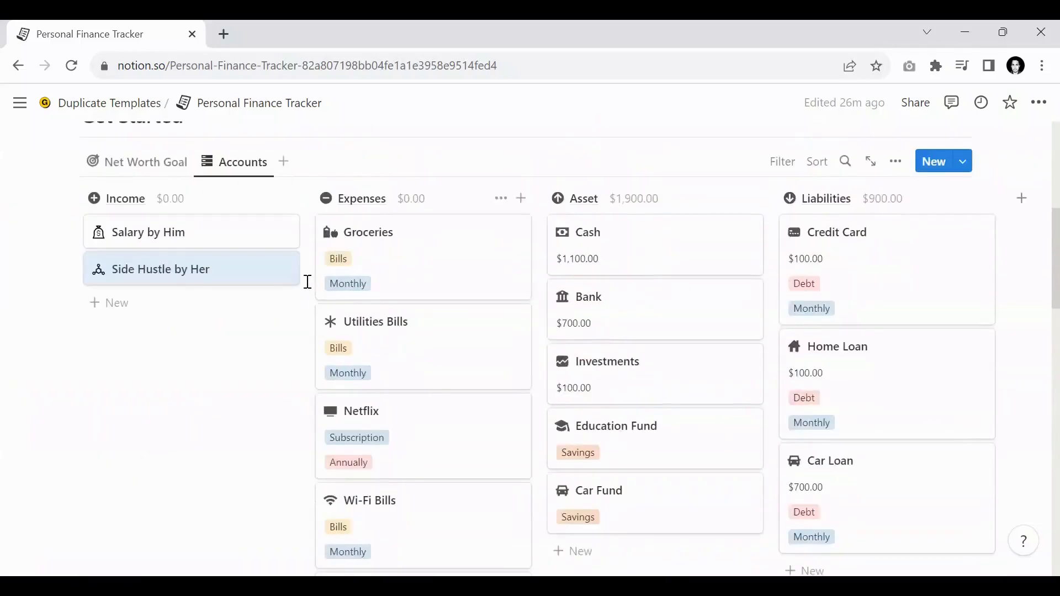
pyautogui.scroll(2, 287, 283)
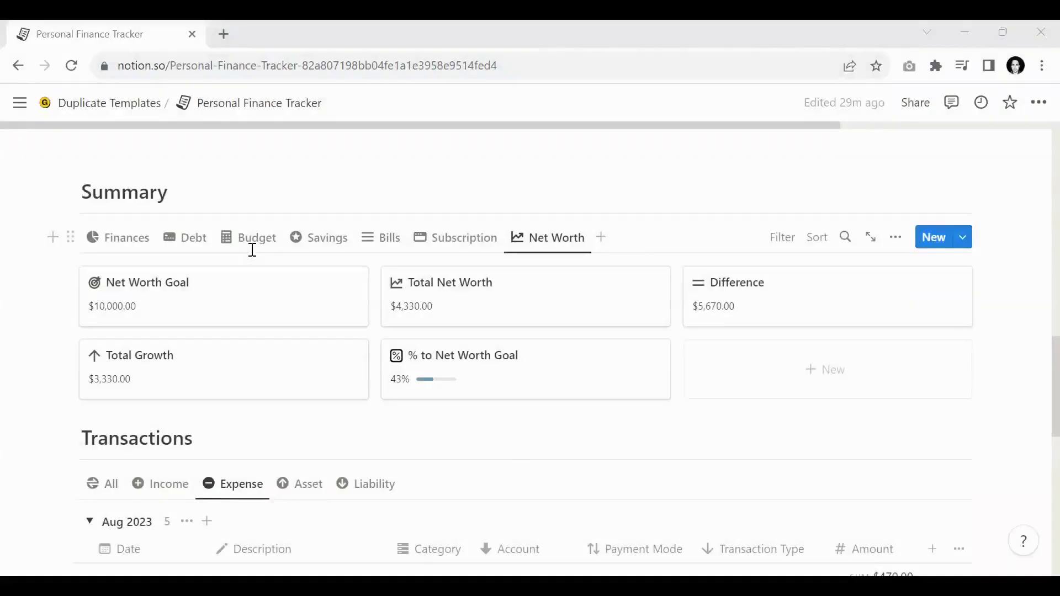
# View the Finances summary by account, and check the August 2023 expense transactions
pyautogui.click(142, 244)
pyautogui.scroll(-2, 230, 291)
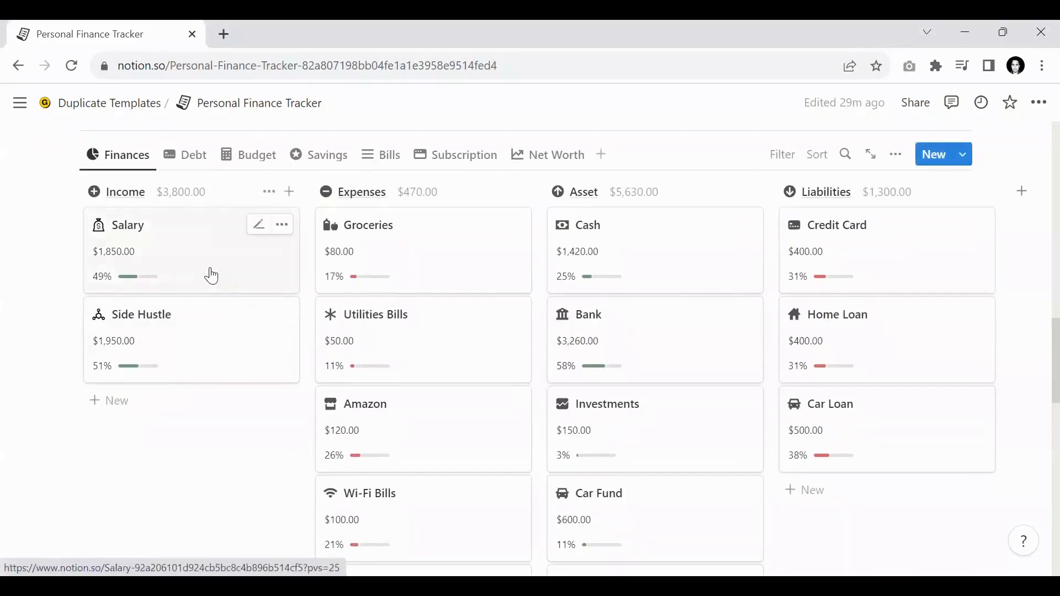
pyautogui.scroll(-10, 233, 325)
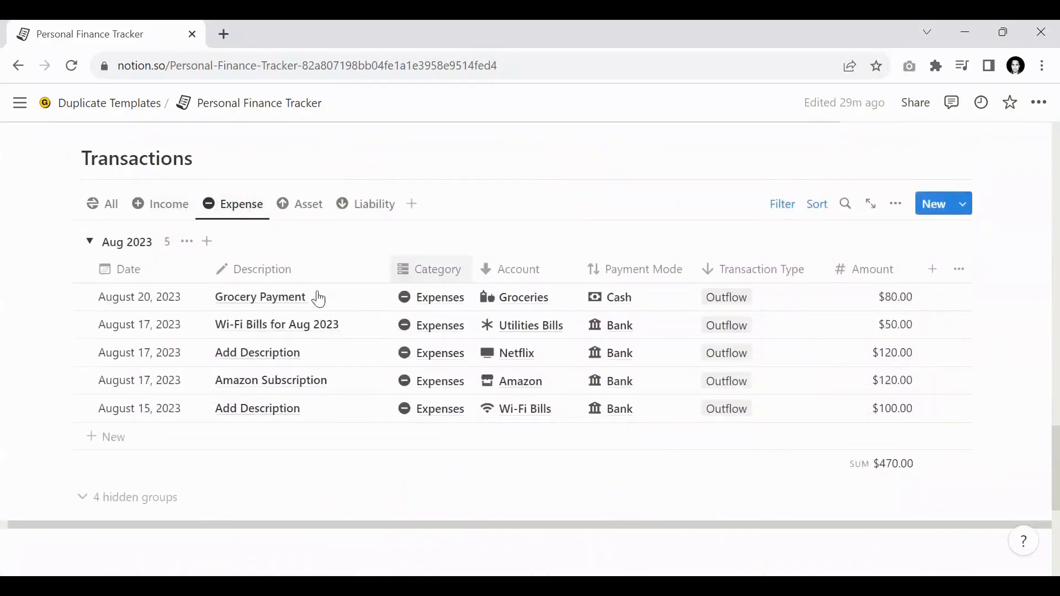
# Show the Income transactions and add a filter on the Account property, leaving its account selection empty
pyautogui.scroll(6, 302, 371)
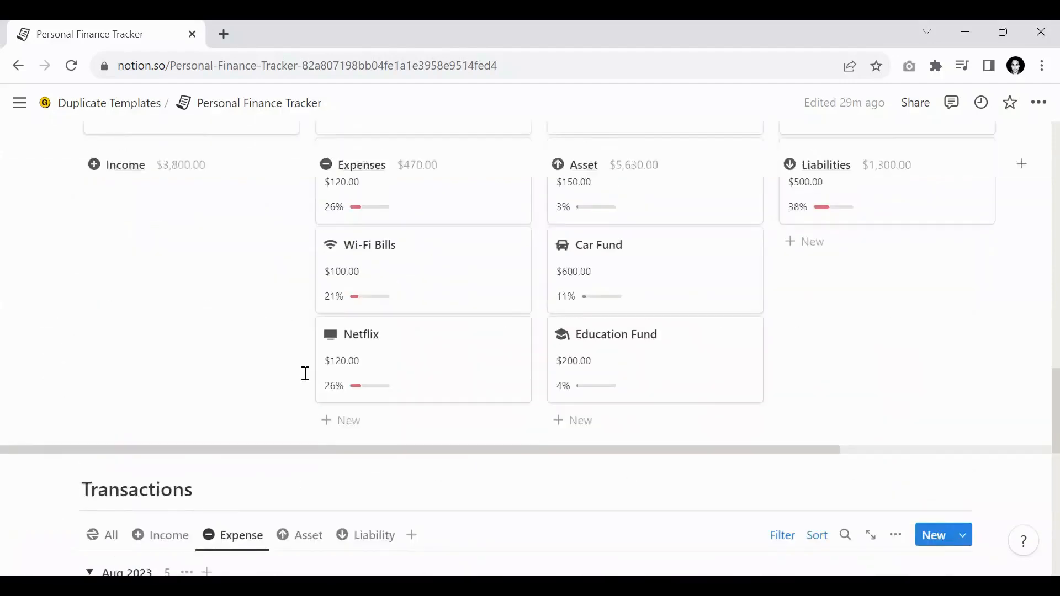
pyautogui.scroll(-4, 301, 371)
pyautogui.click(164, 298)
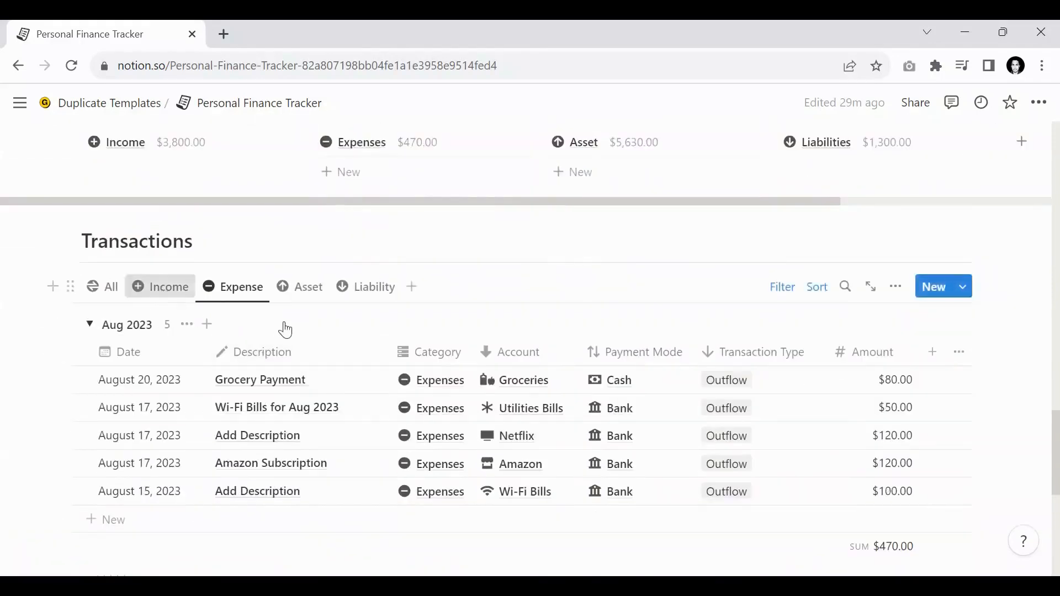
pyautogui.click(501, 352)
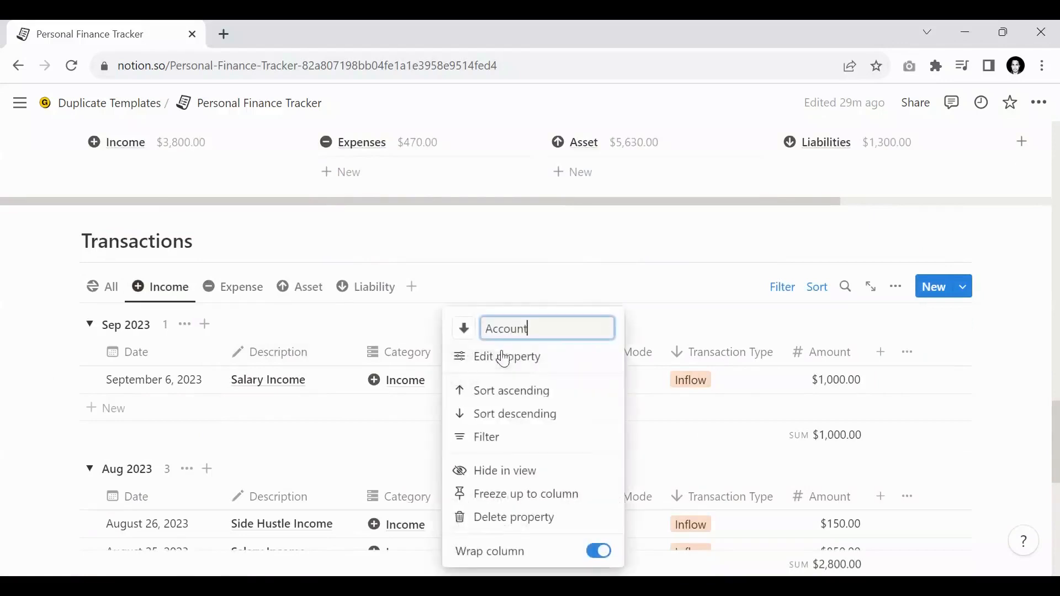
pyautogui.click(500, 438)
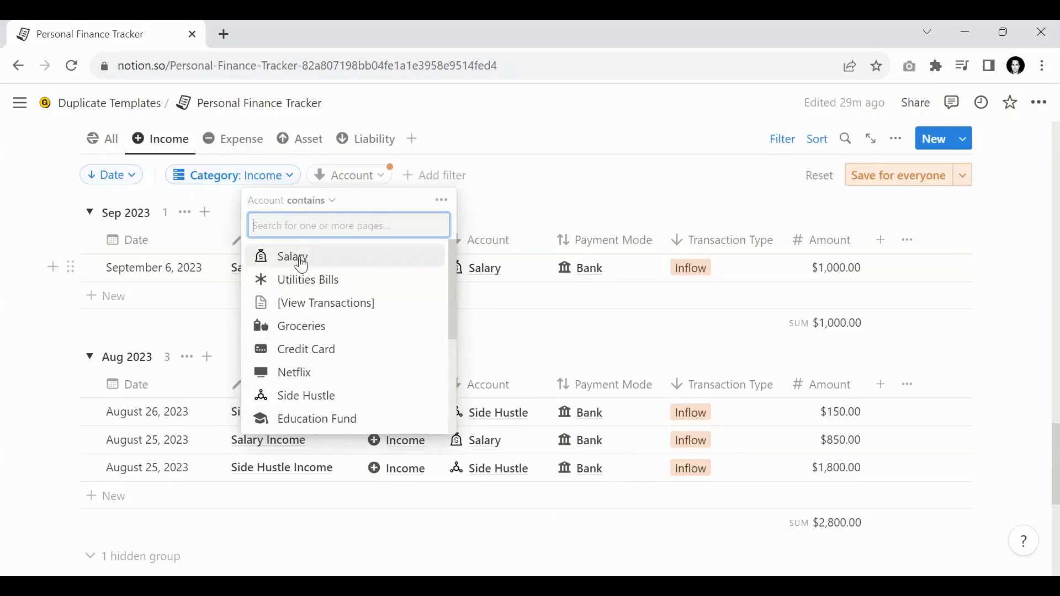
pyautogui.click(561, 209)
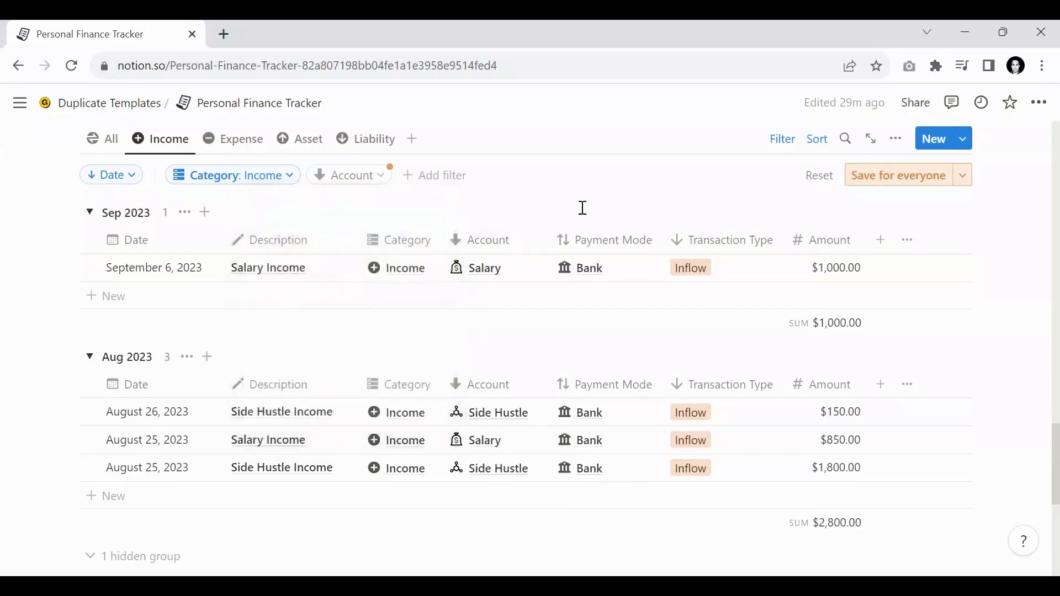
# Open the Salary income account from the Finances summary and view its Transactions History
pyautogui.scroll(3, 387, 282)
pyautogui.scroll(4, 378, 282)
pyautogui.scroll(3, 187, 272)
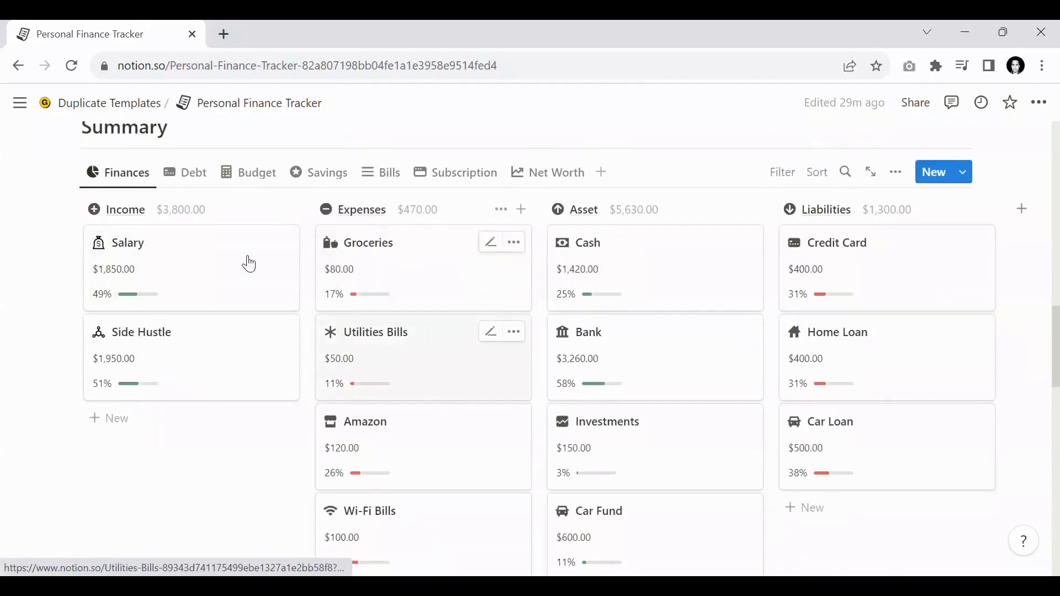
pyautogui.click(223, 271)
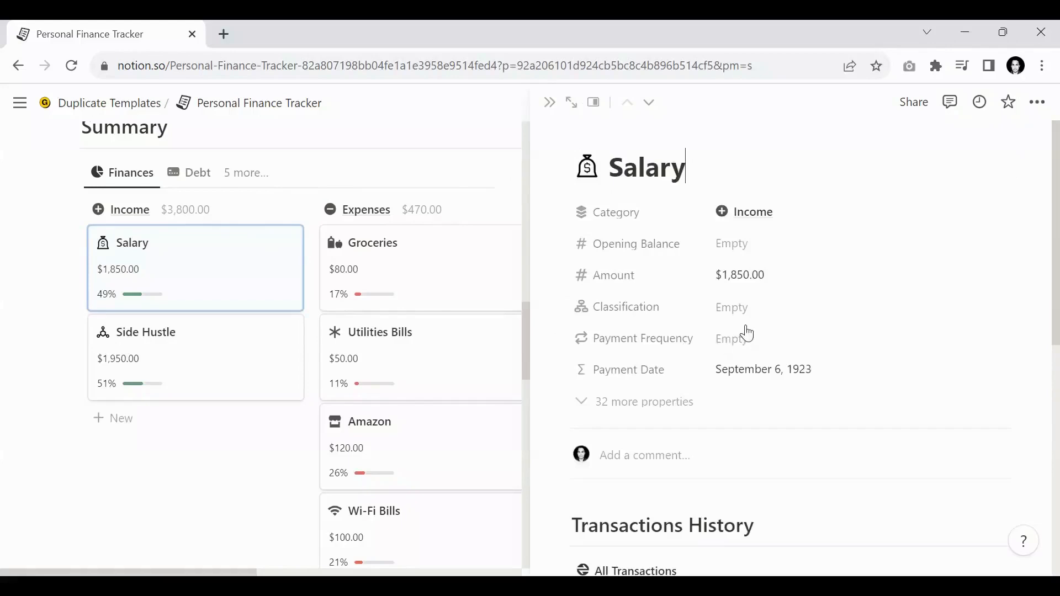
pyautogui.scroll(-3, 741, 332)
pyautogui.scroll(-3, 741, 331)
pyautogui.scroll(1, 653, 310)
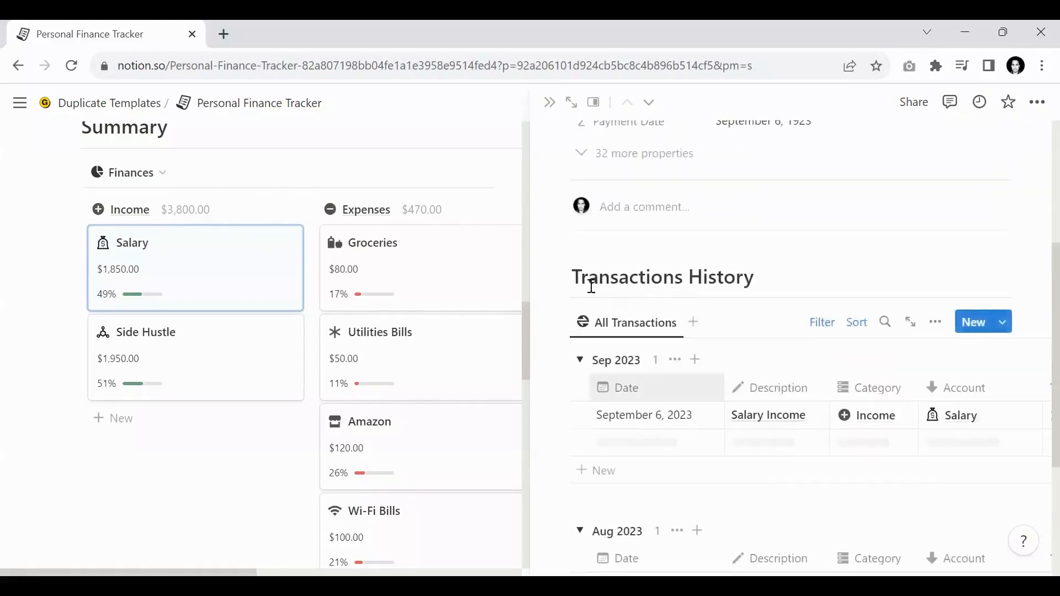
# Clear the Salary page's body, removing the Transactions History heading and the All Transactions table
pyautogui.click(561, 275)
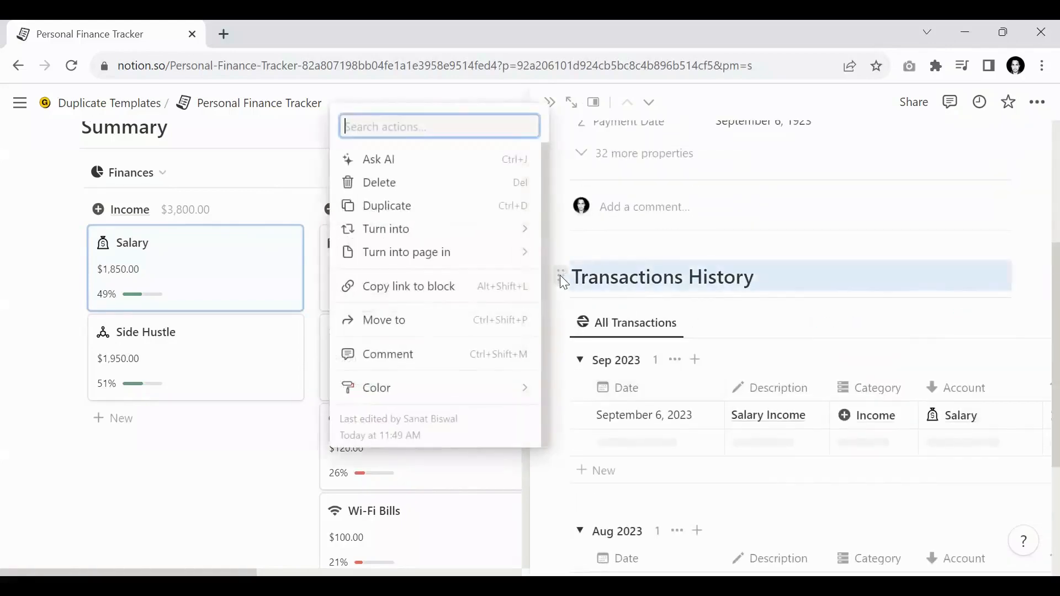
pyautogui.hotkey('ctrl', 'shift', 'p')
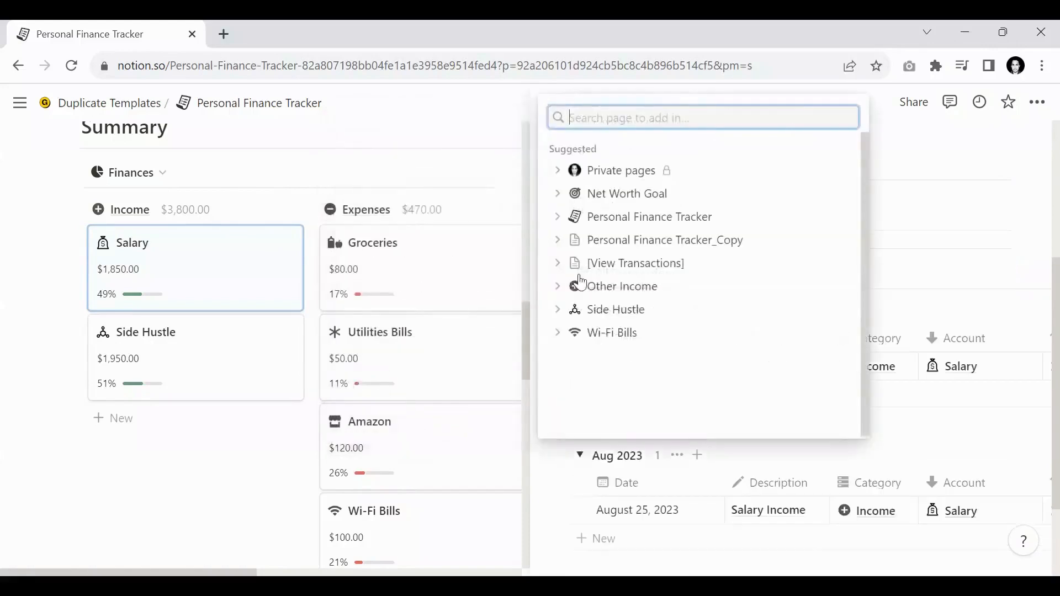
pyautogui.click(579, 194)
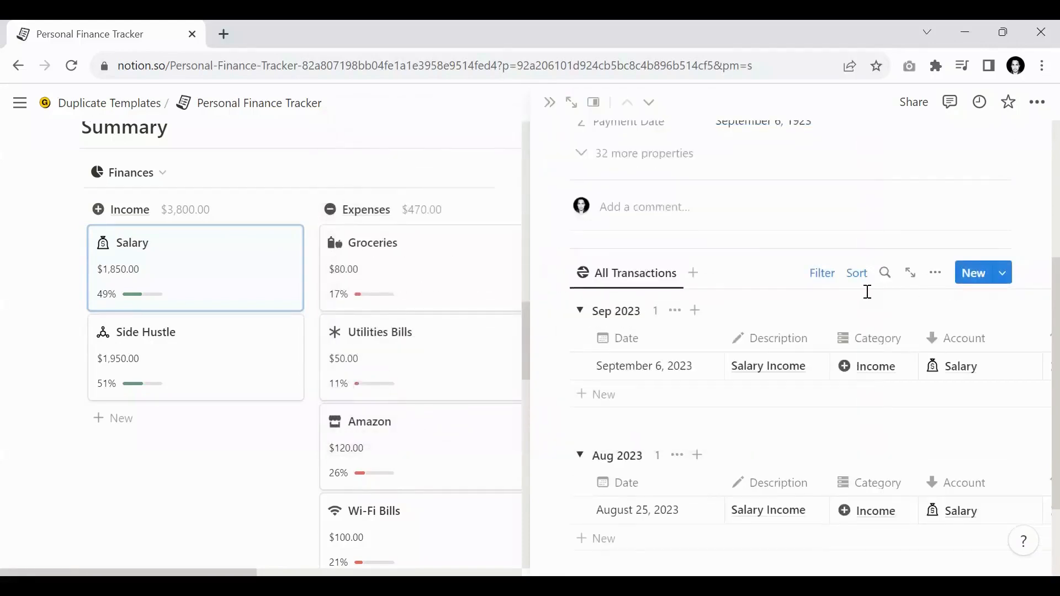
pyautogui.click(560, 272)
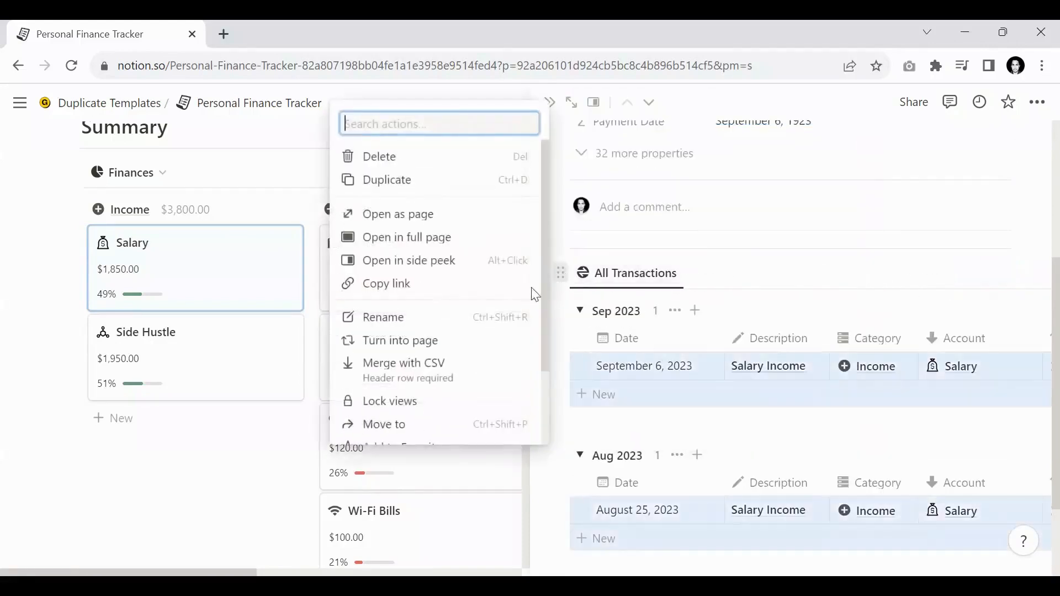
pyautogui.click(415, 160)
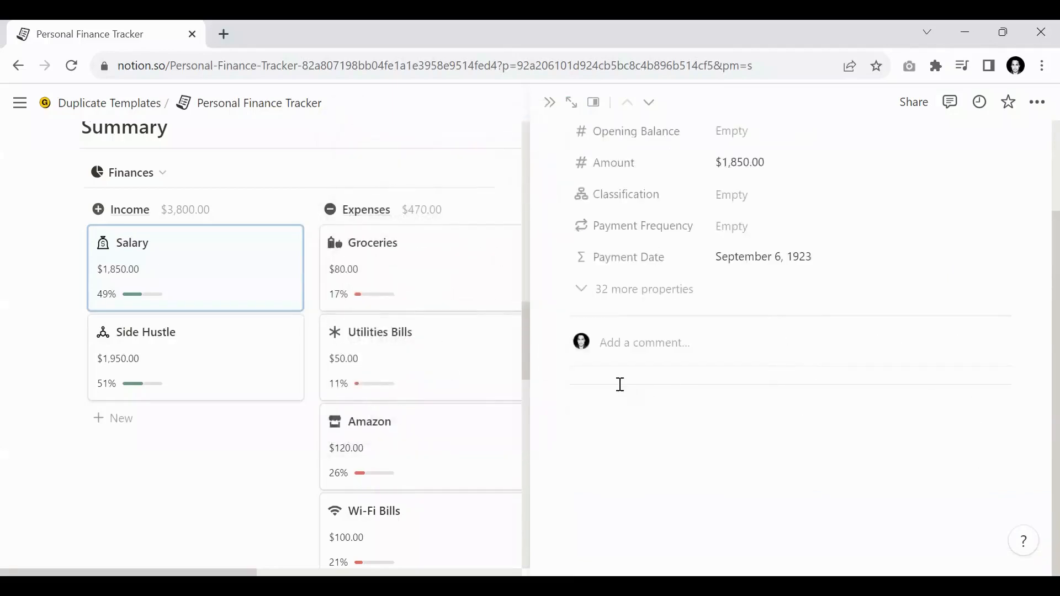
pyautogui.moveTo(986, 471); pyautogui.dragTo(561, 334)
pyautogui.press('Delete')
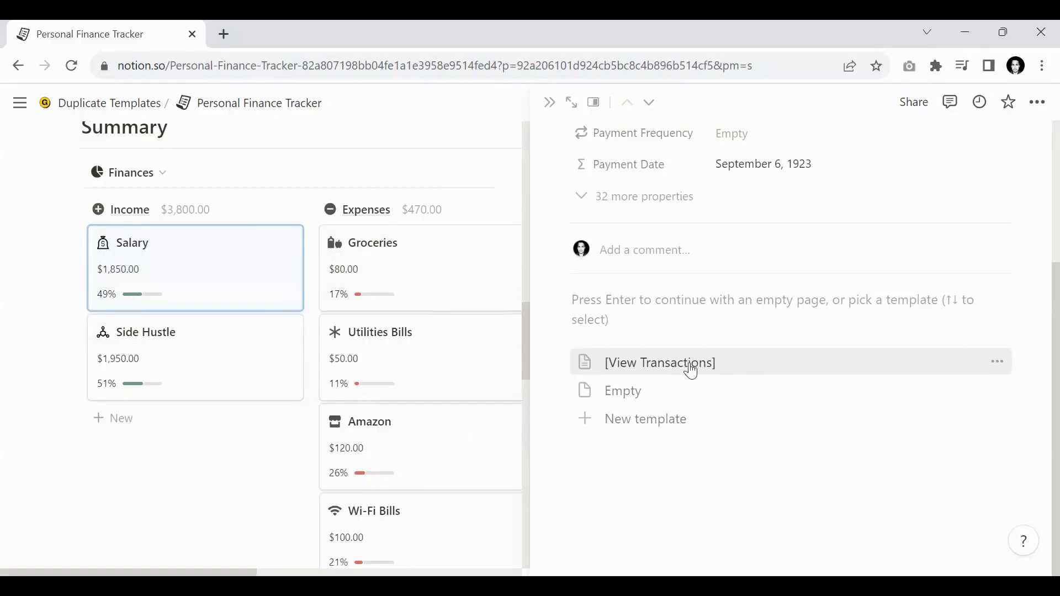
# Apply the [View Transactions] template to the empty Salary page and look over its transaction table
pyautogui.scroll(4, 694, 374)
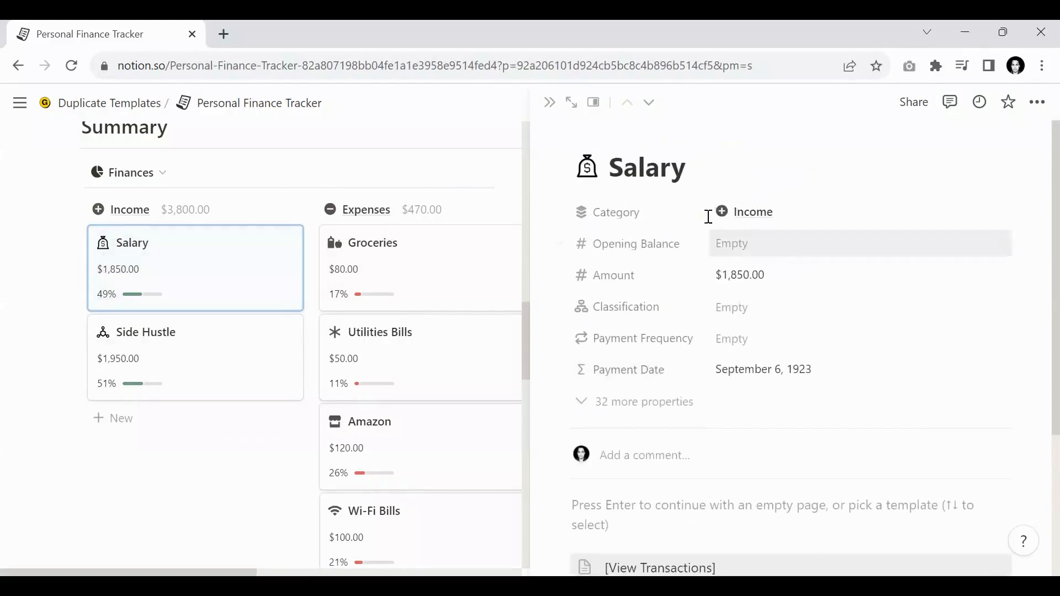
pyautogui.scroll(-4, 707, 215)
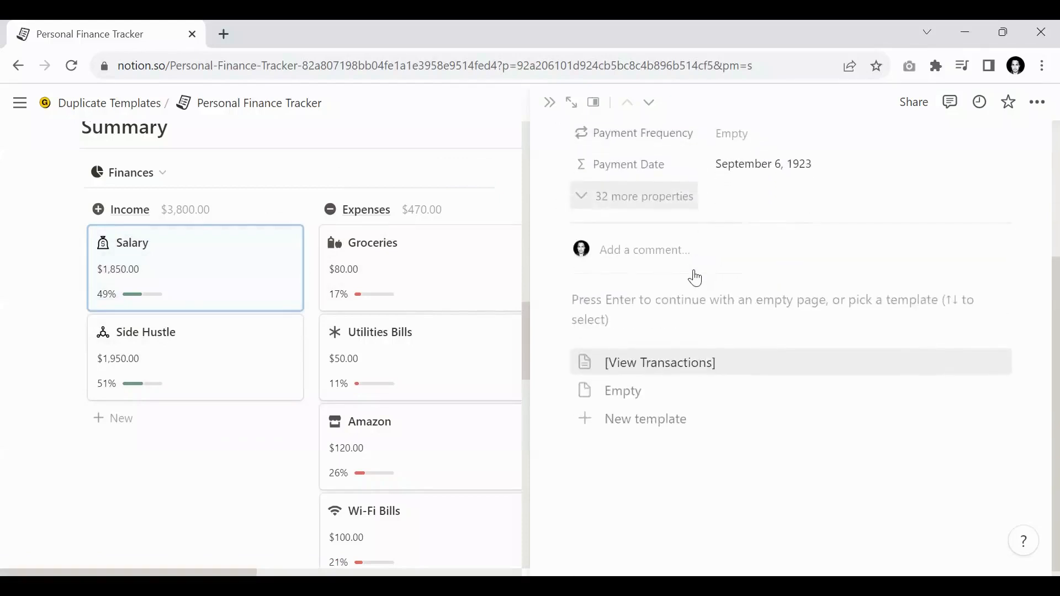
pyautogui.click(670, 363)
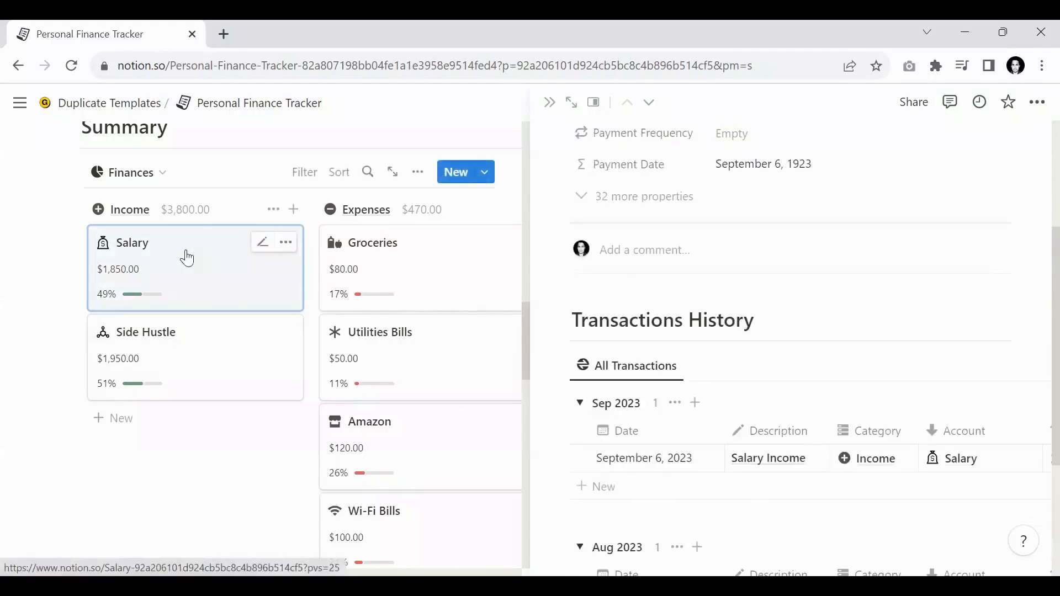
pyautogui.scroll(-3, 828, 301)
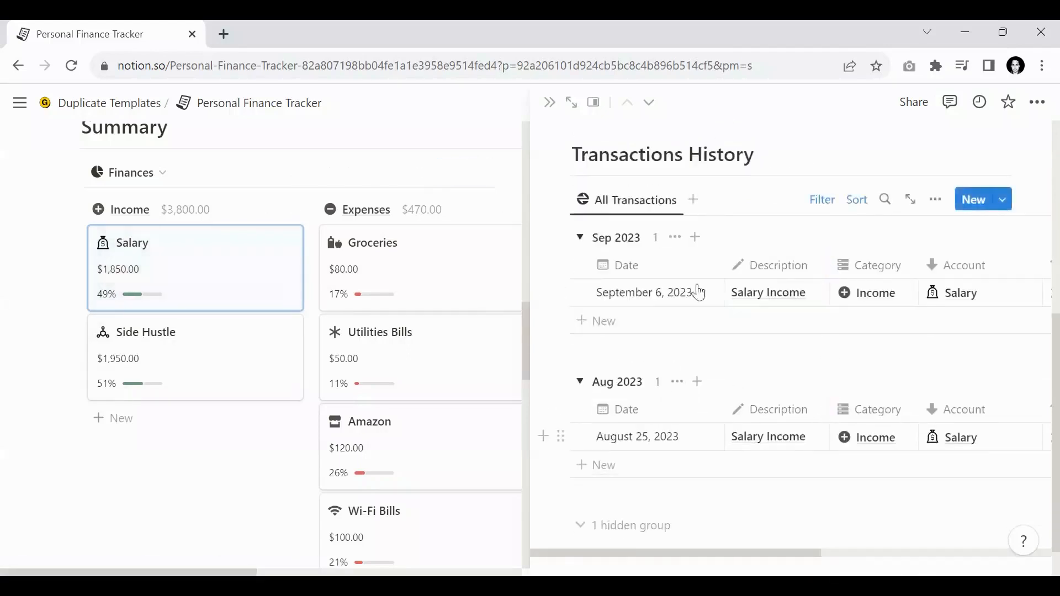
pyautogui.moveTo(810, 553); pyautogui.dragTo(764, 529)
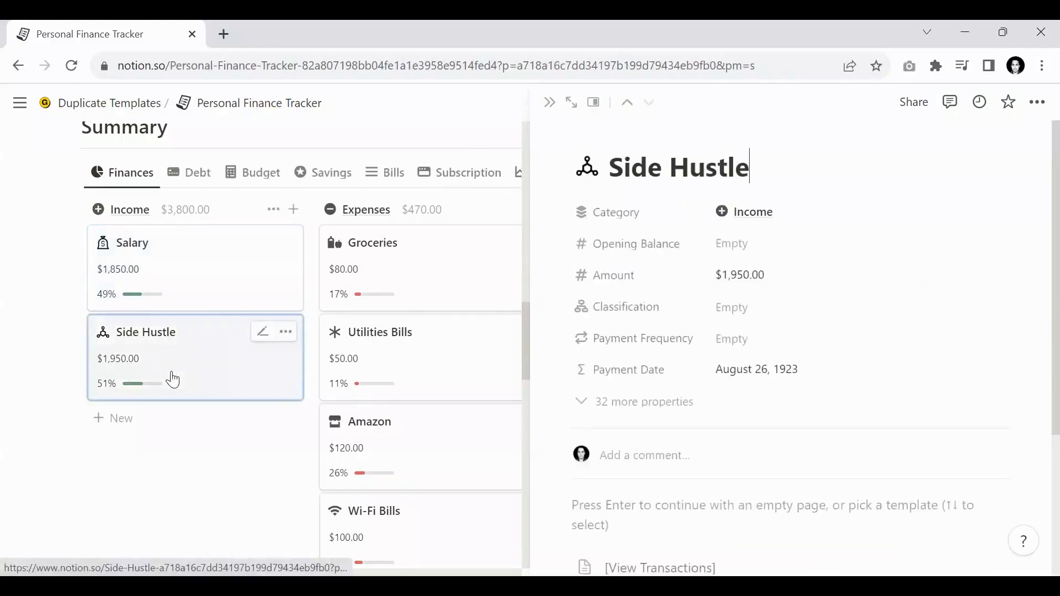
# Apply the [View Transactions] template to the Side Hustle page, look over its transactions and close the page
pyautogui.scroll(-4, 826, 352)
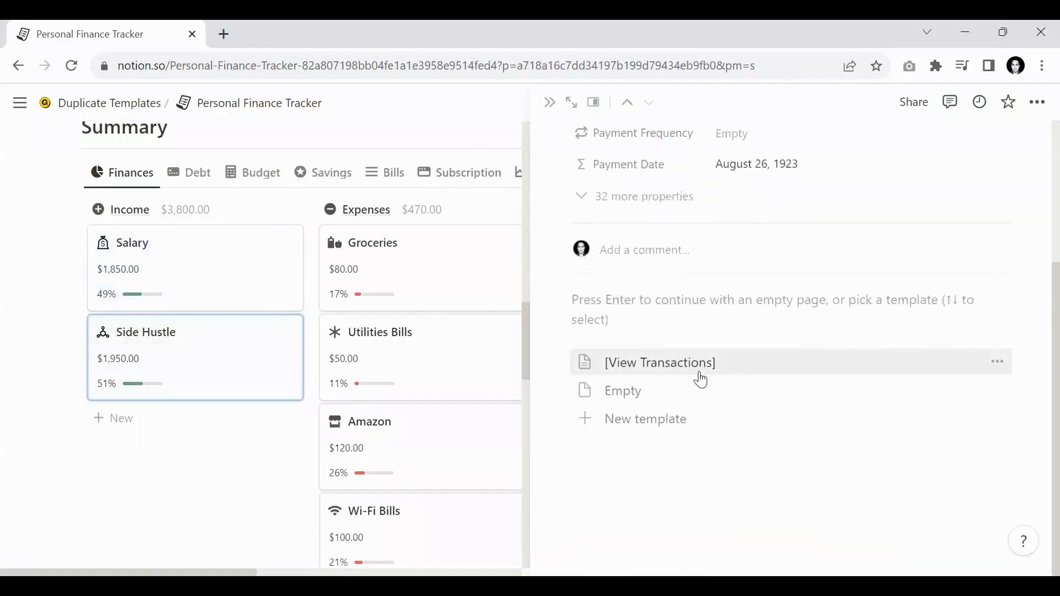
pyautogui.click(658, 367)
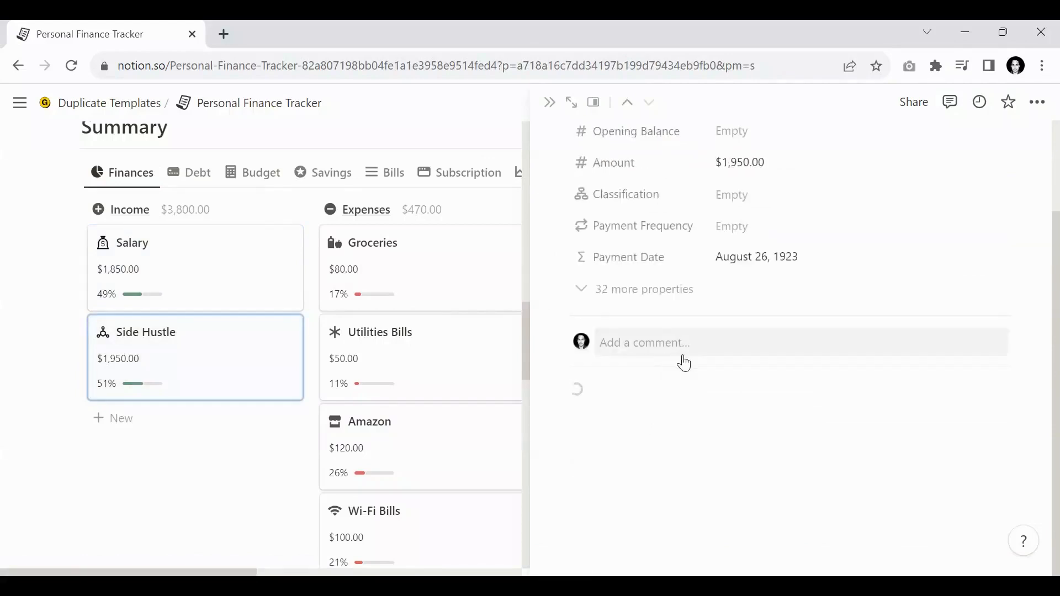
pyautogui.scroll(-2, 742, 345)
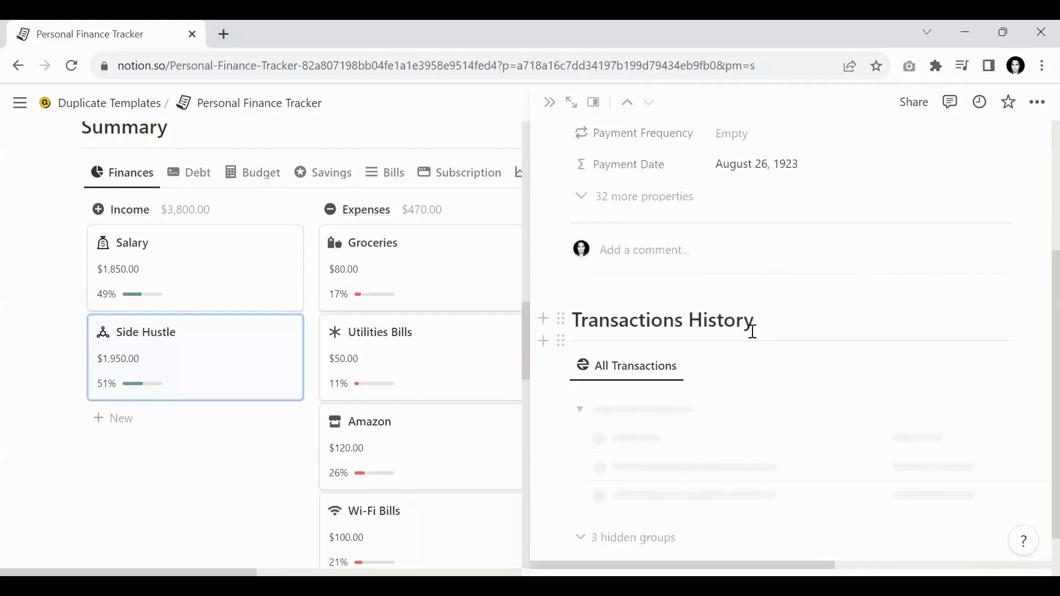
pyautogui.scroll(-3, 773, 358)
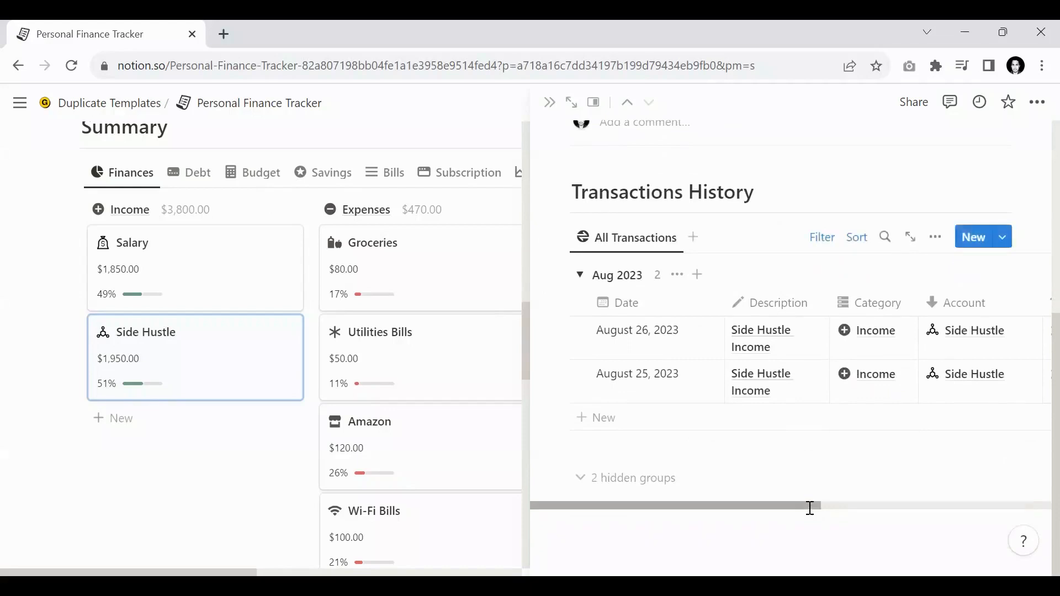
pyautogui.hscroll(5, 809, 506)
pyautogui.hscroll(-5, 821, 489)
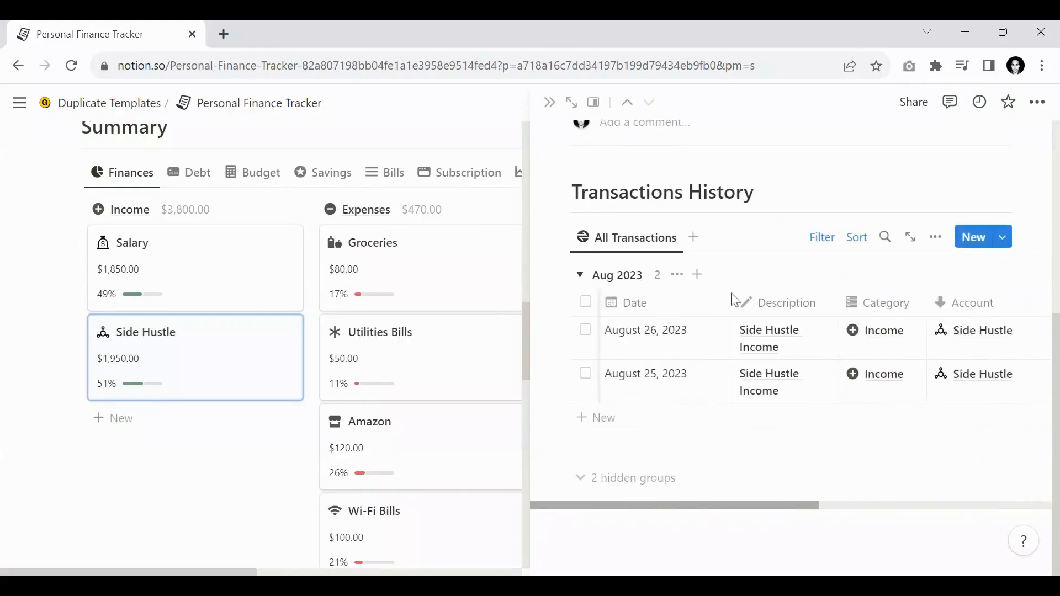
pyautogui.click(544, 110)
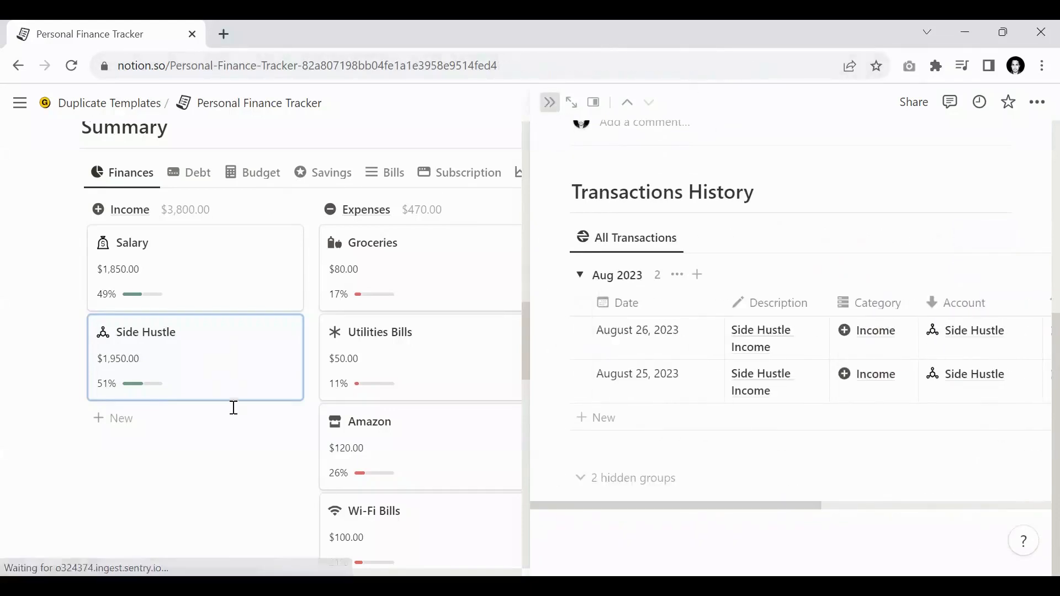
# Check the Income transactions against the Finances summary, and inspect the Utilities Bills expense account's properties
pyautogui.scroll(-10, 254, 399)
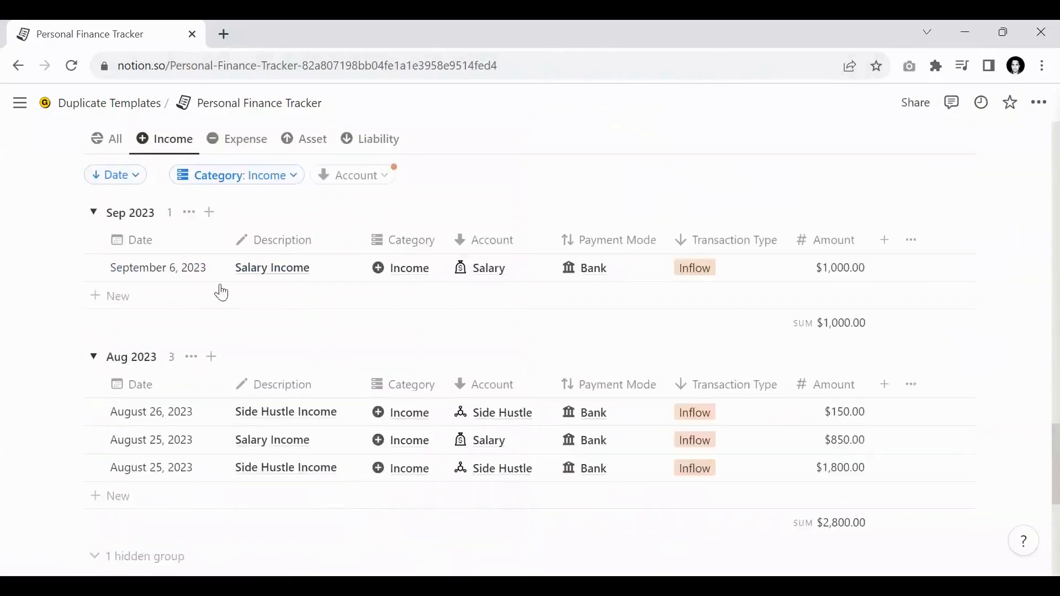
pyautogui.scroll(3, 354, 334)
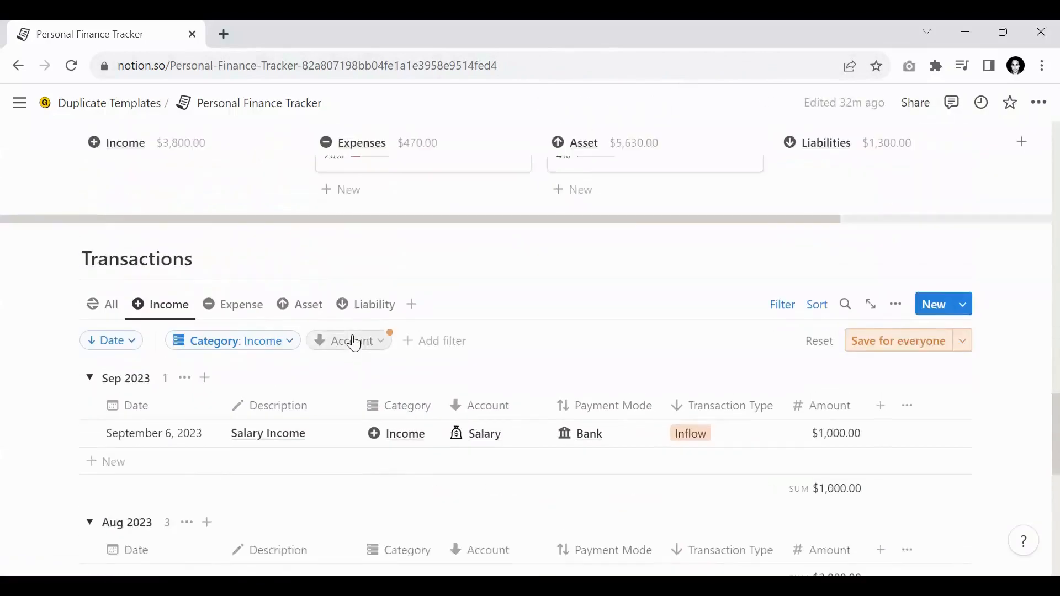
pyautogui.scroll(6, 352, 341)
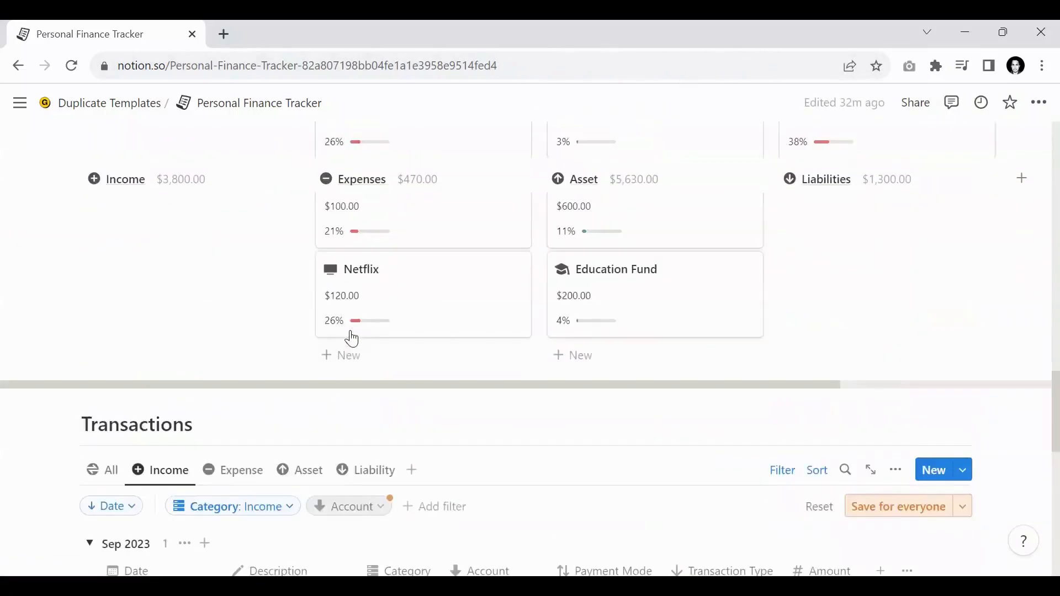
pyautogui.scroll(5, 292, 306)
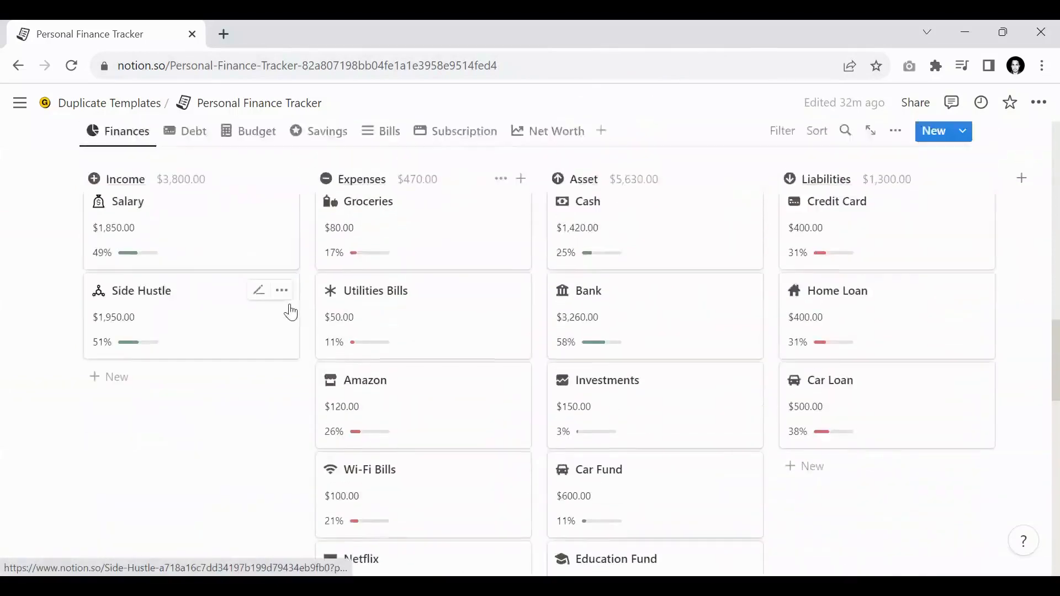
pyautogui.scroll(-3, 525, 339)
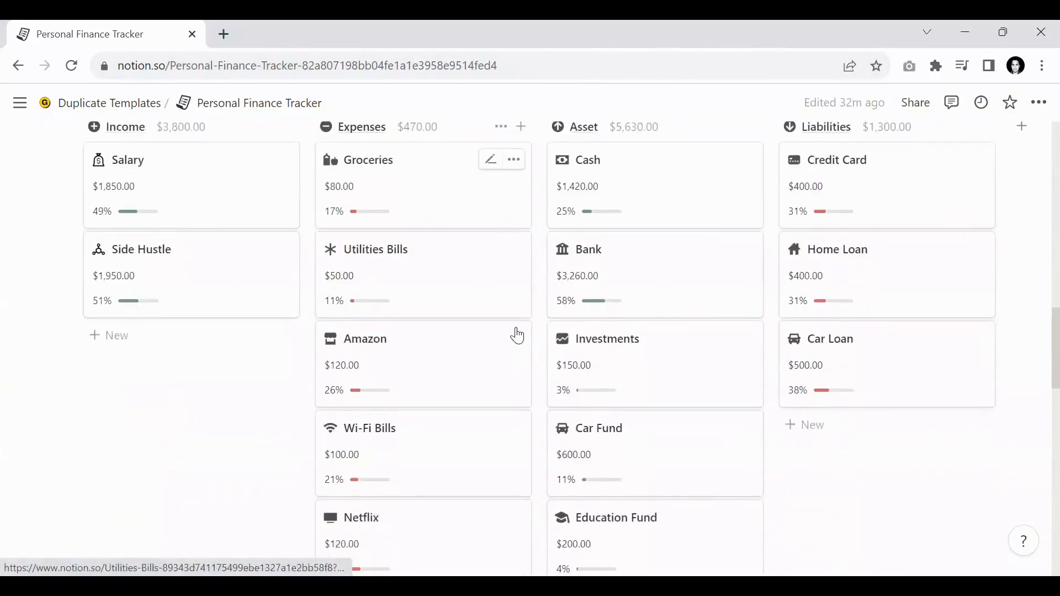
pyautogui.click(467, 288)
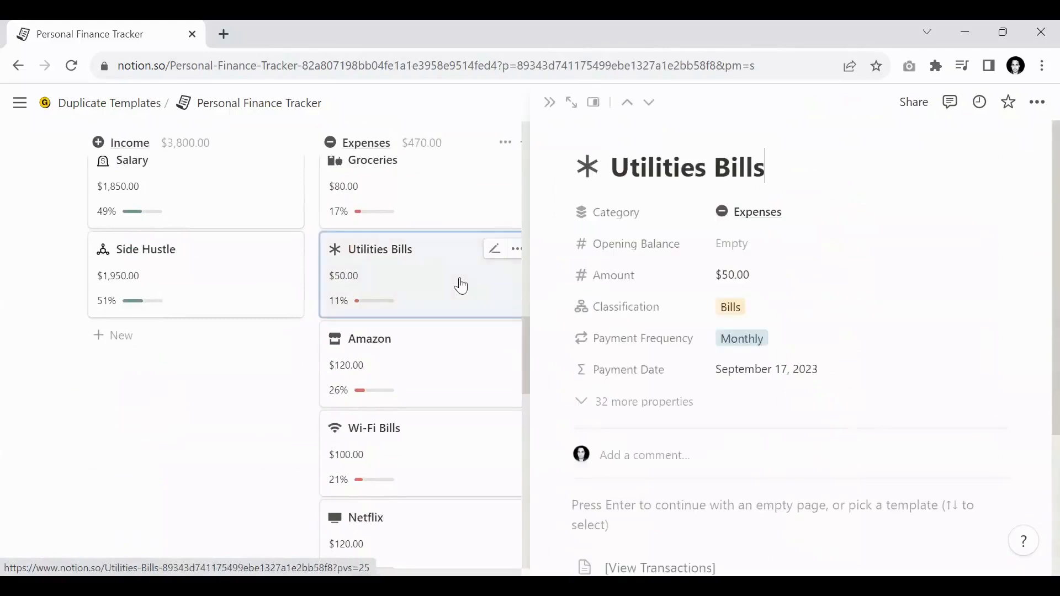
pyautogui.scroll(-3, 727, 278)
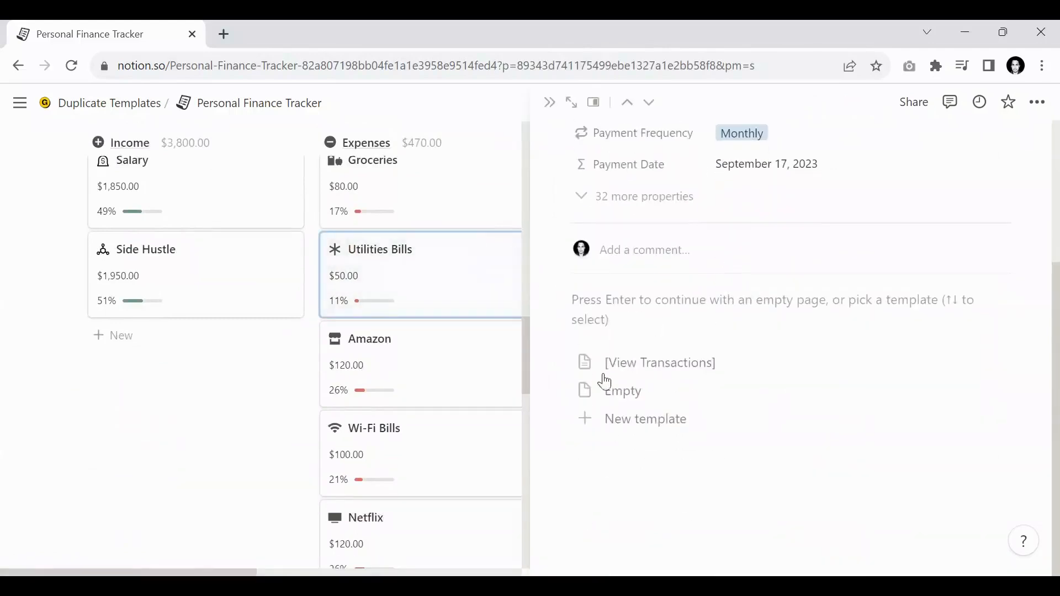
pyautogui.scroll(3, 620, 366)
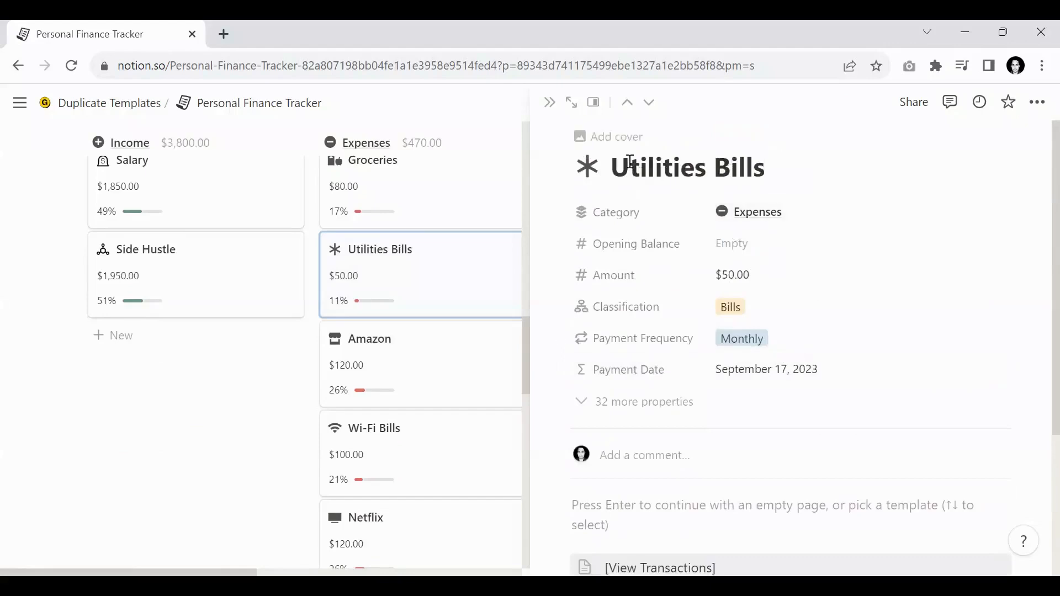
pyautogui.click(549, 103)
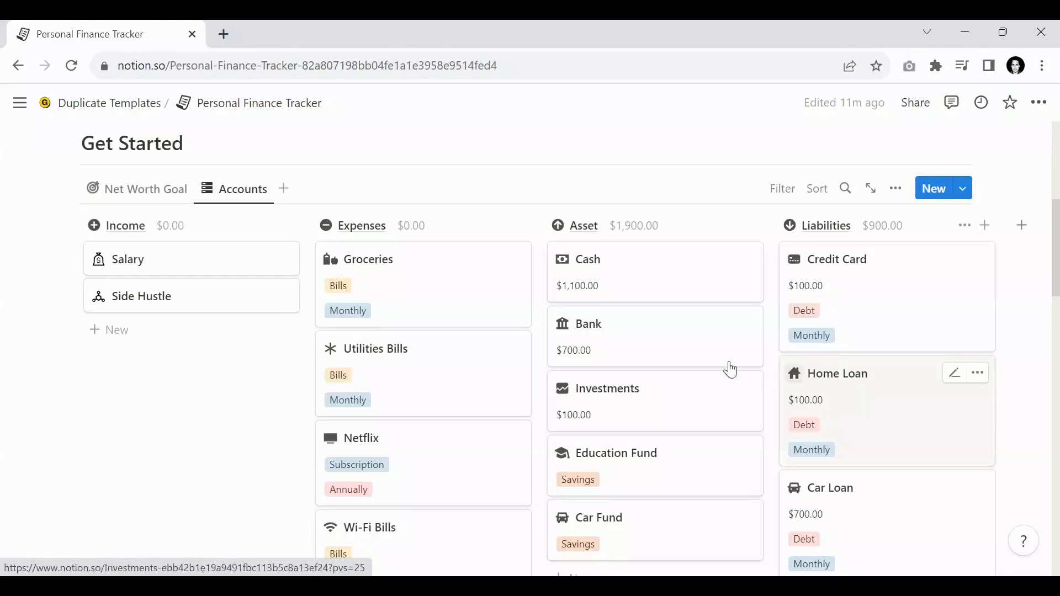
# Set the number format of the Amount property in the Transactions Expense view to Euro and close the property settings
pyautogui.scroll(-2, 521, 232)
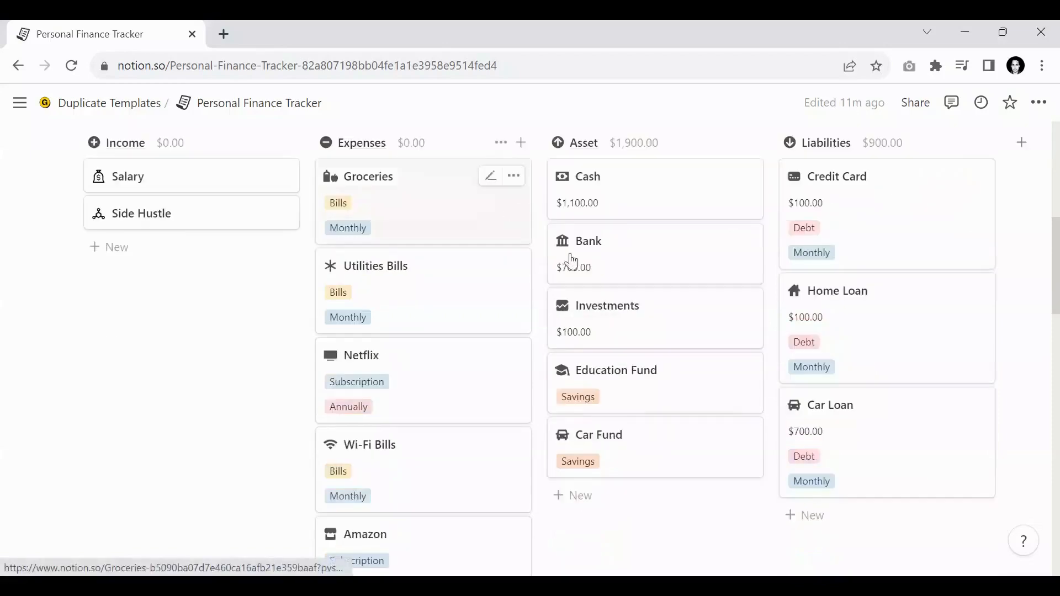
pyautogui.scroll(-15, 645, 279)
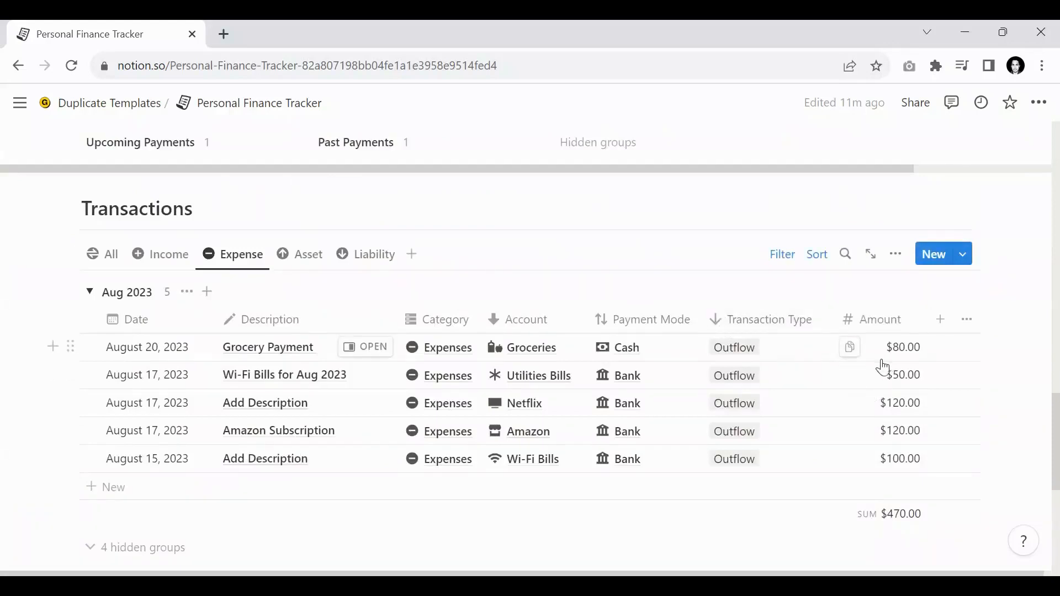
pyautogui.scroll(2, 850, 354)
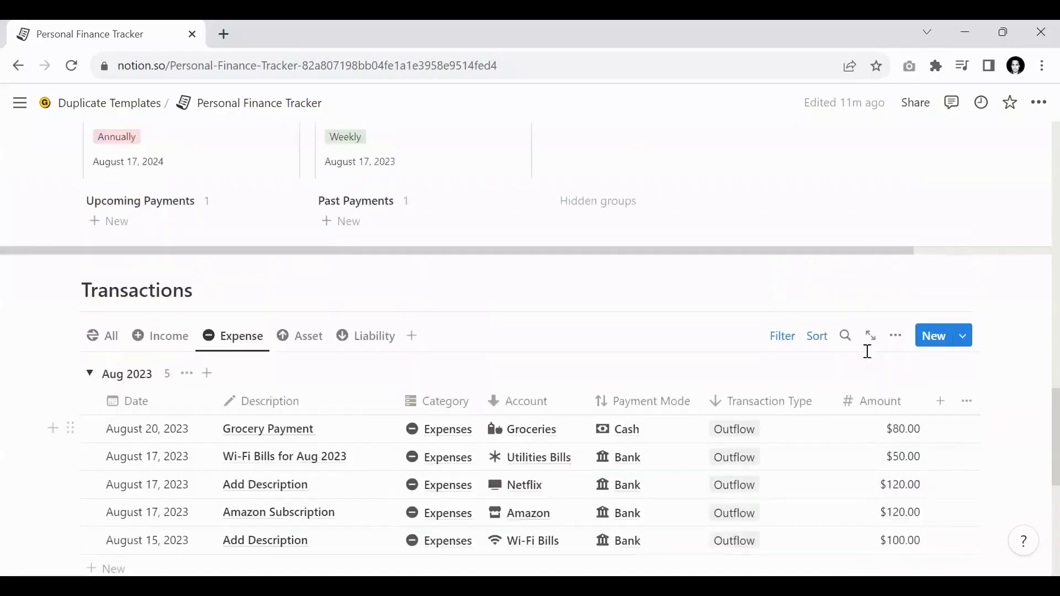
pyautogui.scroll(-2, 891, 383)
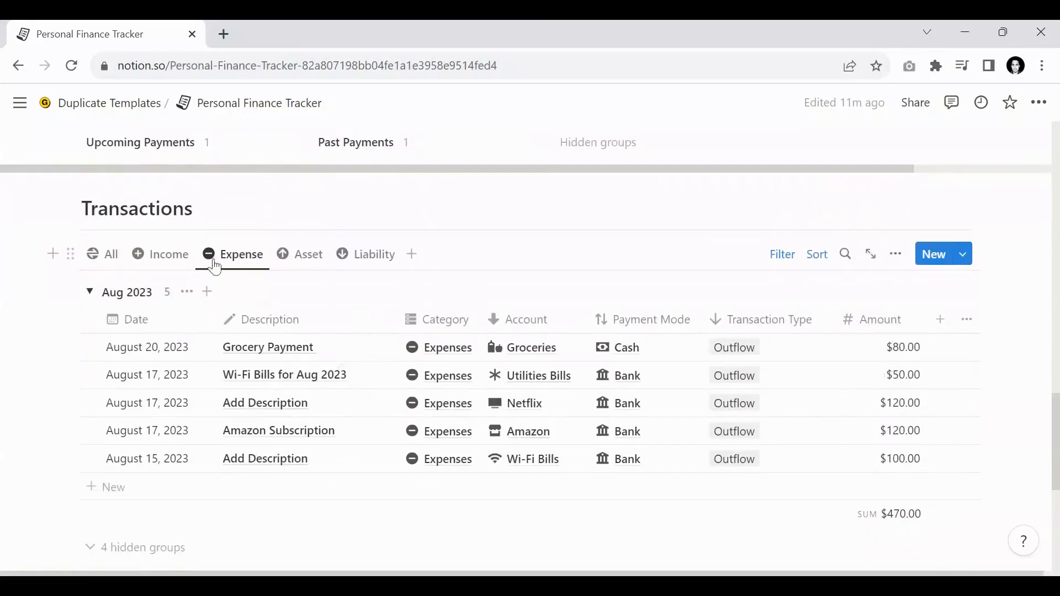
pyautogui.click(873, 325)
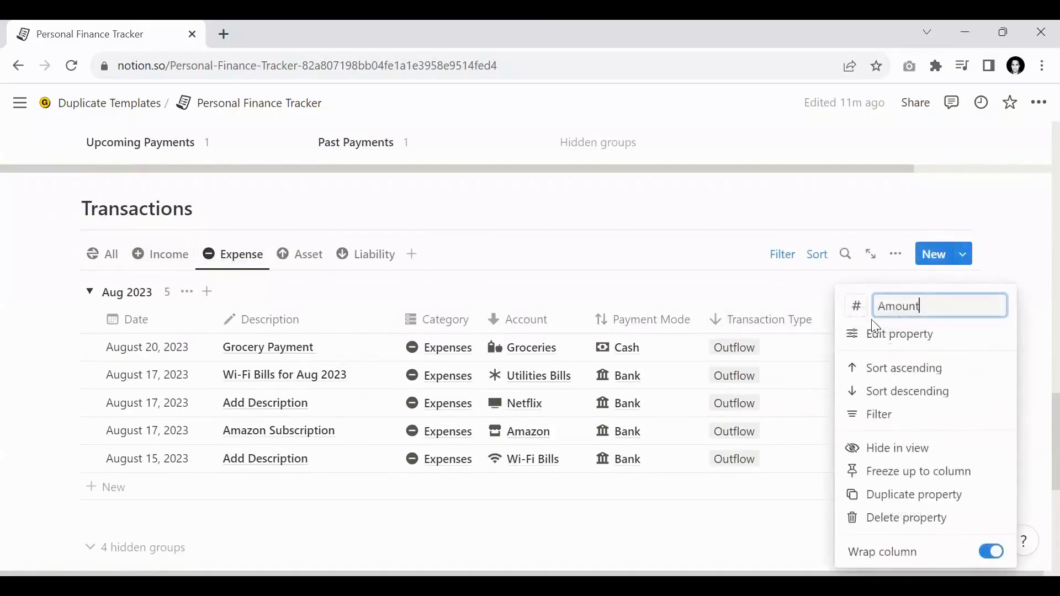
pyautogui.click(890, 335)
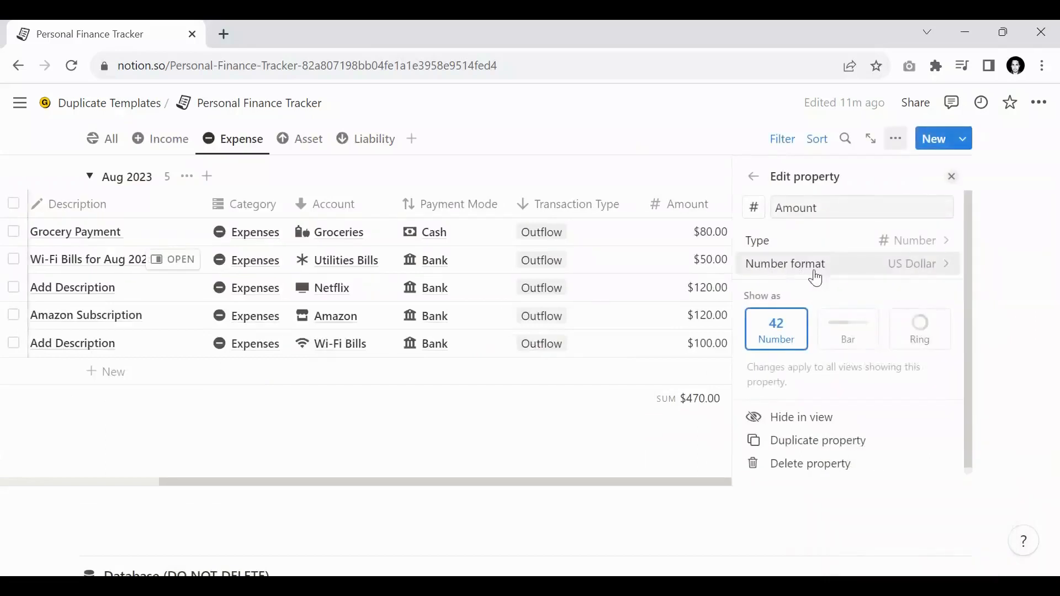
pyautogui.click(885, 276)
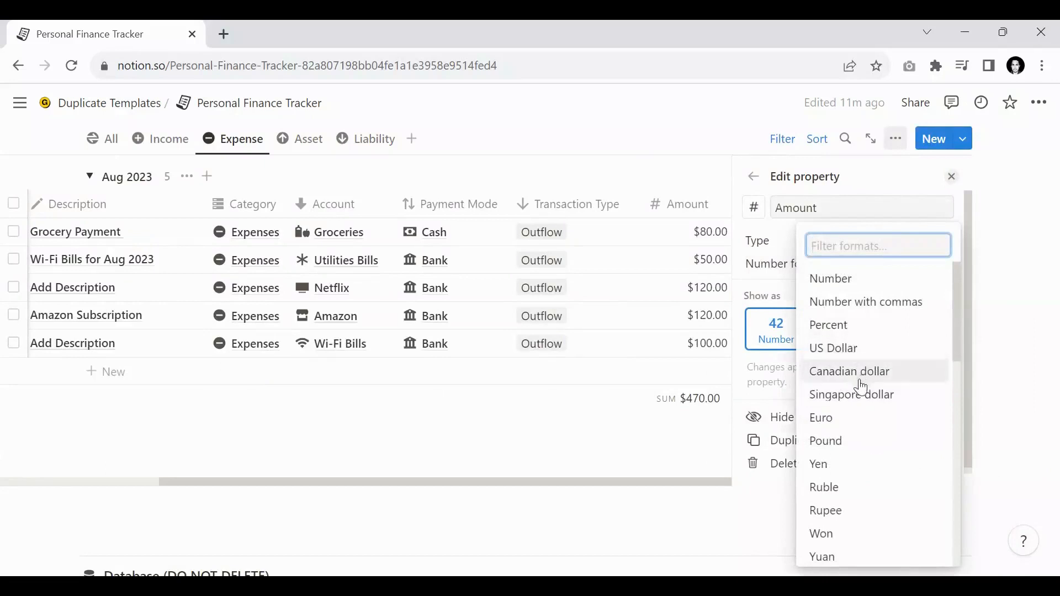
pyautogui.scroll(-7, 865, 367)
pyautogui.scroll(-3, 861, 386)
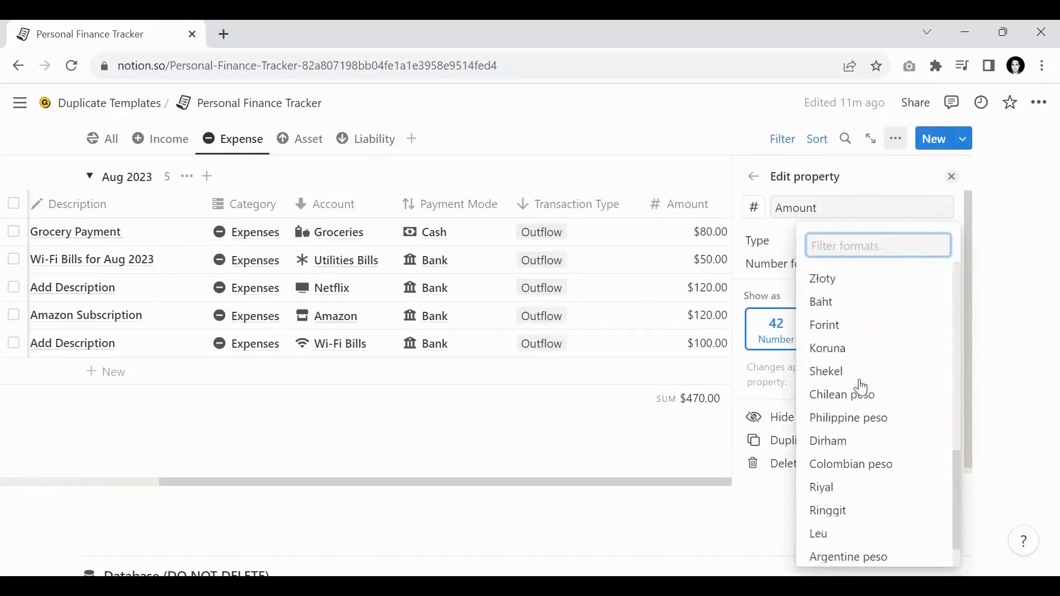
pyautogui.scroll(10, 861, 386)
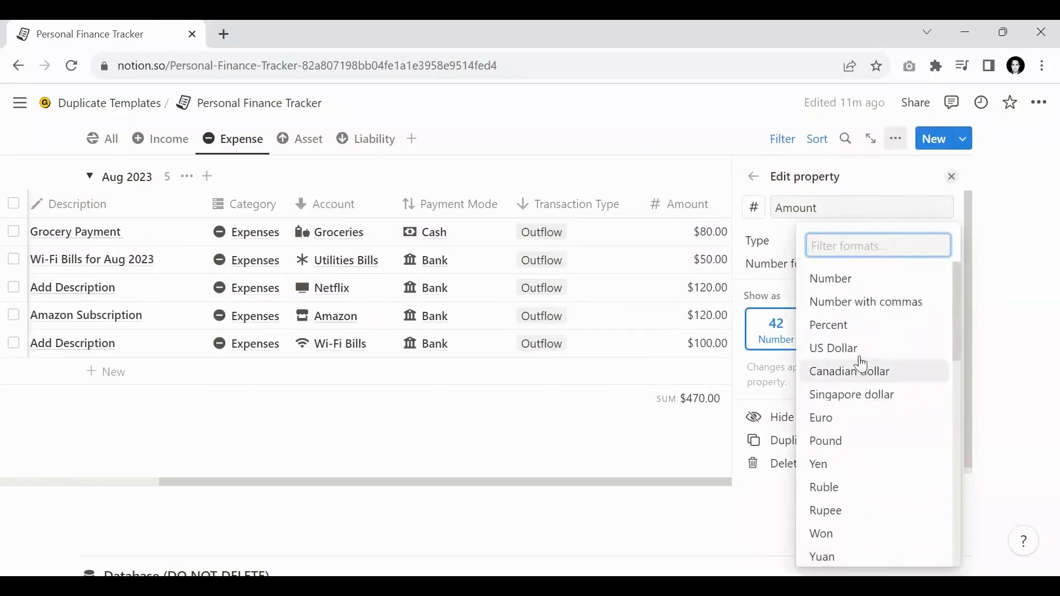
pyautogui.click(850, 426)
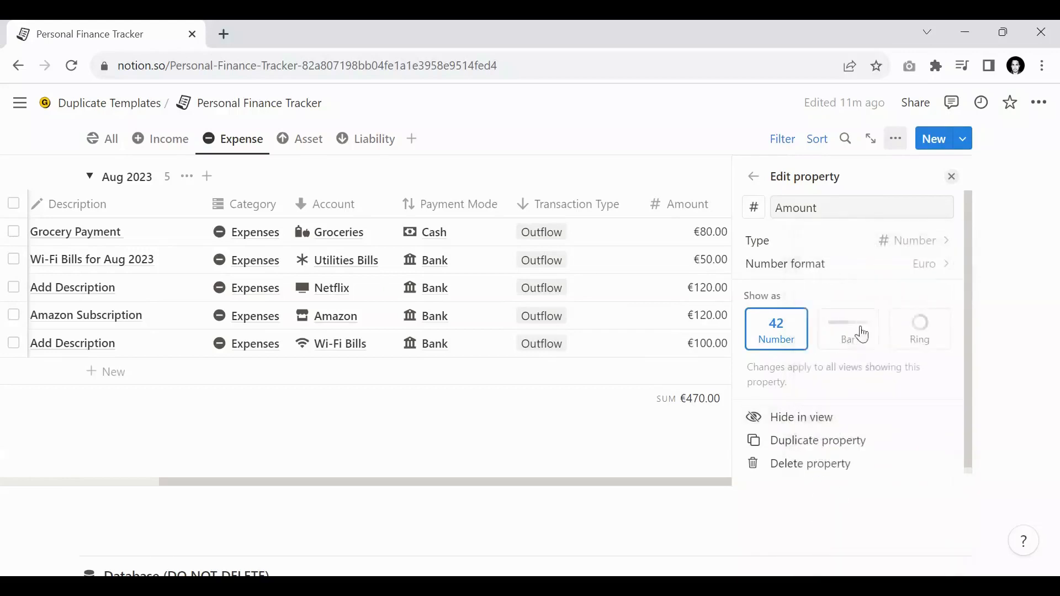
pyautogui.click(950, 177)
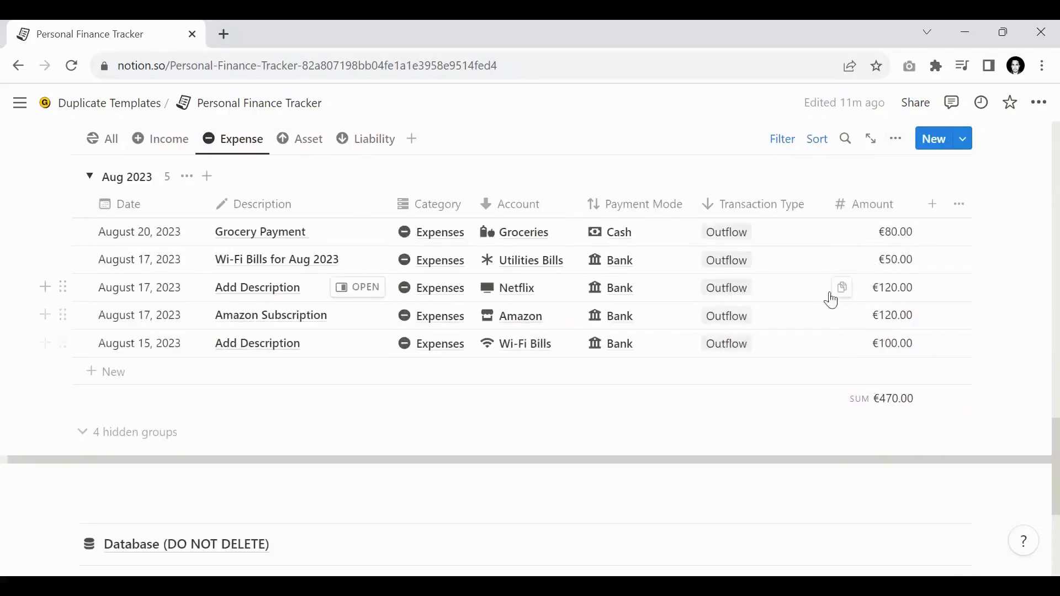
# Open the Net Worth Goal page from the Net Worth summary and set its Final Amount number format to Euro
pyautogui.scroll(2, 745, 312)
pyautogui.scroll(5, 579, 324)
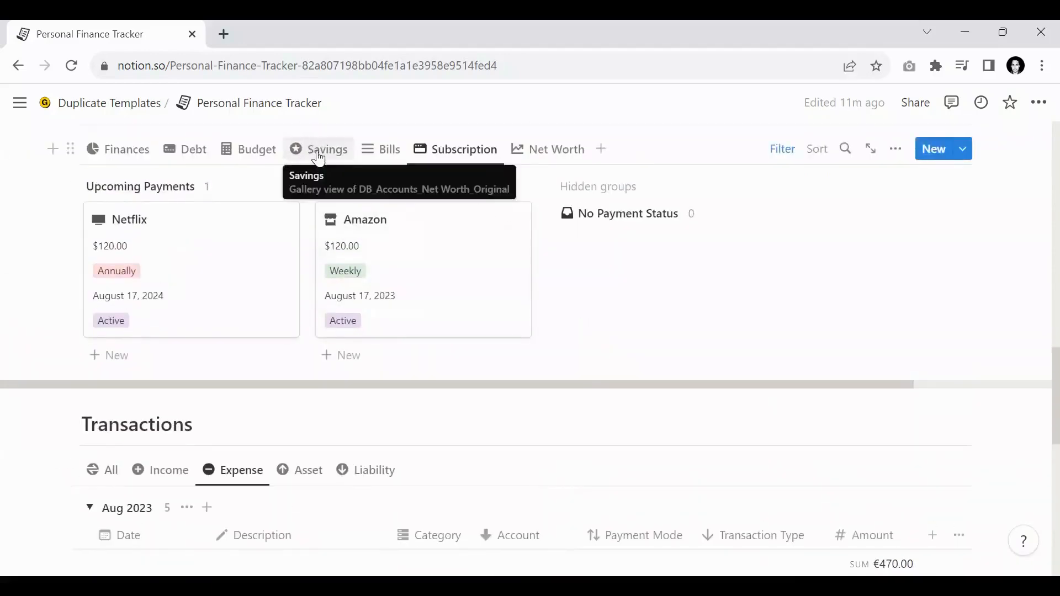
pyautogui.click(562, 160)
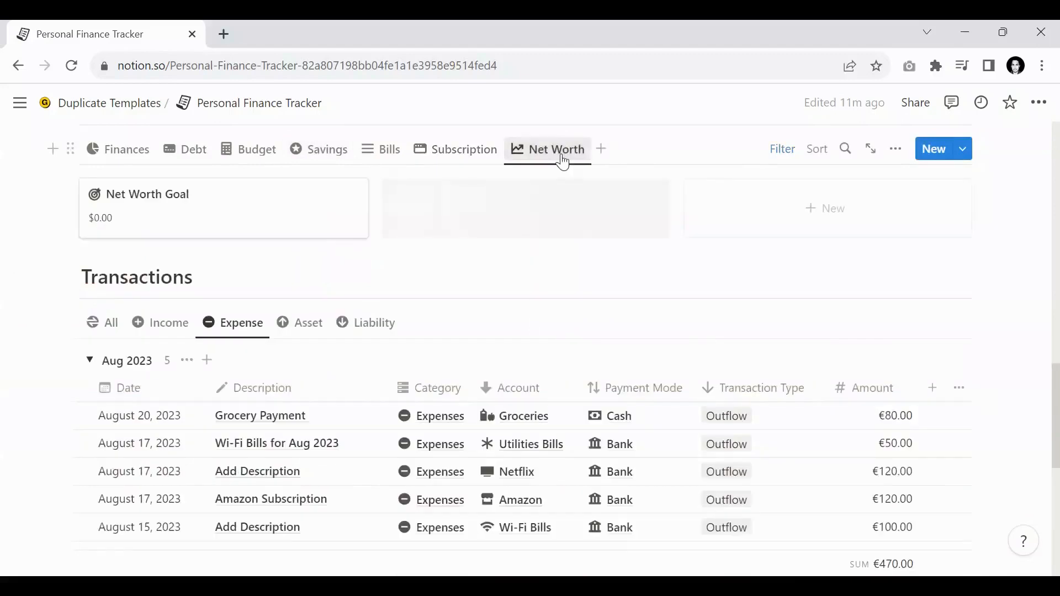
pyautogui.click(240, 223)
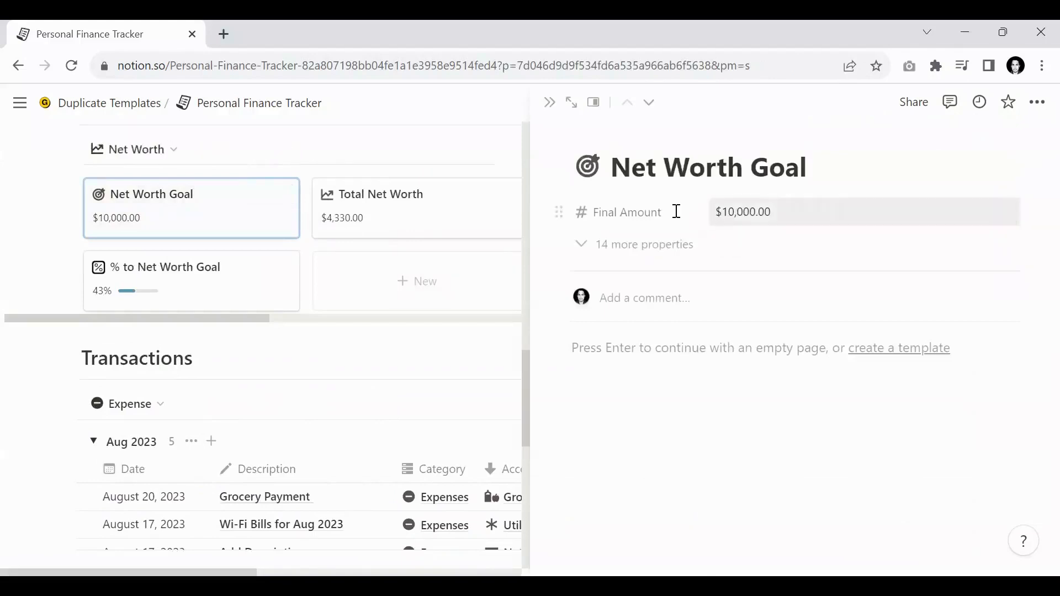
pyautogui.click(657, 214)
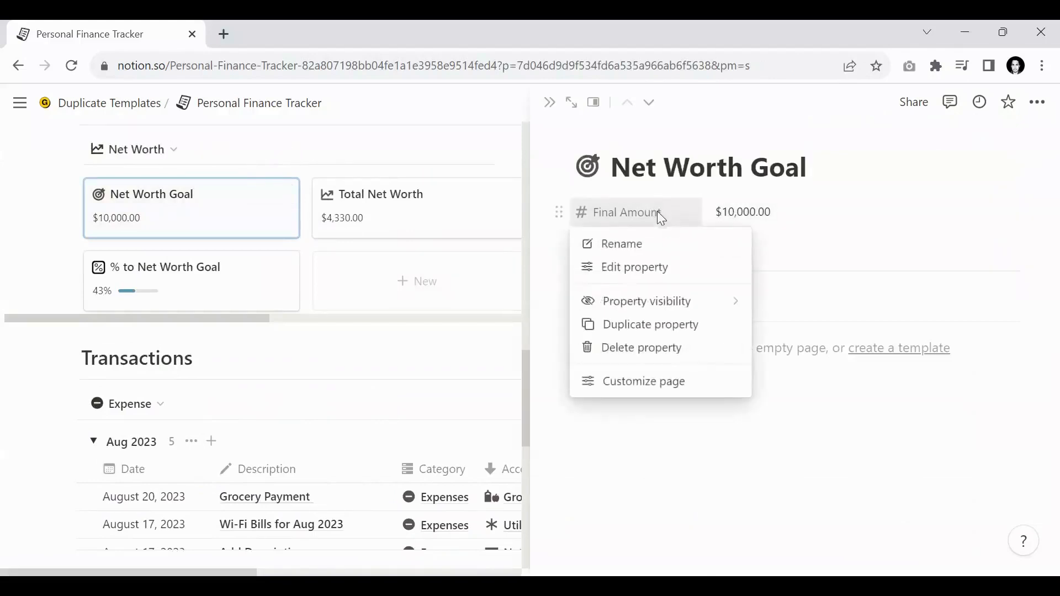
pyautogui.click(658, 268)
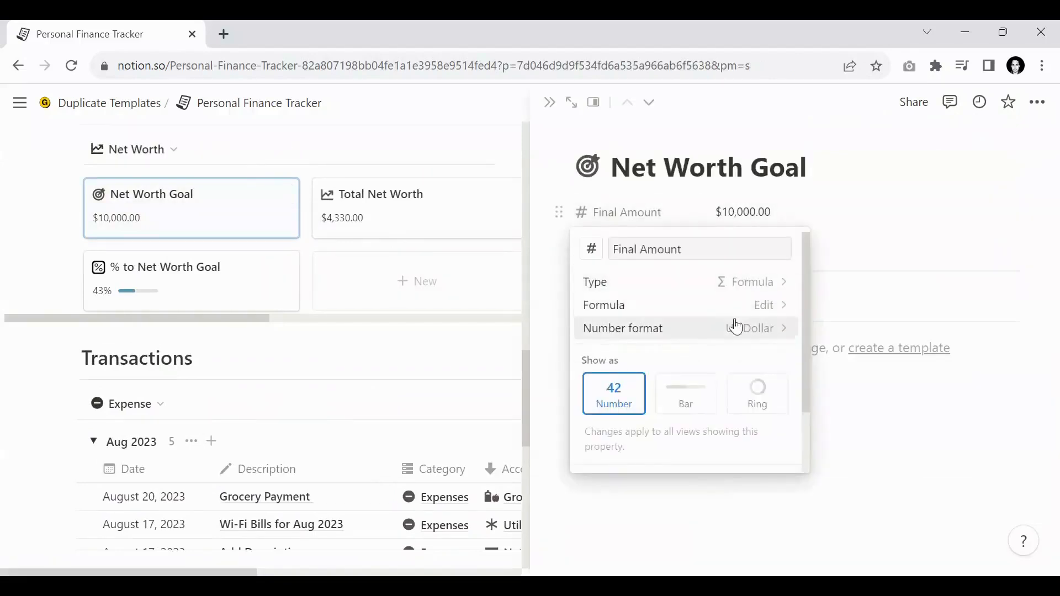
pyautogui.click(715, 331)
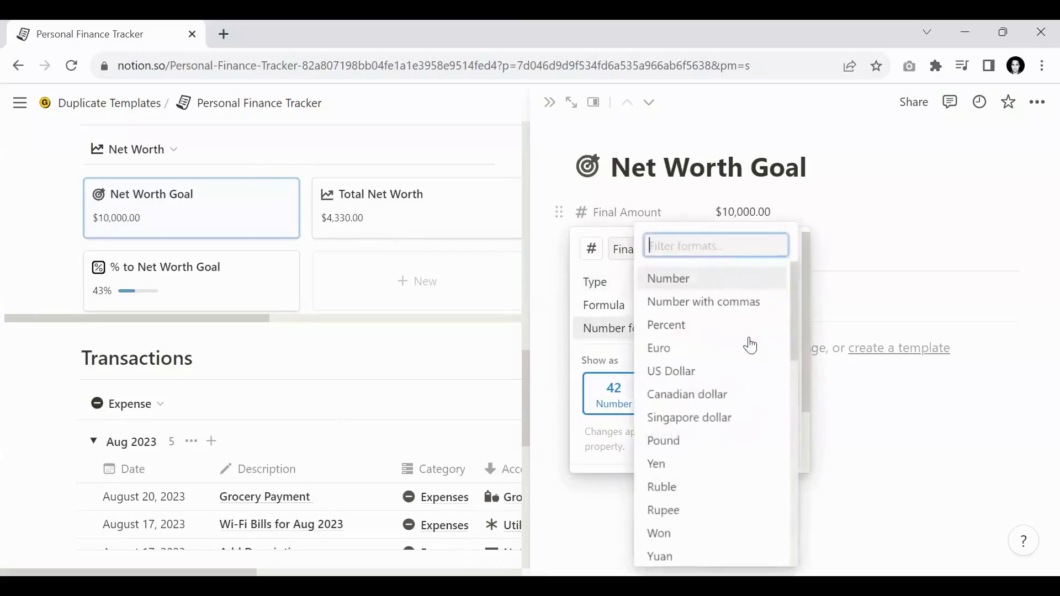
pyautogui.click(718, 349)
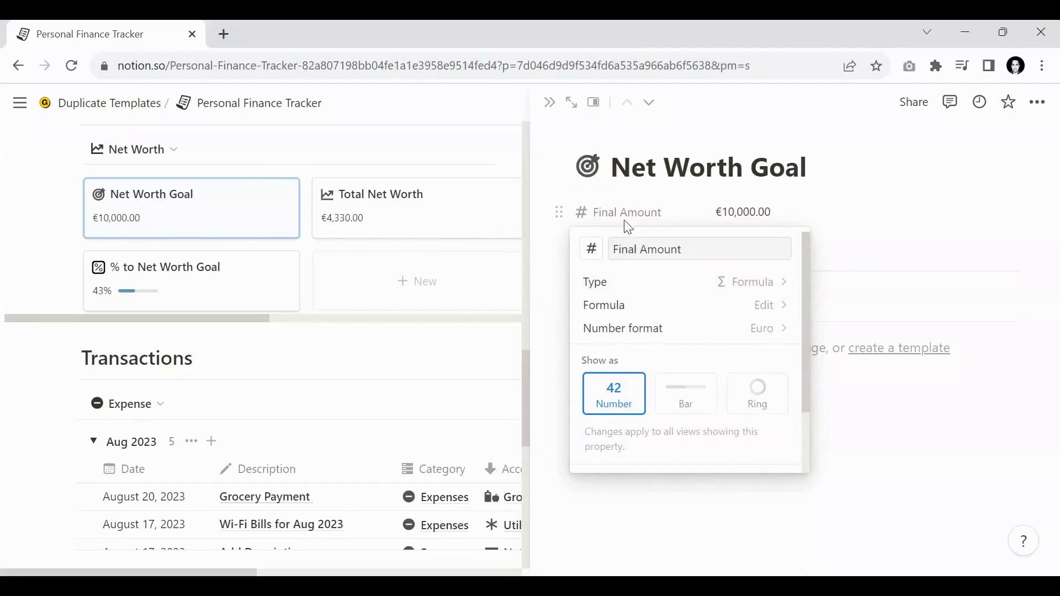
# Set the Final Amount number format back to US Dollar and close the Net Worth Goal page
pyautogui.click(623, 330)
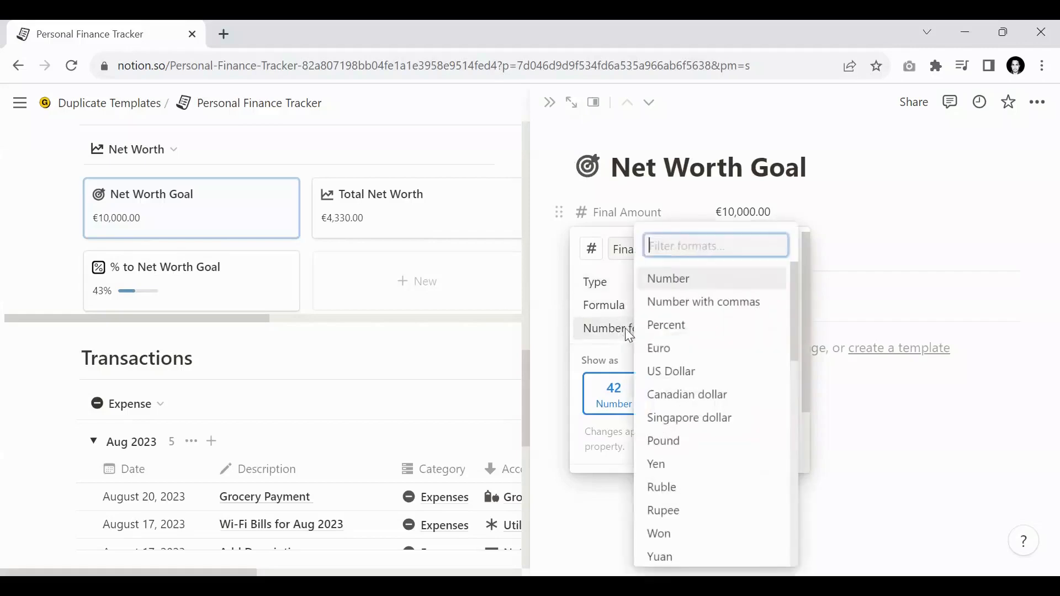
pyautogui.click(678, 371)
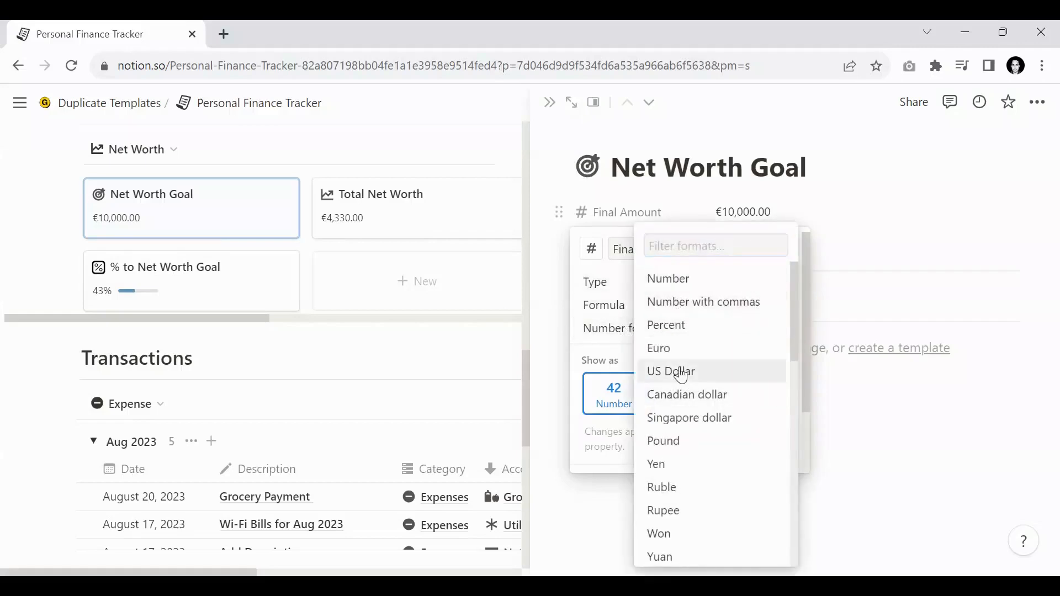
pyautogui.click(619, 175)
pyautogui.click(552, 110)
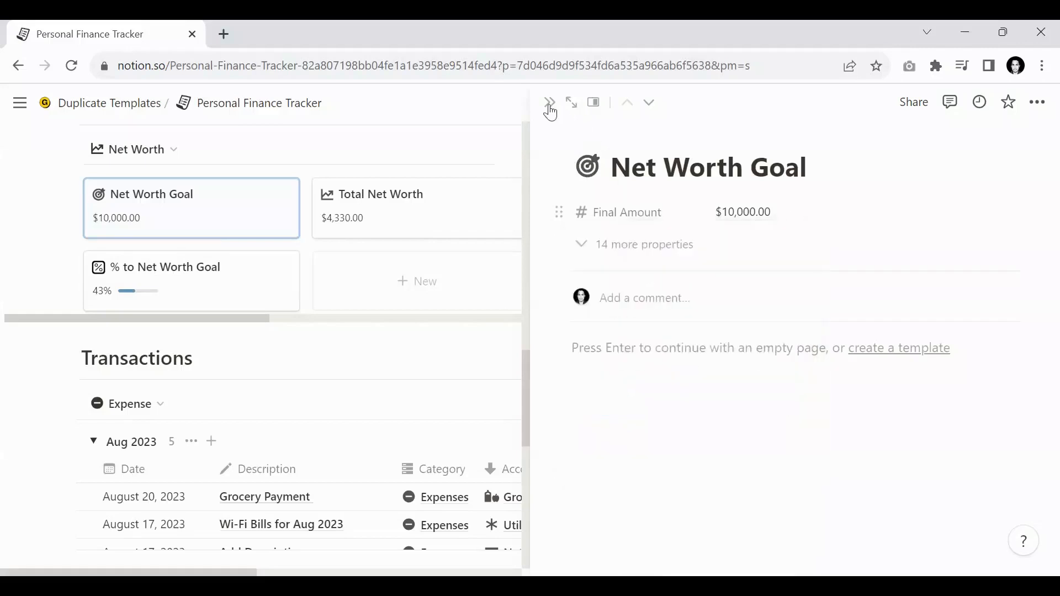
pyautogui.click(549, 104)
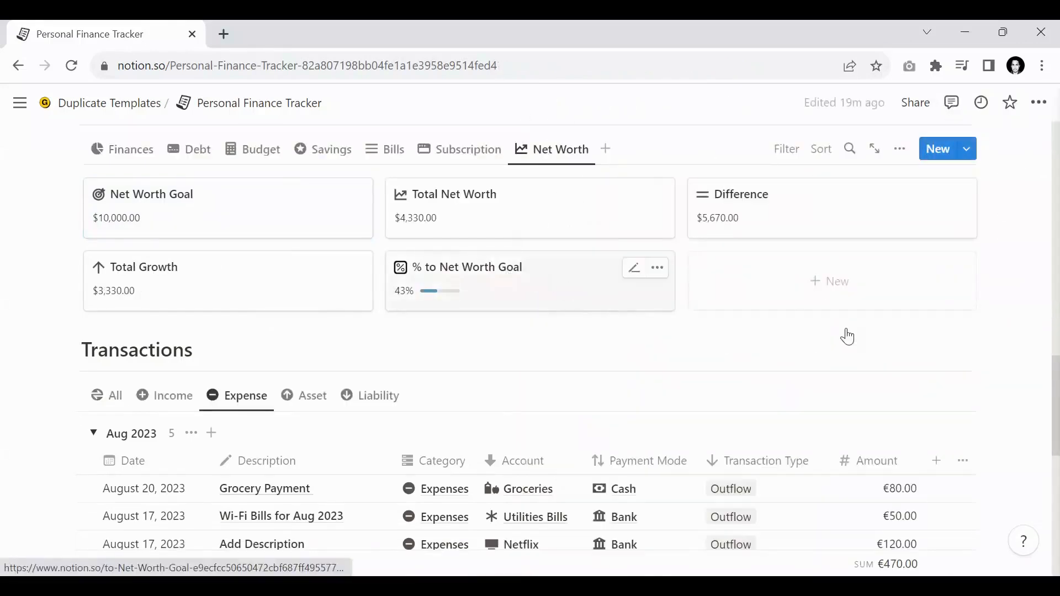
# Set the number format of the Expense transactions' Amount property back to US Dollar and close its settings
pyautogui.scroll(-3, 848, 336)
pyautogui.click(861, 296)
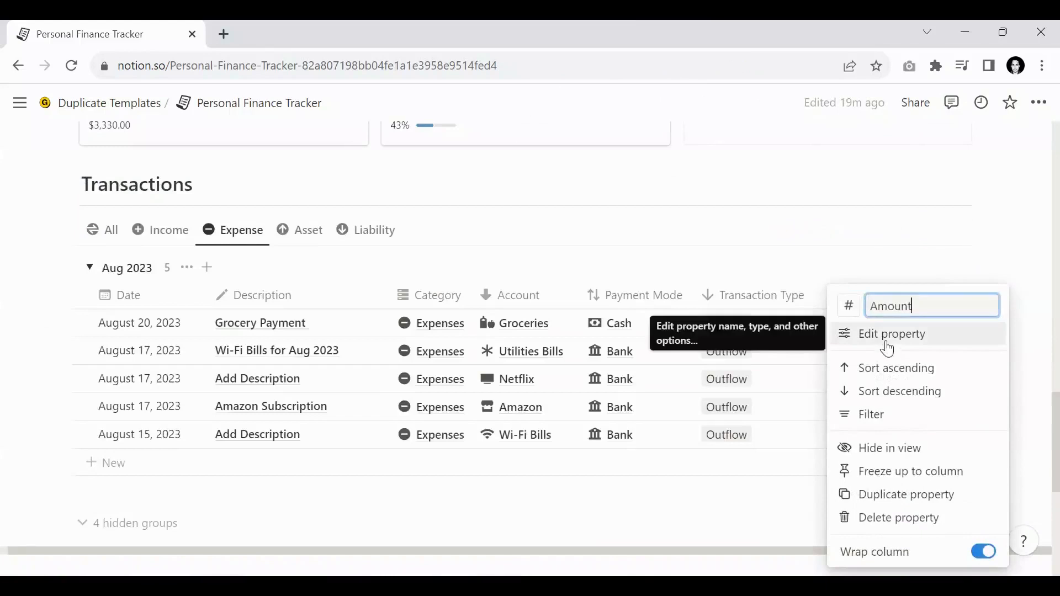
pyautogui.click(883, 338)
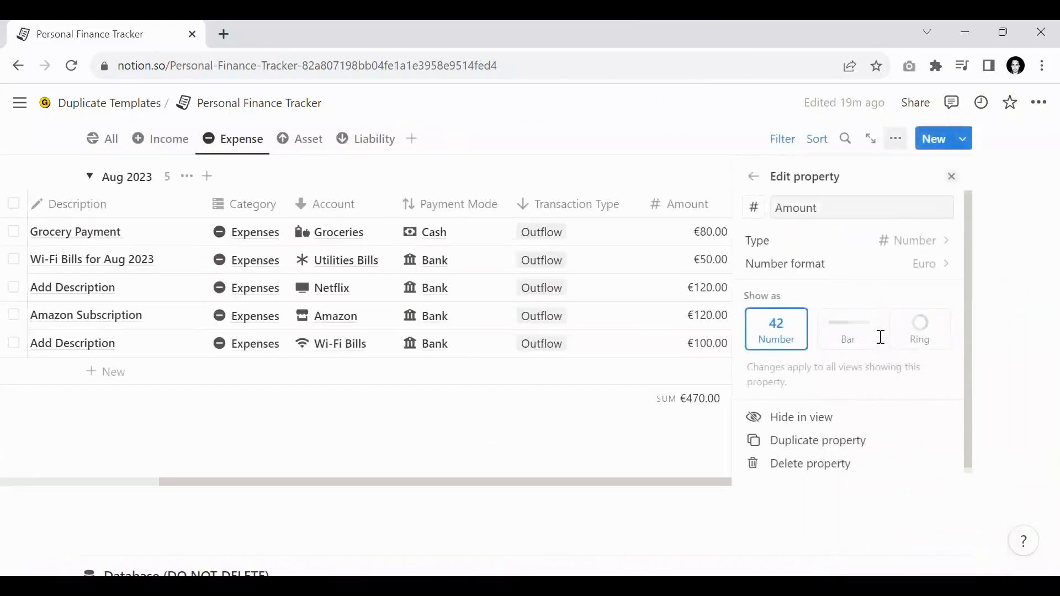
pyautogui.click(878, 273)
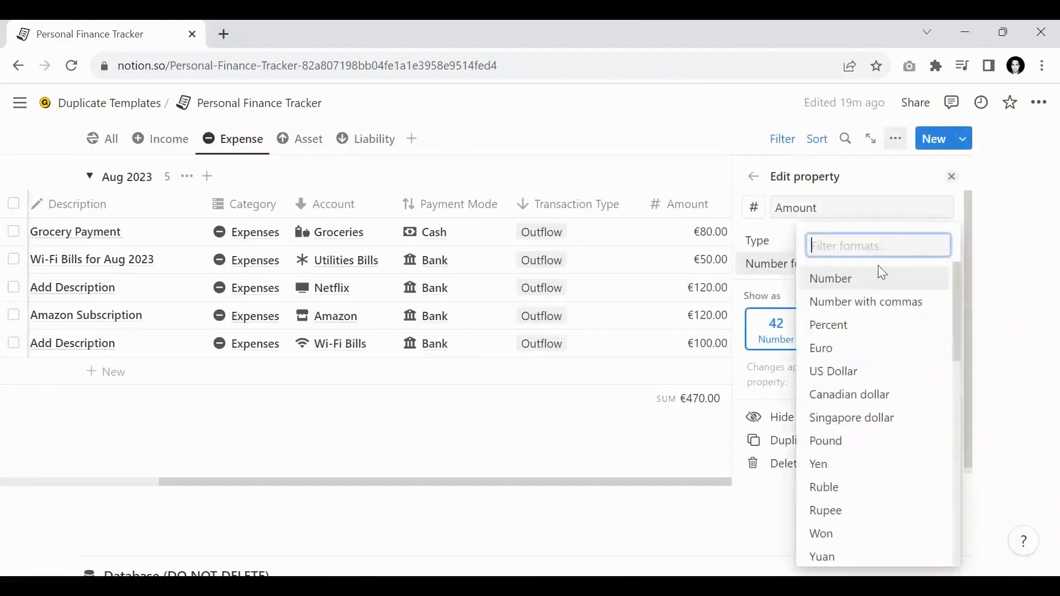
pyautogui.click(843, 371)
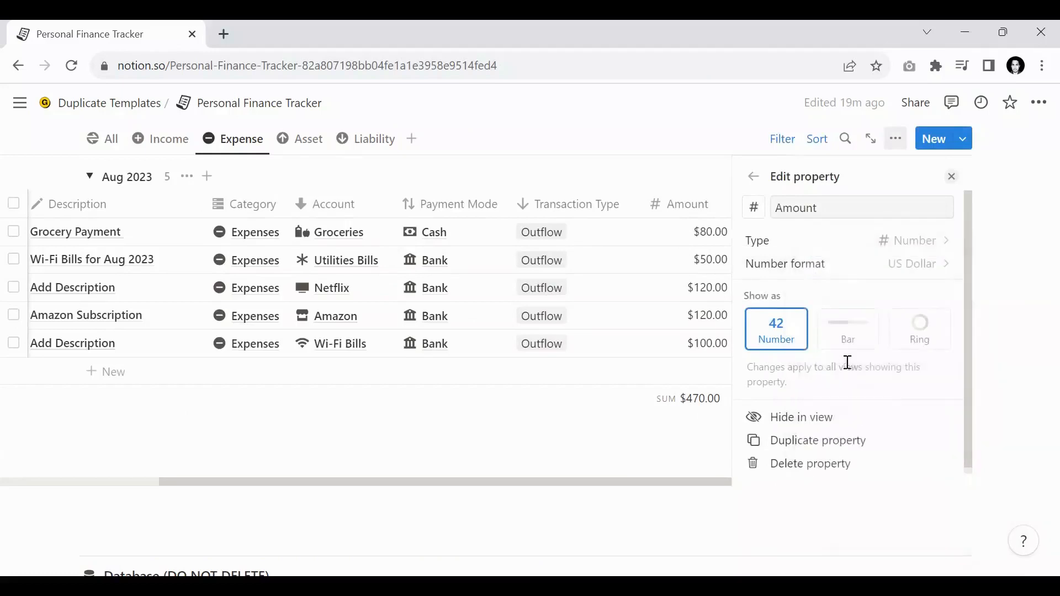
pyautogui.press('Escape')
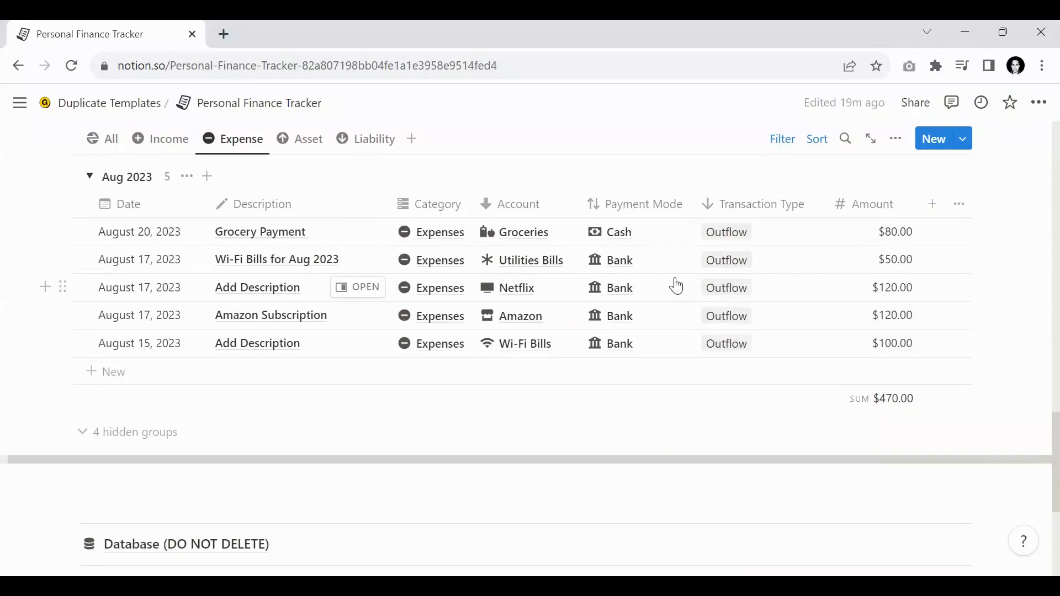
# Review the Net Worth summary cards and the Income, Expenses, Asset and Liabilities account groups
pyautogui.scroll(6, 629, 369)
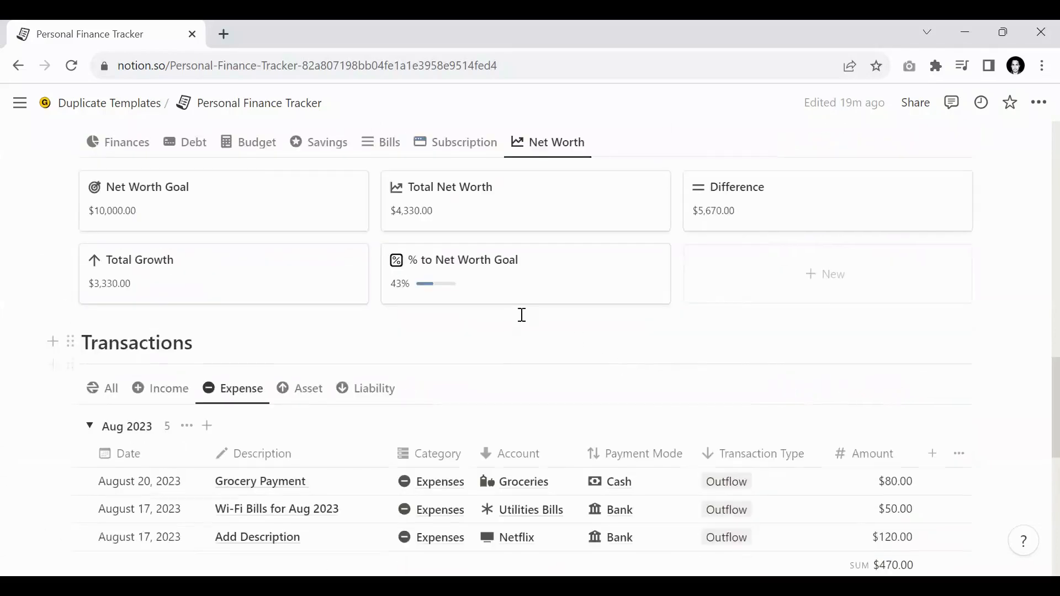
pyautogui.scroll(5, 522, 314)
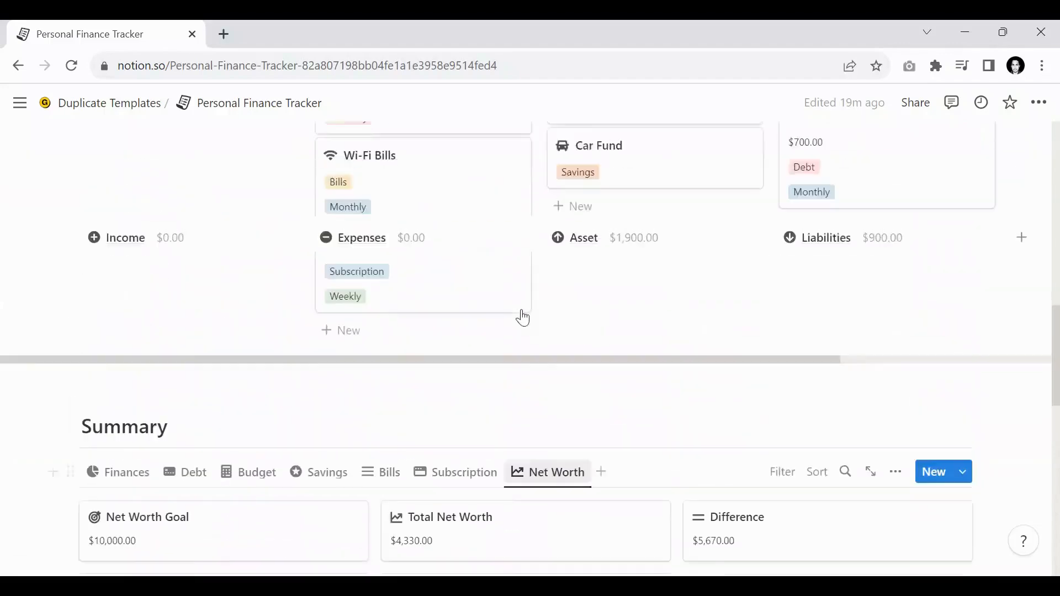
pyautogui.scroll(3, 521, 316)
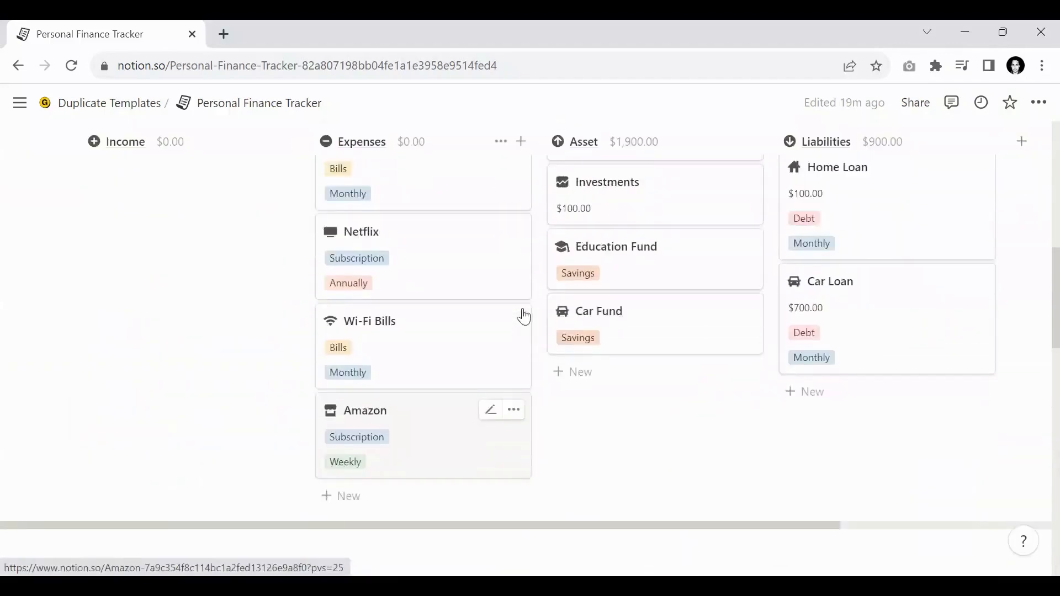
pyautogui.scroll(1, 524, 314)
pyautogui.scroll(1, 525, 313)
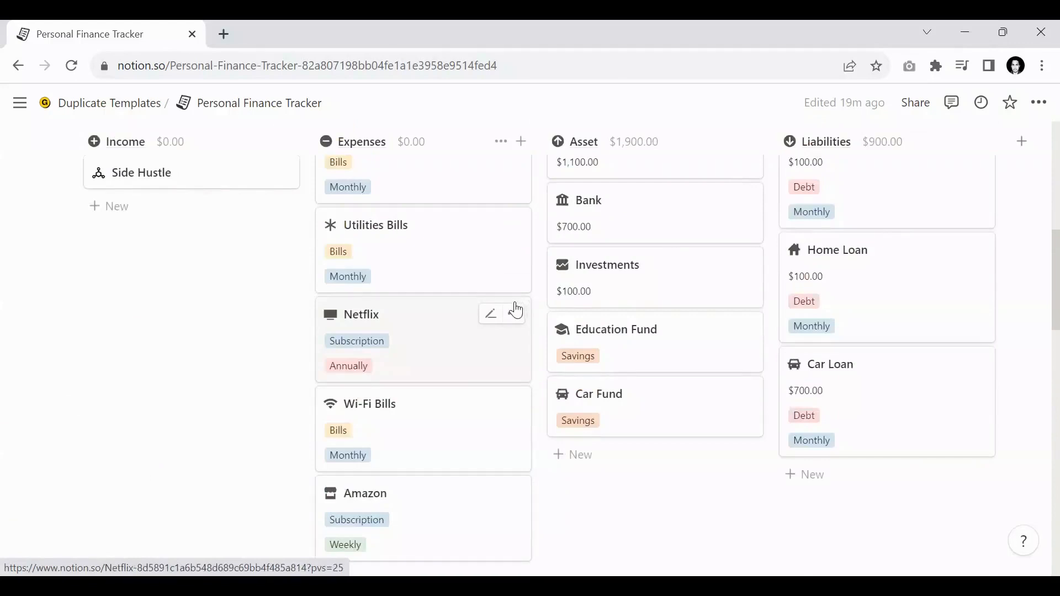
pyautogui.scroll(3, 513, 289)
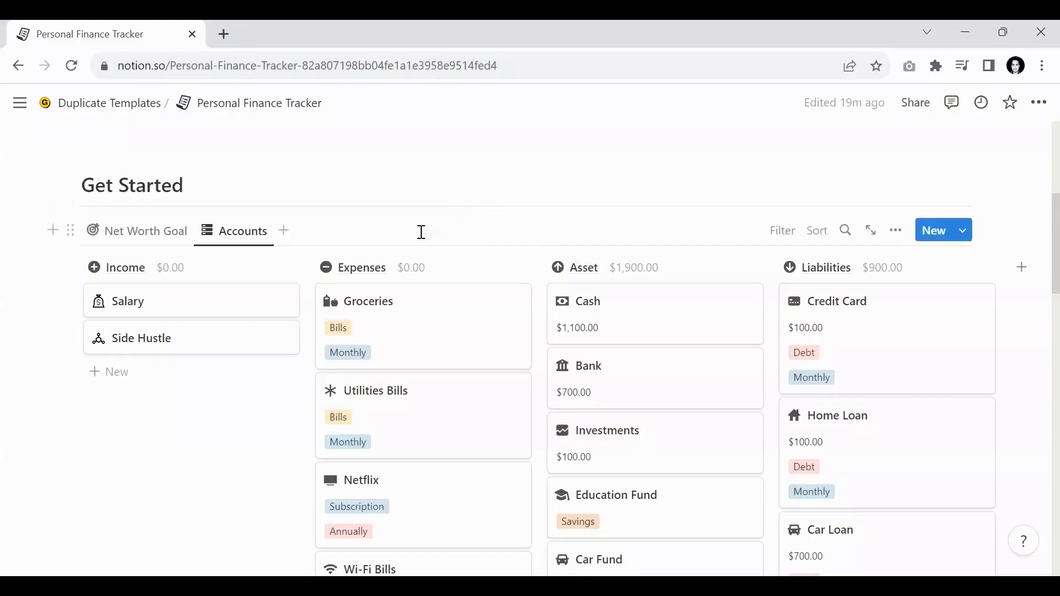
pyautogui.scroll(-6, 472, 292)
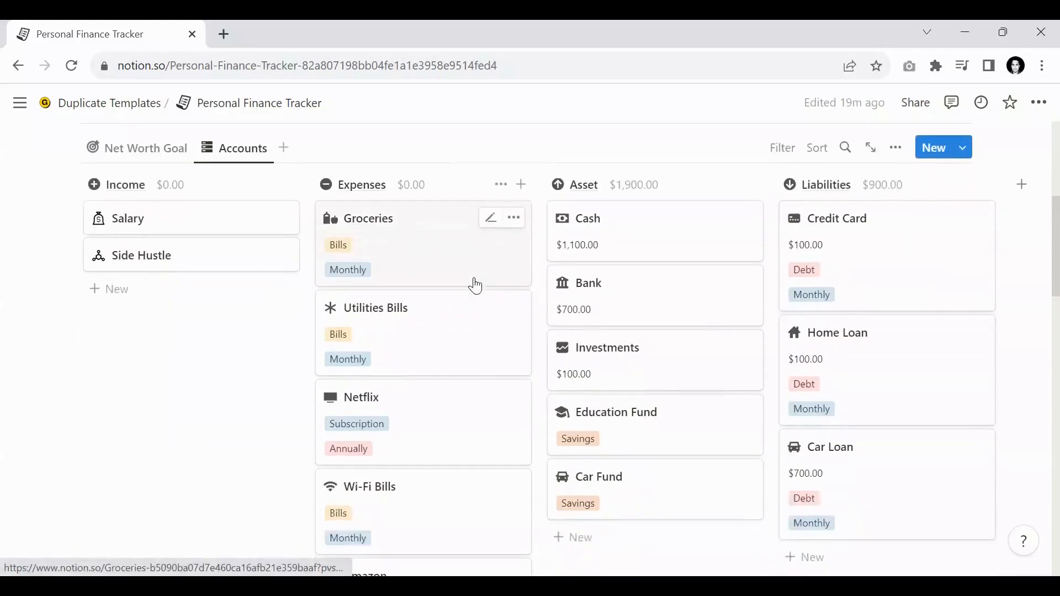
pyautogui.scroll(-5, 472, 315)
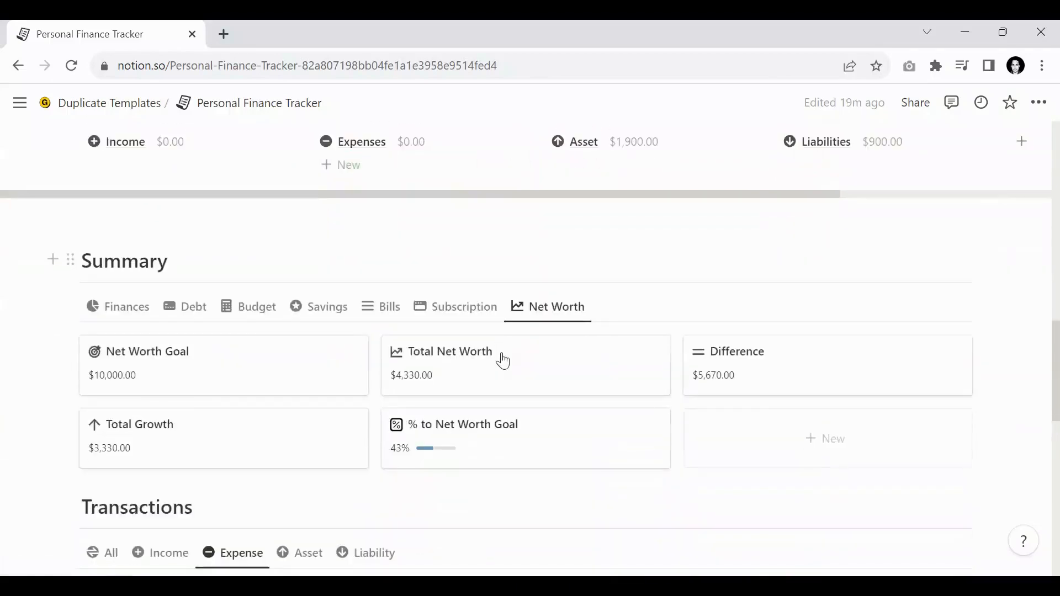